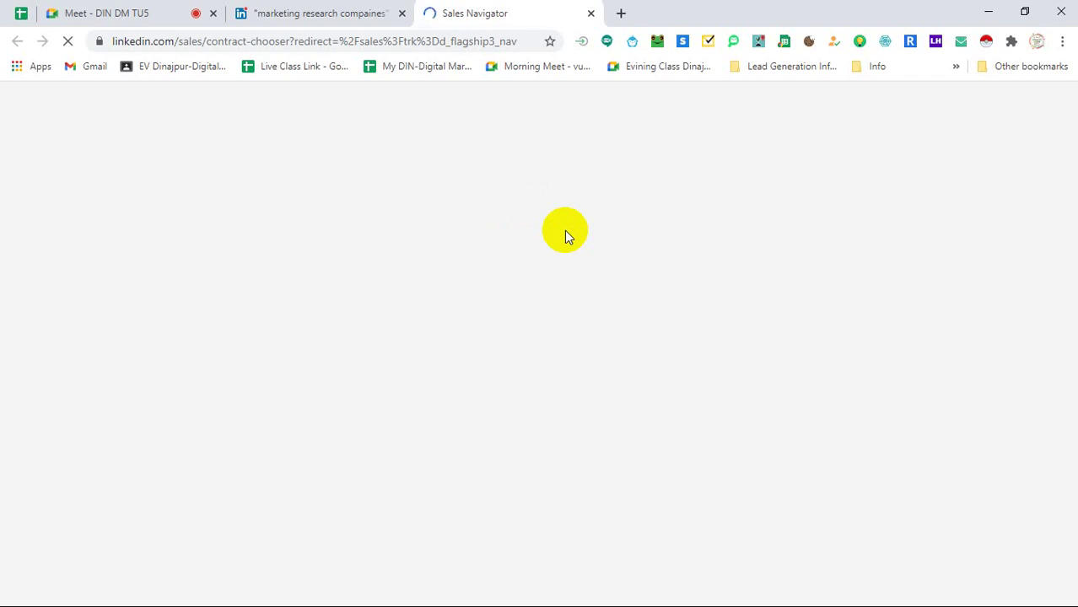
Review the LinkedIn people results for "marketing research compaines", and return to the Sales Navigator page
{"action": "left_click", "coordinate": [344, 14]}
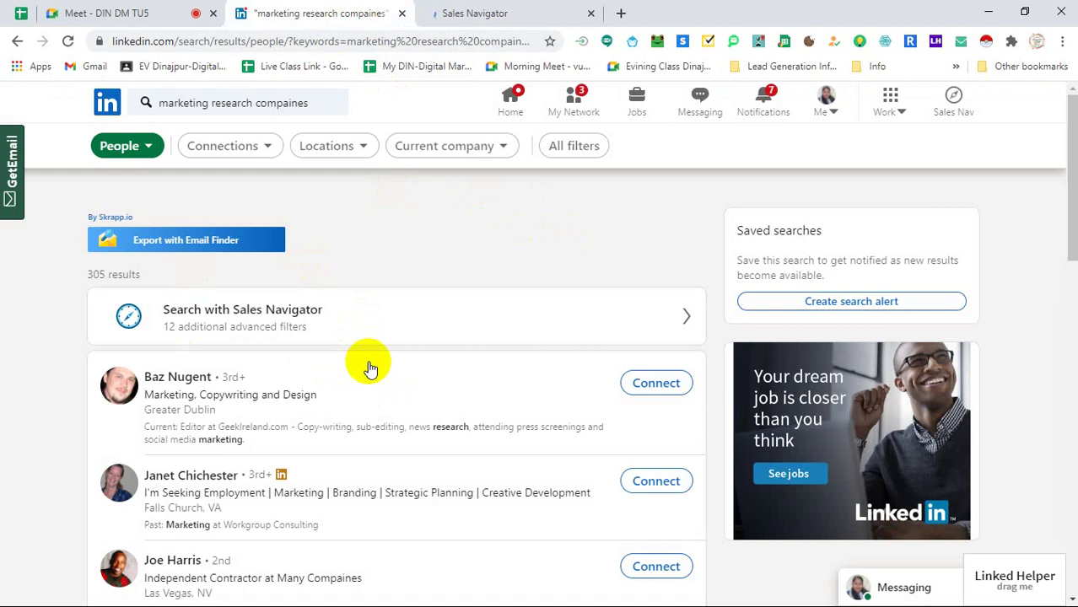
{"action": "scroll", "coordinate": [320, 291], "scroll_direction": "down", "scroll_amount": 4}
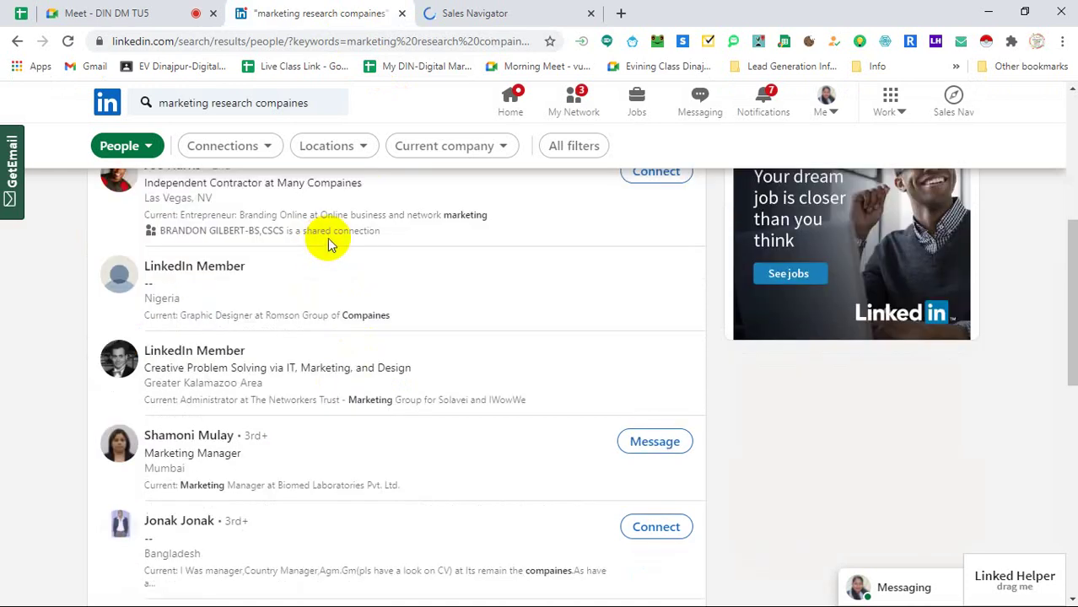
{"action": "scroll", "coordinate": [457, 272], "scroll_direction": "up", "scroll_amount": 4}
{"action": "scroll", "coordinate": [457, 272], "scroll_direction": "up", "scroll_amount": 1}
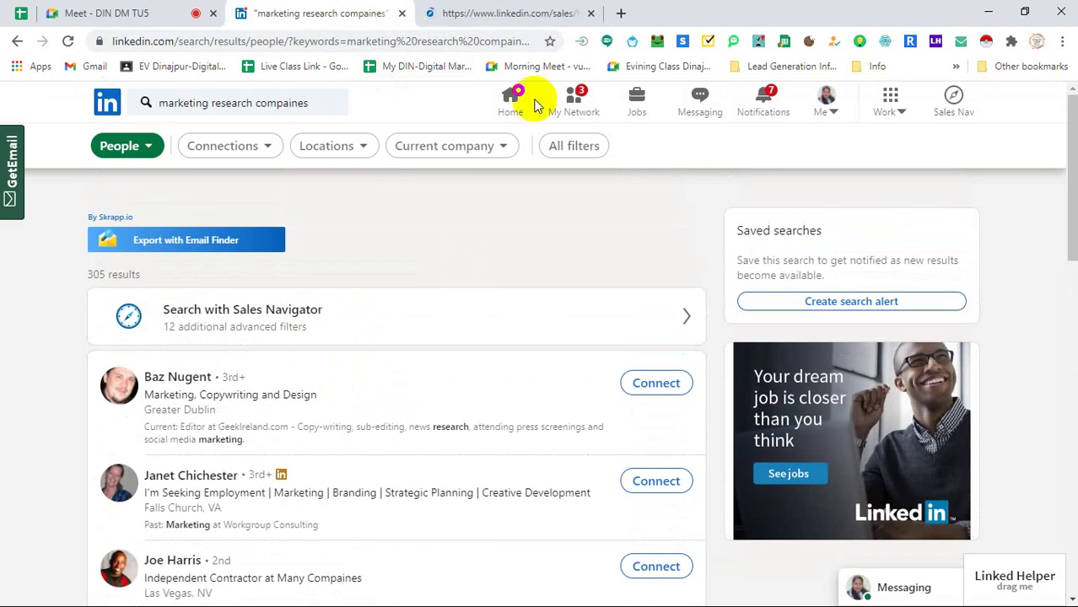
{"action": "left_click", "coordinate": [484, 13]}
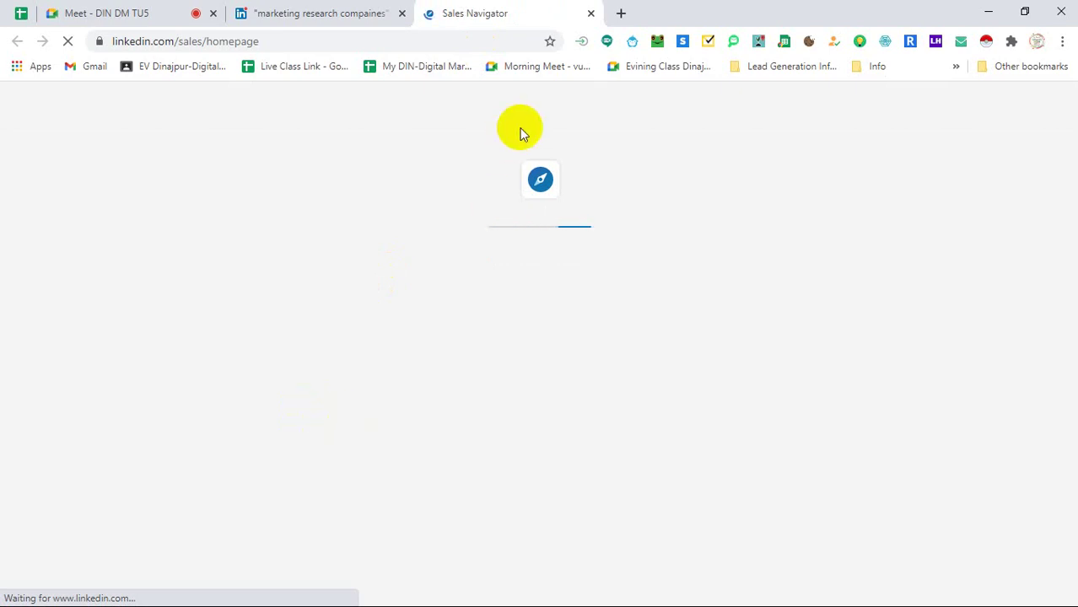
Switch to Excel and look through the exported restaurant leads from the first to the last row
{"action": "mouse_move", "coordinate": [671, 5]}
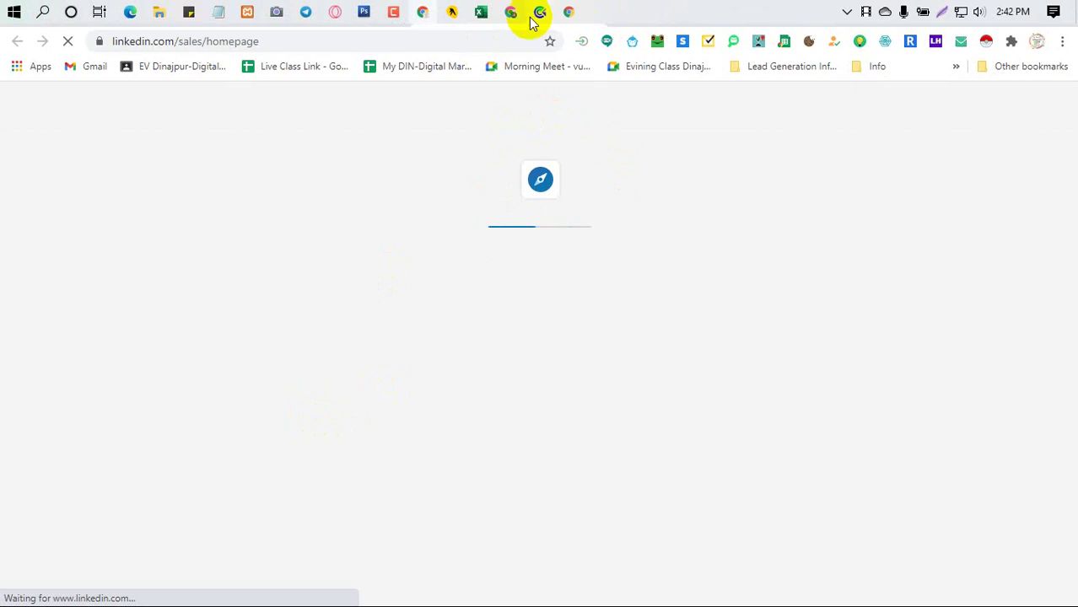
{"action": "left_click", "coordinate": [479, 13]}
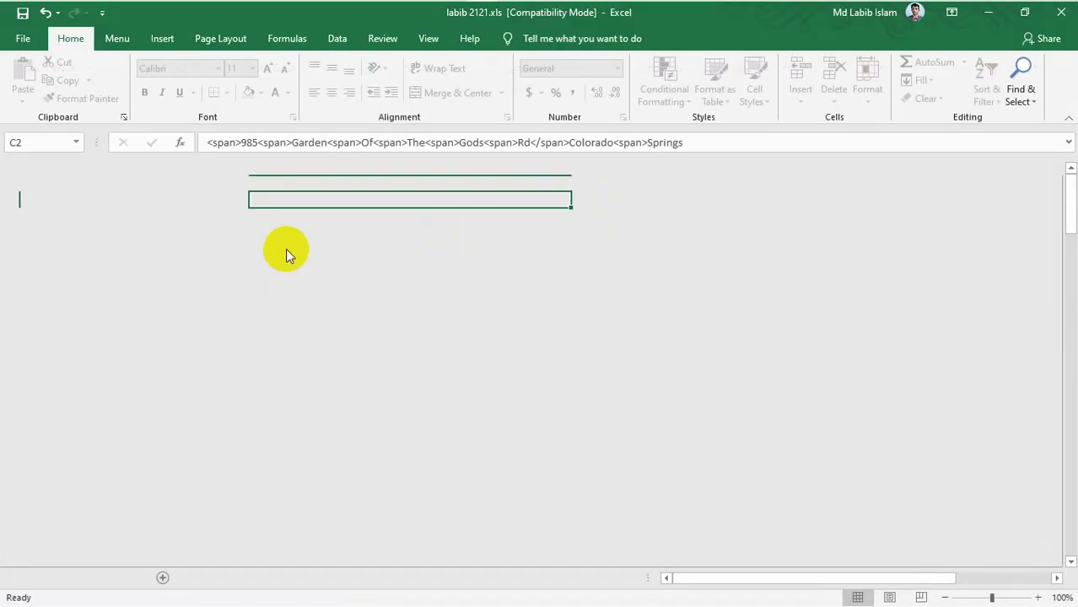
{"action": "scroll", "coordinate": [143, 241], "scroll_direction": "down", "scroll_amount": 20}
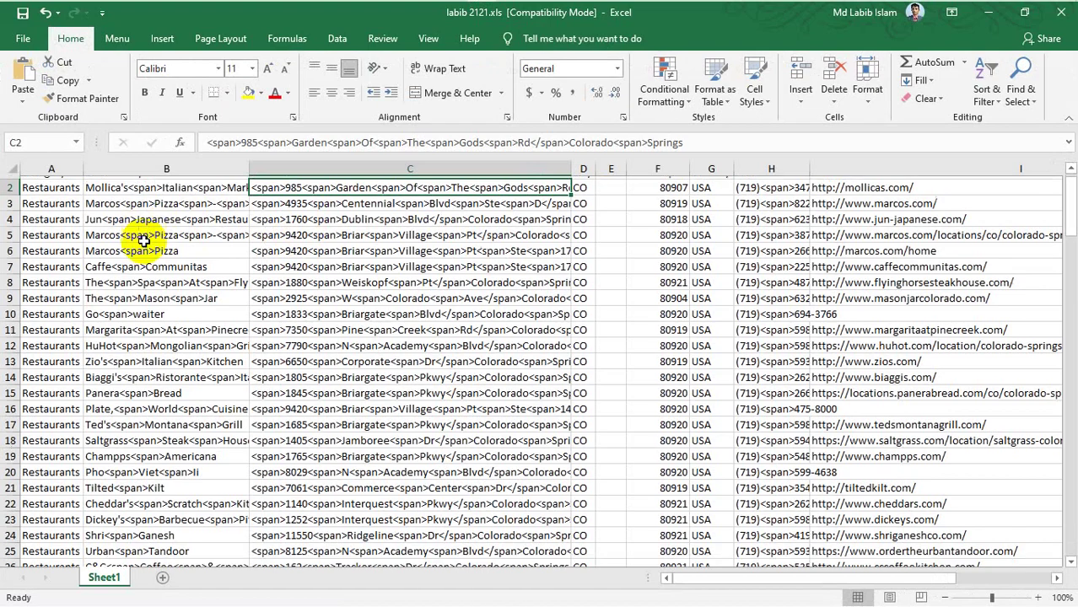
{"action": "scroll", "coordinate": [144, 241], "scroll_direction": "down", "scroll_amount": 20}
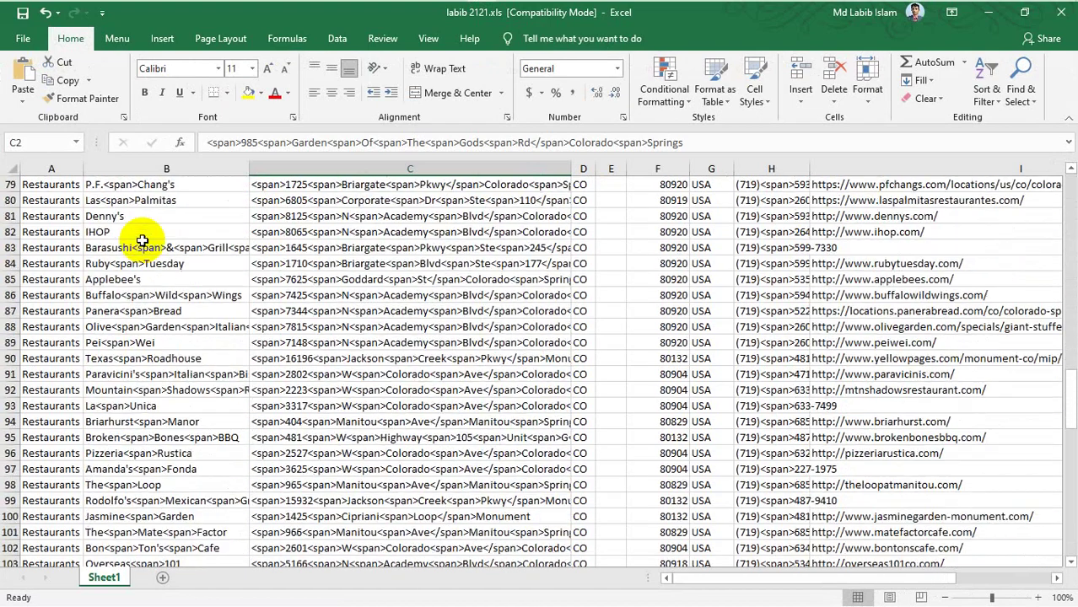
{"action": "scroll", "coordinate": [144, 237], "scroll_direction": "down", "scroll_amount": 4}
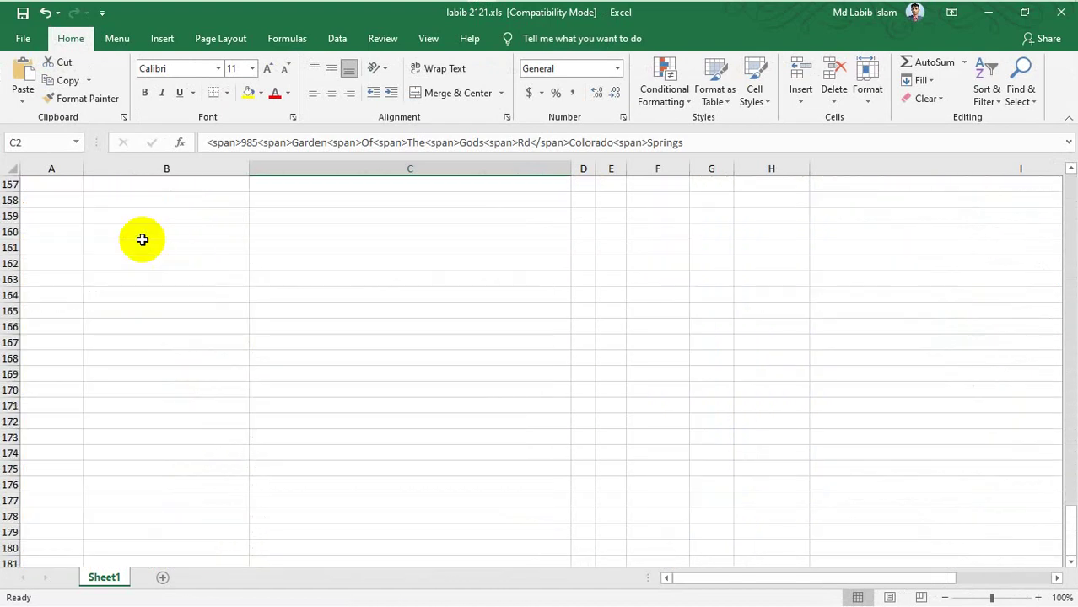
{"action": "scroll", "coordinate": [144, 238], "scroll_direction": "up", "scroll_amount": 5}
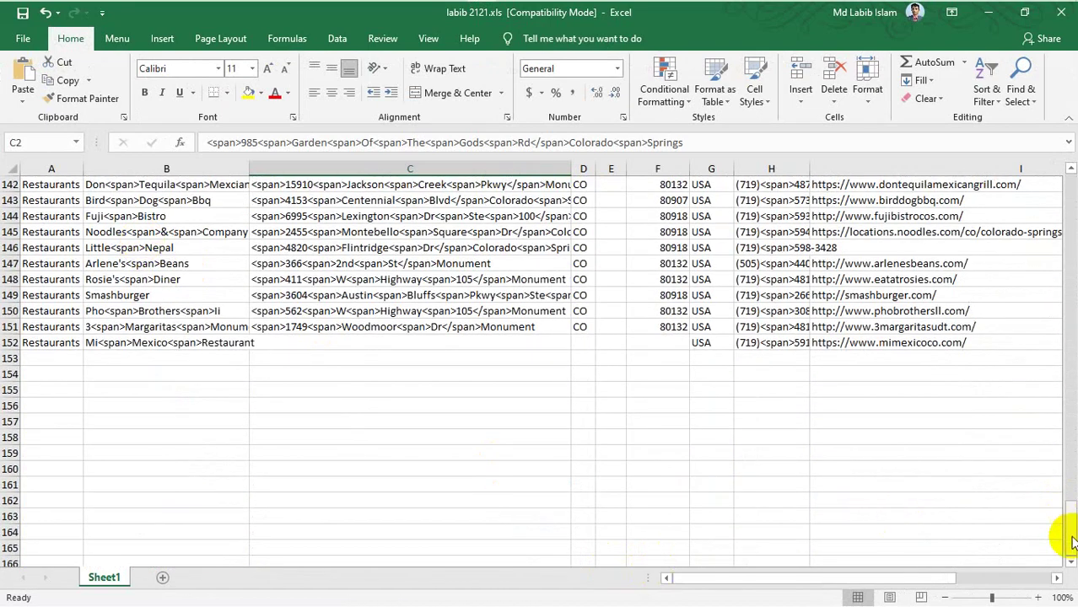
{"action": "left_click_drag", "start_coordinate": [1068, 528], "coordinate": [1054, 169]}
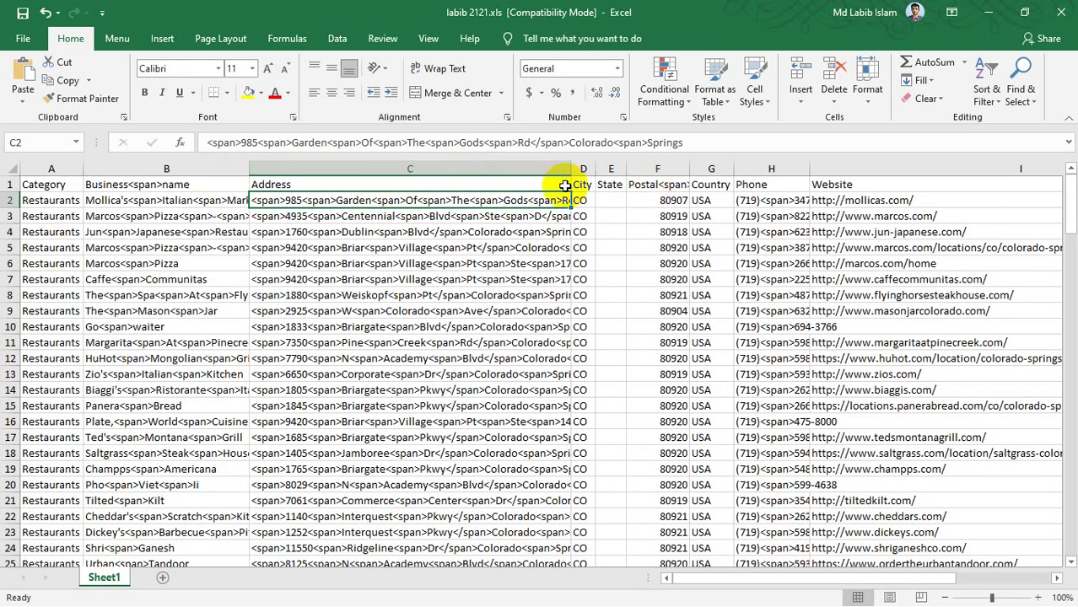
Widen the City column slightly and delete columns K to M containing the map and details links
{"action": "left_click_drag", "start_coordinate": [594, 167], "coordinate": [610, 168]}
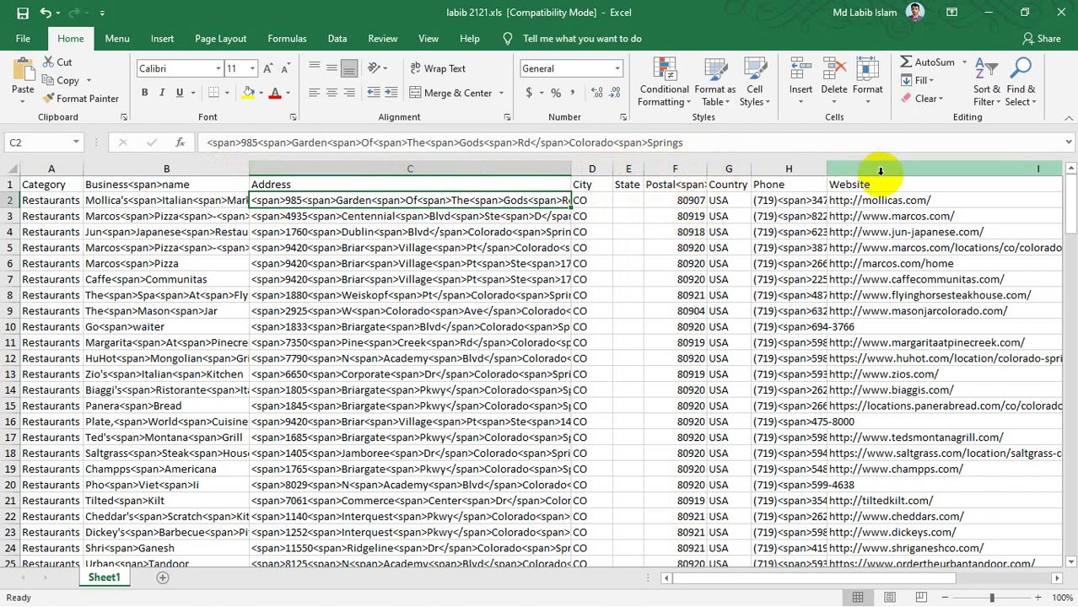
{"action": "left_click_drag", "start_coordinate": [714, 578], "coordinate": [910, 571]}
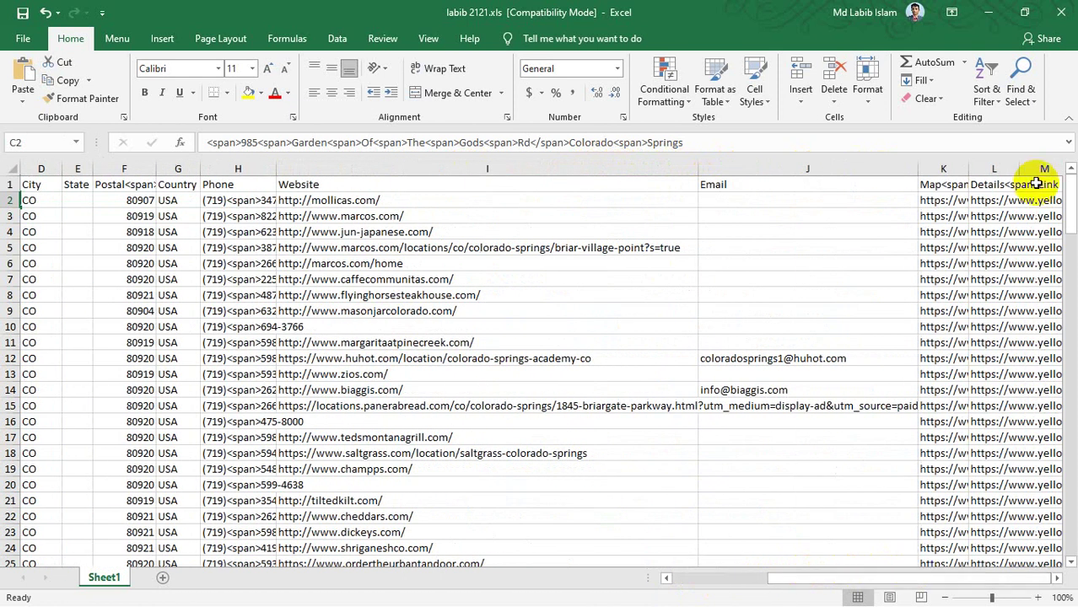
{"action": "left_click", "coordinate": [994, 167]}
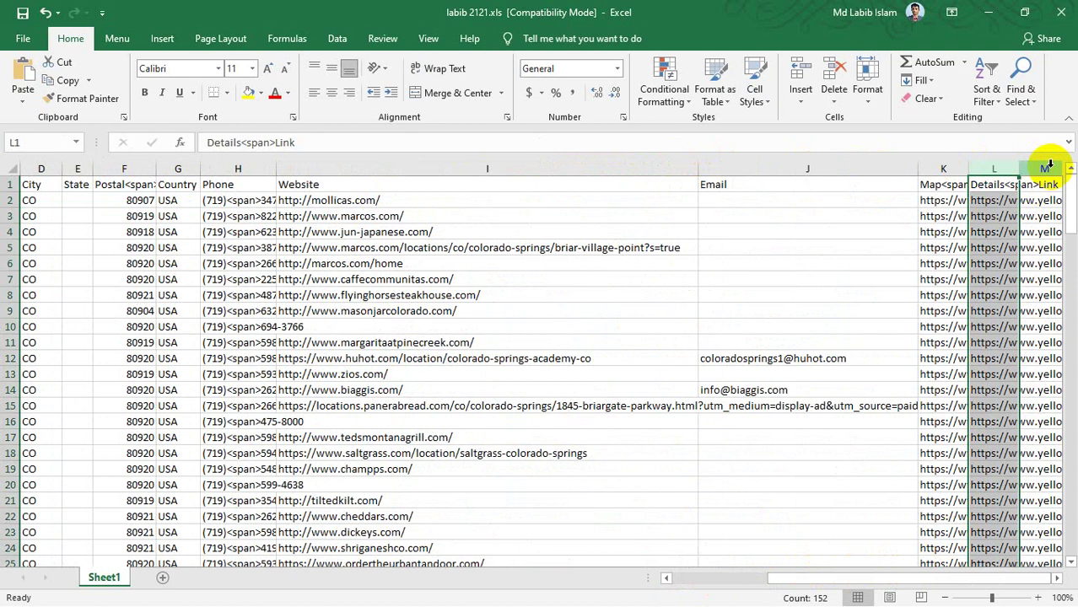
{"action": "left_click", "coordinate": [1042, 168]}
{"action": "left_click_drag", "start_coordinate": [948, 166], "coordinate": [988, 162]}
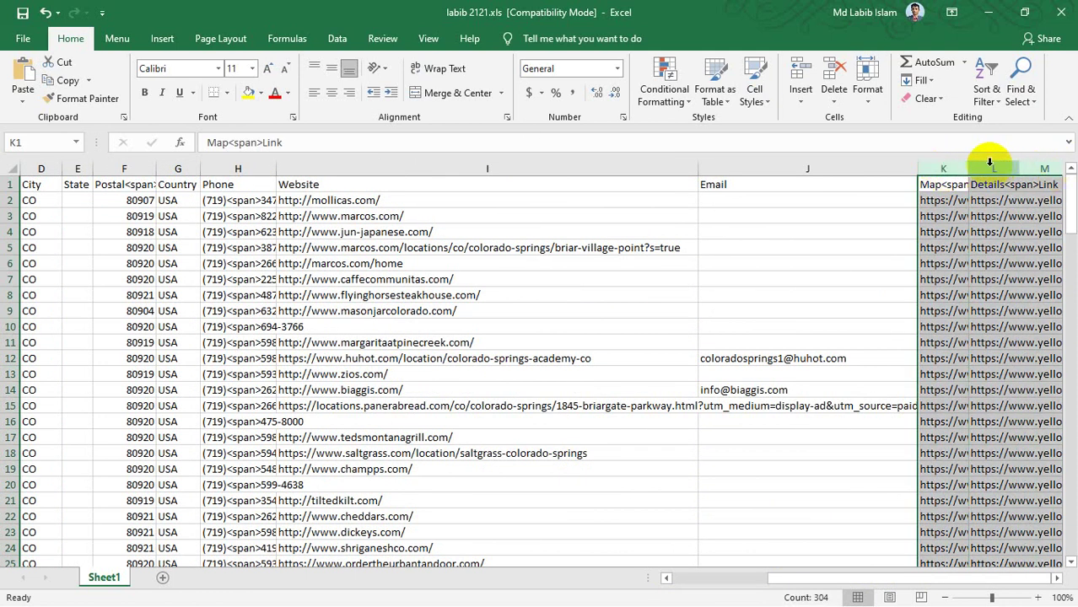
{"action": "right_click", "coordinate": [943, 165]}
{"action": "left_click", "coordinate": [983, 294]}
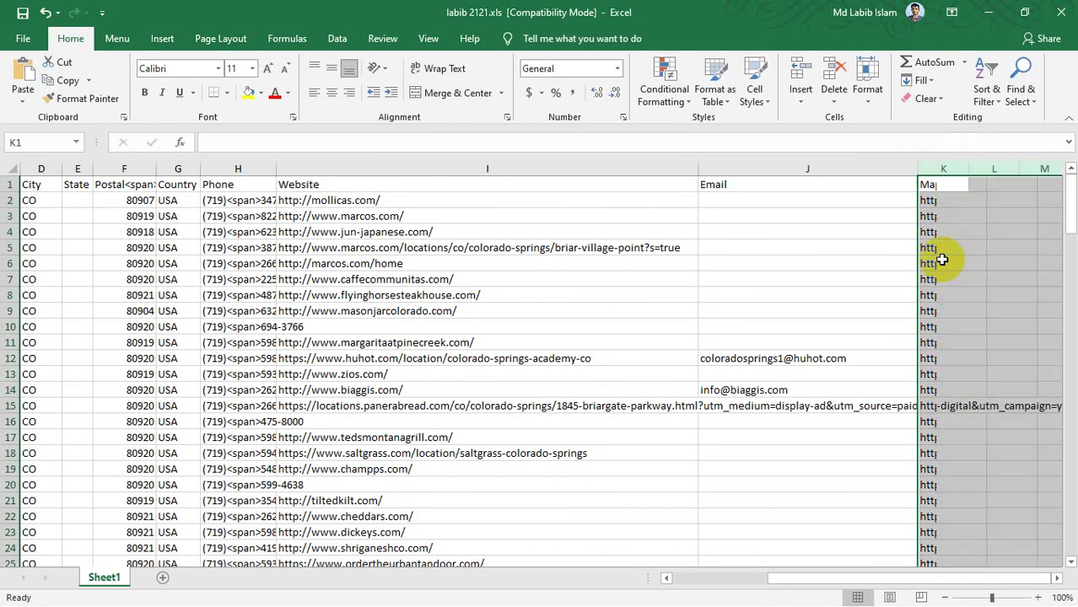
{"action": "left_click", "coordinate": [861, 258]}
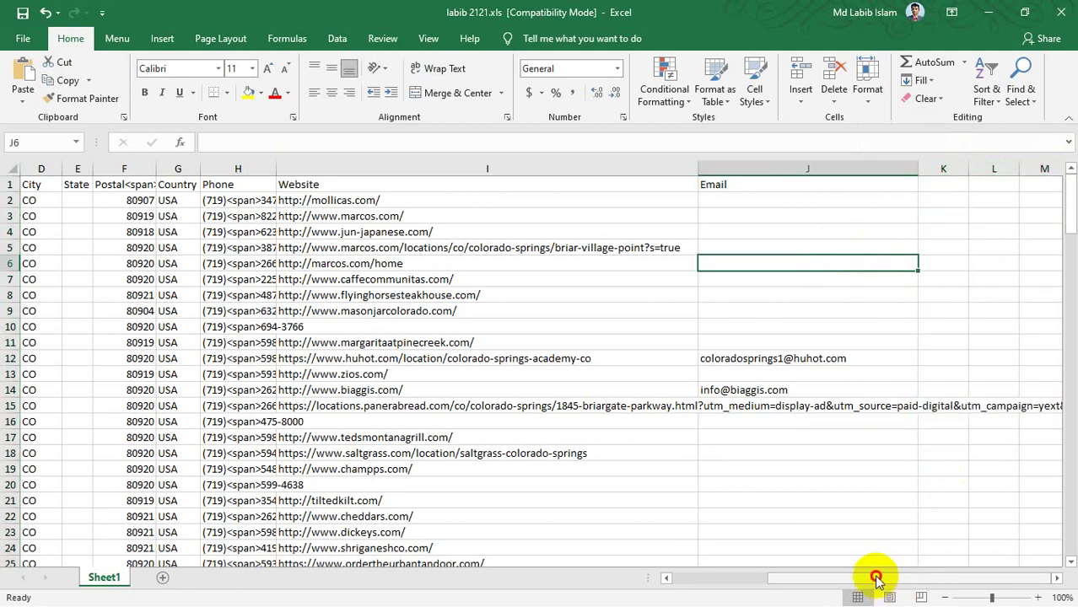
{"action": "left_click_drag", "start_coordinate": [874, 573], "coordinate": [777, 577]}
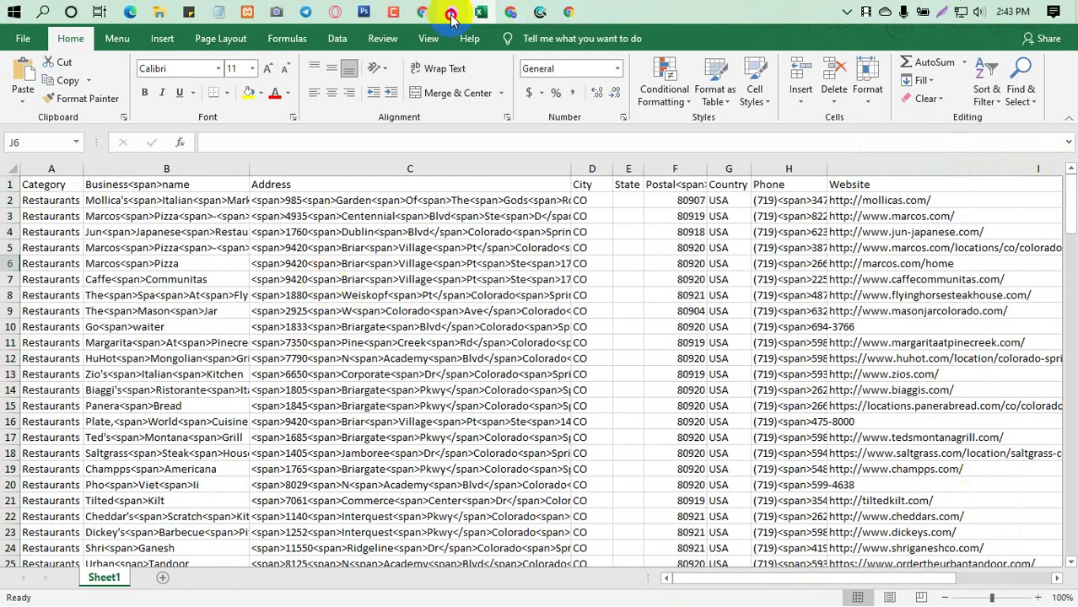
Switch to Yellow Leads Extractor and look over the loaded herold.at page
{"action": "left_click", "coordinate": [452, 11]}
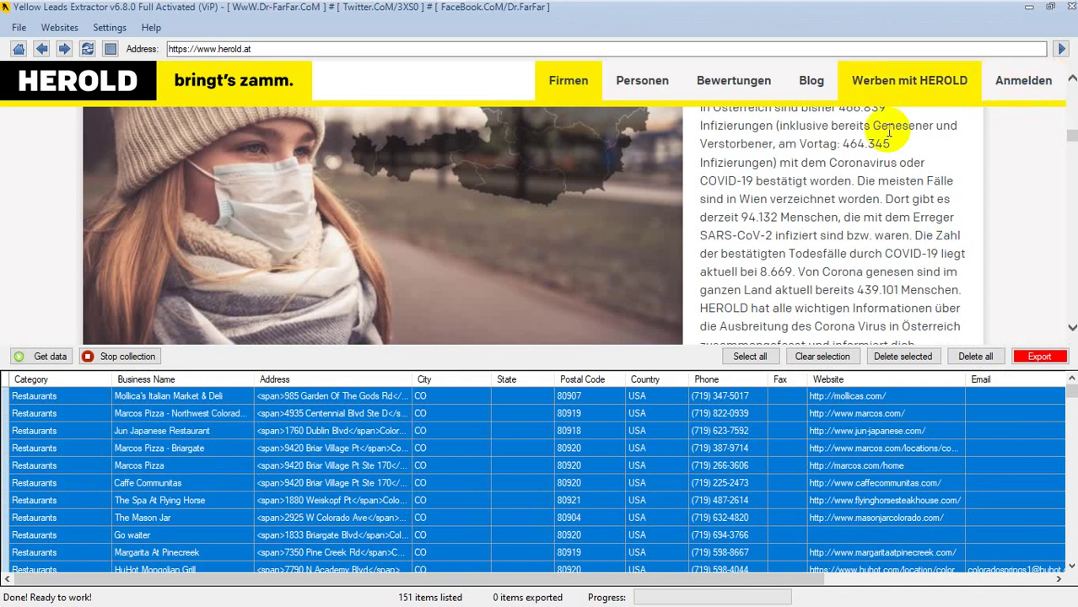
{"action": "scroll", "coordinate": [623, 221], "scroll_direction": "down", "scroll_amount": 10}
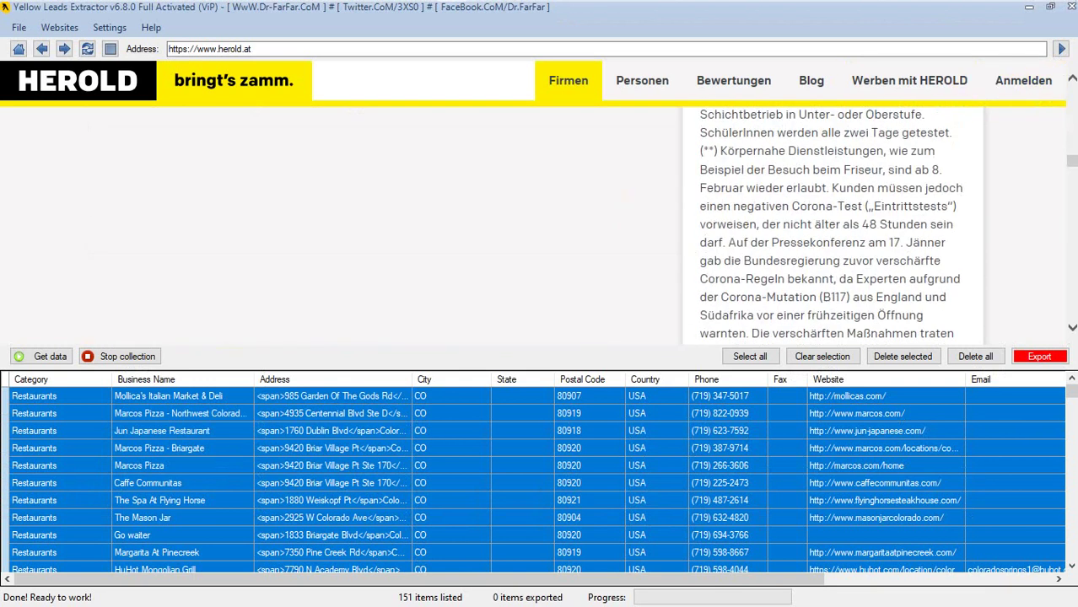
{"action": "left_click_drag", "start_coordinate": [1067, 161], "coordinate": [1068, 80]}
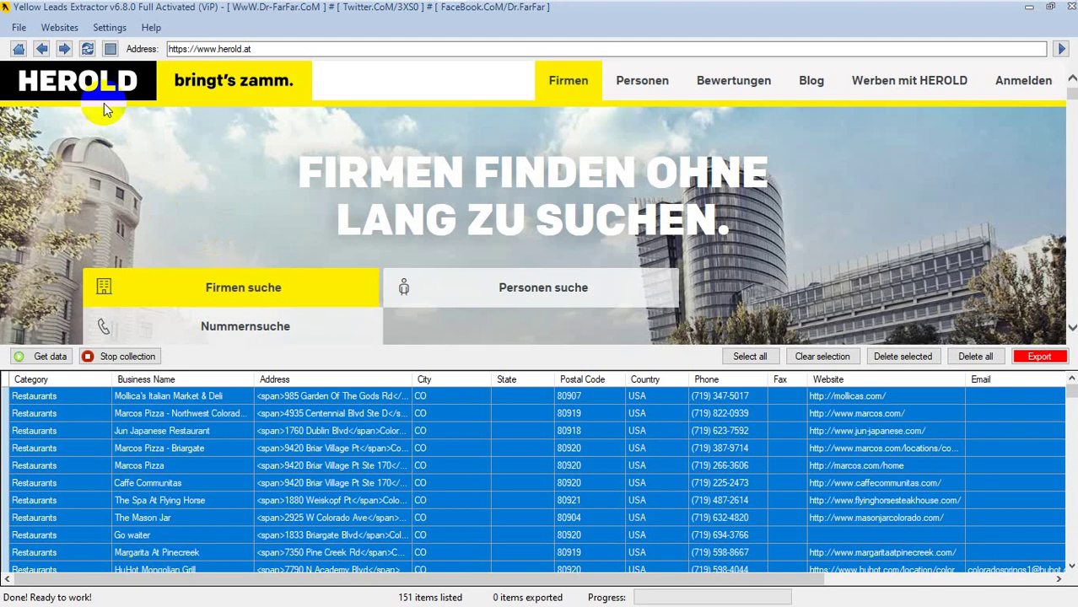
{"action": "left_click", "coordinate": [59, 27]}
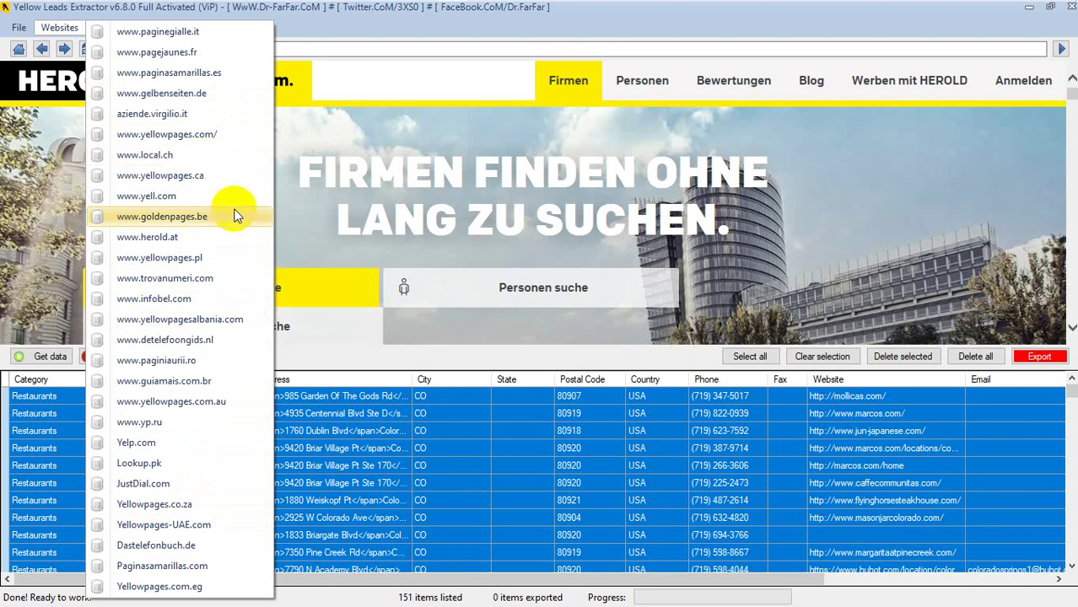
{"action": "left_click", "coordinate": [157, 200]}
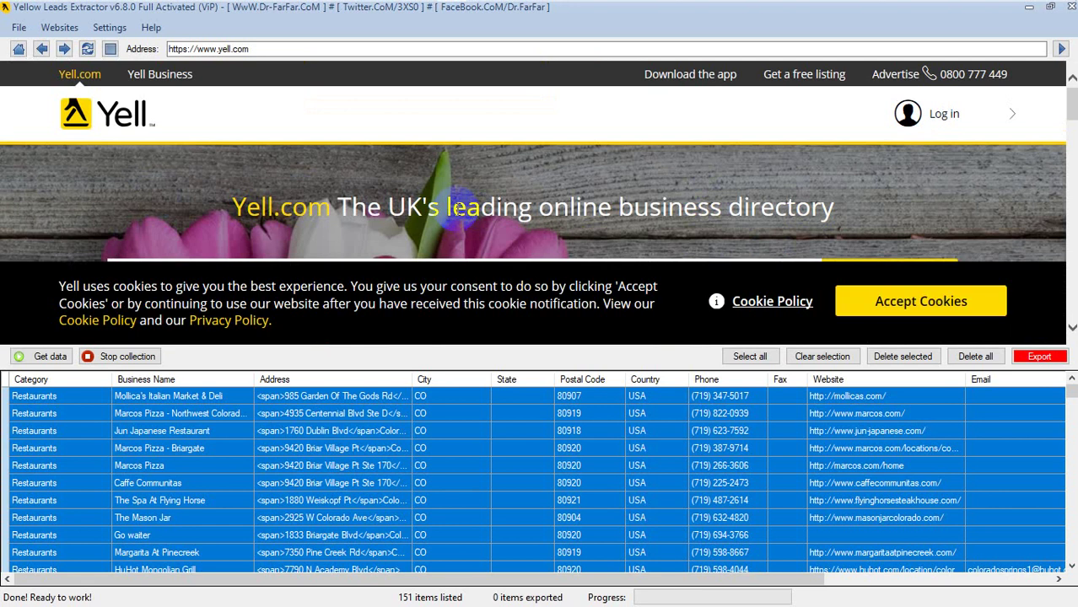
{"action": "scroll", "coordinate": [885, 291], "scroll_direction": "down", "scroll_amount": 1}
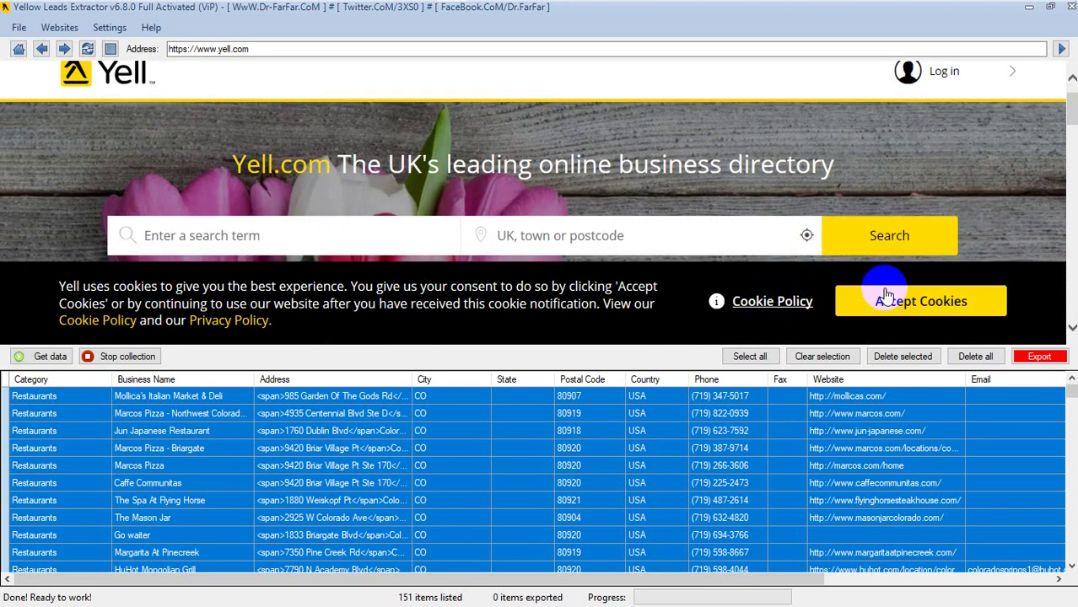
{"action": "left_click", "coordinate": [887, 296]}
{"action": "scroll", "coordinate": [481, 246], "scroll_direction": "up", "scroll_amount": 1}
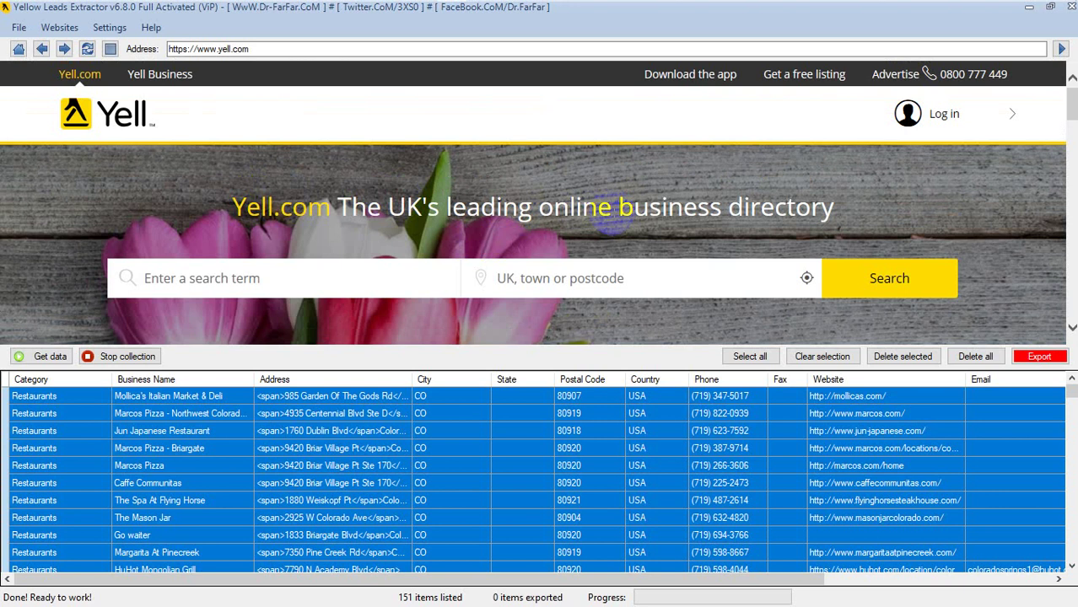
Switch to Chrome to view the Sales Navigator home page and the Google Meet call
{"action": "mouse_move", "coordinate": [493, 10]}
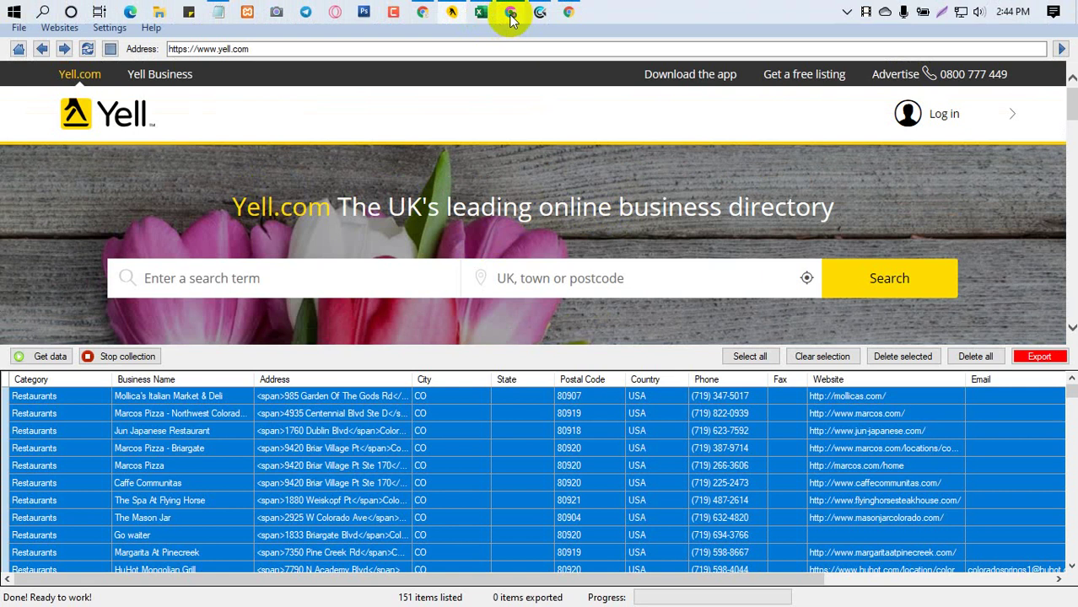
{"action": "mouse_move", "coordinate": [568, 11]}
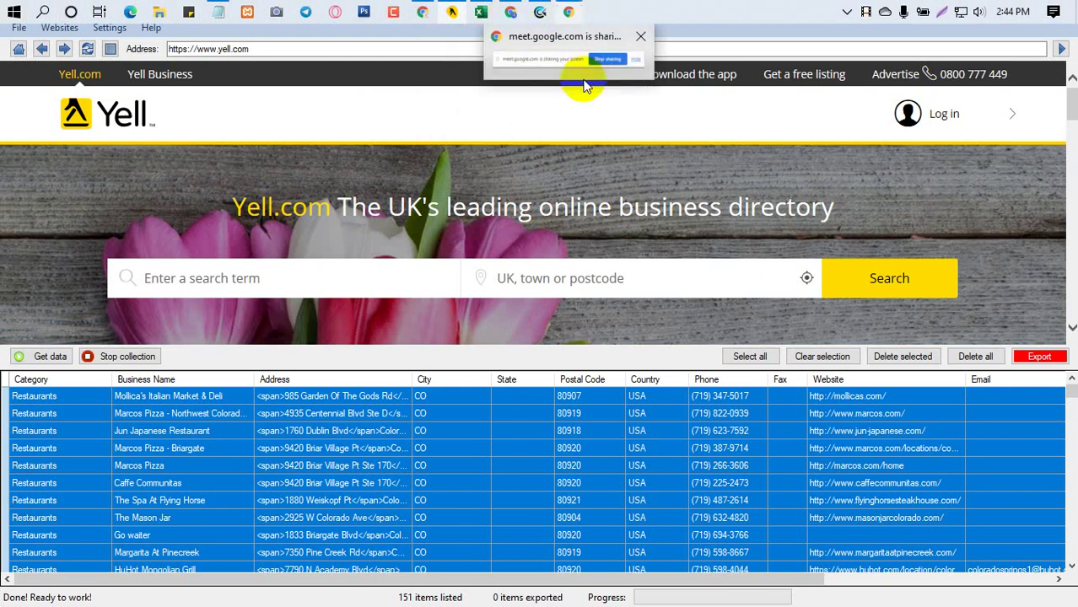
{"action": "mouse_move", "coordinate": [419, 15]}
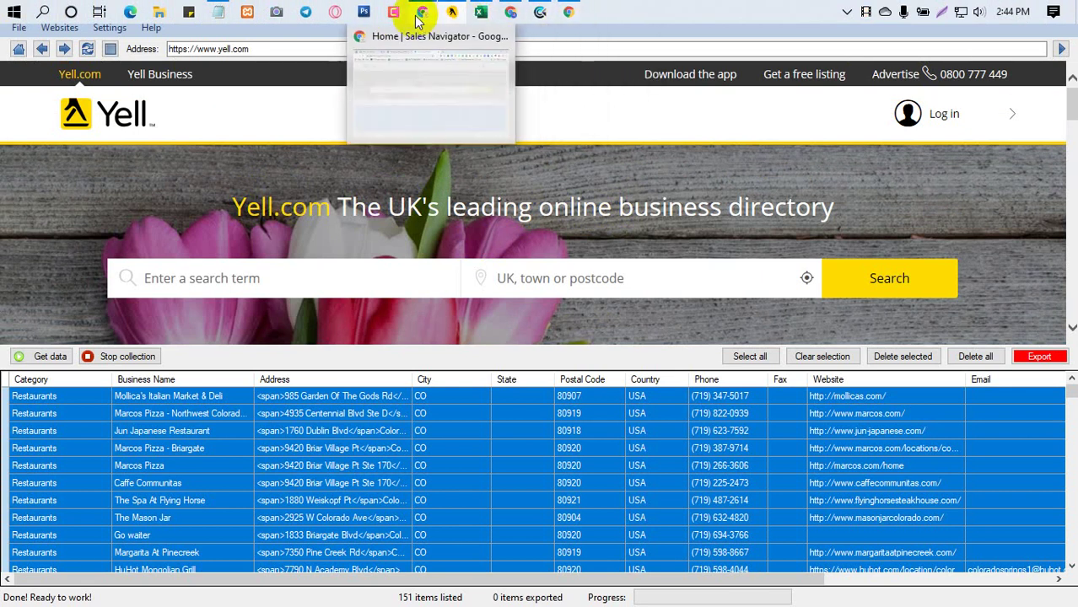
{"action": "left_click", "coordinate": [422, 91]}
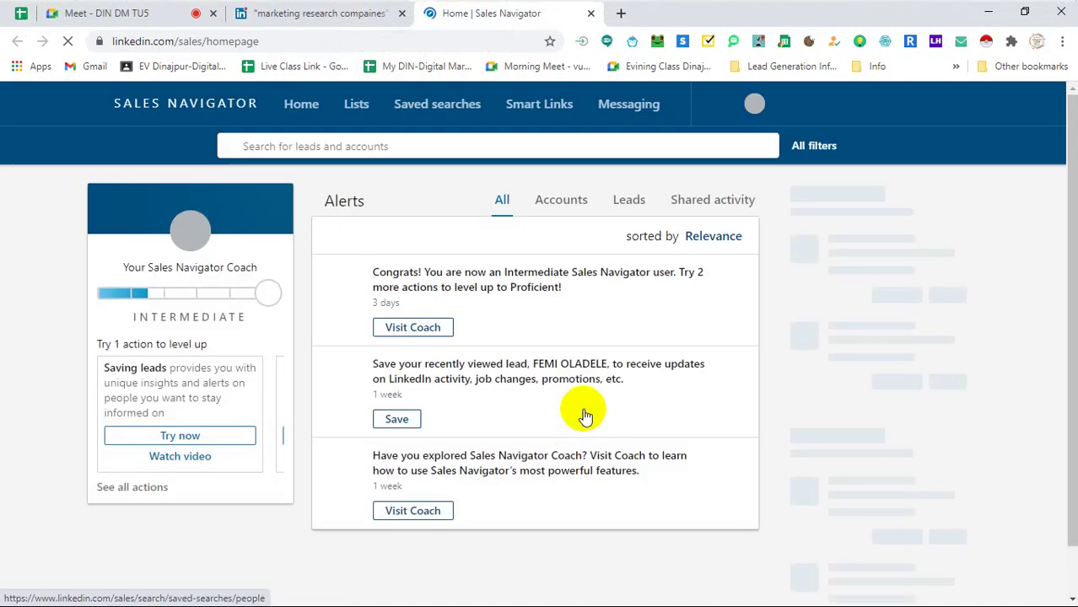
{"action": "left_click", "coordinate": [148, 16]}
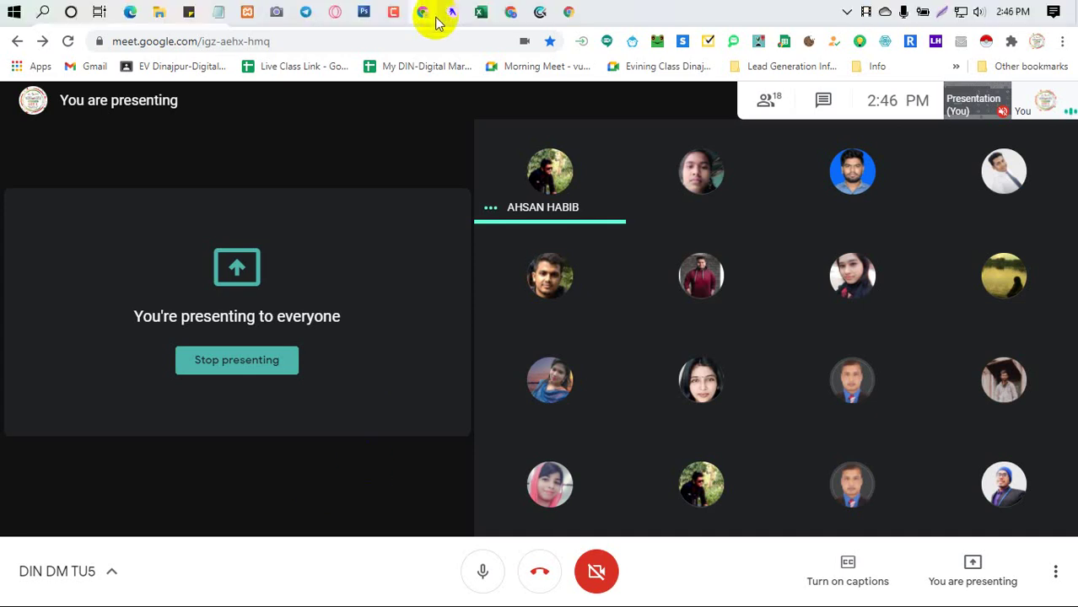
Return to Yellow Leads Extractor, view the list of supported directory websites and examine the Yell.com heading
{"action": "left_click", "coordinate": [449, 12]}
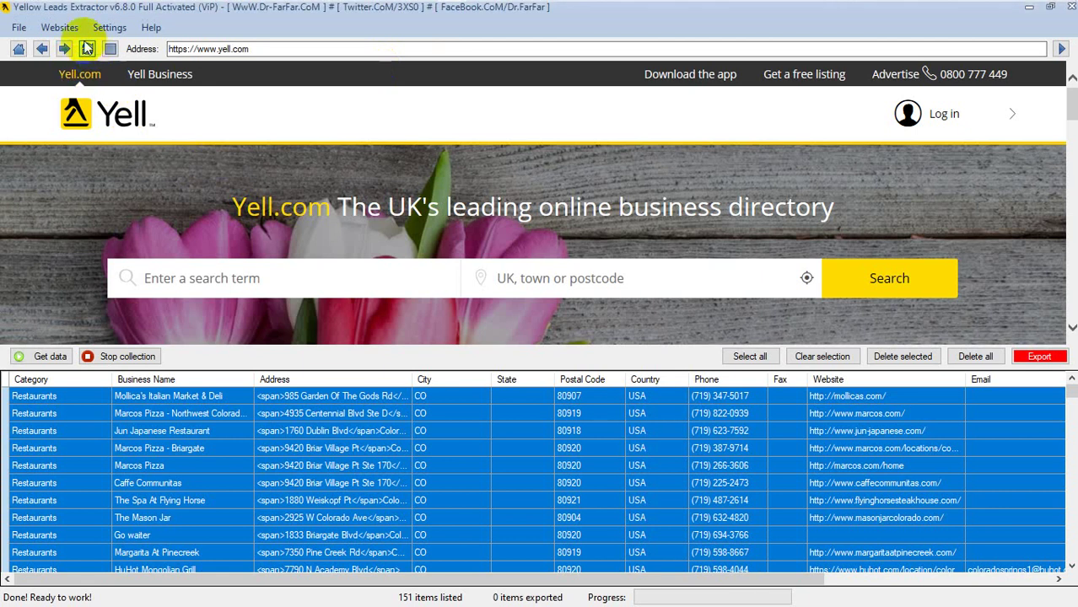
{"action": "left_click", "coordinate": [59, 28]}
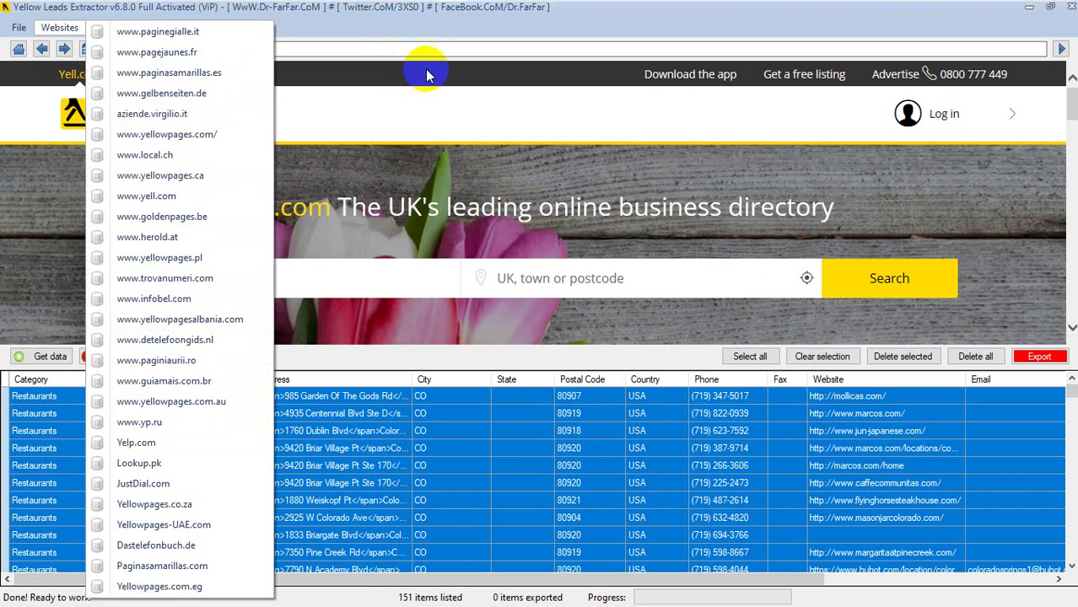
{"action": "left_click", "coordinate": [9, 198]}
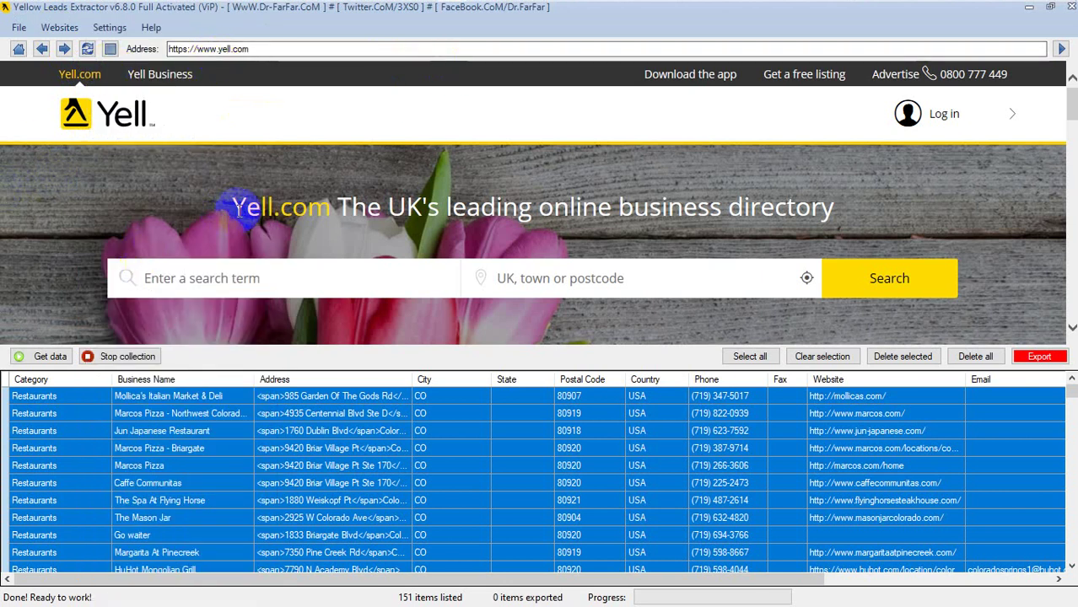
{"action": "left_click_drag", "start_coordinate": [235, 217], "coordinate": [337, 211]}
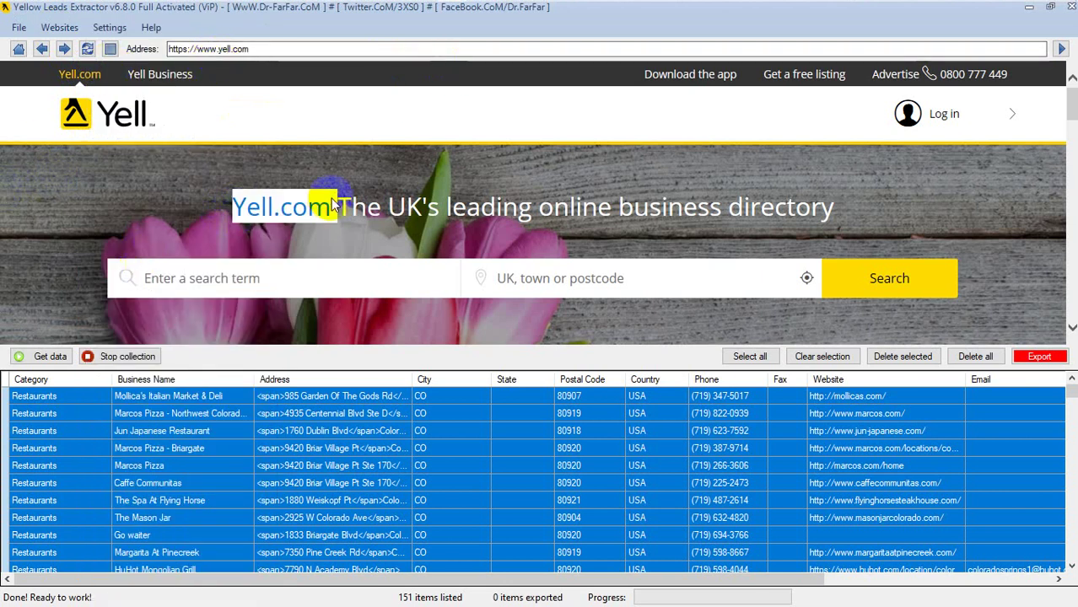
{"action": "left_click", "coordinate": [234, 213]}
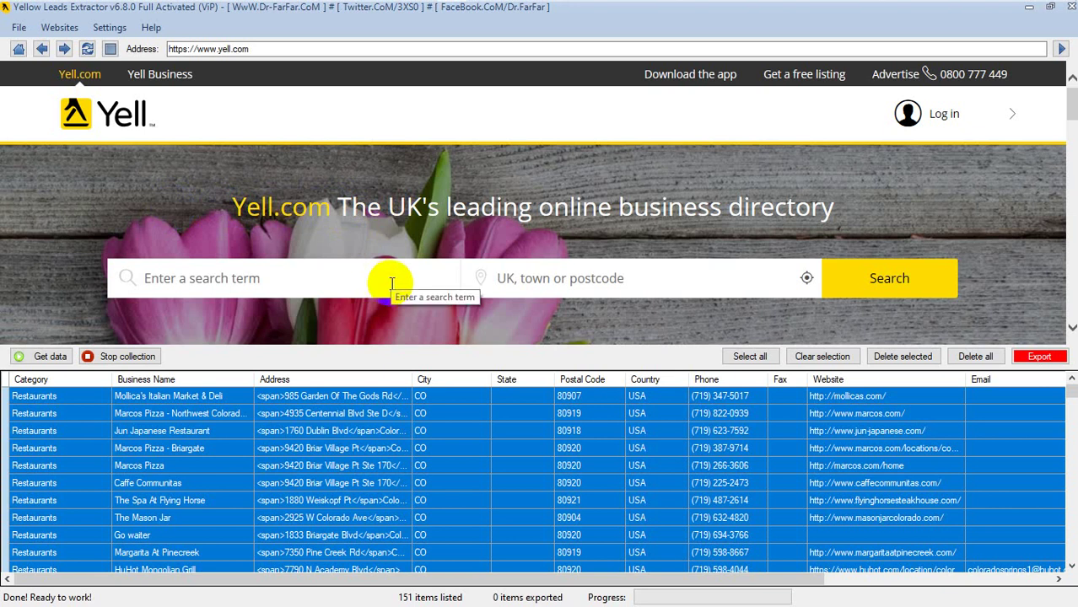
Look over the yell.com home page, including its search term and location fields, popular searches and footer links
{"action": "left_click", "coordinate": [293, 275]}
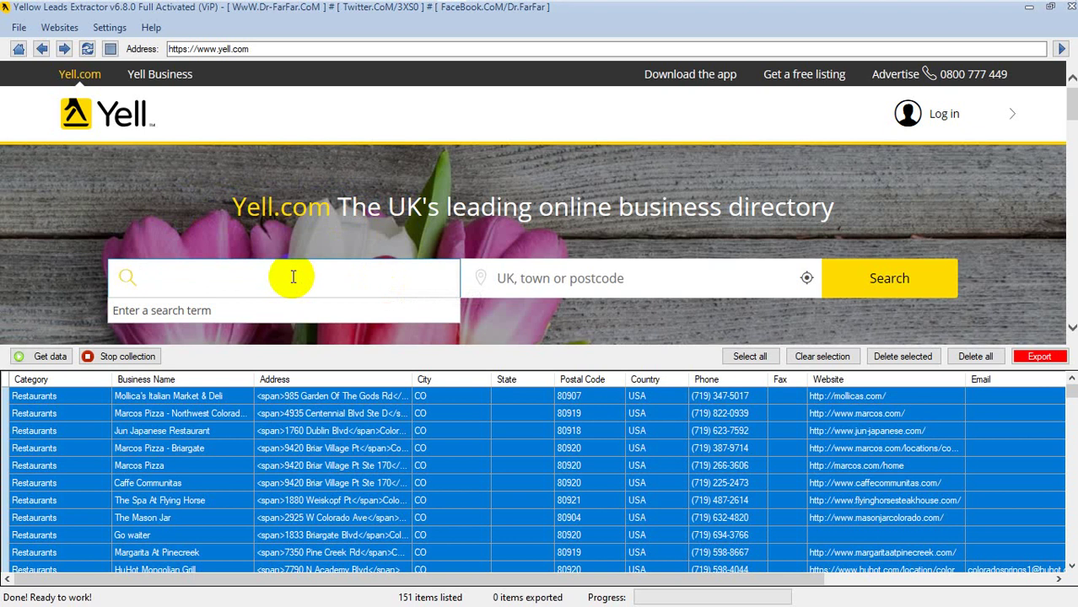
{"action": "left_click", "coordinate": [564, 278]}
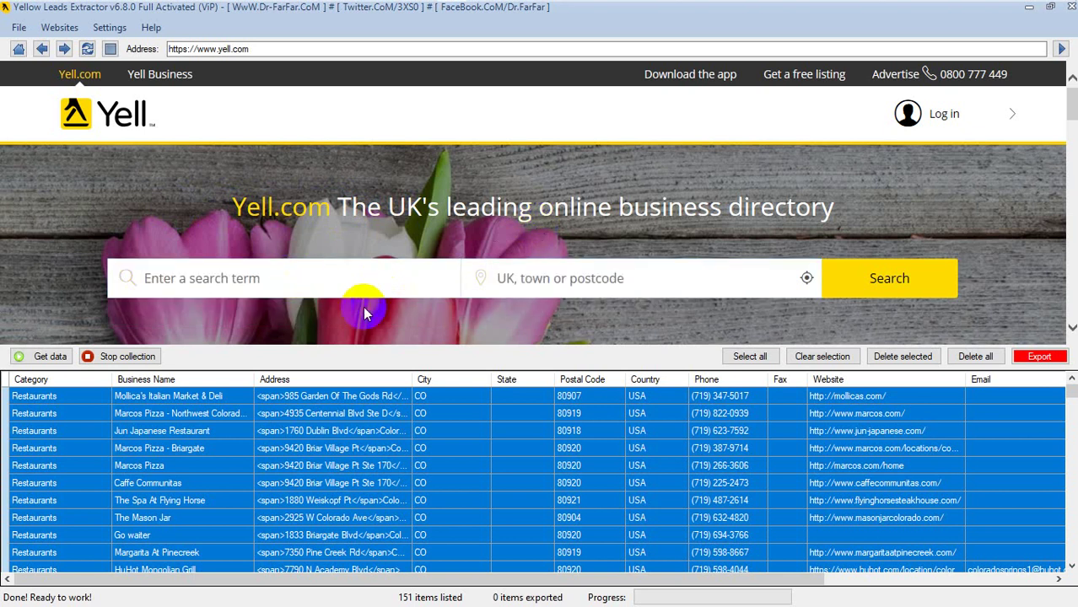
{"action": "scroll", "coordinate": [385, 255], "scroll_direction": "down", "scroll_amount": 1}
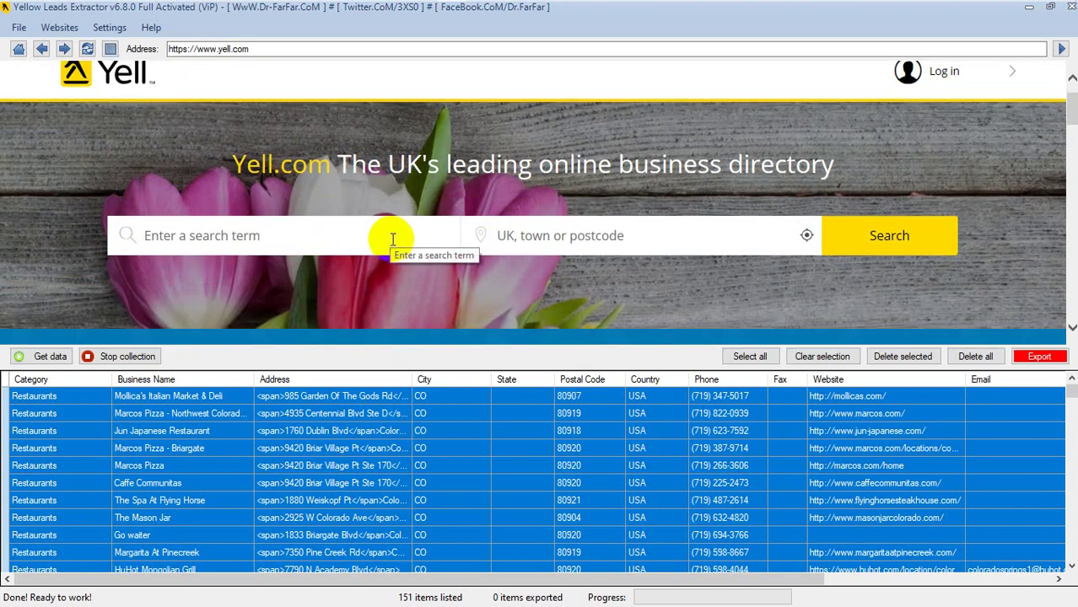
{"action": "scroll", "coordinate": [392, 240], "scroll_direction": "down", "scroll_amount": 3}
{"action": "scroll", "coordinate": [392, 240], "scroll_direction": "down", "scroll_amount": 10}
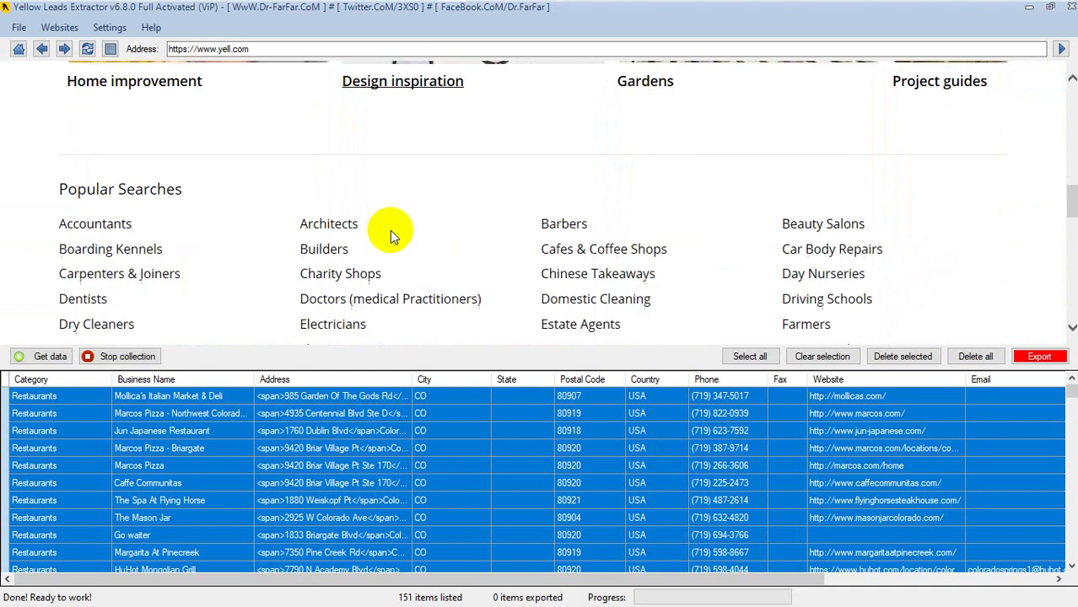
{"action": "scroll", "coordinate": [390, 236], "scroll_direction": "down", "scroll_amount": 6}
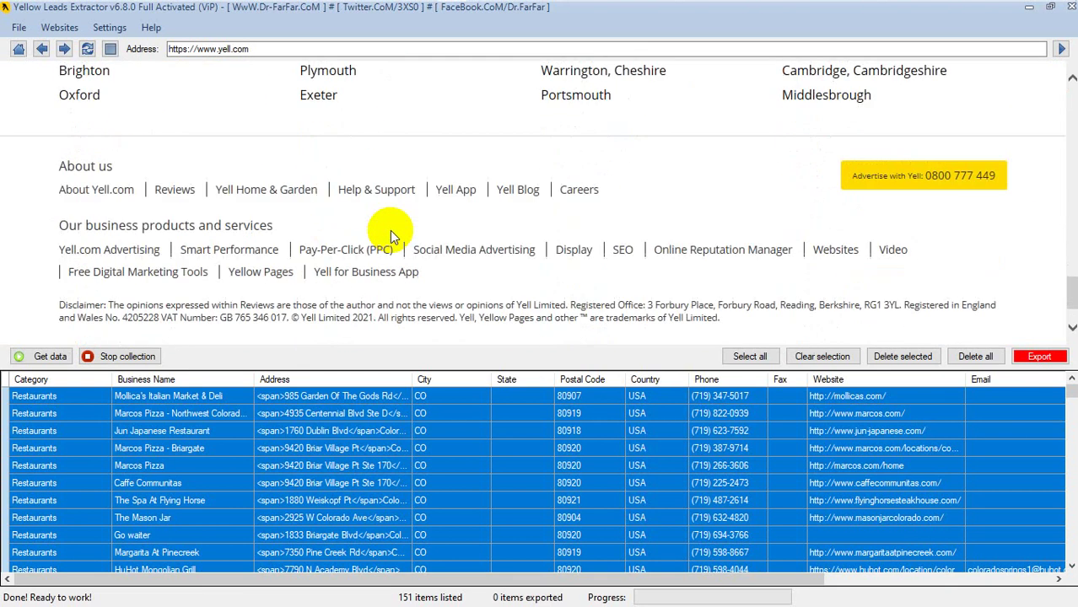
{"action": "scroll", "coordinate": [390, 228], "scroll_direction": "up", "scroll_amount": 20}
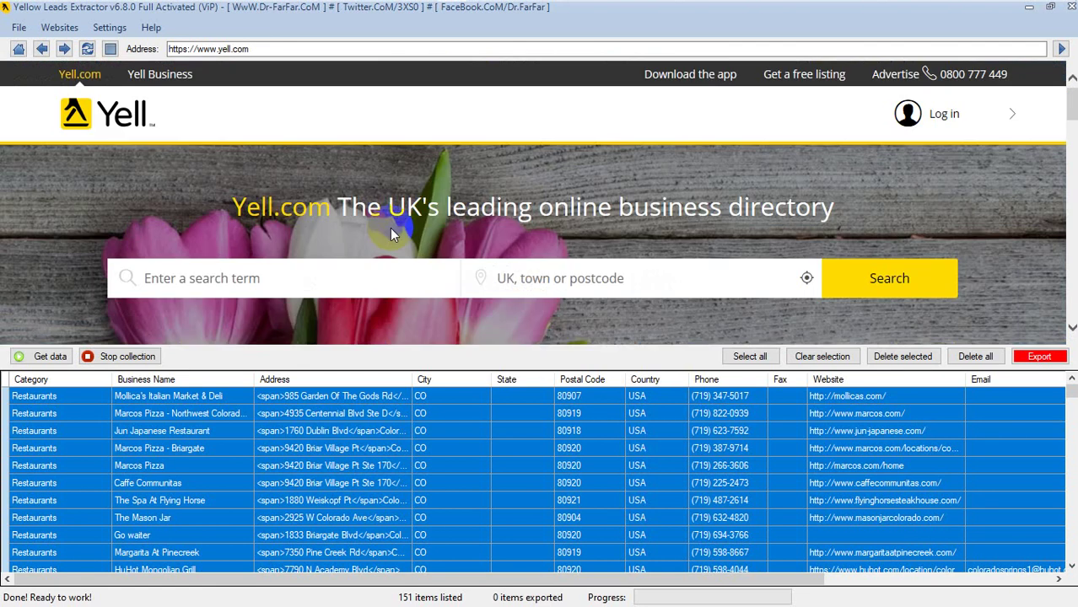
Enter "doctors" as the yell.com search term, choose the "emergency doctors" suggestion and try to search without a location
{"action": "left_click", "coordinate": [257, 275]}
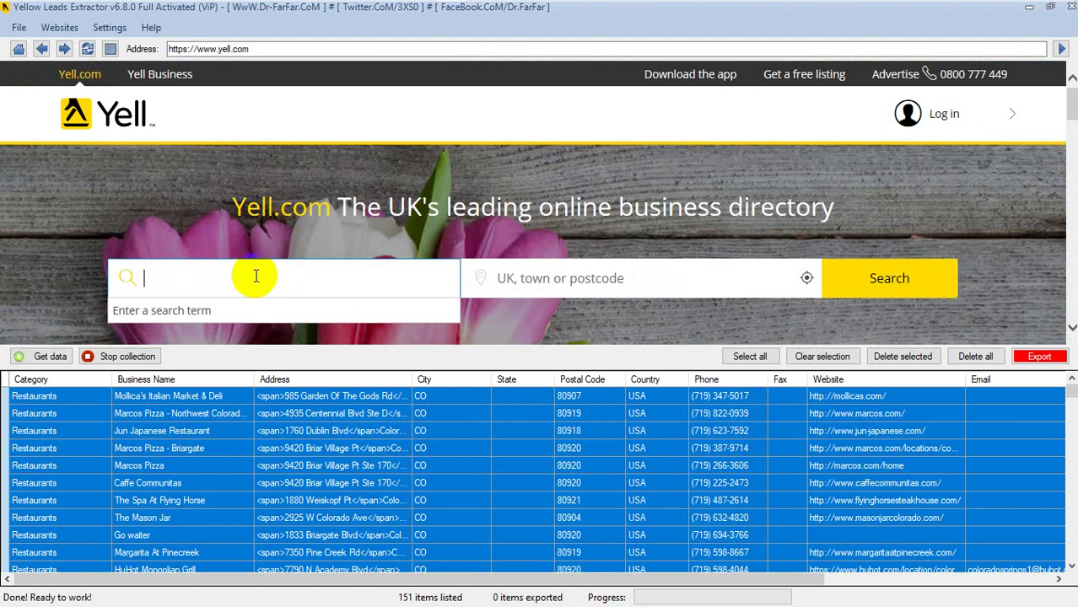
{"action": "type", "text": "doctors"}
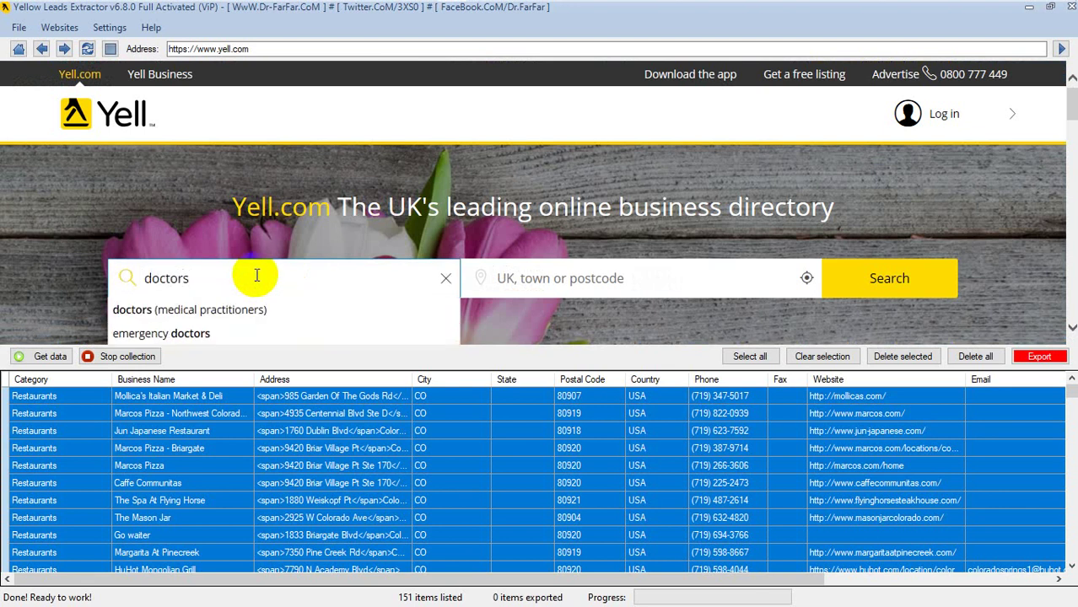
{"action": "left_click", "coordinate": [257, 332]}
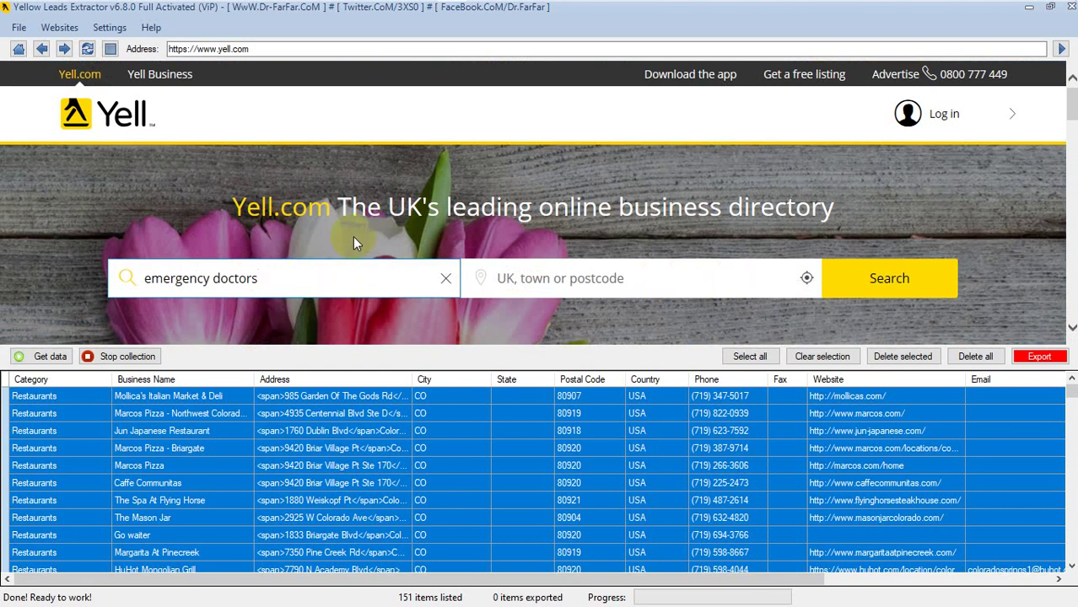
{"action": "left_click", "coordinate": [671, 285]}
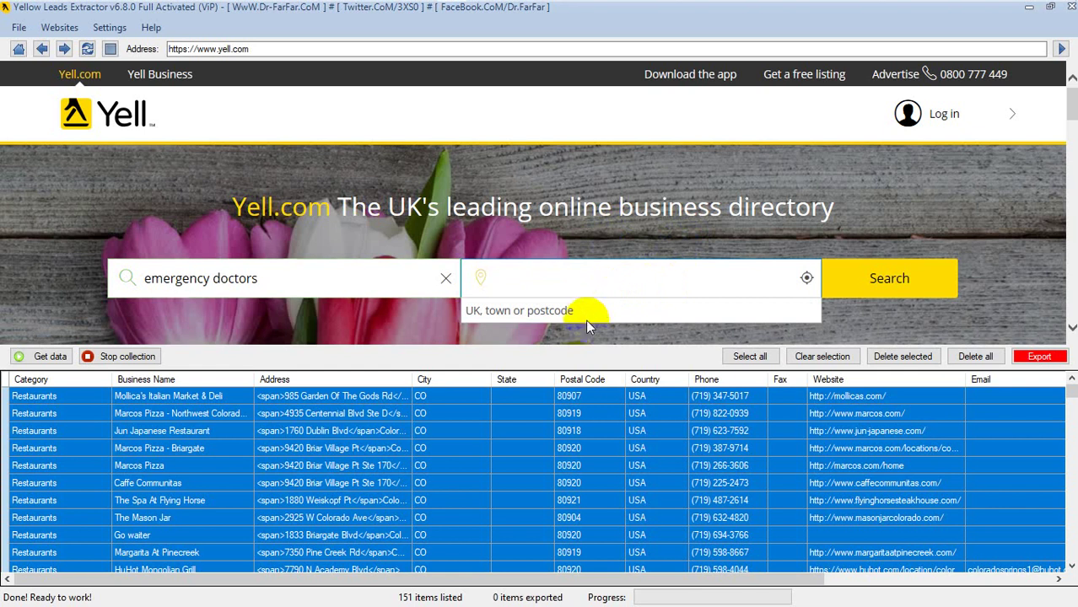
{"action": "left_click", "coordinate": [554, 310]}
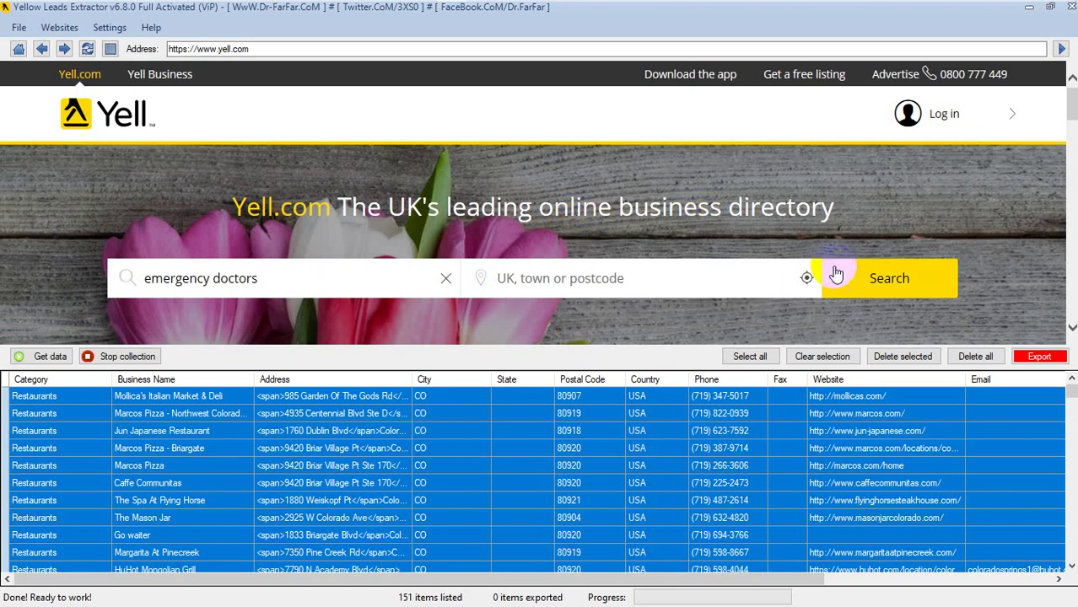
{"action": "left_click", "coordinate": [869, 281]}
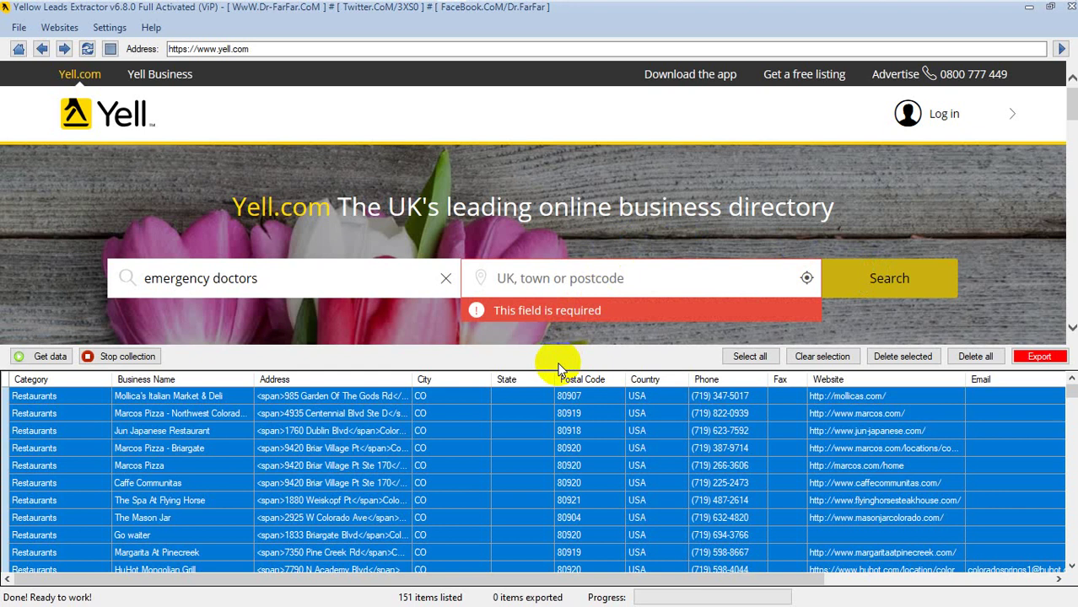
Switch to Chrome to view the Google Meet call
{"action": "mouse_move", "coordinate": [534, 7]}
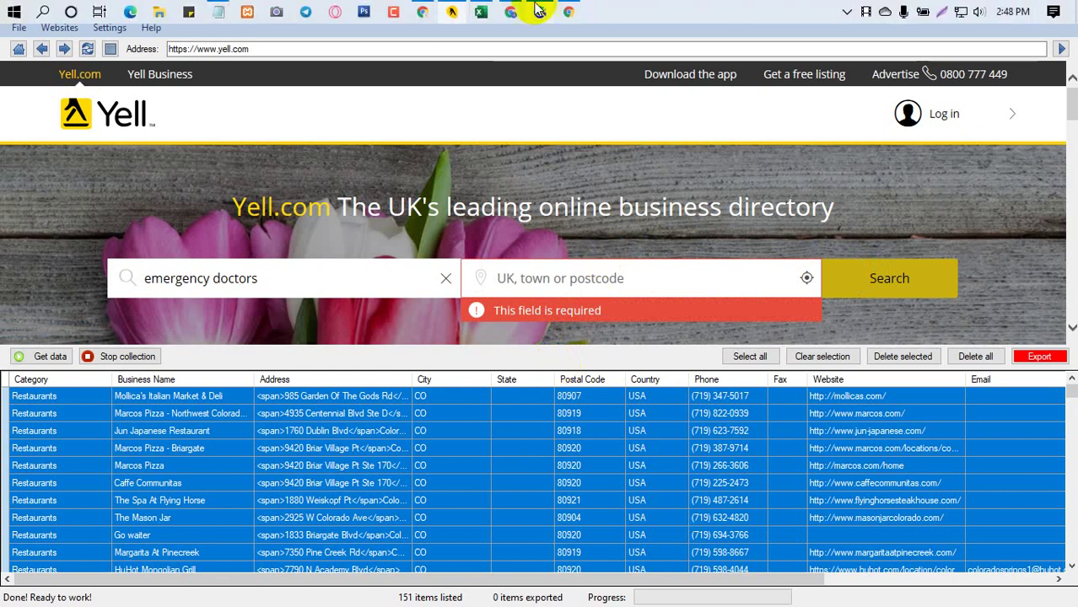
{"action": "mouse_move", "coordinate": [423, 15]}
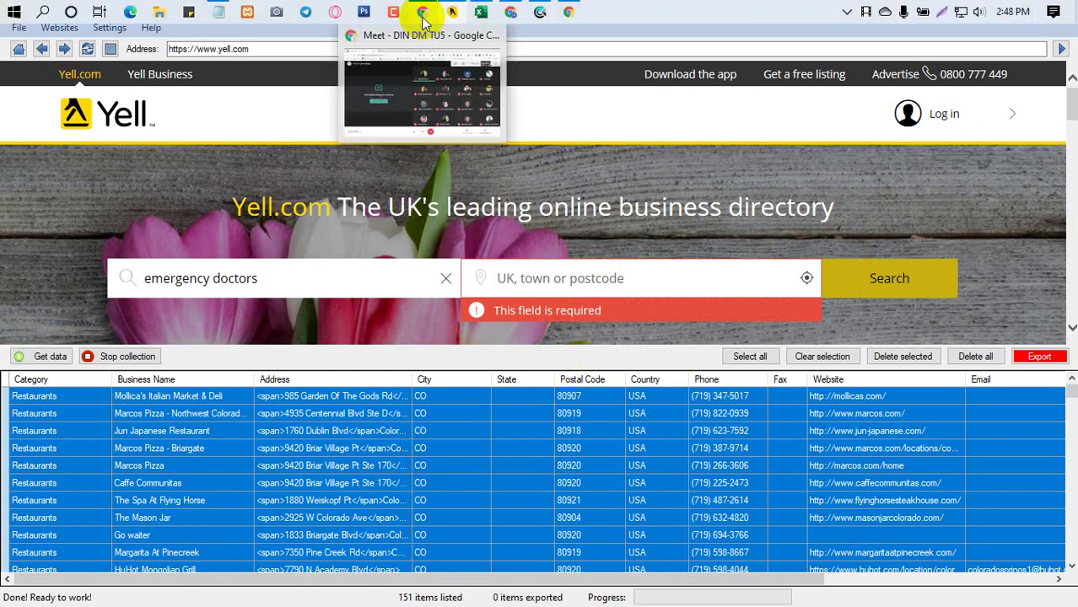
{"action": "left_click", "coordinate": [419, 101]}
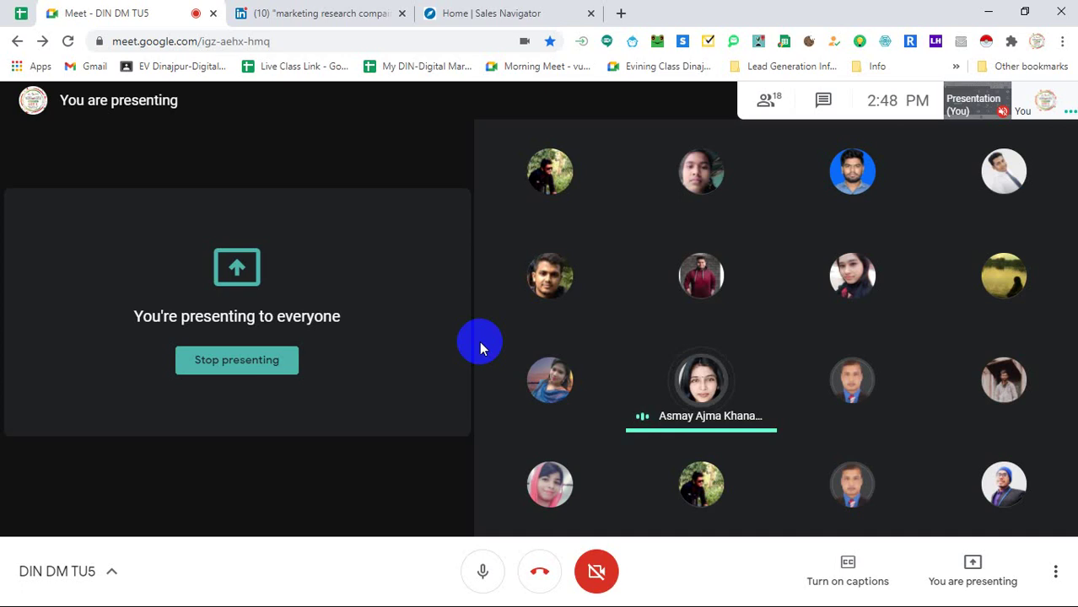
Return to Yellow Leads Extractor and highlight the web address of the loaded directory page
{"action": "mouse_move", "coordinate": [390, 9]}
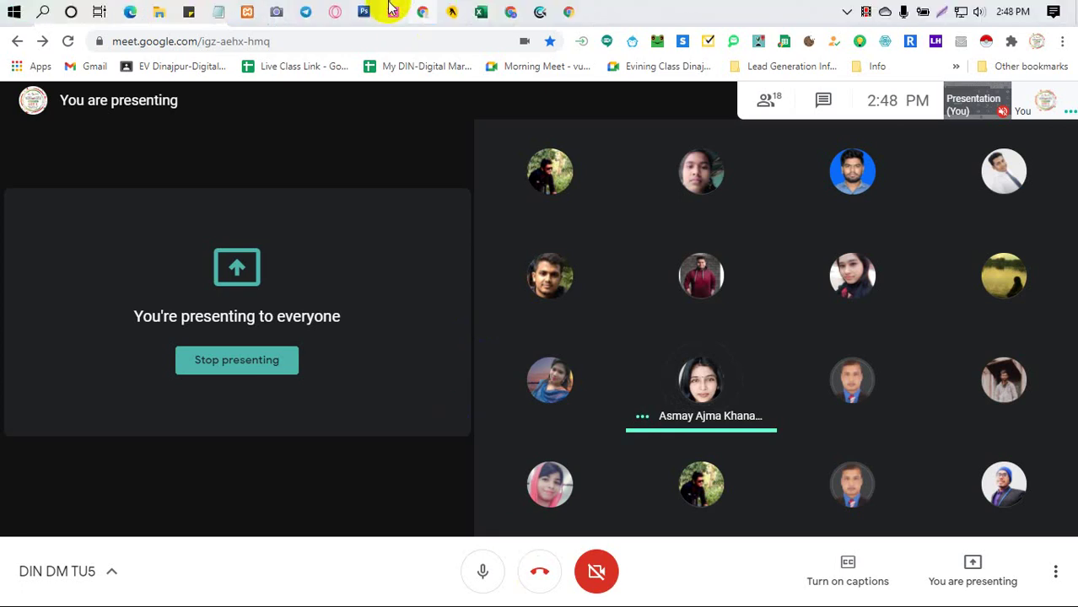
{"action": "left_click", "coordinate": [453, 13]}
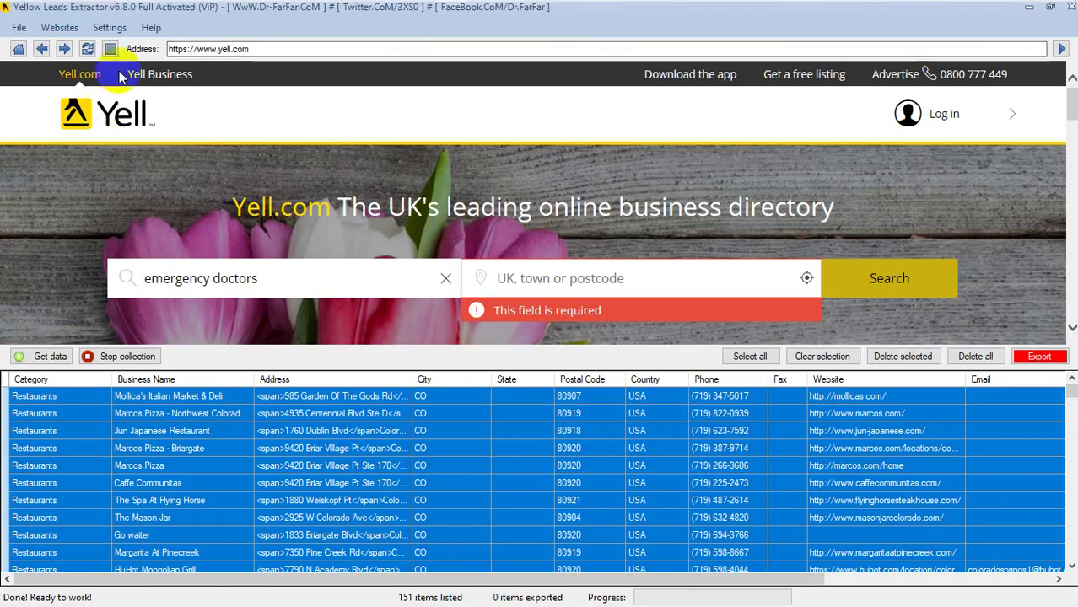
{"action": "left_click", "coordinate": [279, 48]}
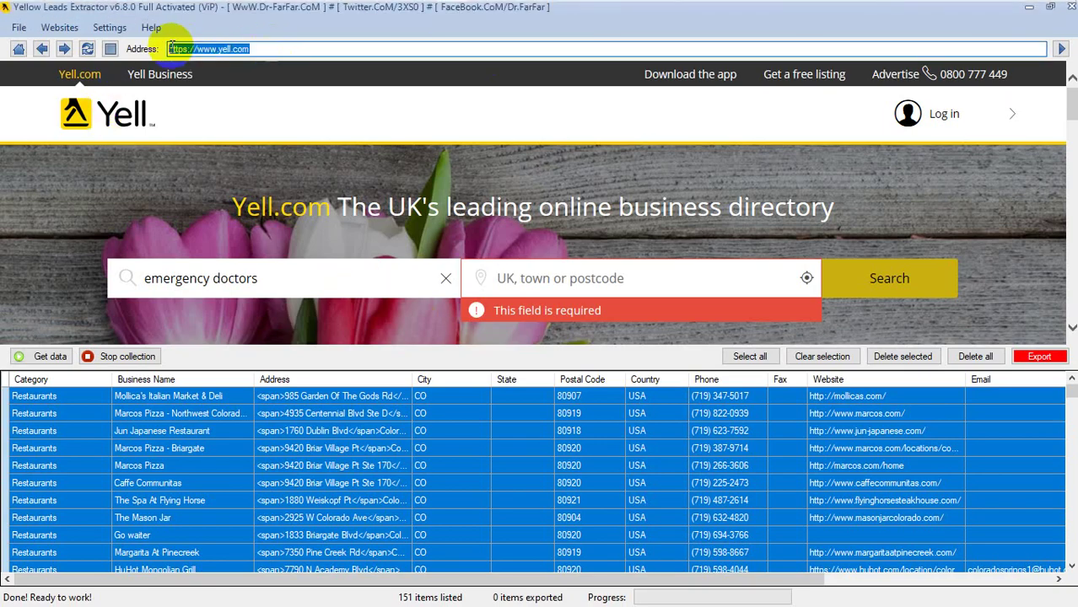
{"action": "left_click", "coordinate": [44, 241]}
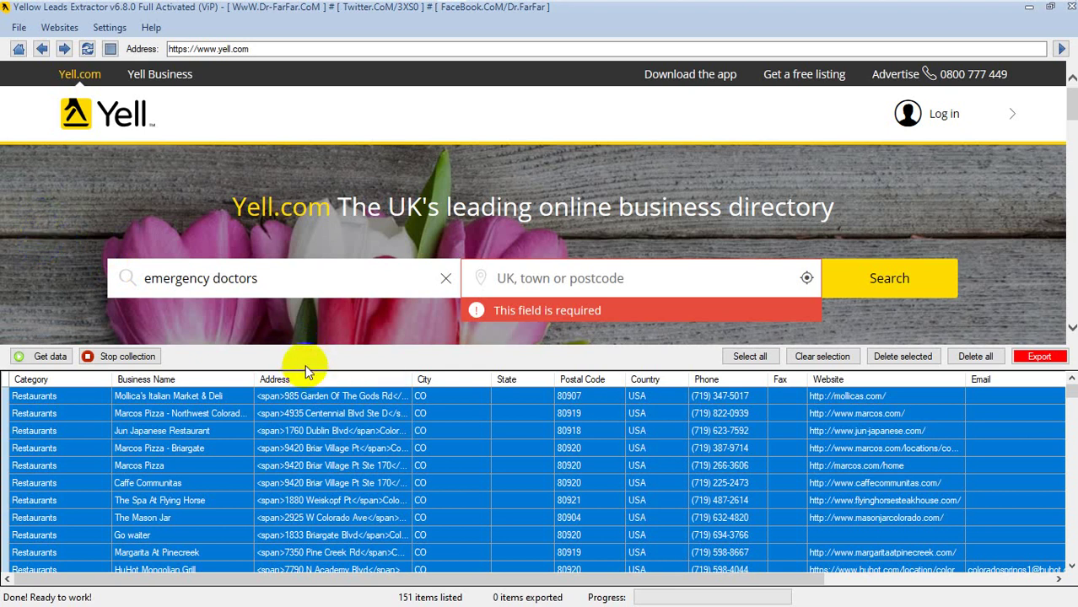
Enlarge the web page area above the results table and view the list of supported directory websites
{"action": "left_click_drag", "start_coordinate": [305, 368], "coordinate": [303, 420]}
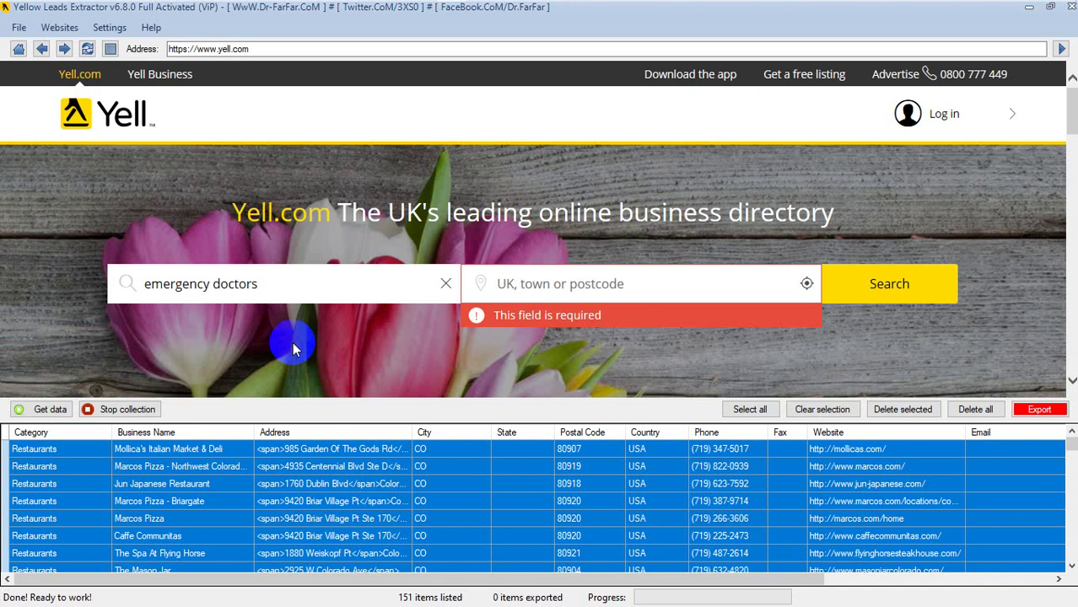
{"action": "left_click", "coordinate": [59, 27]}
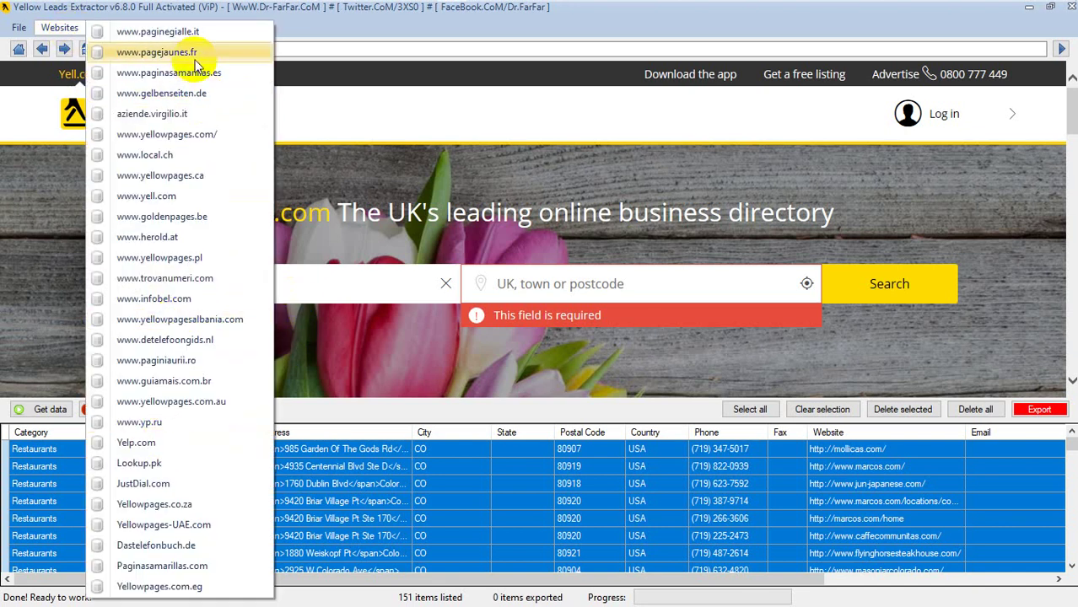
{"action": "left_click", "coordinate": [335, 216]}
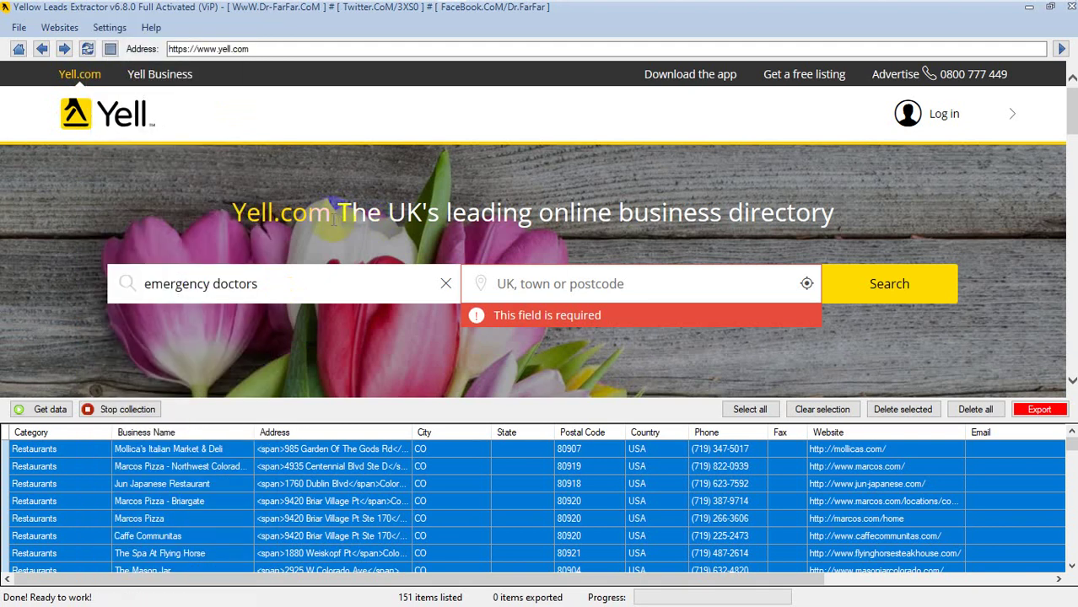
Highlight the Yell.com name in the page's main heading to point it out, and clear the highlight
{"action": "left_click_drag", "start_coordinate": [335, 217], "coordinate": [187, 195]}
{"action": "left_click", "coordinate": [444, 237]}
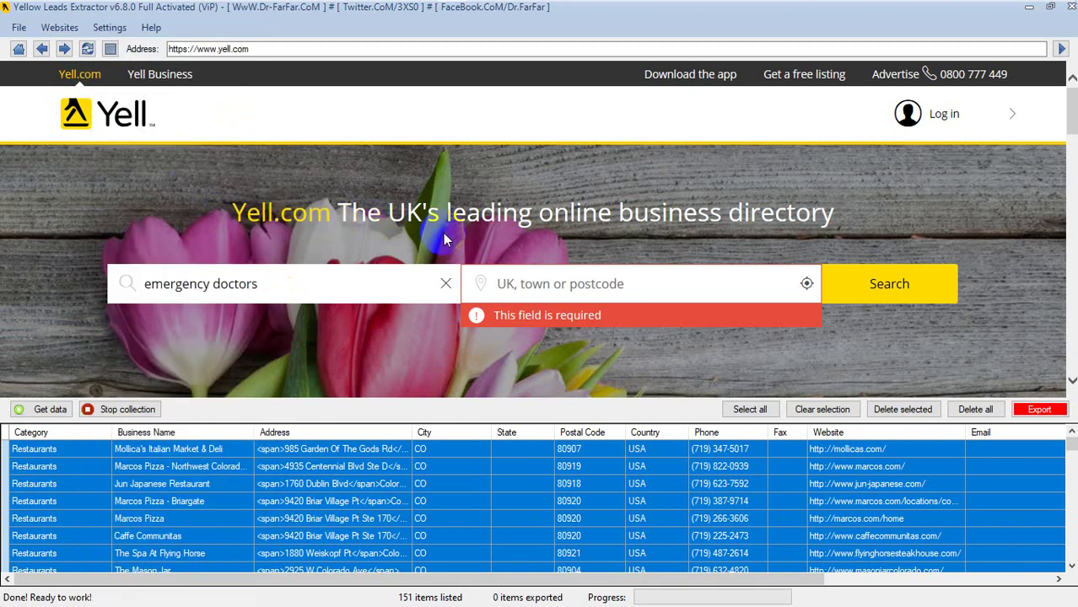
{"action": "double_click", "coordinate": [324, 215]}
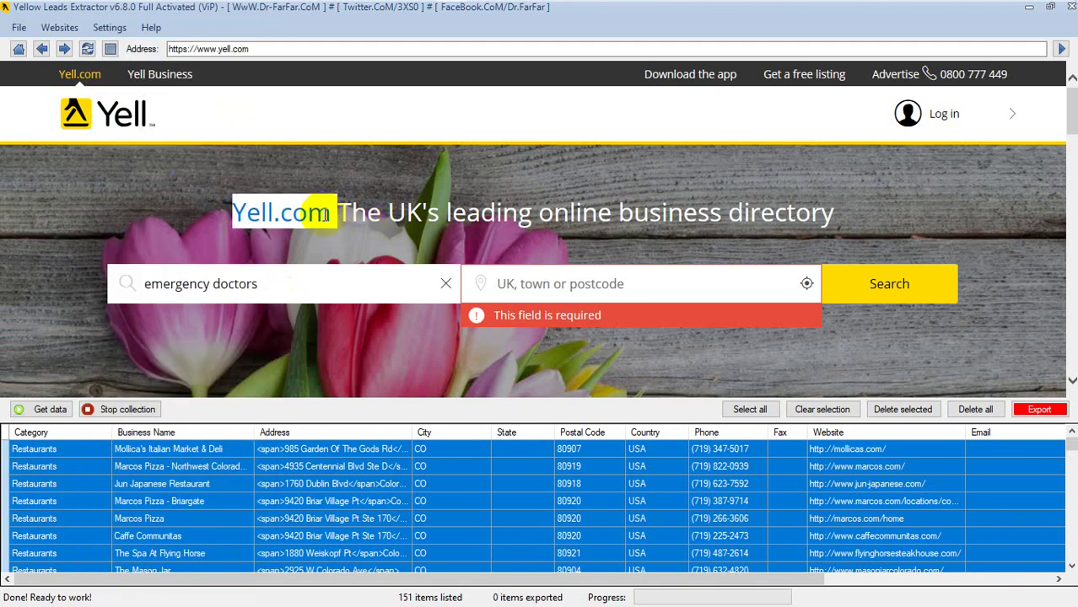
{"action": "left_click", "coordinate": [381, 243]}
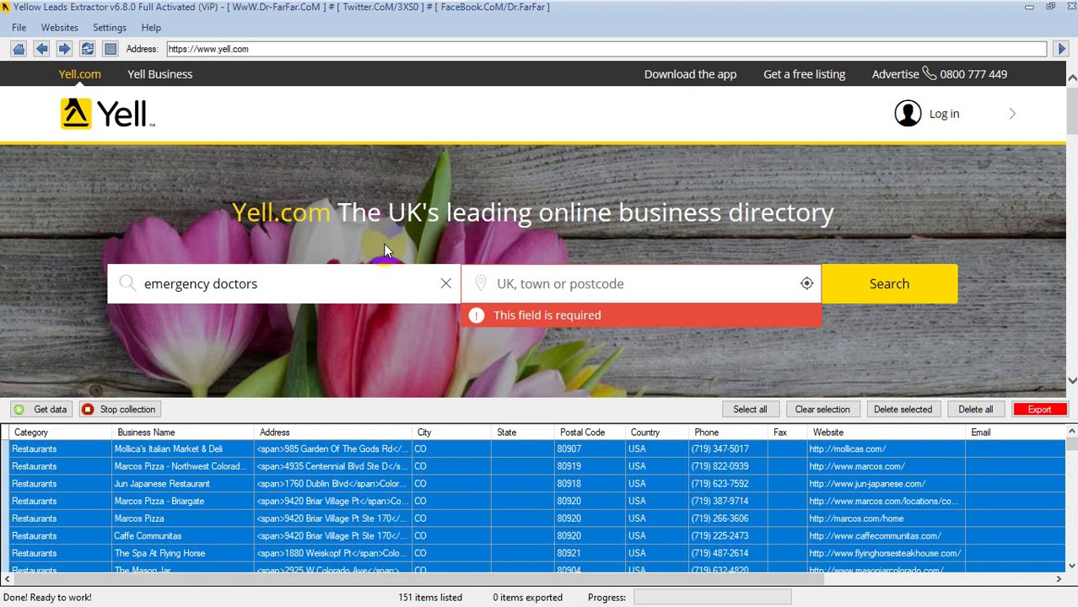
Open the extractor settings and exclude the Map Link and Details Link columns from the results table
{"action": "left_click", "coordinate": [109, 28]}
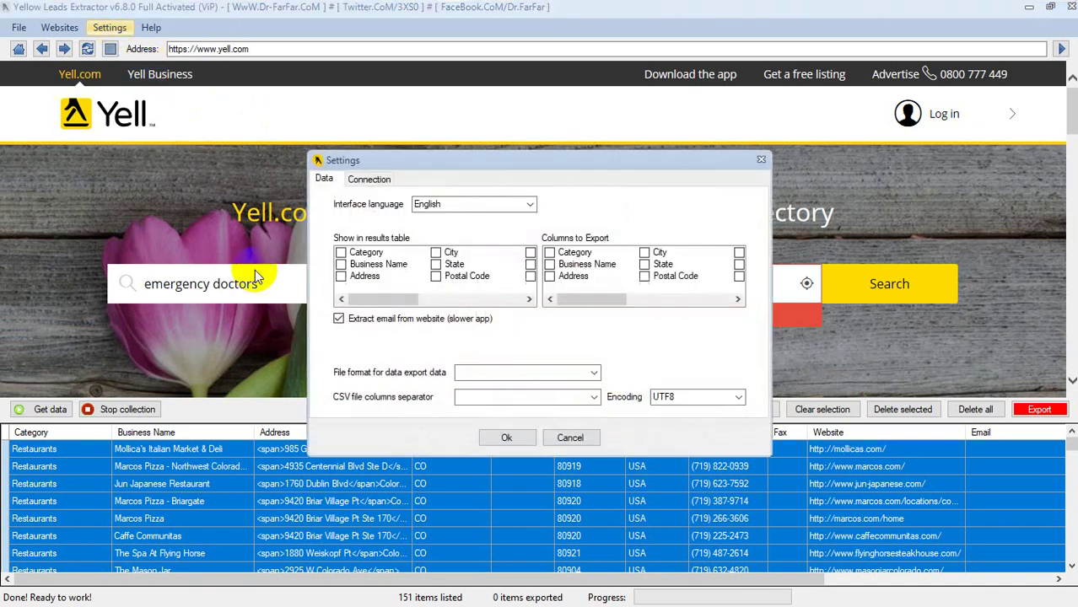
{"action": "left_click_drag", "start_coordinate": [466, 171], "coordinate": [407, 159]}
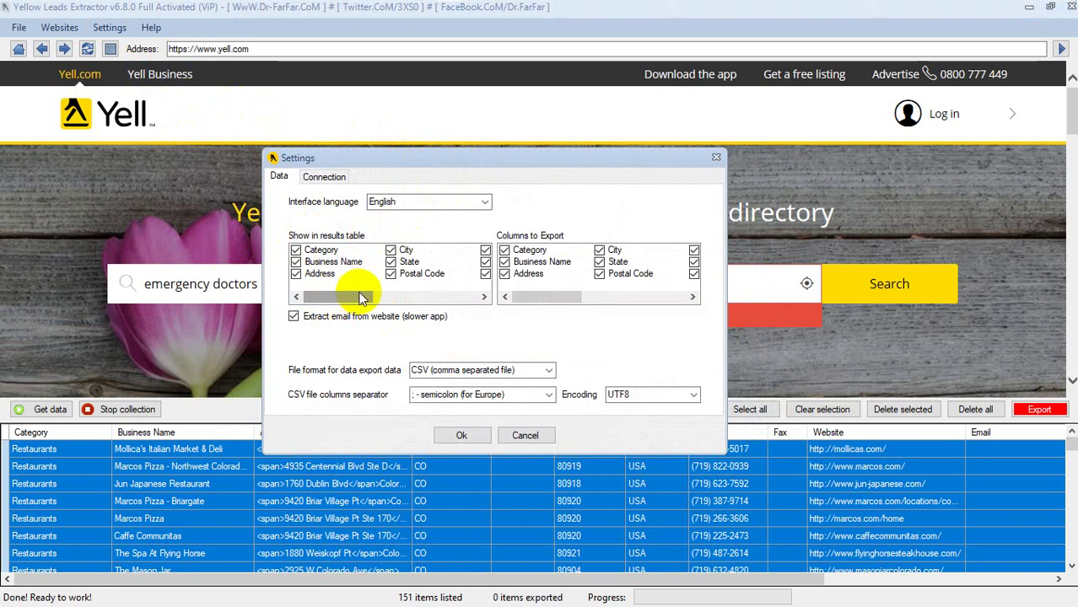
{"action": "left_click_drag", "start_coordinate": [356, 296], "coordinate": [459, 304]}
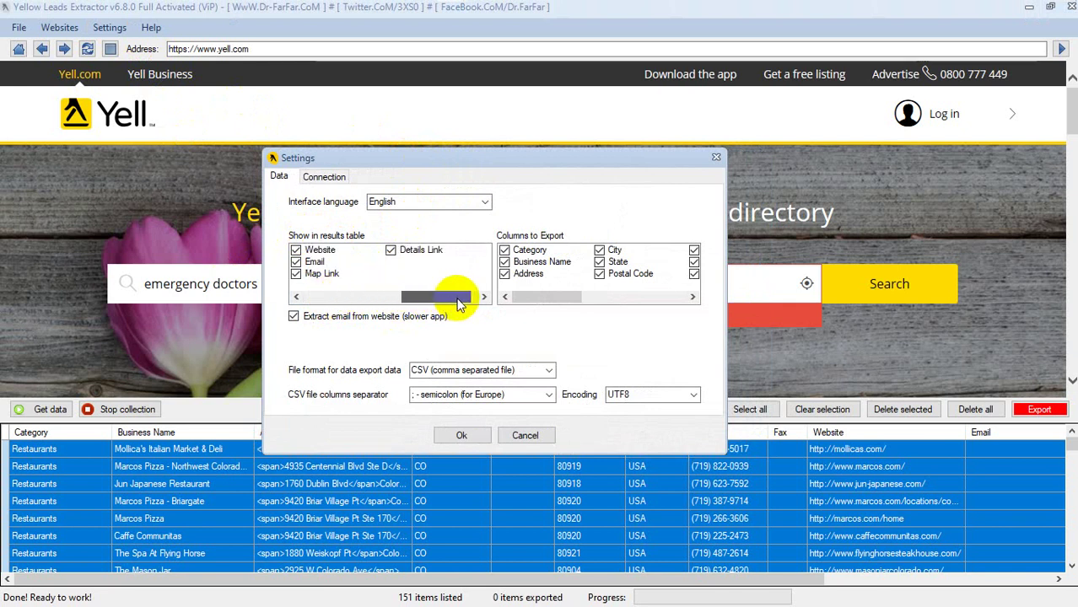
{"action": "left_click", "coordinate": [300, 276]}
{"action": "left_click", "coordinate": [296, 275]}
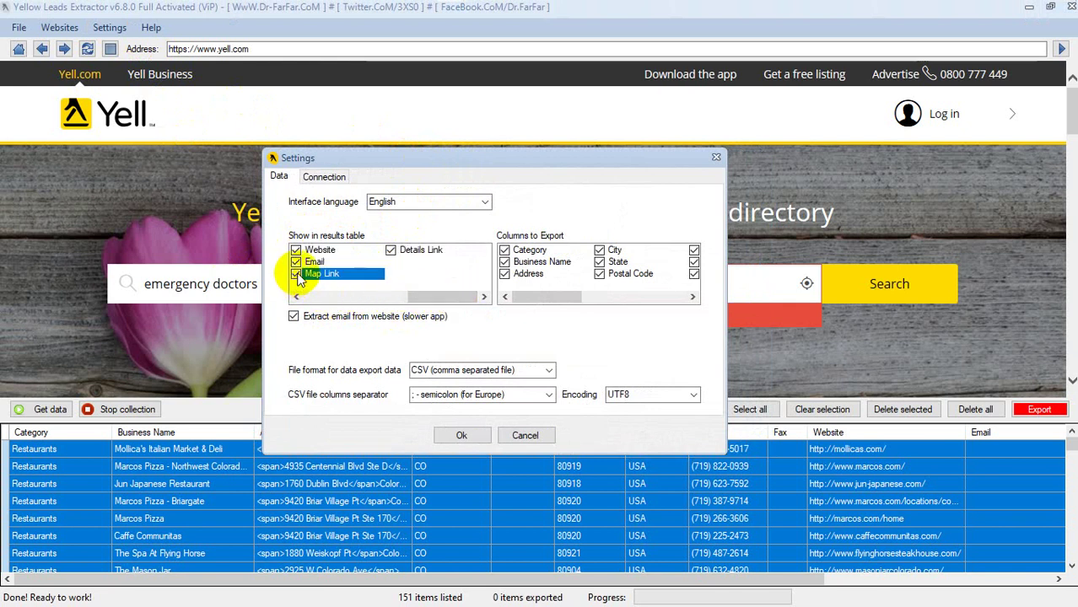
{"action": "left_click", "coordinate": [391, 250]}
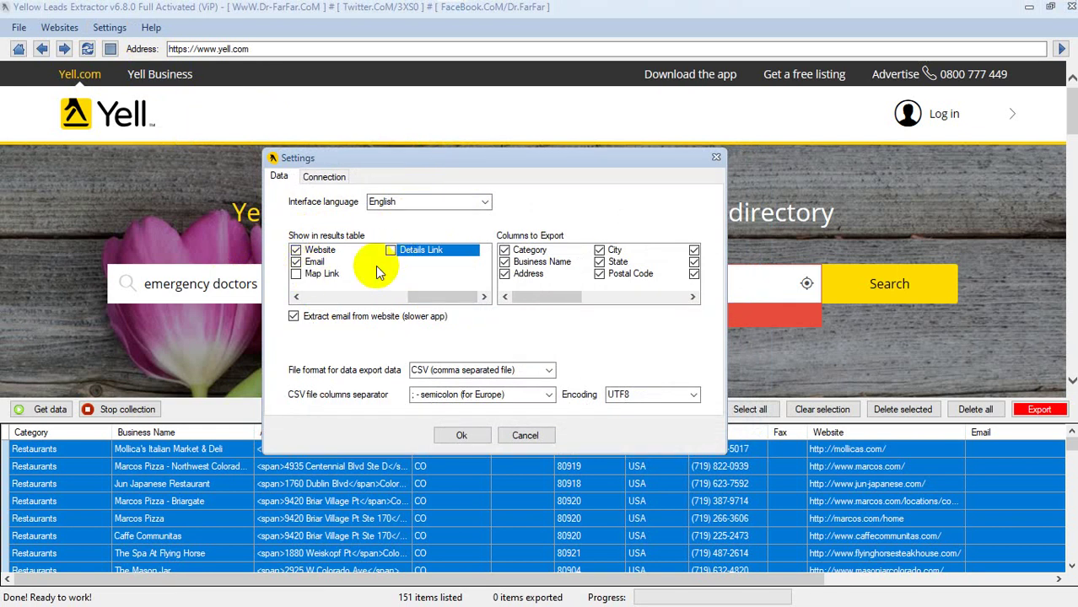
Exclude the Fax column from the results table, review the remaining columns and move the settings dialog aside
{"action": "left_click_drag", "start_coordinate": [443, 296], "coordinate": [401, 303]}
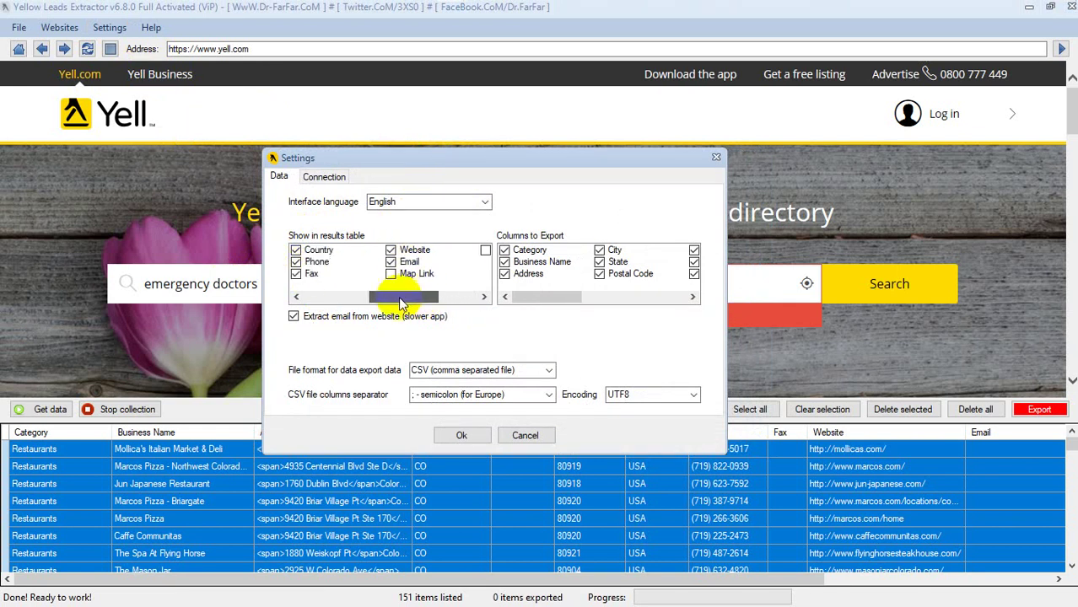
{"action": "left_click", "coordinate": [296, 275]}
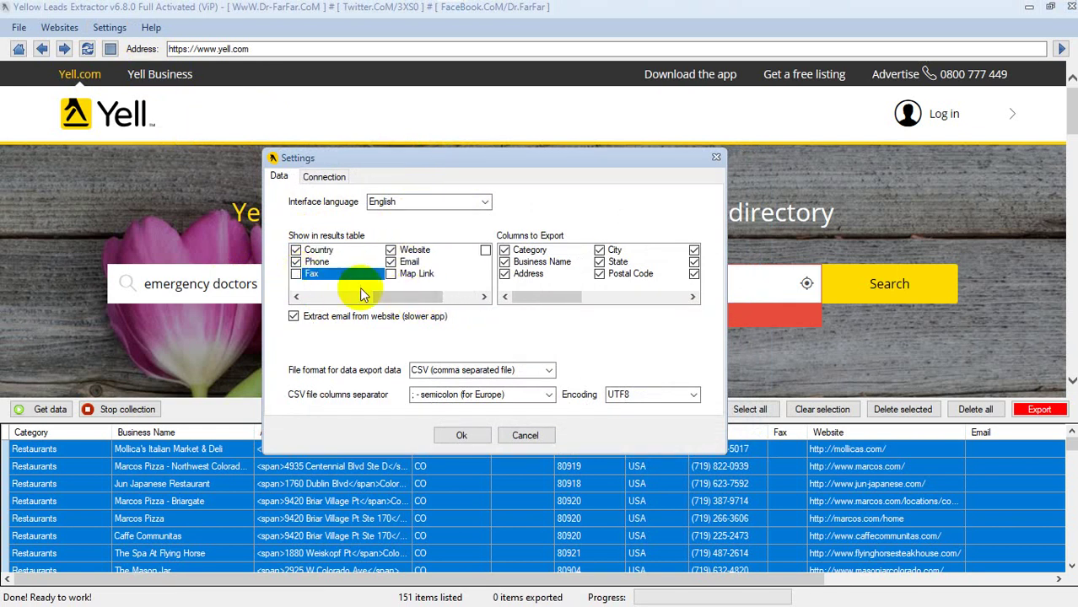
{"action": "left_click_drag", "start_coordinate": [401, 296], "coordinate": [361, 295]}
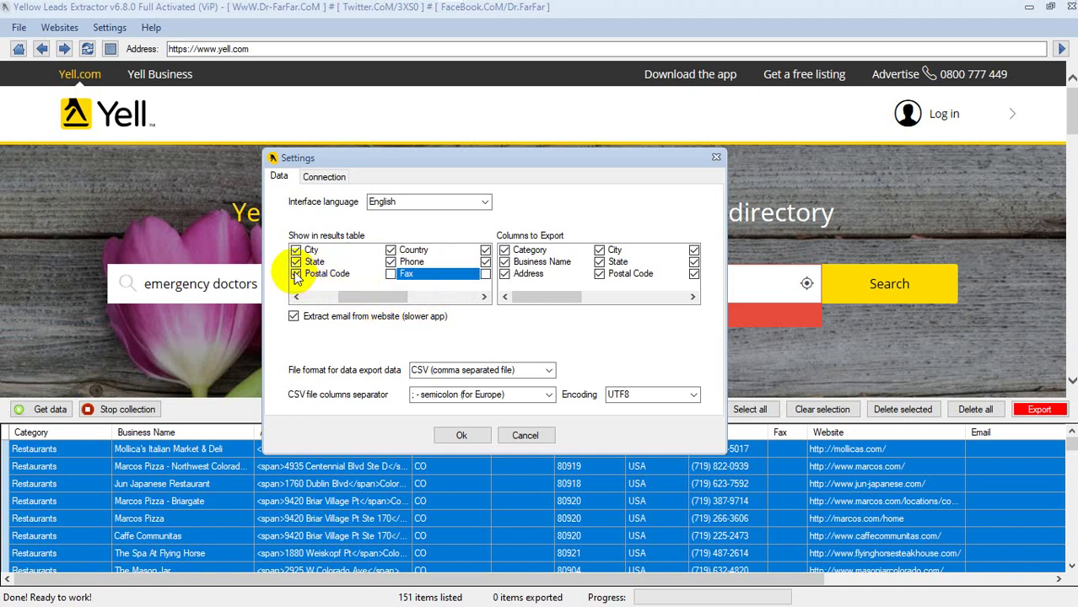
{"action": "left_click_drag", "start_coordinate": [374, 297], "coordinate": [300, 307]}
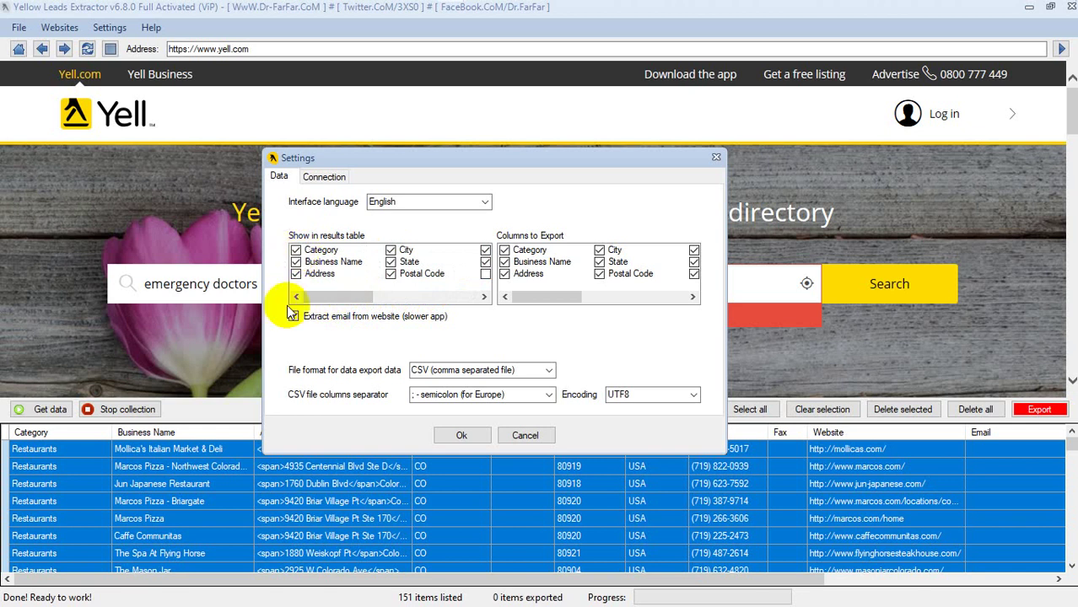
{"action": "left_click_drag", "start_coordinate": [367, 162], "coordinate": [645, 181]}
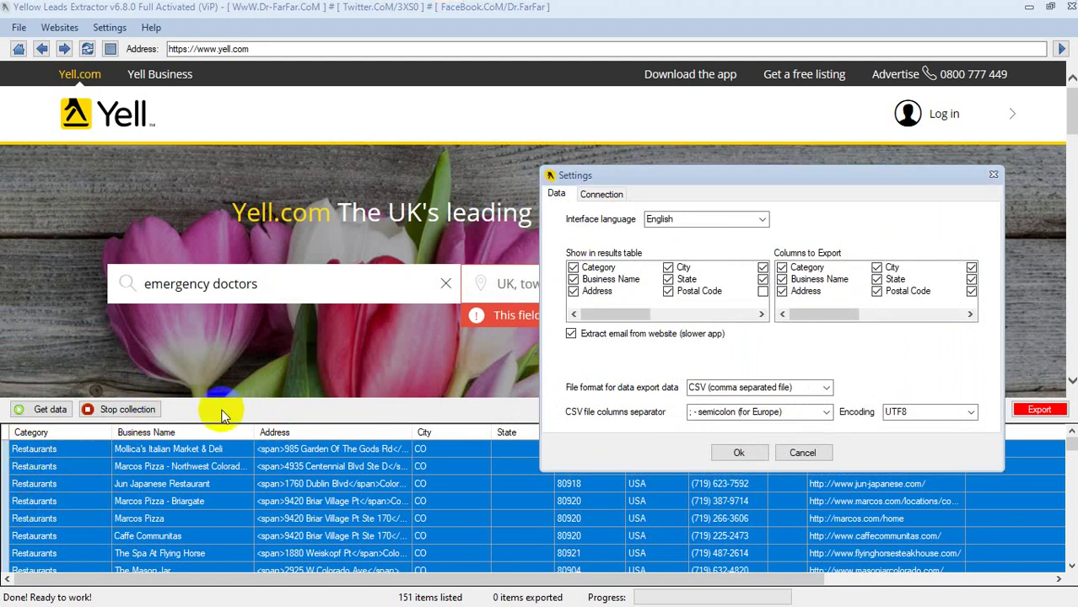
Reposition the settings dialog and exclude the Details Link, Map Link and Fax columns from the columns to export
{"action": "left_click", "coordinate": [300, 389]}
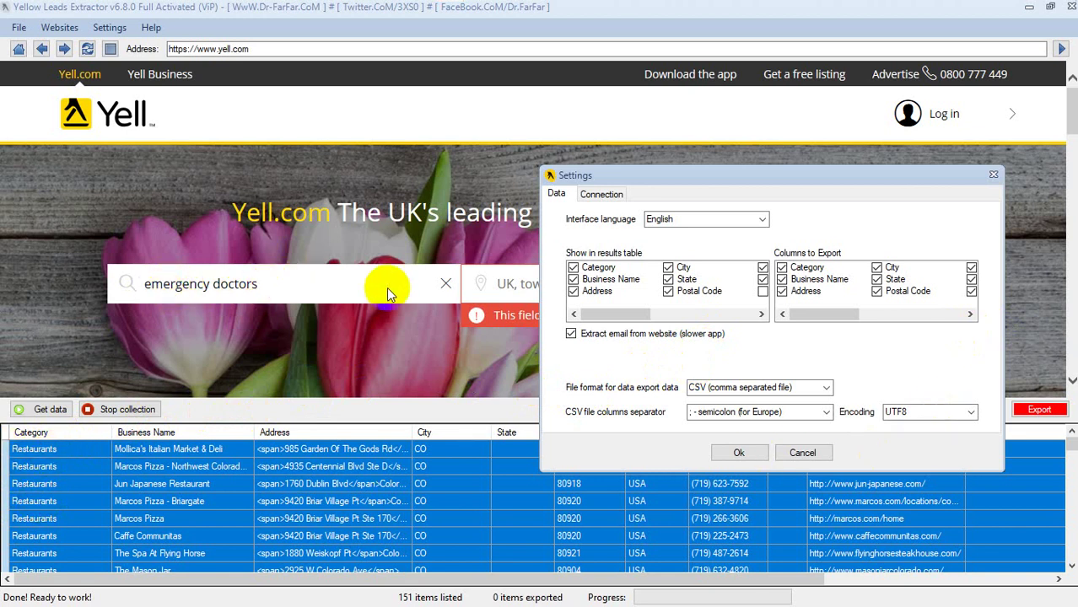
{"action": "left_click_drag", "start_coordinate": [784, 185], "coordinate": [578, 179]}
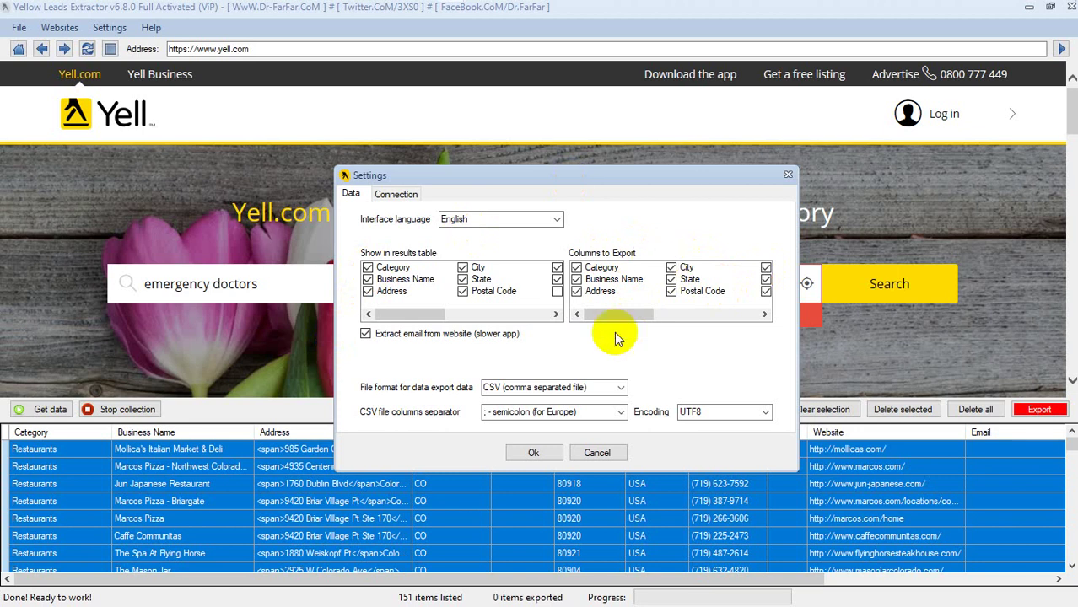
{"action": "left_click_drag", "start_coordinate": [610, 320], "coordinate": [729, 308]}
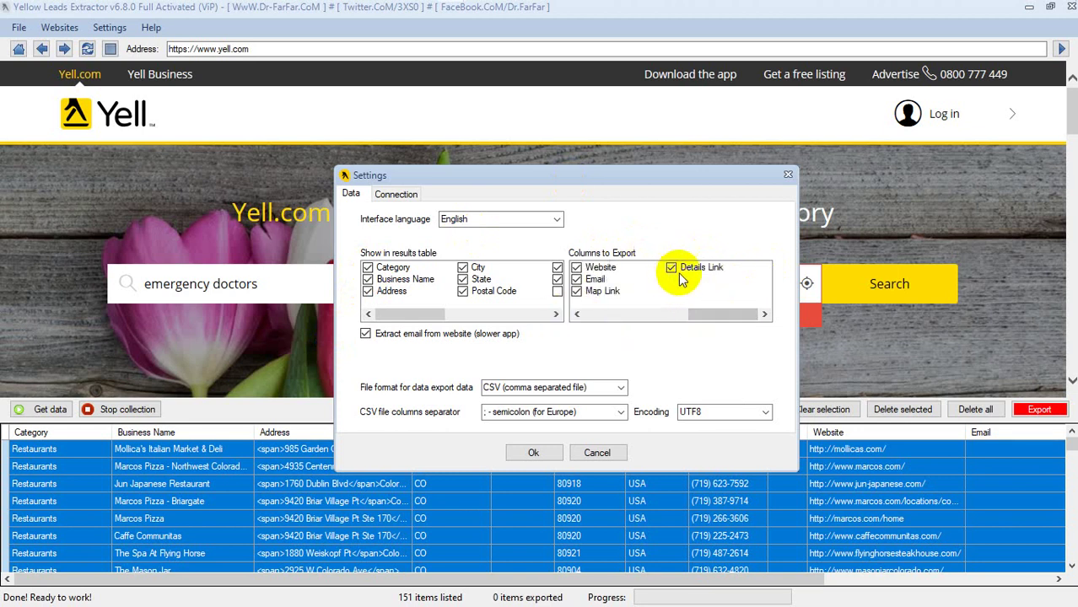
{"action": "left_click", "coordinate": [674, 271]}
{"action": "left_click", "coordinate": [671, 268]}
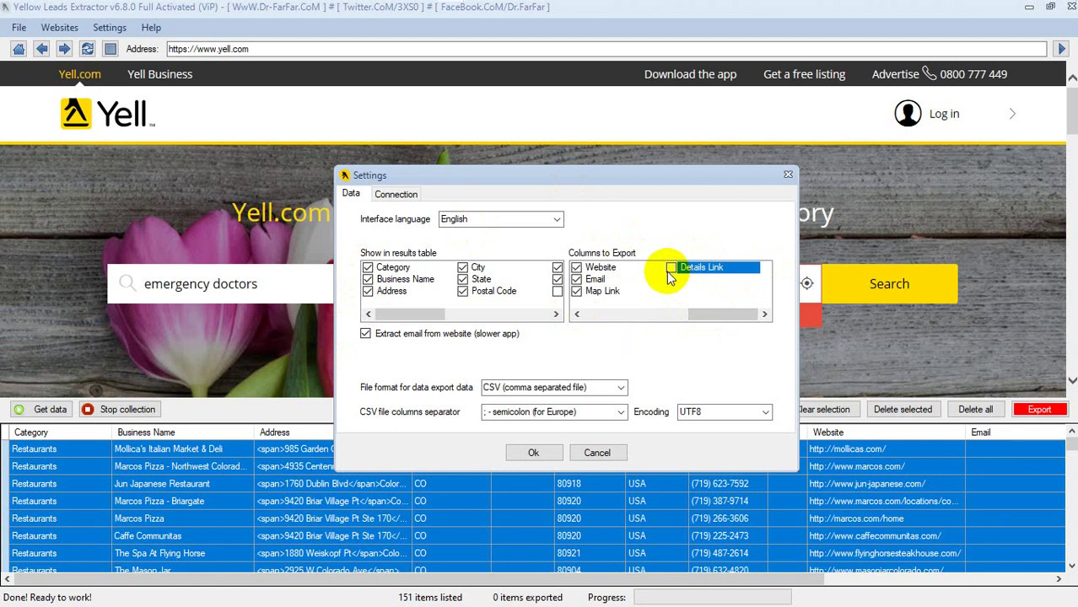
{"action": "left_click", "coordinate": [576, 291]}
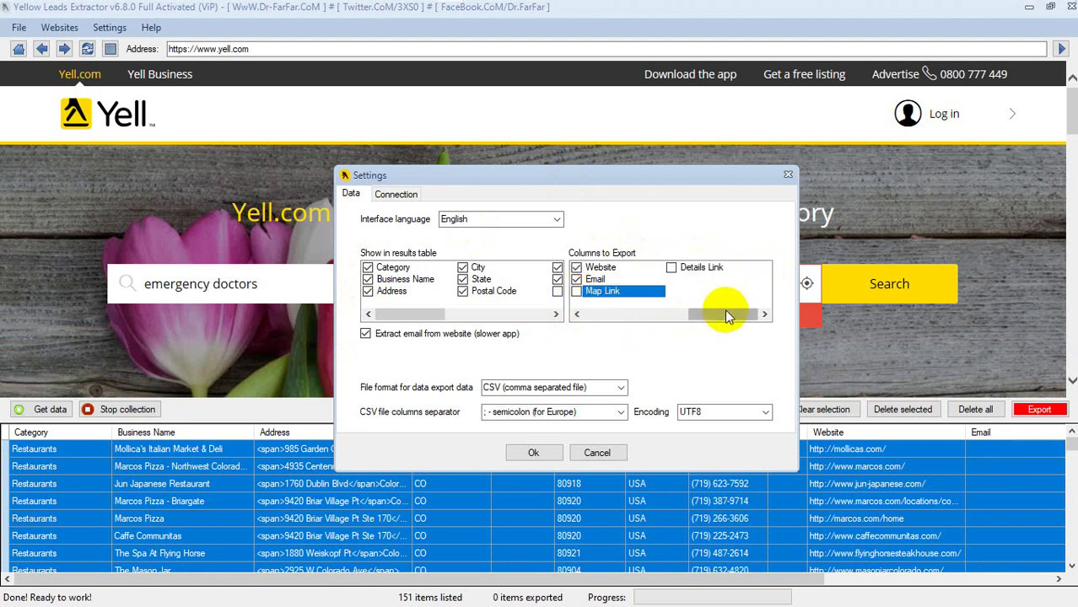
{"action": "left_click_drag", "start_coordinate": [715, 315], "coordinate": [698, 323]}
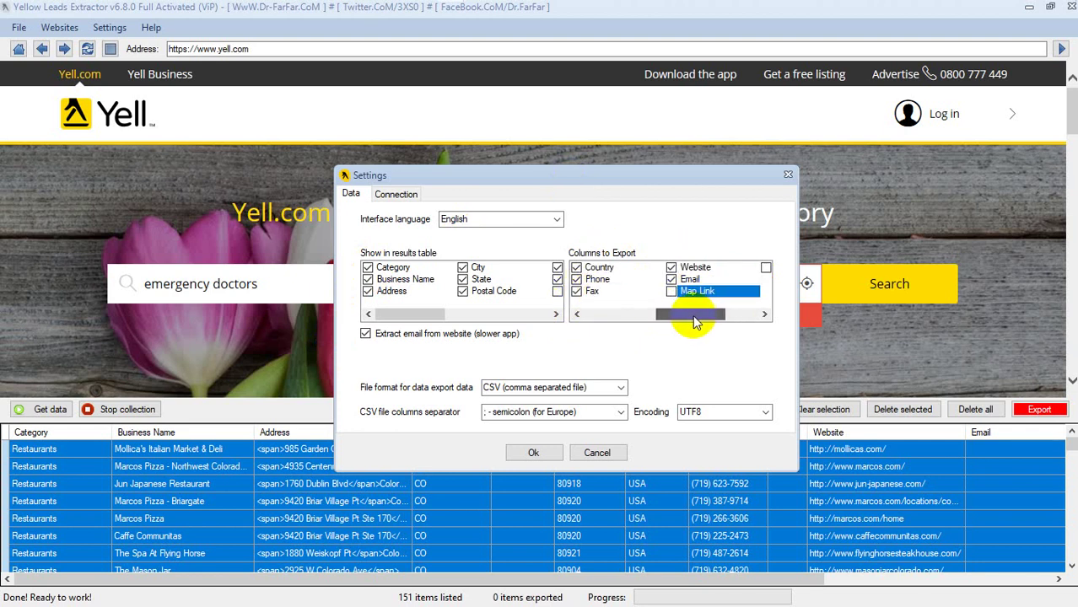
{"action": "left_click", "coordinate": [579, 292]}
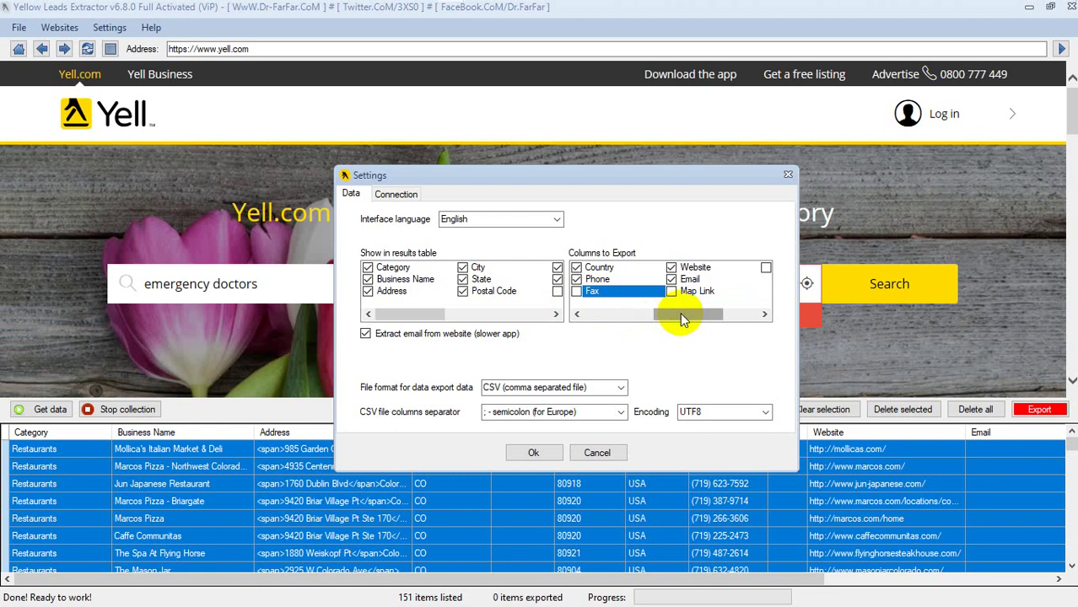
{"action": "left_click_drag", "start_coordinate": [679, 316], "coordinate": [579, 316]}
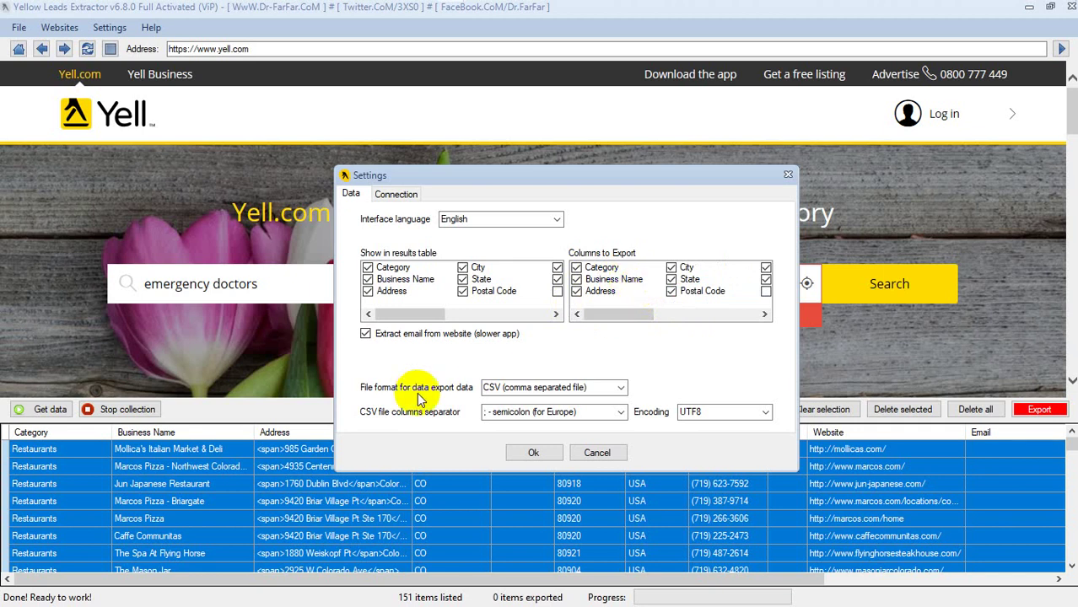
Keep CSV as the export file format, set the column separator to comma (for USA) and leave the encoding at UTF8
{"action": "left_click", "coordinate": [620, 388]}
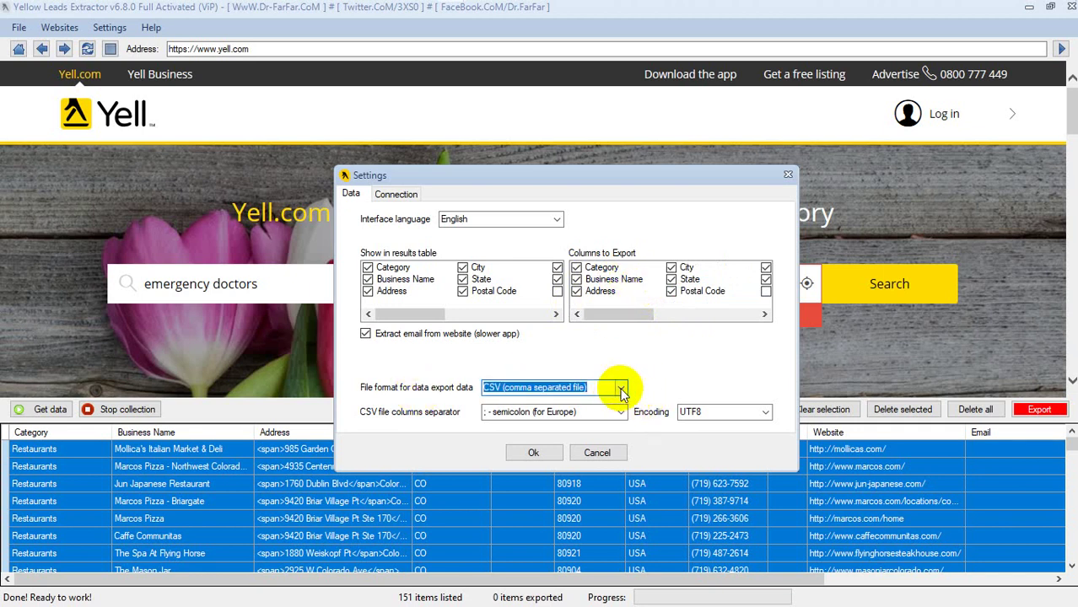
{"action": "left_click", "coordinate": [621, 389]}
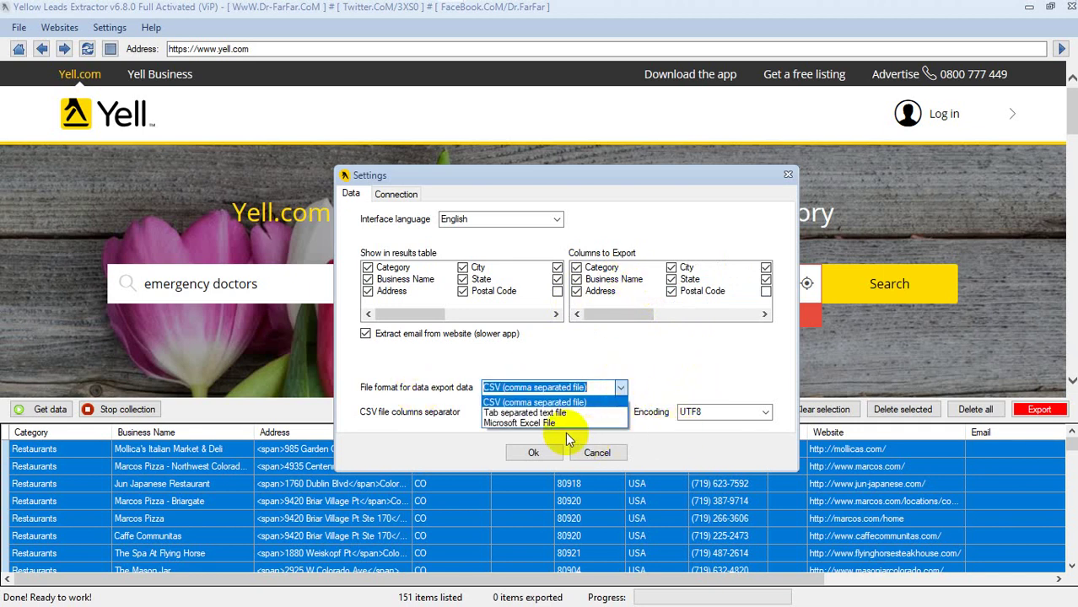
{"action": "left_click", "coordinate": [650, 364]}
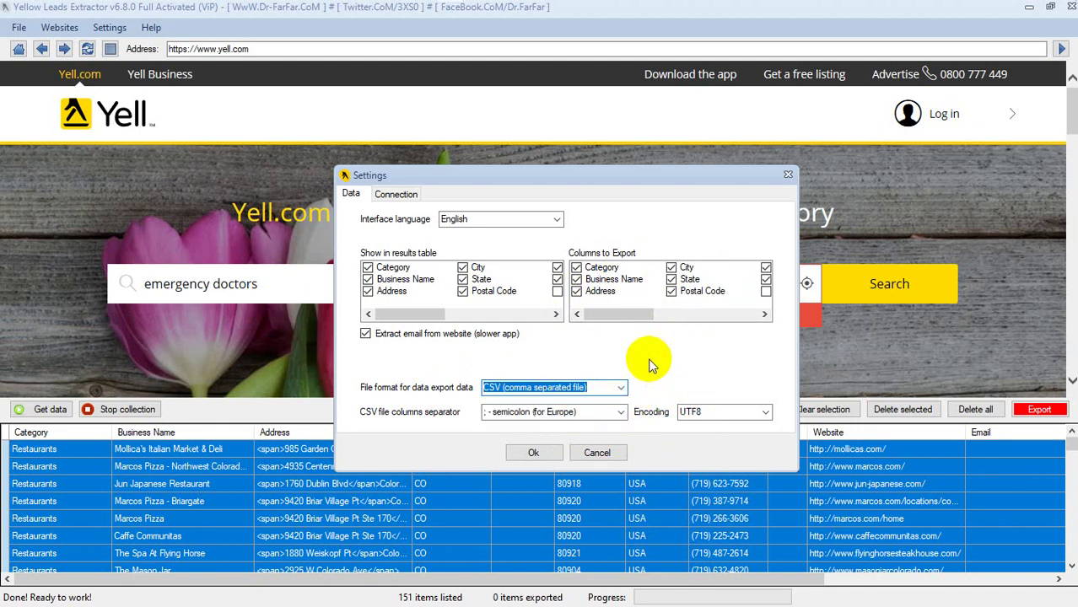
{"action": "left_click", "coordinate": [620, 414]}
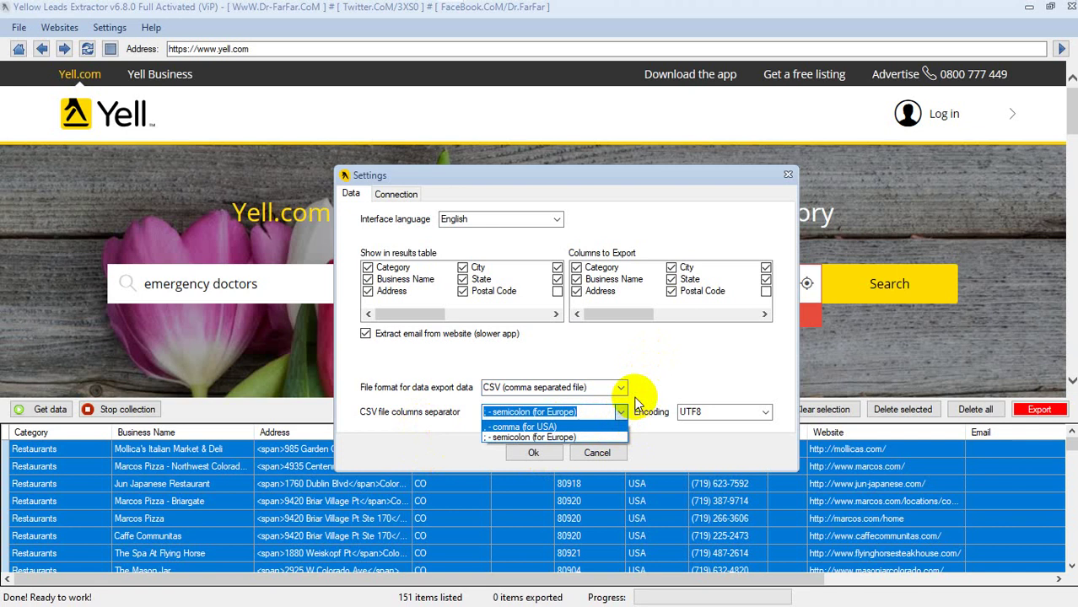
{"action": "left_click", "coordinate": [619, 425]}
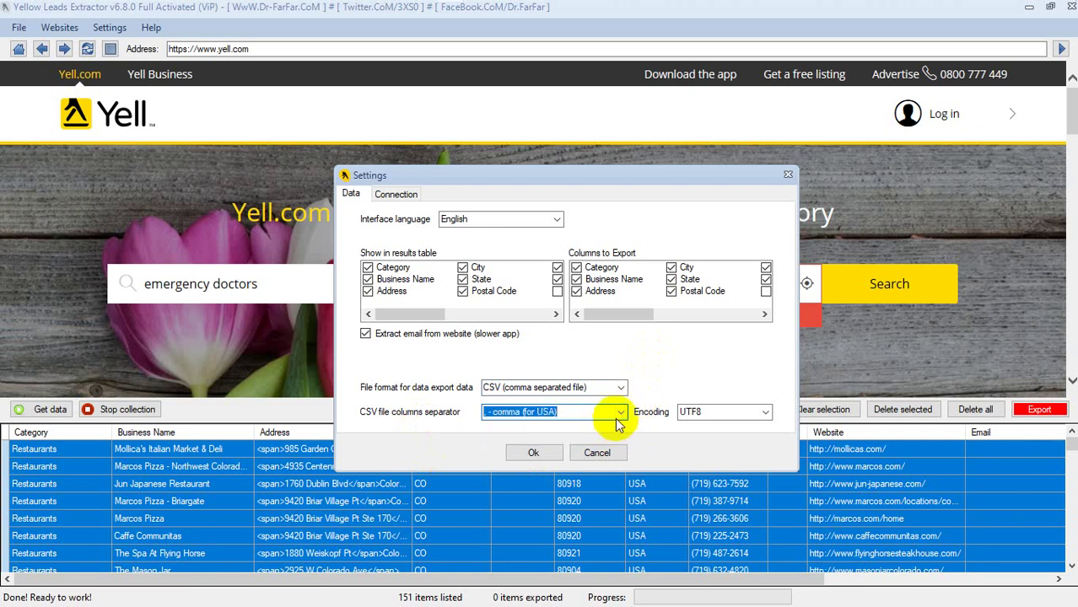
{"action": "left_click", "coordinate": [585, 412]}
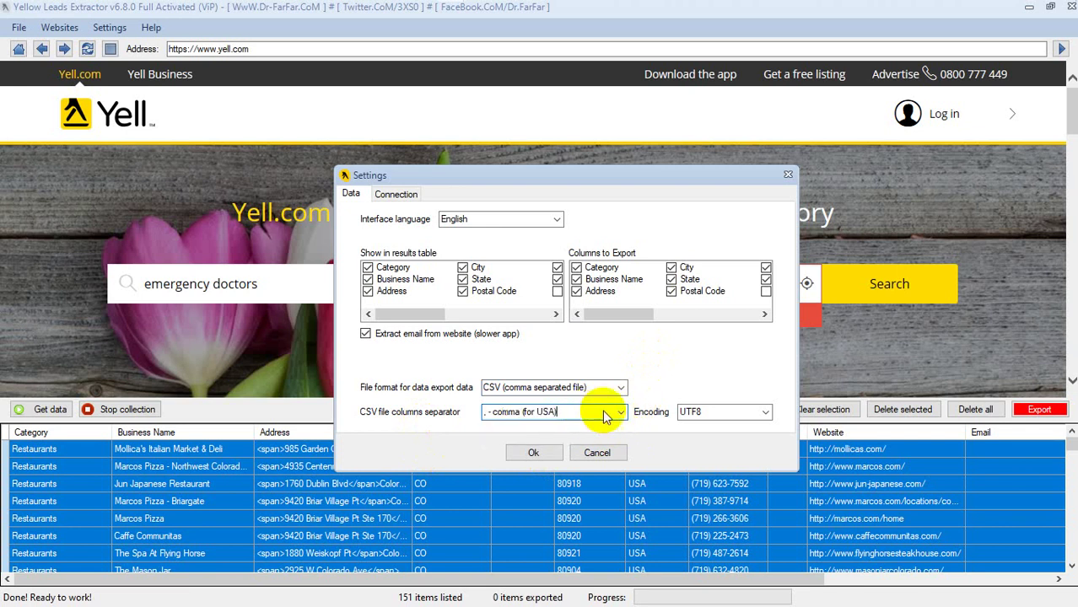
{"action": "left_click", "coordinate": [768, 411]}
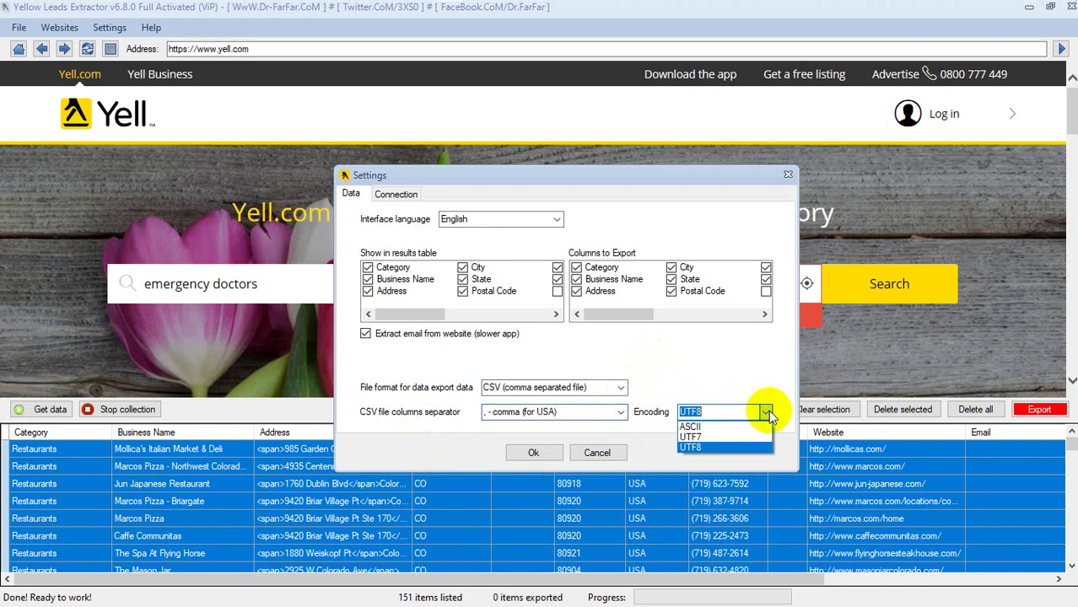
{"action": "left_click", "coordinate": [763, 410]}
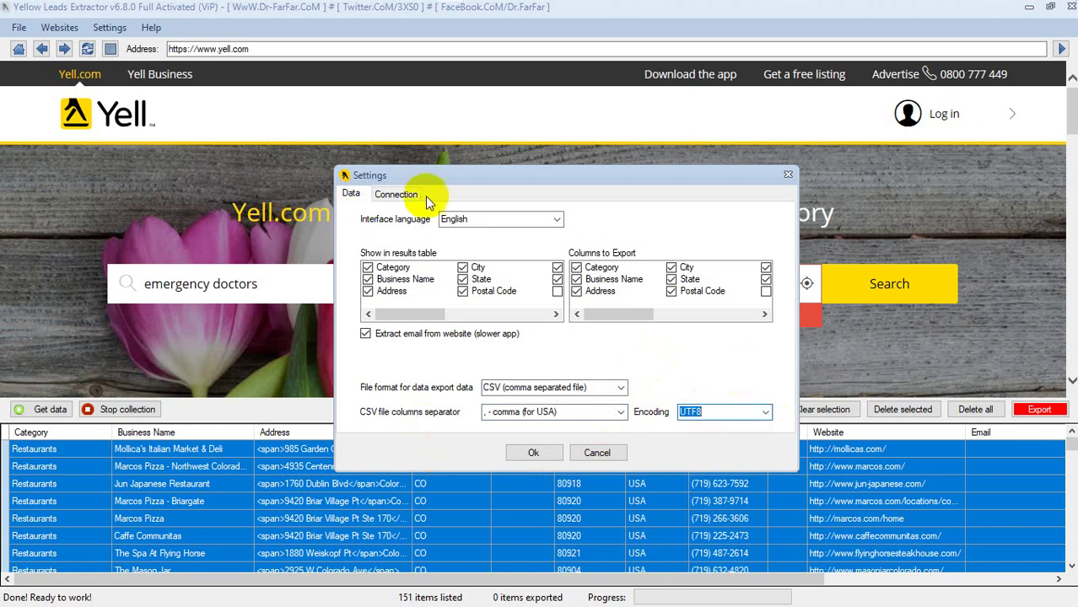
Choose the VPN option to hide the IP in the connection settings and return from the opened web page to the settings dialog
{"action": "left_click", "coordinate": [395, 194]}
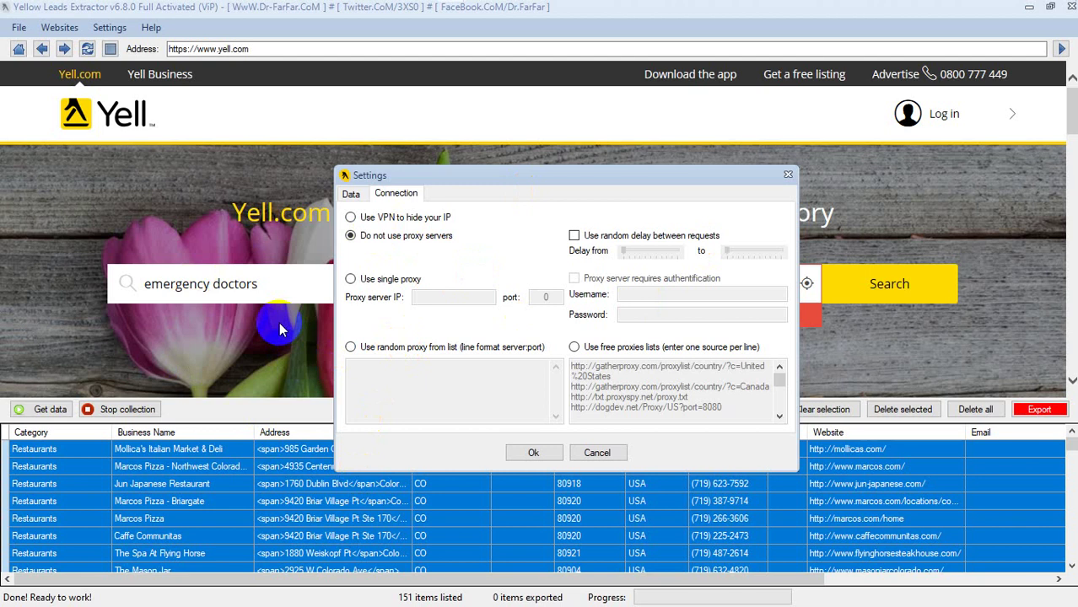
{"action": "left_click", "coordinate": [413, 218]}
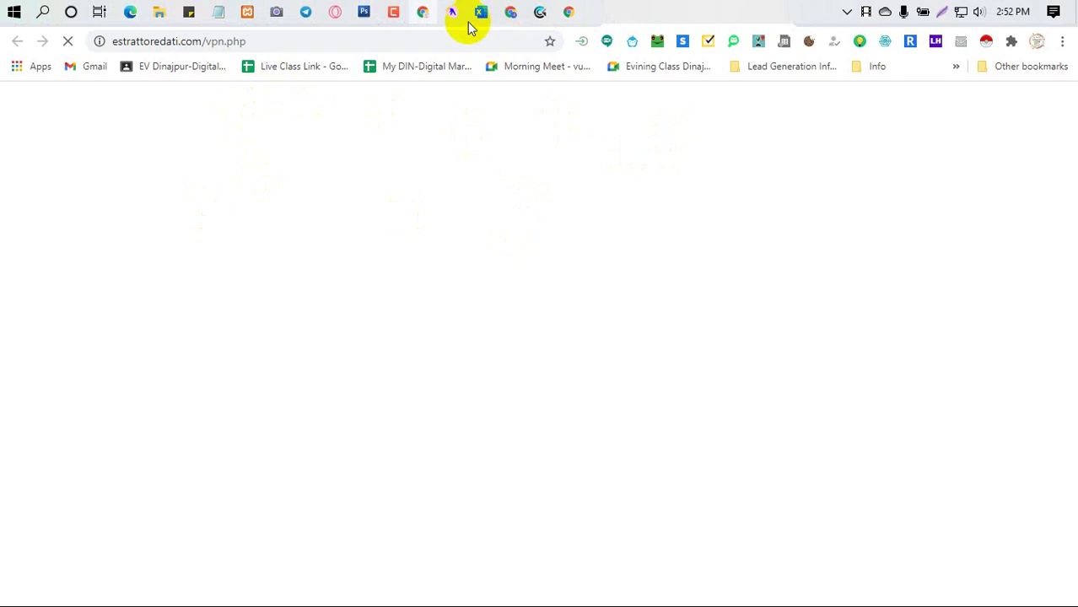
{"action": "mouse_move", "coordinate": [451, 16]}
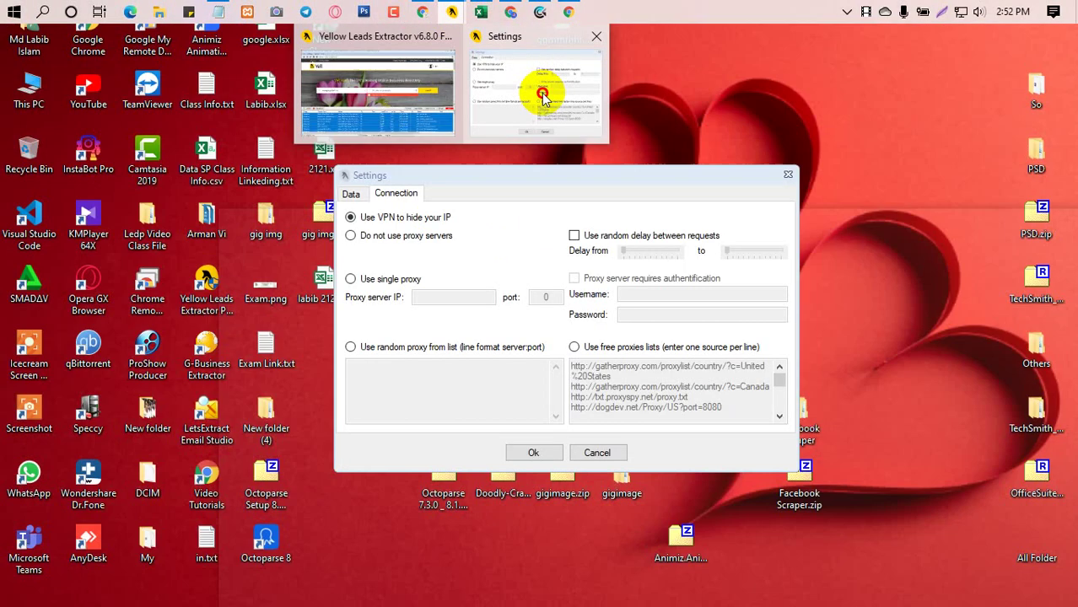
{"action": "left_click", "coordinate": [541, 93]}
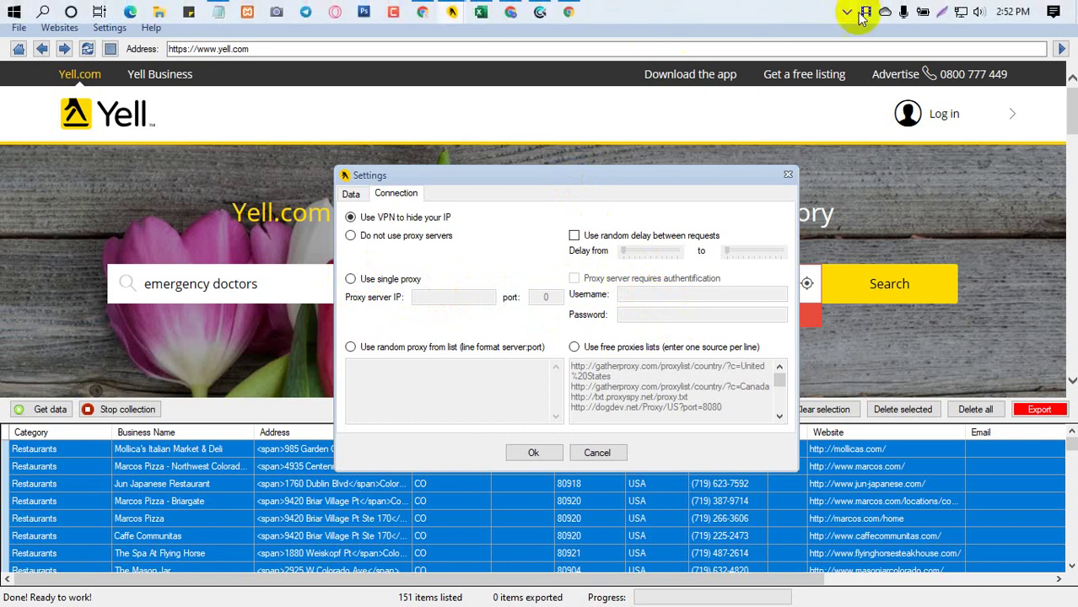
Switch to the Google Meet call in Chrome, unmute the microphone and close the 2Checkout payment page
{"action": "left_click", "coordinate": [854, 15]}
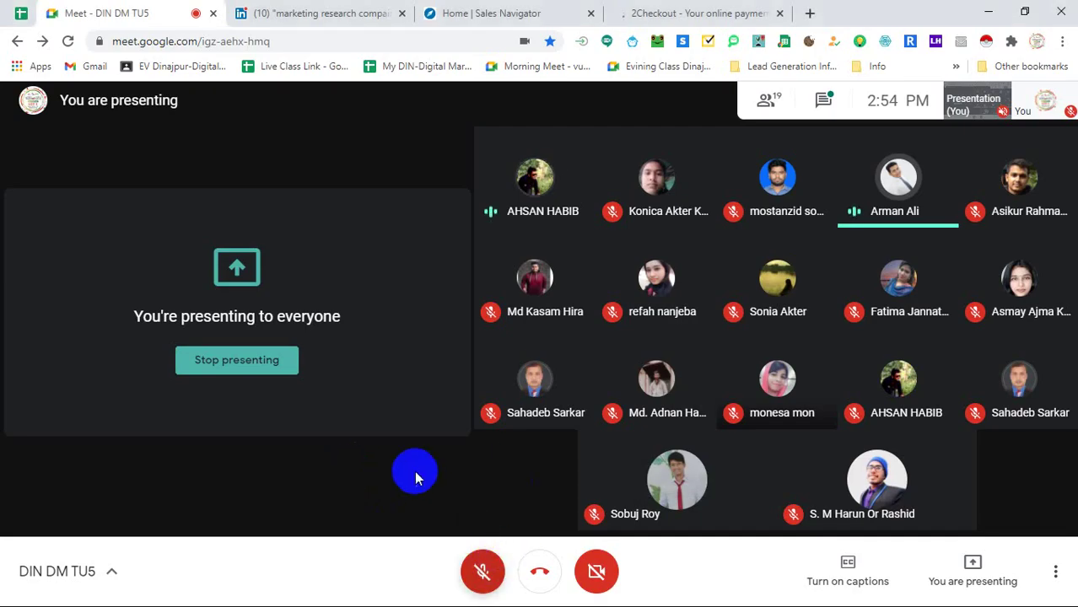
{"action": "left_click", "coordinate": [477, 570]}
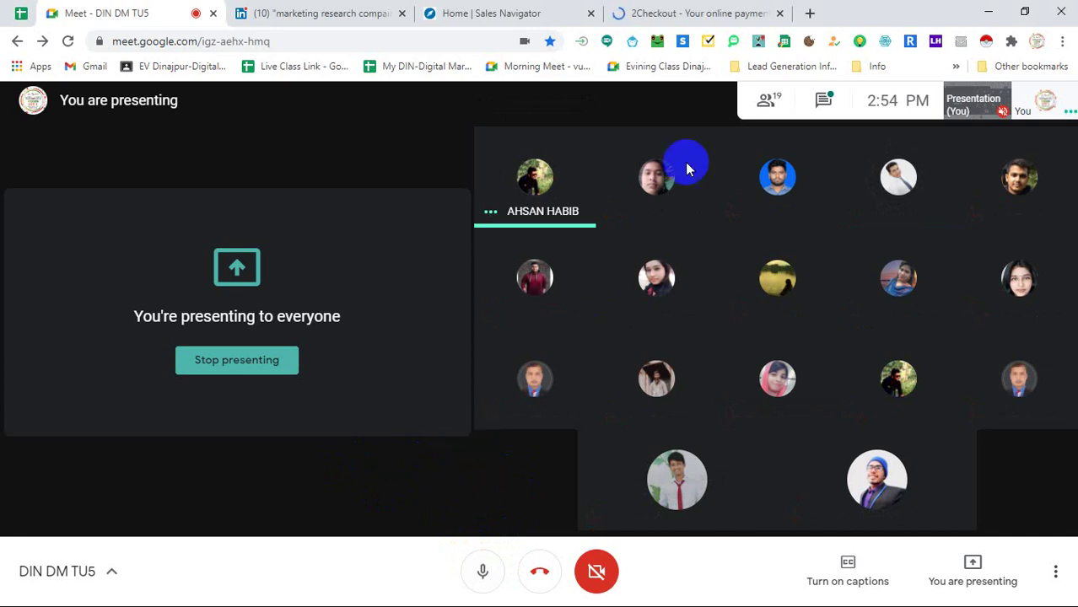
{"action": "left_click", "coordinate": [672, 41]}
{"action": "left_click", "coordinate": [666, 17]}
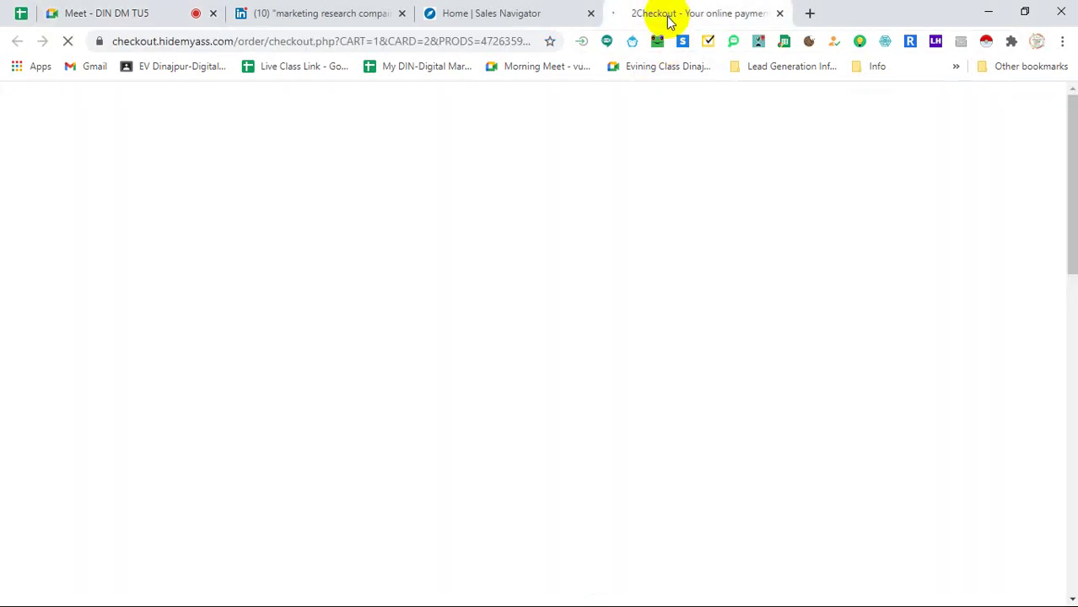
{"action": "middle_click", "coordinate": [666, 19]}
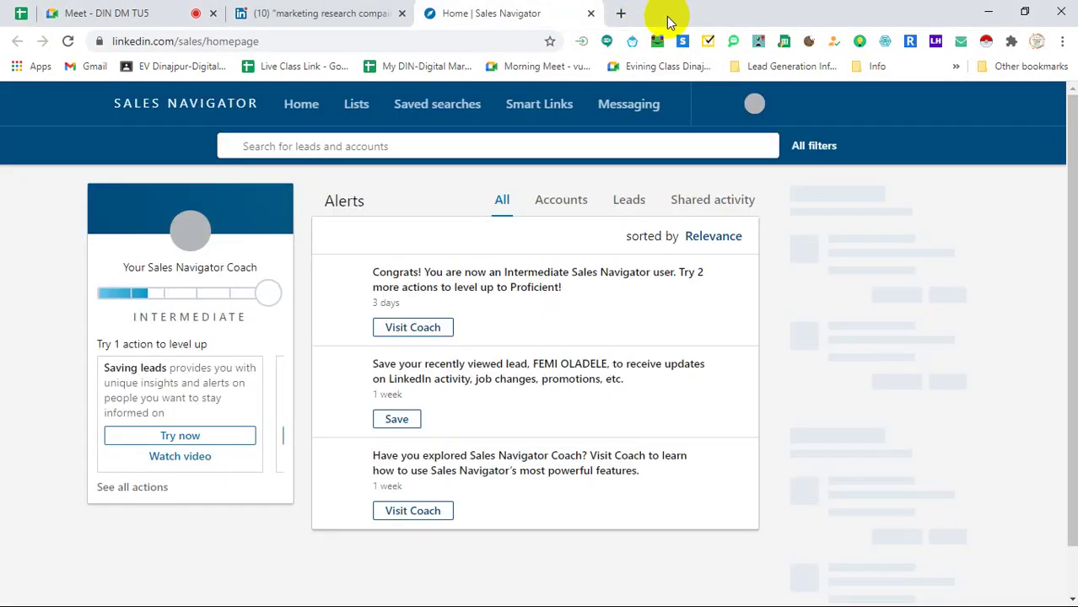
{"action": "left_click", "coordinate": [155, 24]}
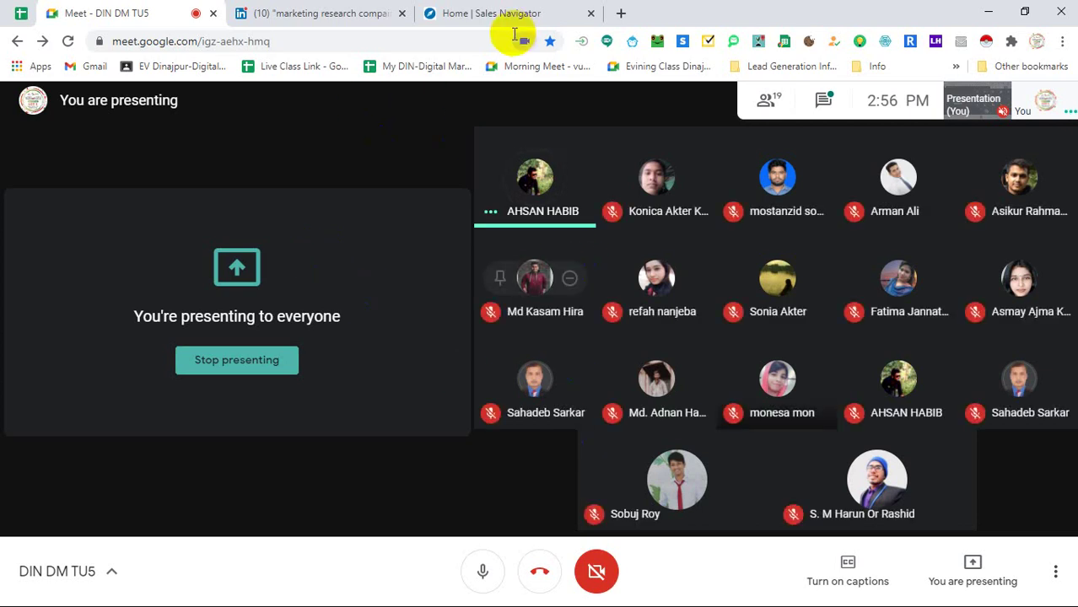
Switch back to Yellow Leads Extractor and close the settings without saving the changes
{"action": "mouse_move", "coordinate": [453, 11]}
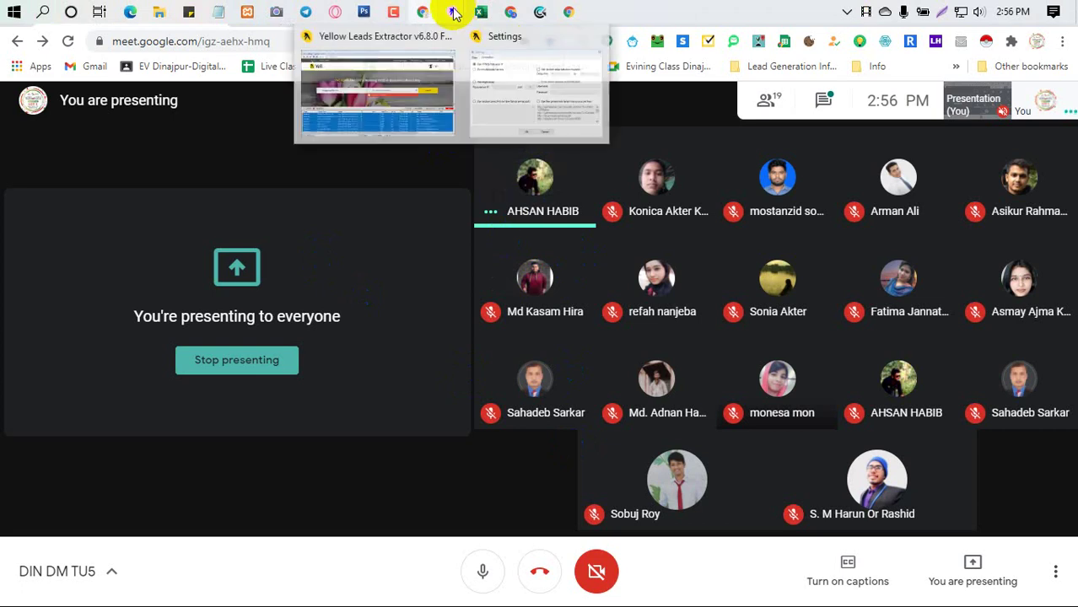
{"action": "left_click", "coordinate": [397, 101]}
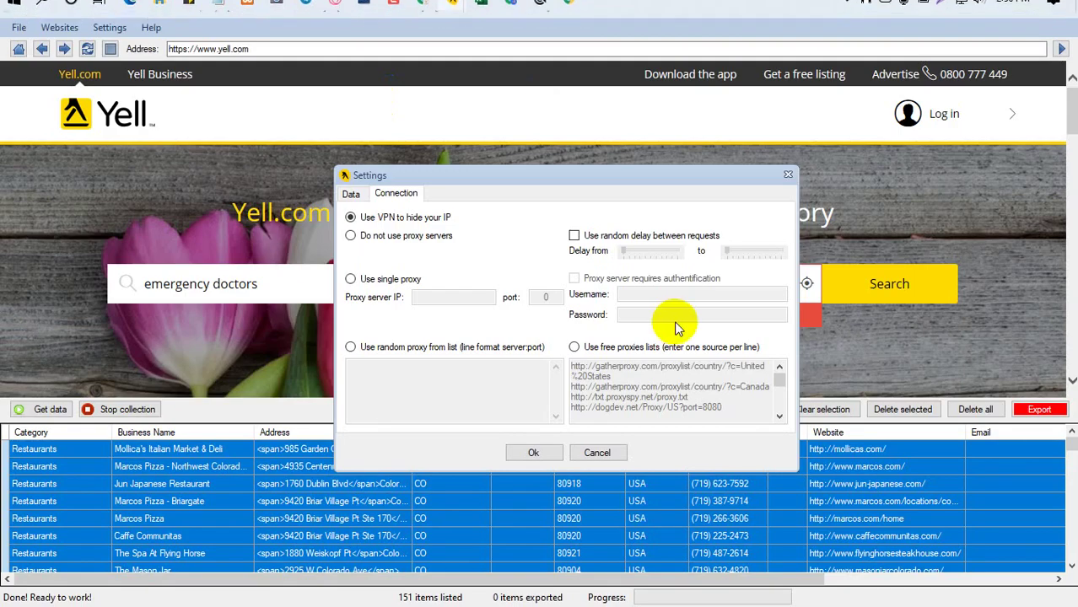
{"action": "left_click", "coordinate": [604, 457]}
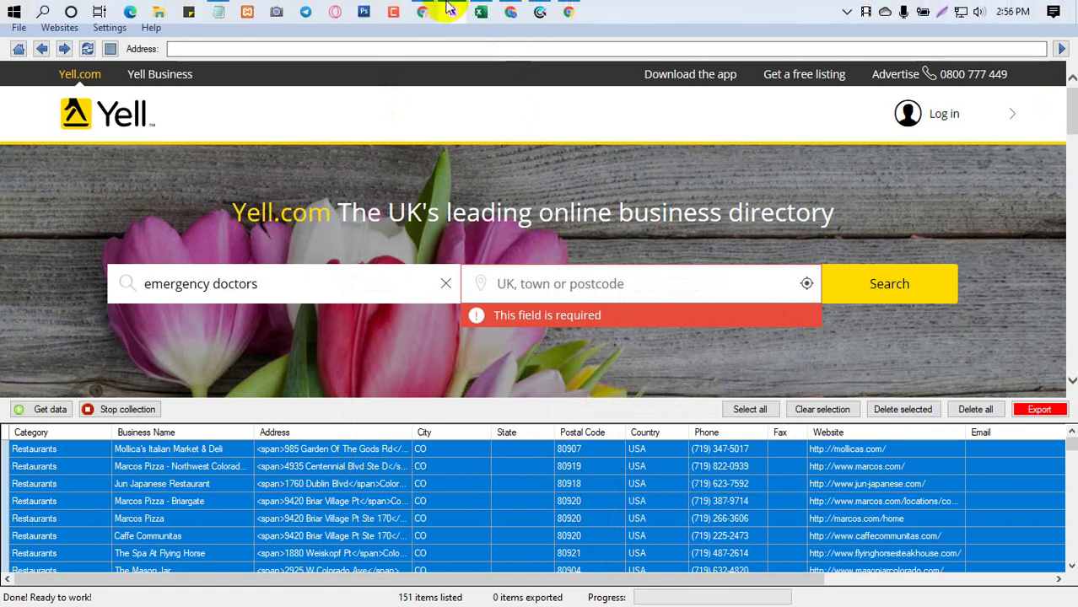
Switch to LinkedIn Sales Navigator in Chrome and try to open all search filters
{"action": "left_click", "coordinate": [421, 12]}
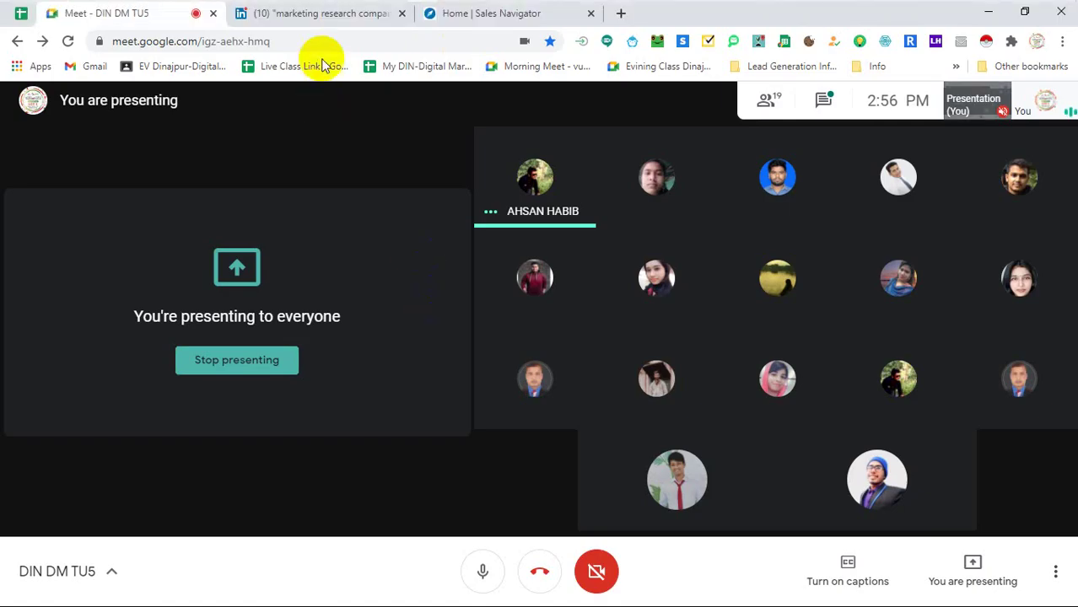
{"action": "left_click", "coordinate": [468, 12]}
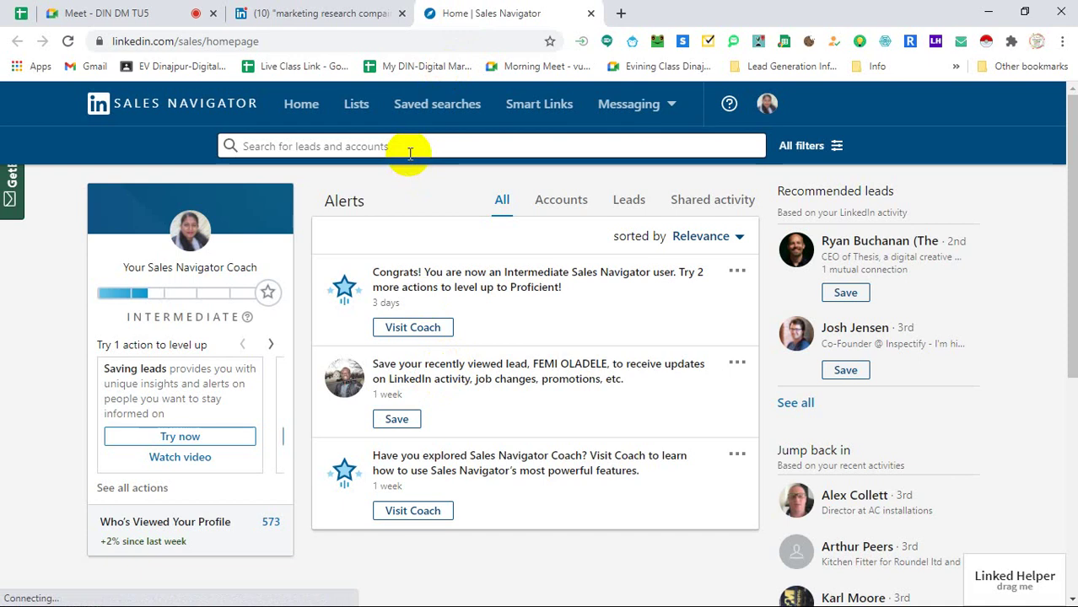
{"action": "left_click", "coordinate": [793, 147]}
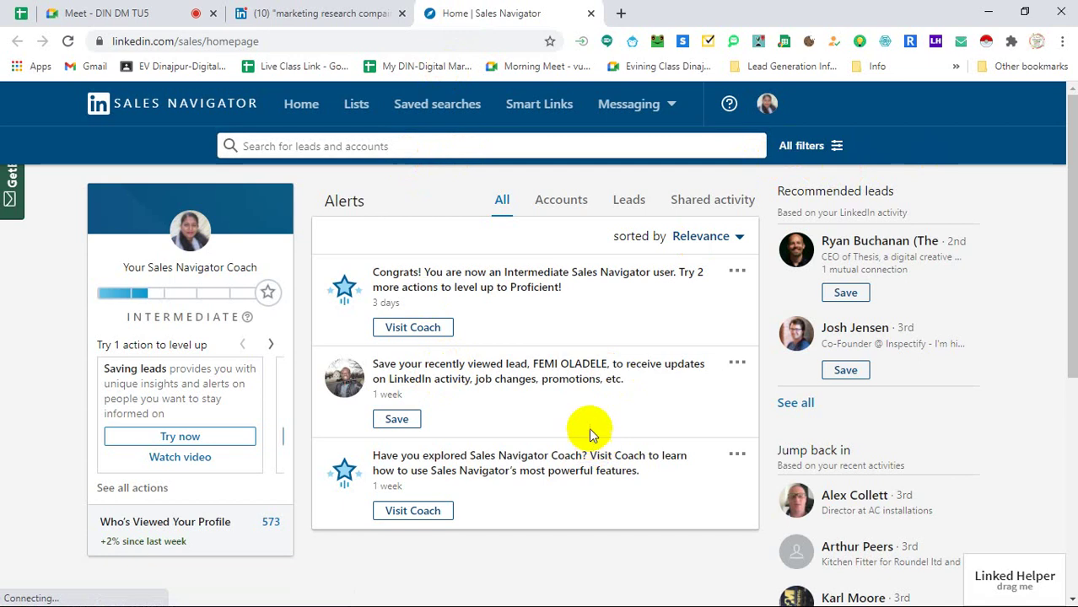
Copy the text of the recently viewed lead alert and dismiss the download window for the copied links
{"action": "left_click_drag", "start_coordinate": [558, 285], "coordinate": [620, 289]}
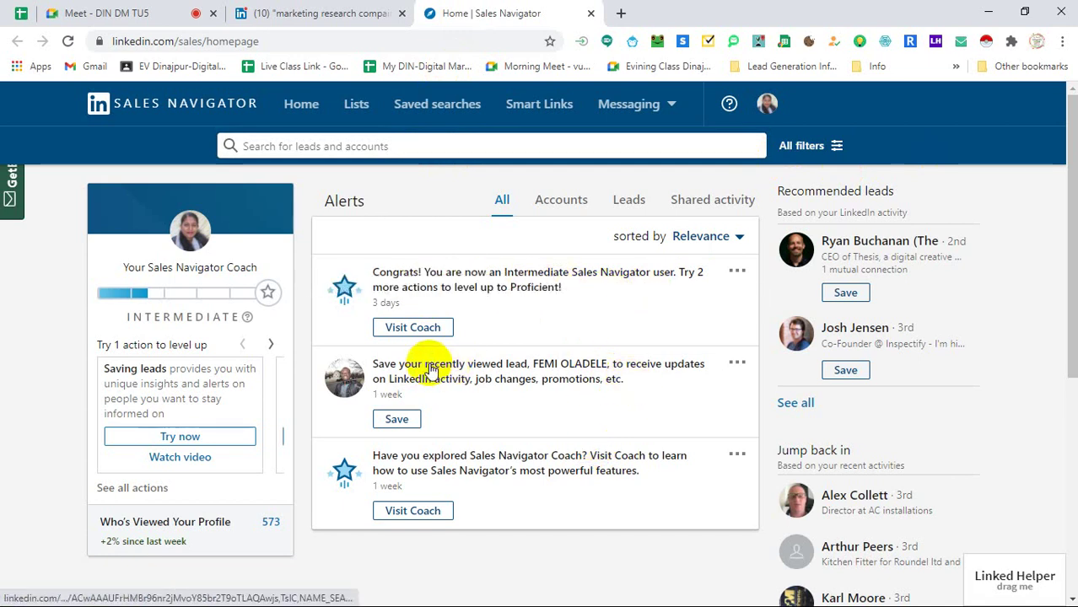
{"action": "left_click_drag", "start_coordinate": [358, 354], "coordinate": [638, 379]}
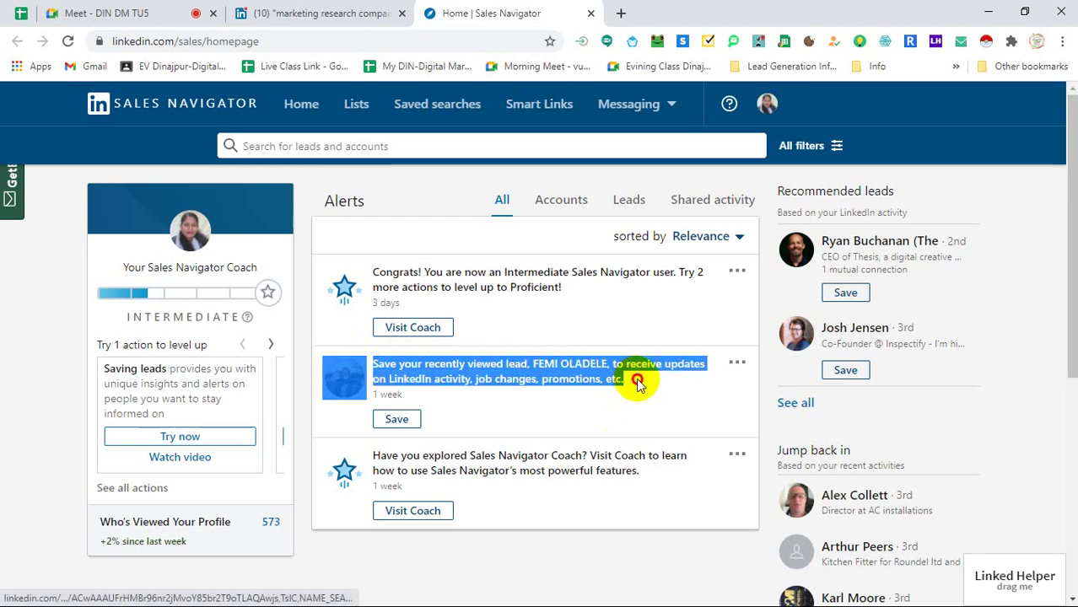
{"action": "key", "text": "ctrl+c"}
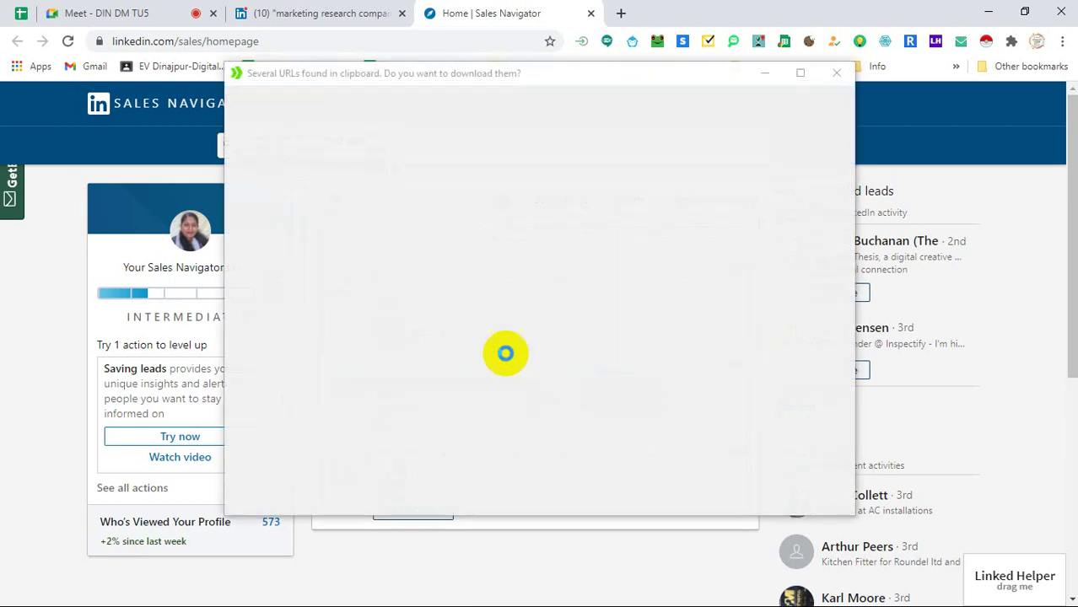
{"action": "left_click", "coordinate": [833, 77]}
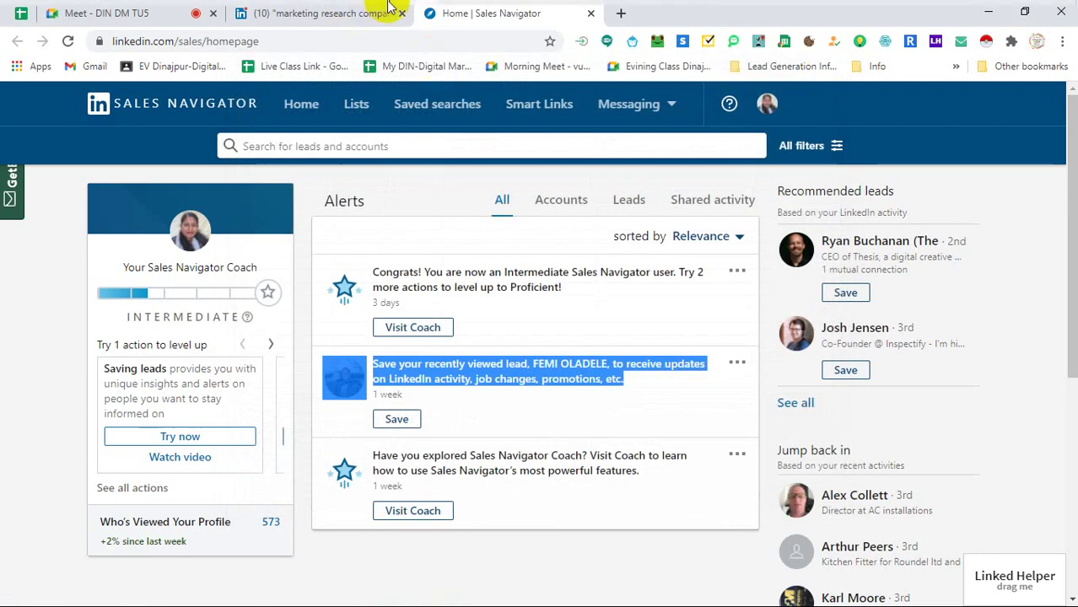
Switch to the Google Meet call and toggle the microphone off and back on
{"action": "left_click", "coordinate": [159, 22]}
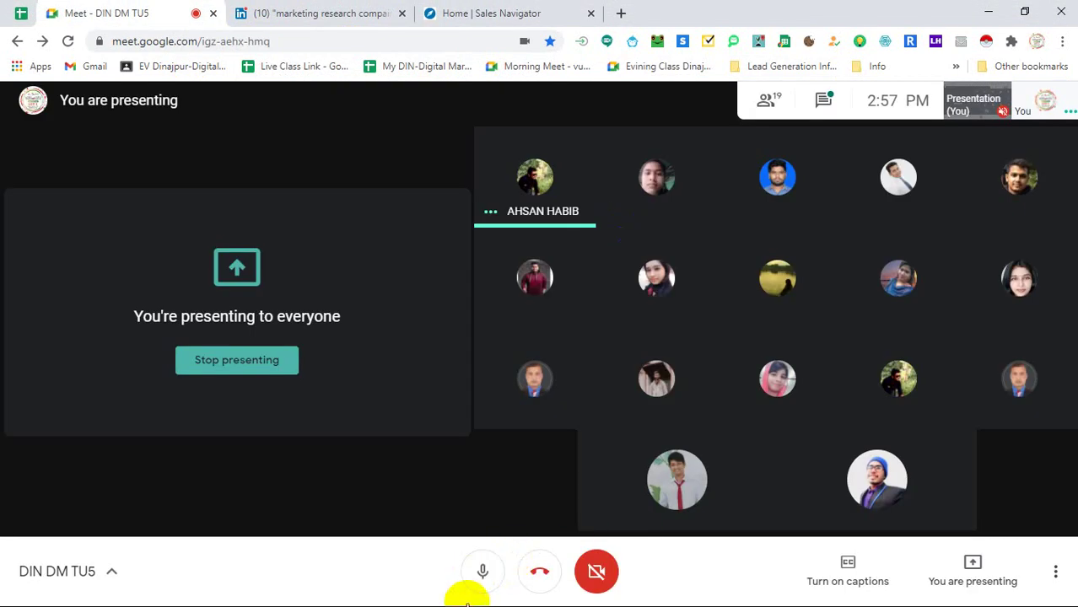
{"action": "left_click", "coordinate": [482, 575]}
{"action": "mouse_move", "coordinate": [922, 6]}
{"action": "key", "text": "ctrl+d"}
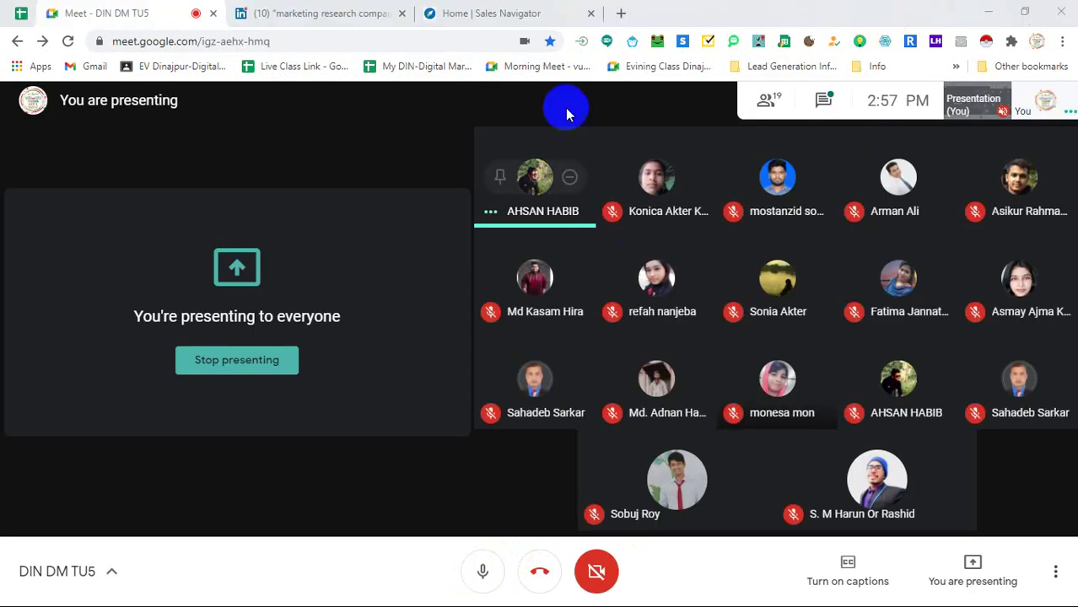
Switch to the info mail led.txt notes in Notepad and insert seven blank lines above "Google Maps"
{"action": "mouse_move", "coordinate": [180, 8]}
{"action": "left_click", "coordinate": [218, 12]}
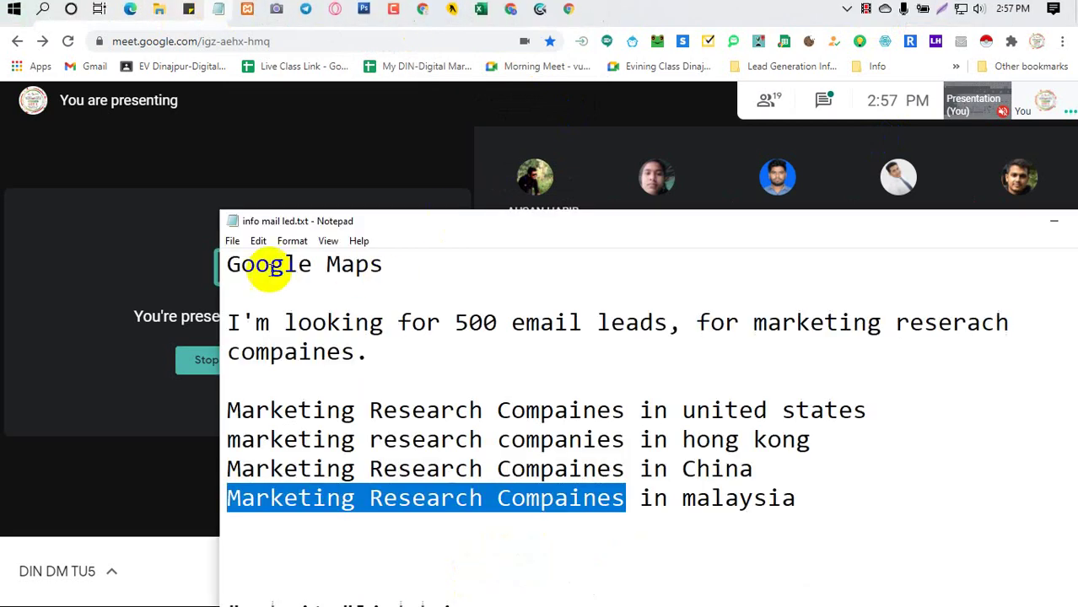
{"action": "left_click", "coordinate": [225, 265]}
{"action": "key", "text": "Return"}
{"action": "key", "text": "Return"}
{"action": "key", "text": "Return"}
{"action": "key", "text": "Return"}
{"action": "key", "text": "Return"}
{"action": "key", "text": "Return"}
{"action": "key", "text": "Return"}
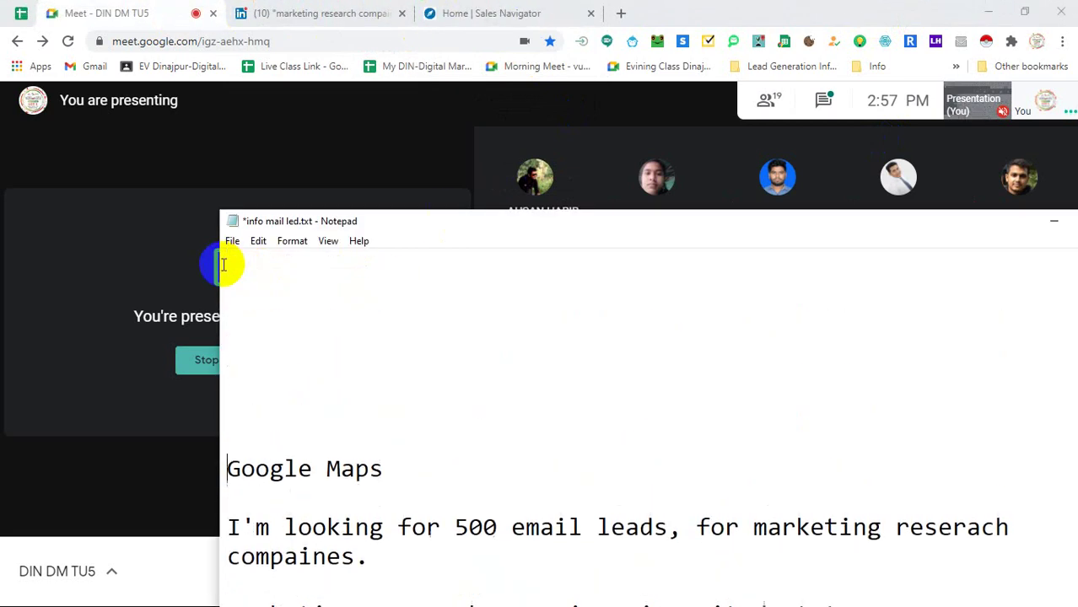
Paste the copied lead alert text twice above "Google Maps" and reposition the Notepad window so it is fully visible
{"action": "left_click", "coordinate": [231, 288]}
{"action": "right_click", "coordinate": [253, 277]}
{"action": "left_click", "coordinate": [291, 343]}
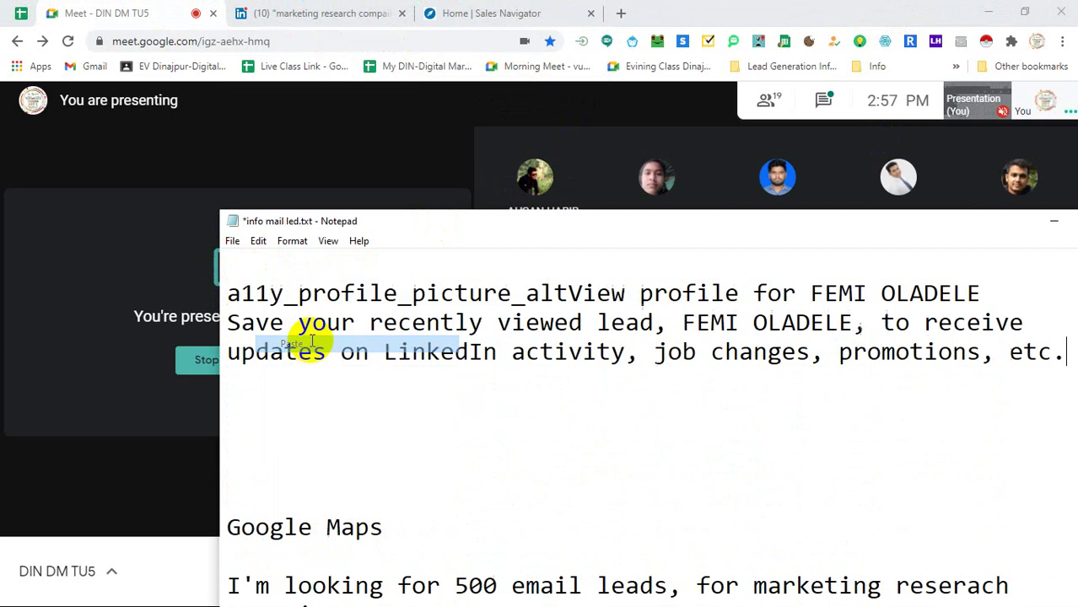
{"action": "key", "text": "Return"}
{"action": "key", "text": "ctrl+v"}
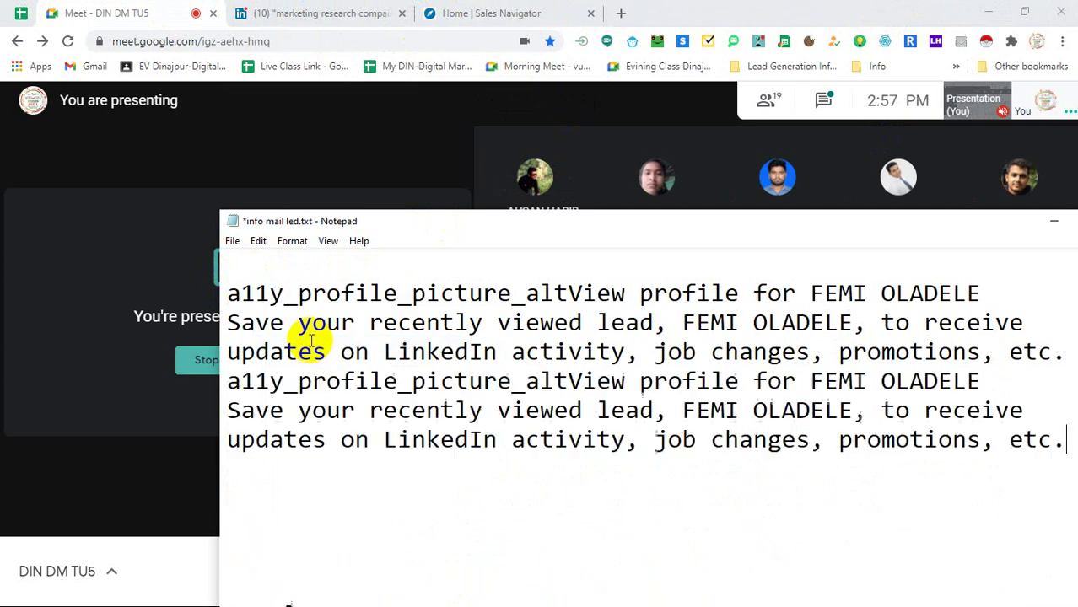
{"action": "left_click_drag", "start_coordinate": [433, 223], "coordinate": [301, 156]}
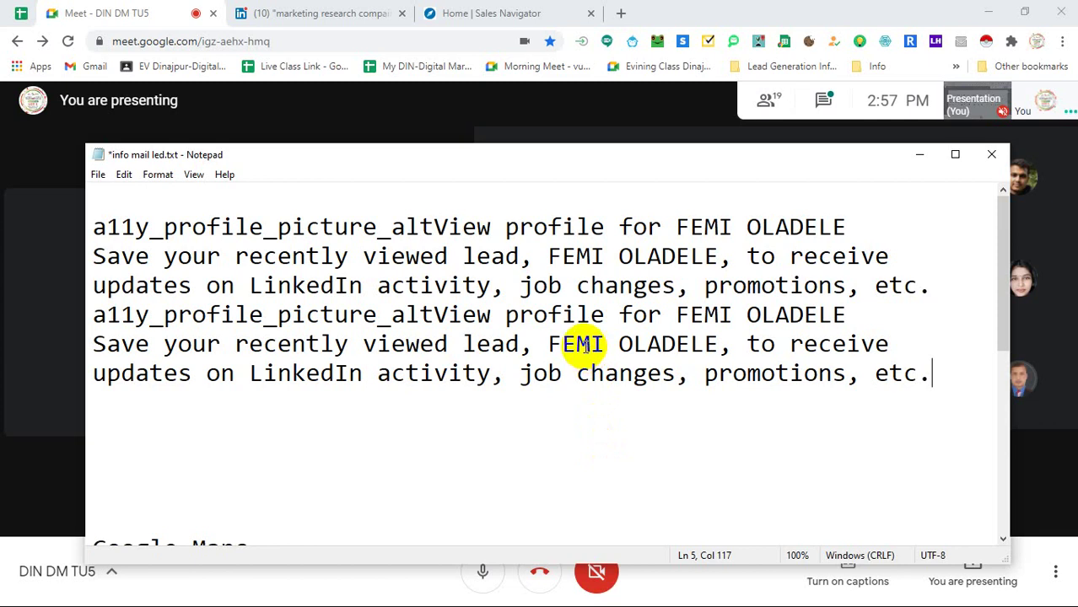
Copy "job changes" from the pasted alert text onto its own line below and start a new line
{"action": "left_click_drag", "start_coordinate": [930, 374], "coordinate": [891, 400]}
{"action": "left_click", "coordinate": [244, 283]}
{"action": "left_click", "coordinate": [903, 430]}
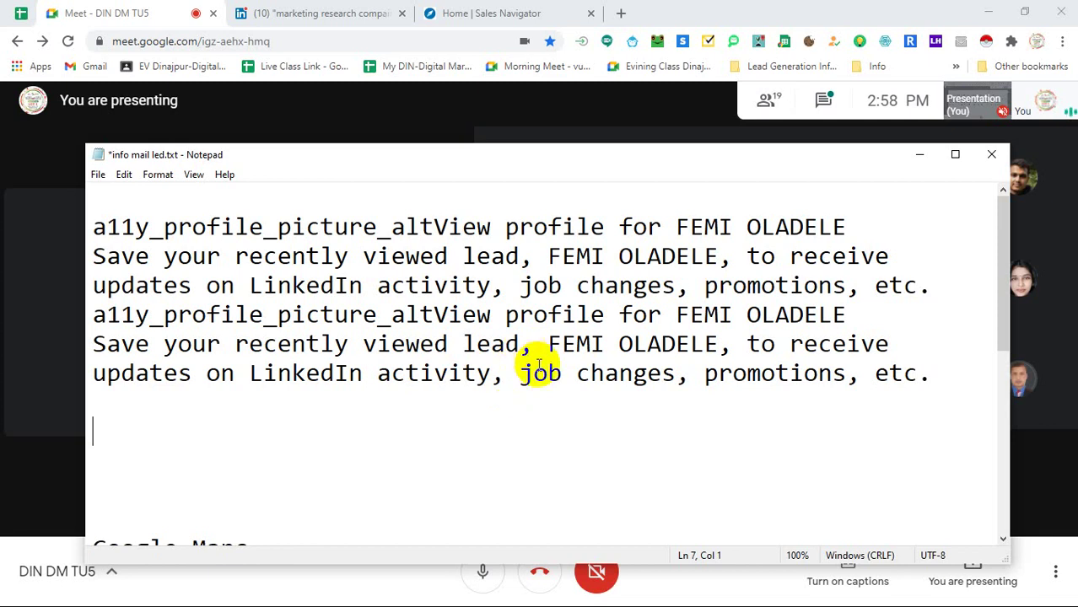
{"action": "left_click_drag", "start_coordinate": [521, 285], "coordinate": [676, 286]}
{"action": "left_click_drag", "start_coordinate": [246, 285], "coordinate": [675, 287]}
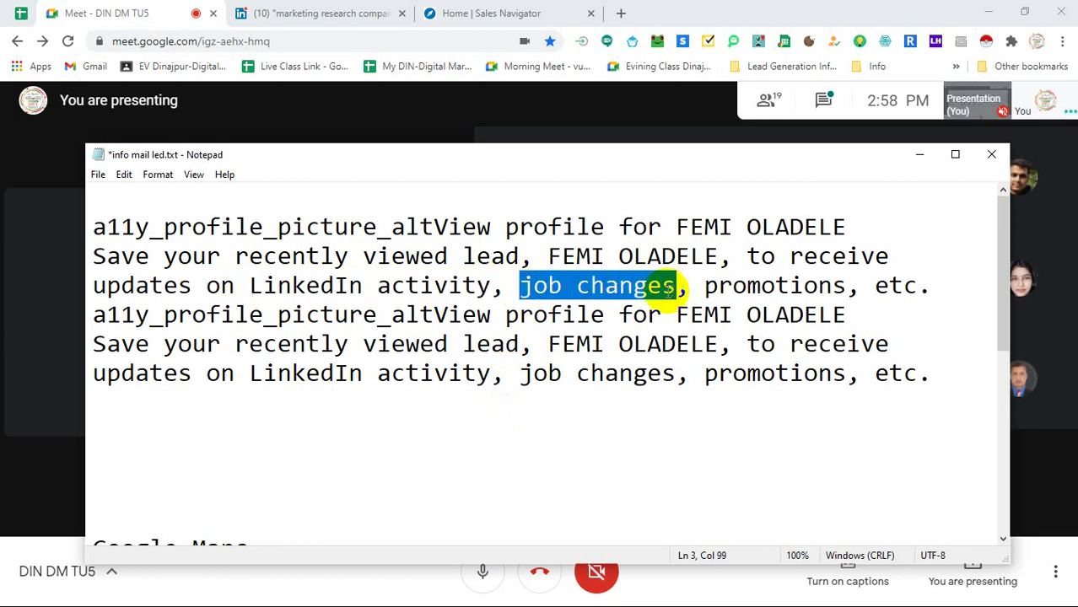
{"action": "left_click", "coordinate": [180, 416]}
{"action": "key", "text": "ctrl+v"}
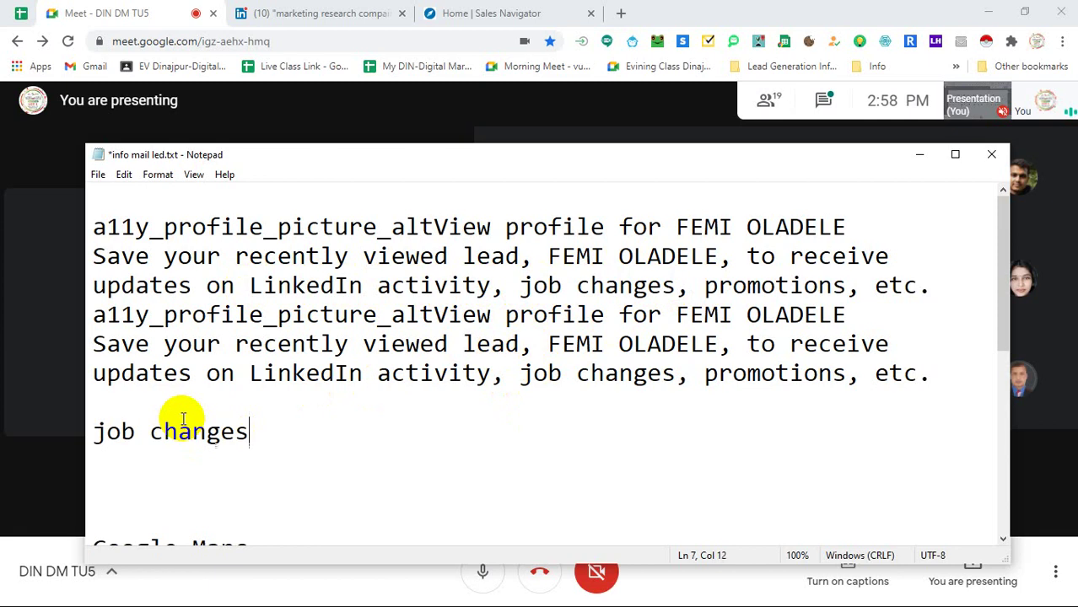
{"action": "key", "text": "Return"}
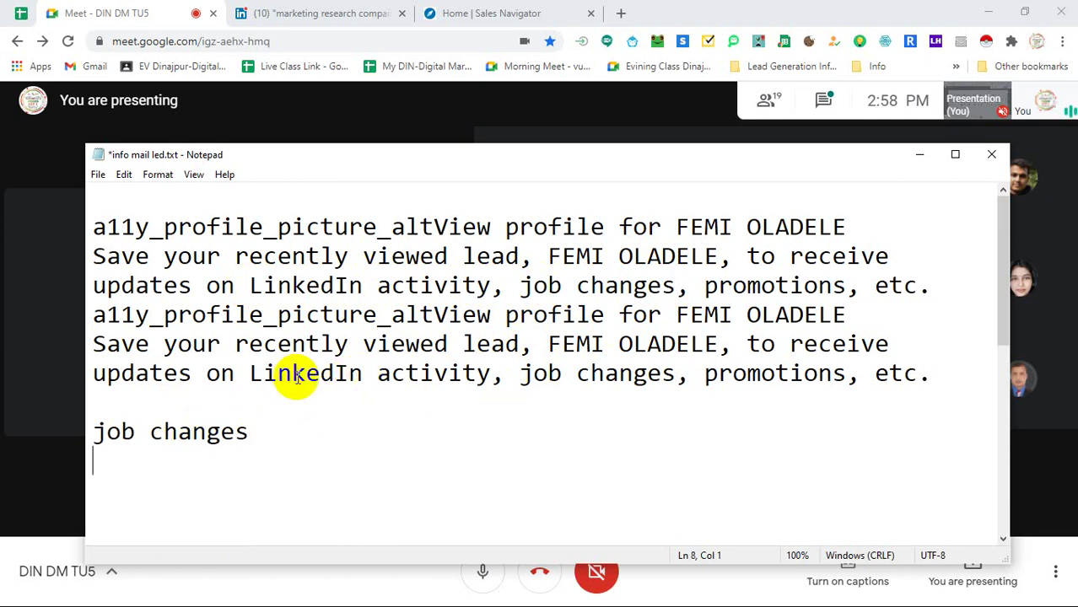
Copy "updates on LinkedIn" from the pasted alert text onto the line under "job changes"
{"action": "left_click_drag", "start_coordinate": [89, 372], "coordinate": [361, 373]}
{"action": "left_click", "coordinate": [110, 461]}
{"action": "key", "text": "ctrl+v"}
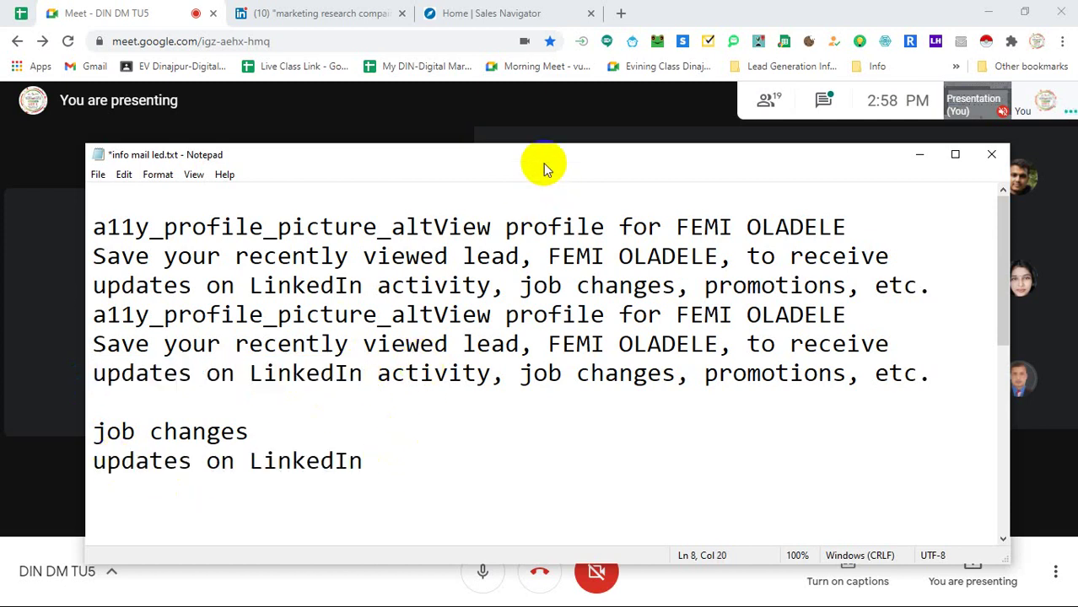
Switch back to LinkedIn Sales Navigator in Chrome and open all search filters
{"action": "left_click", "coordinate": [15, 270]}
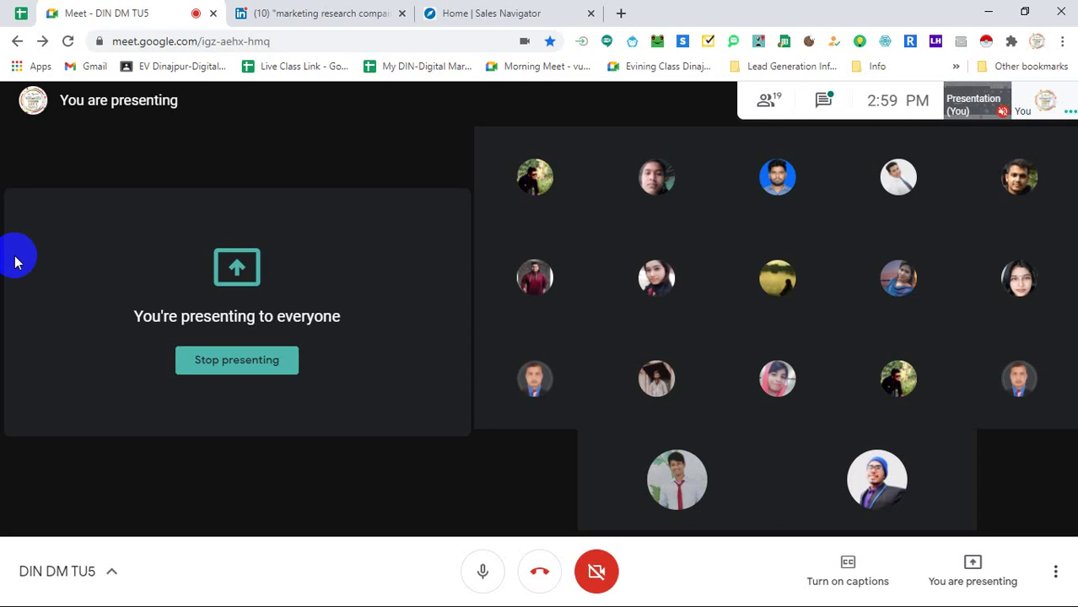
{"action": "left_click", "coordinate": [491, 14]}
{"action": "left_click", "coordinate": [759, 352]}
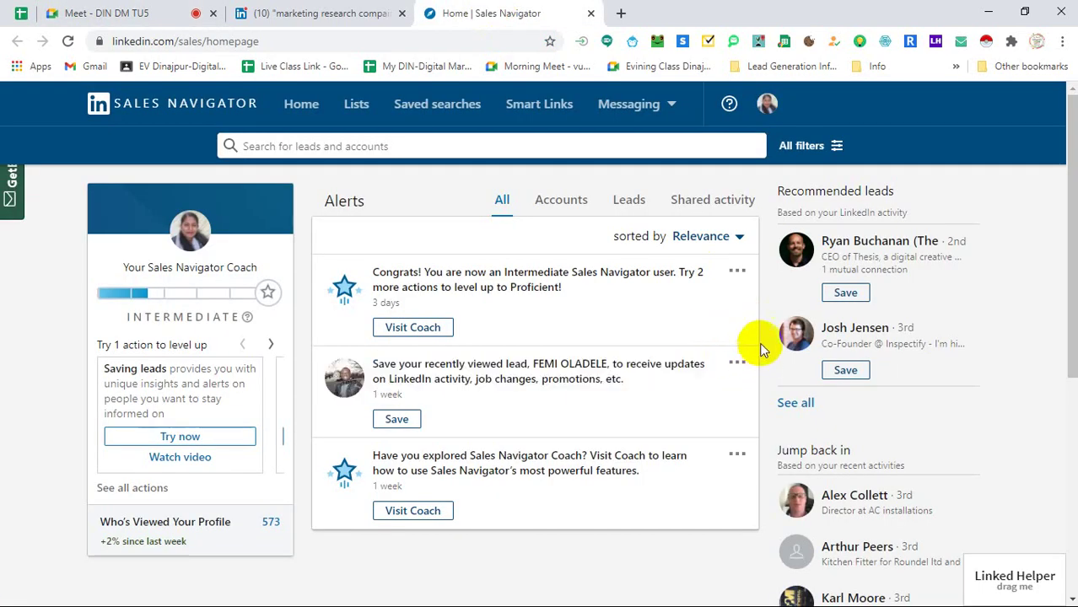
{"action": "left_click", "coordinate": [793, 148]}
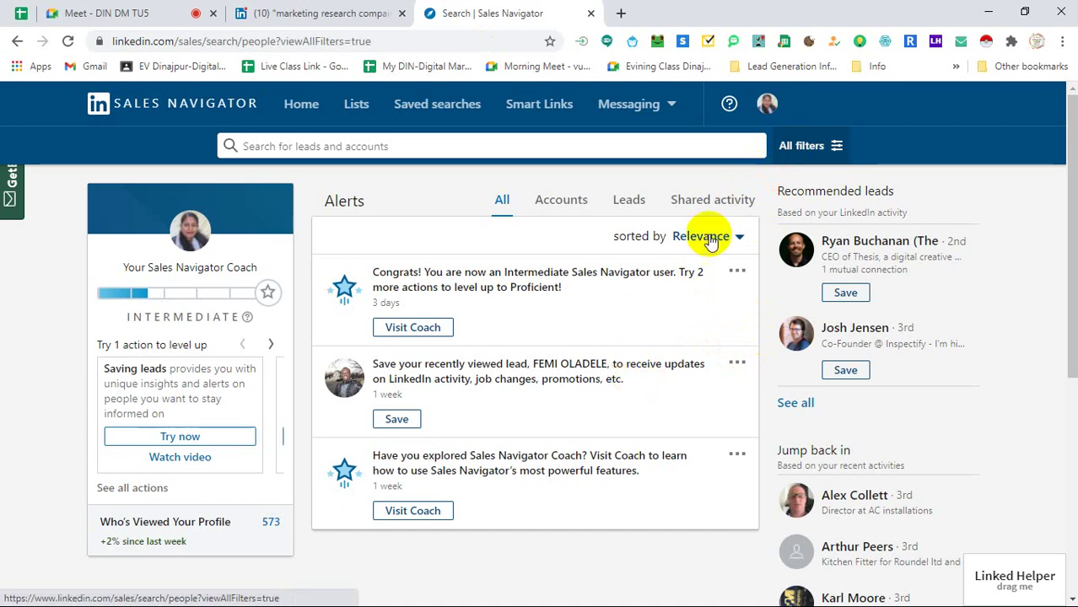
{"action": "left_click", "coordinate": [784, 148]}
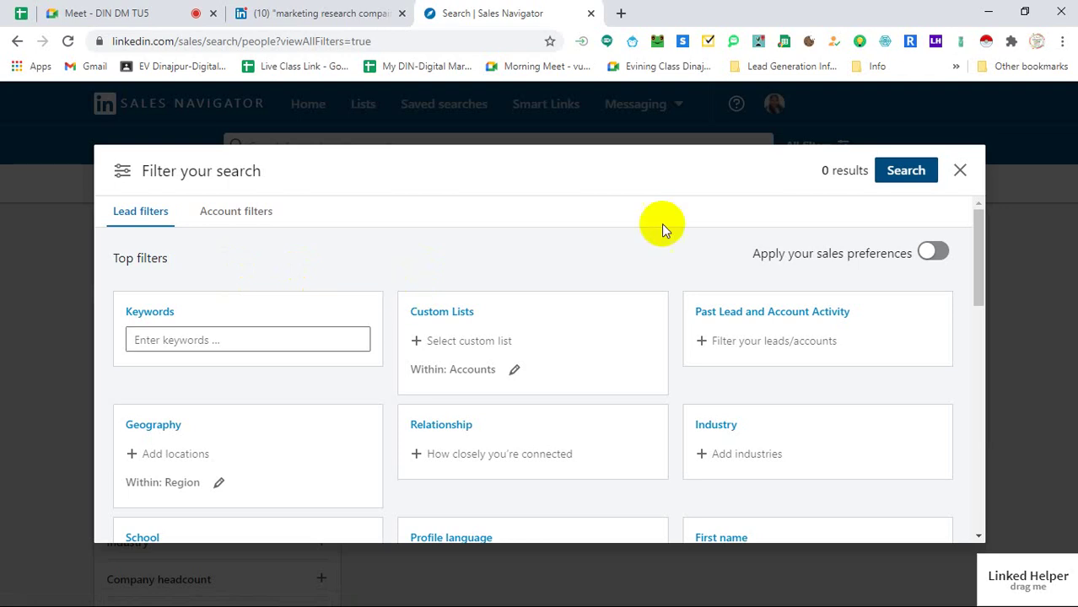
Point out the result count and the Keywords filter, leaving them unset, and close the filter window
{"action": "left_click_drag", "start_coordinate": [821, 171], "coordinate": [853, 170]}
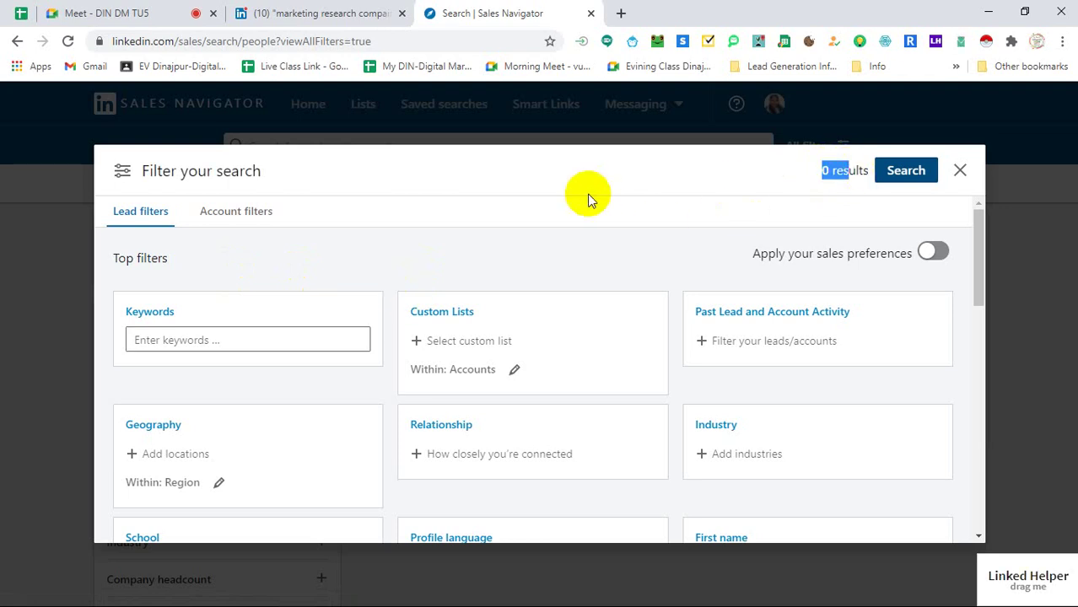
{"action": "left_click", "coordinate": [366, 313]}
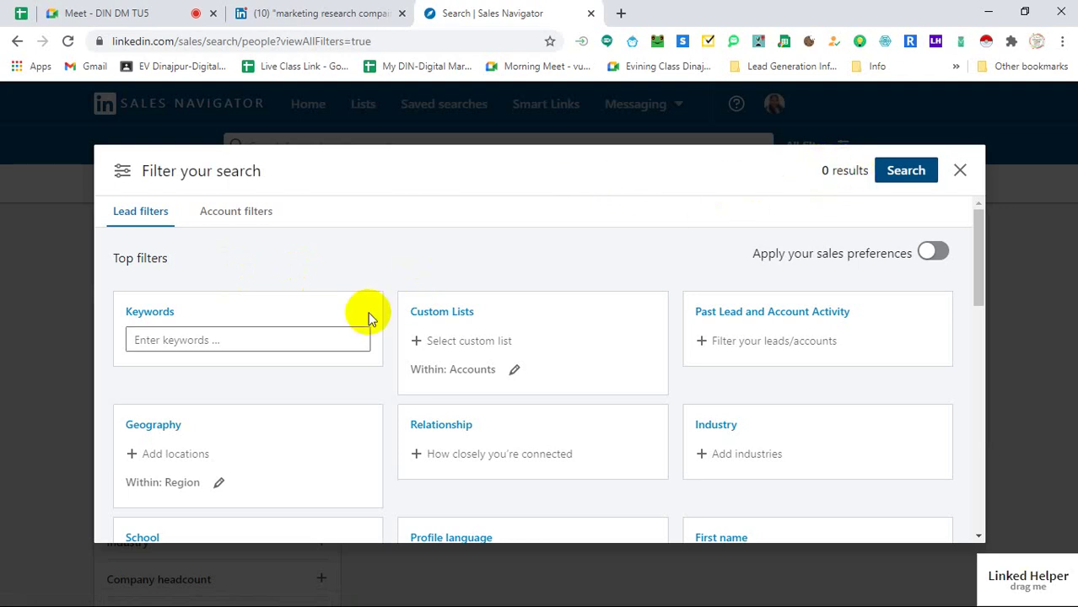
{"action": "left_click", "coordinate": [232, 339]}
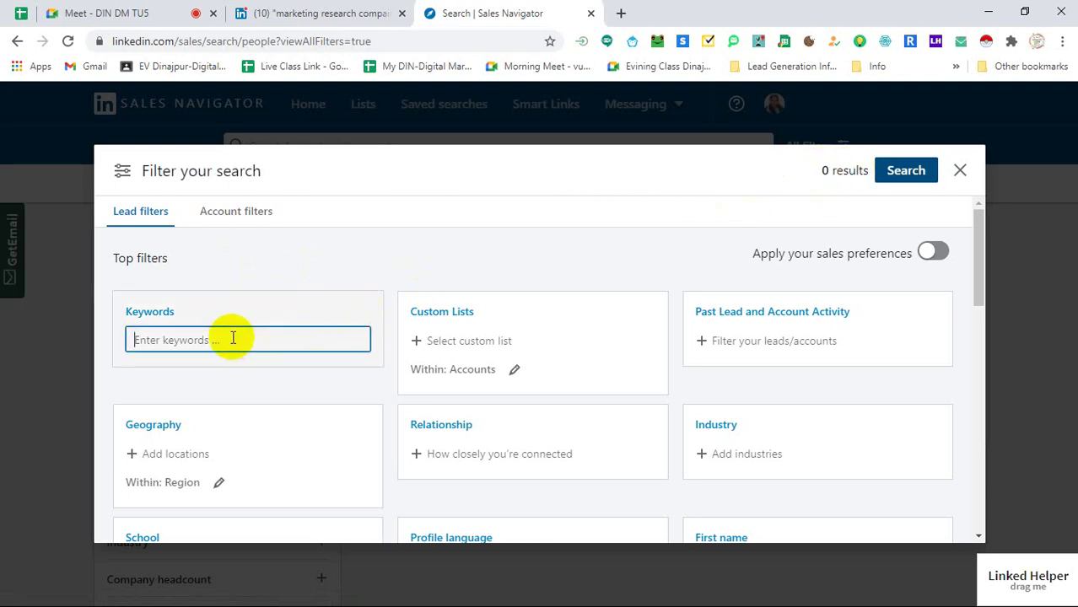
{"action": "left_click", "coordinate": [960, 171]}
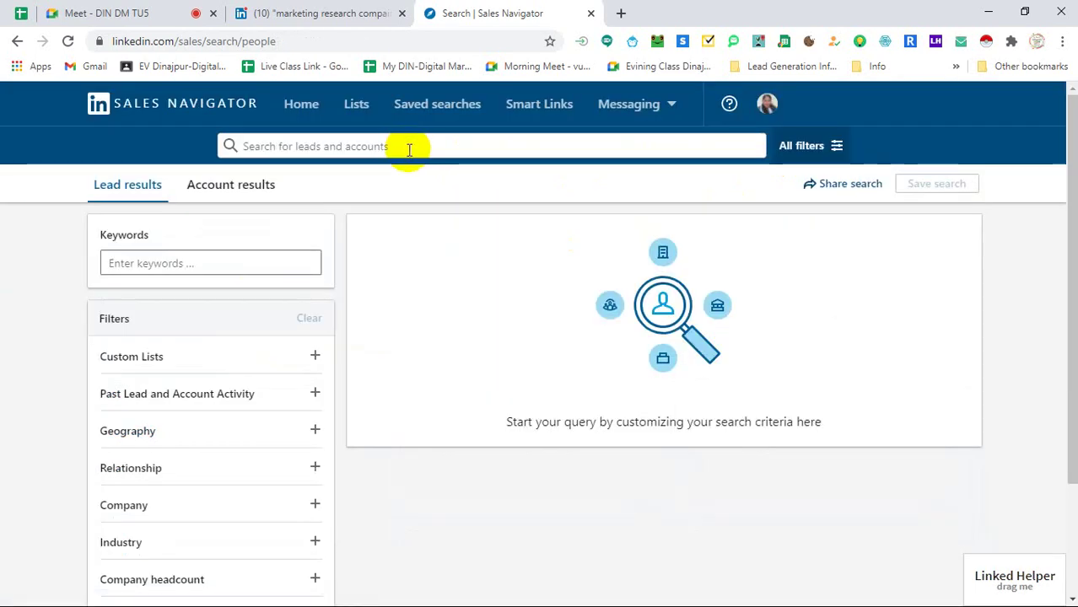
Switch to the Notepad notes and copy "Marketing Research Compaines" from the united states line
{"action": "left_click", "coordinate": [409, 150]}
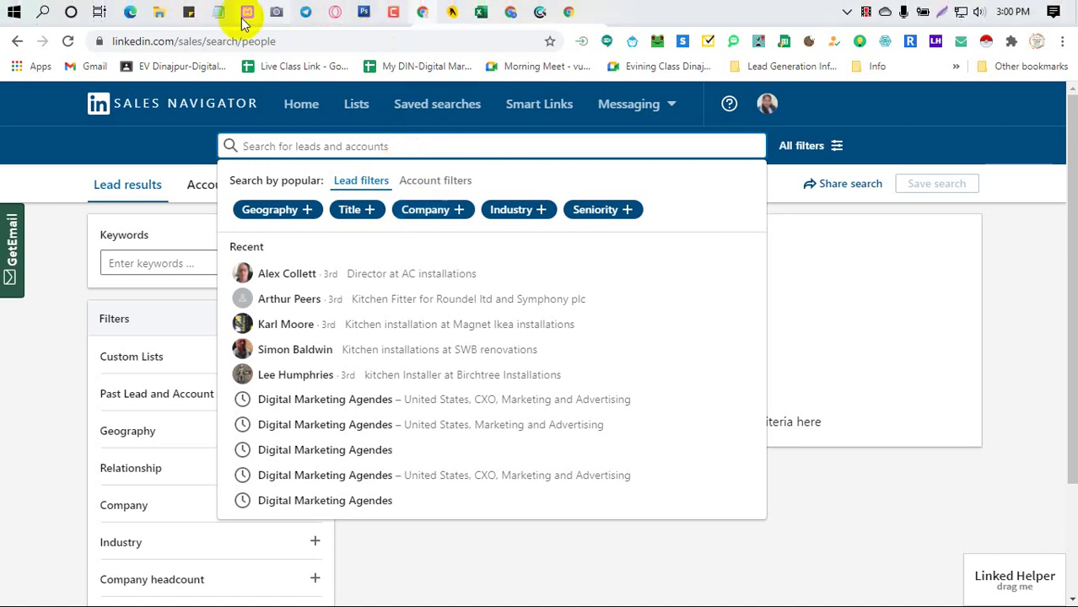
{"action": "left_click", "coordinate": [218, 12]}
{"action": "scroll", "coordinate": [316, 455], "scroll_direction": "down", "scroll_amount": 5}
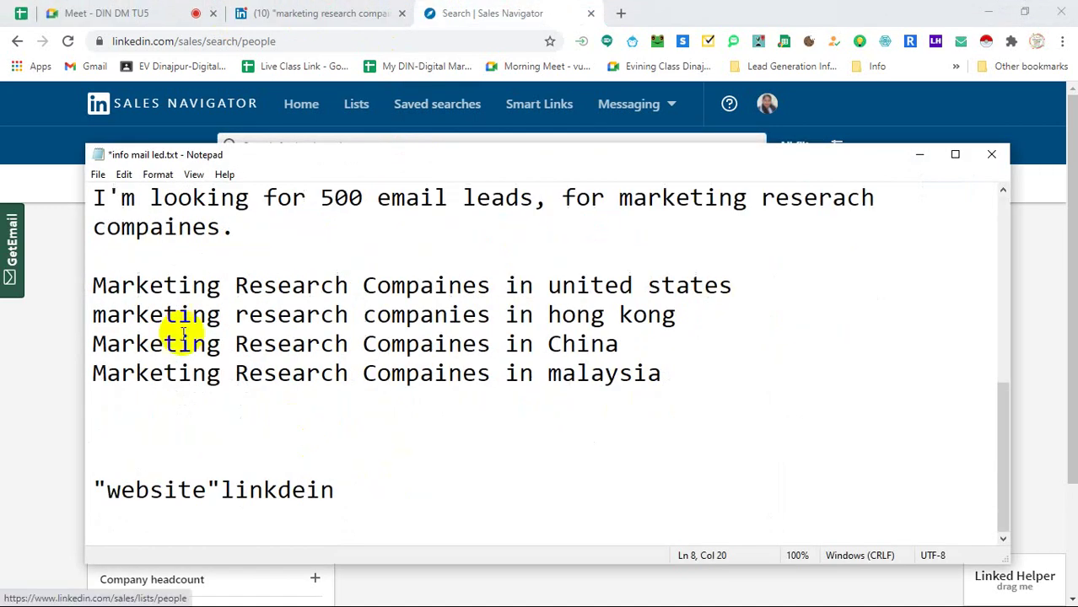
{"action": "left_click_drag", "start_coordinate": [486, 286], "coordinate": [72, 284]}
{"action": "key", "text": "ctrl+c"}
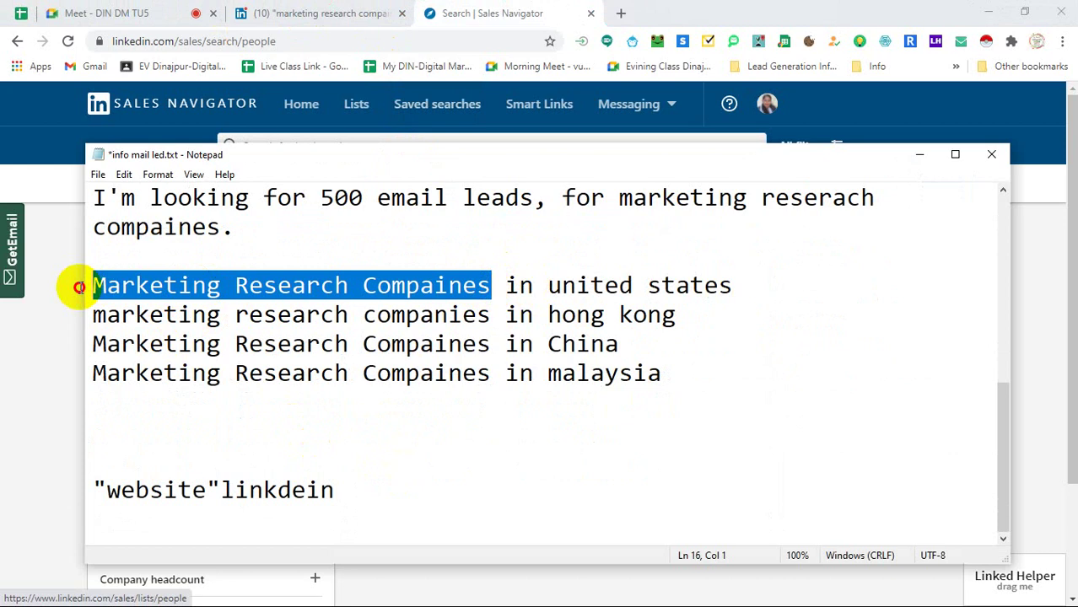
{"action": "right_click", "coordinate": [186, 290]}
{"action": "left_click", "coordinate": [279, 342]}
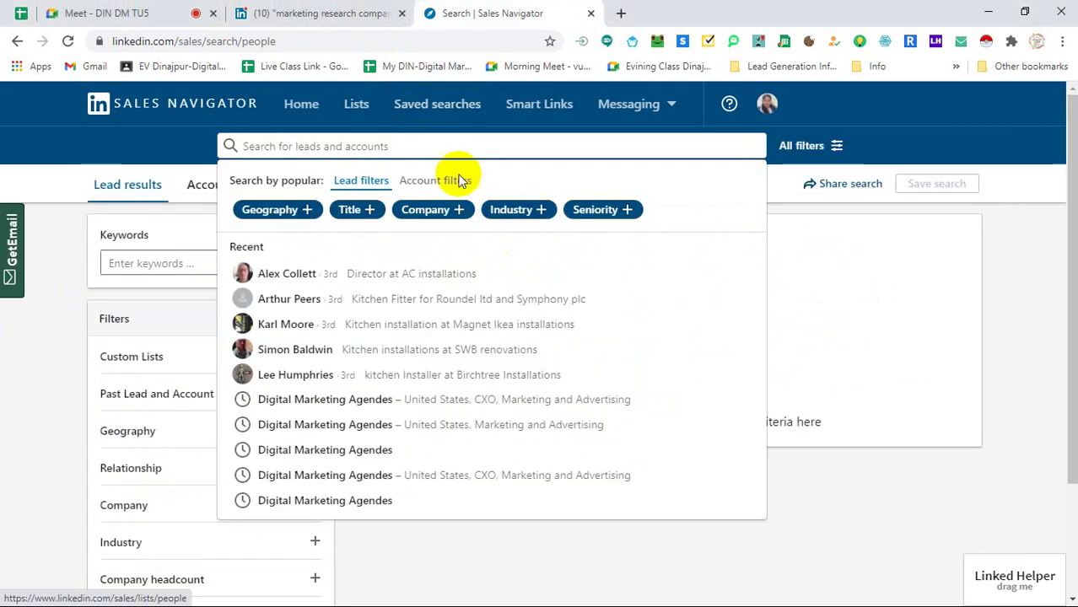
Search Sales Navigator leads for "Marketing Research Compaines" and look through the lead results
{"action": "left_click", "coordinate": [322, 146]}
{"action": "key", "text": "ctrl+v"}
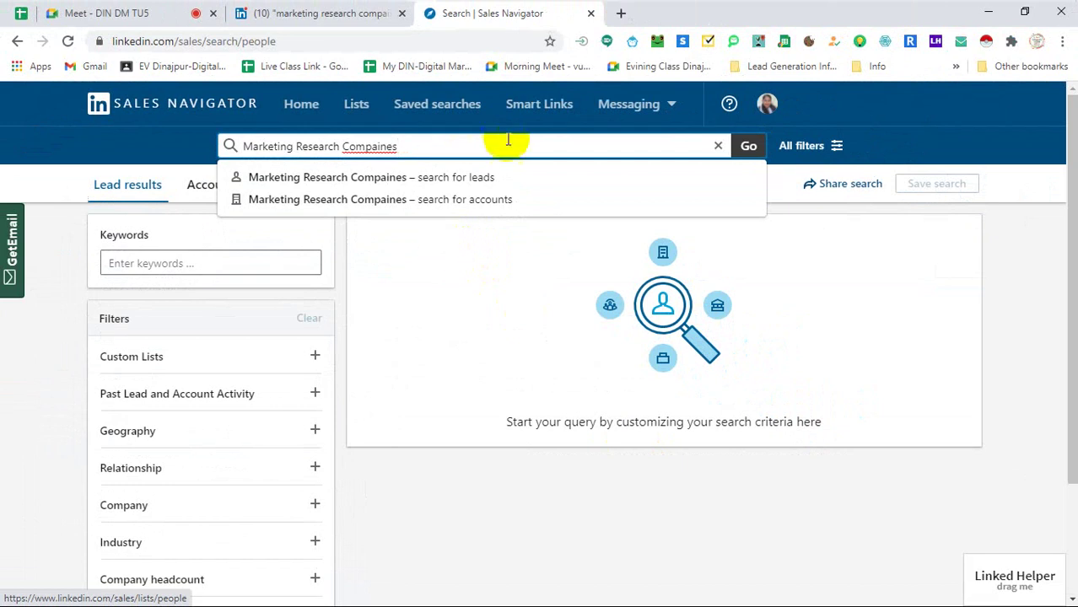
{"action": "left_click", "coordinate": [498, 183]}
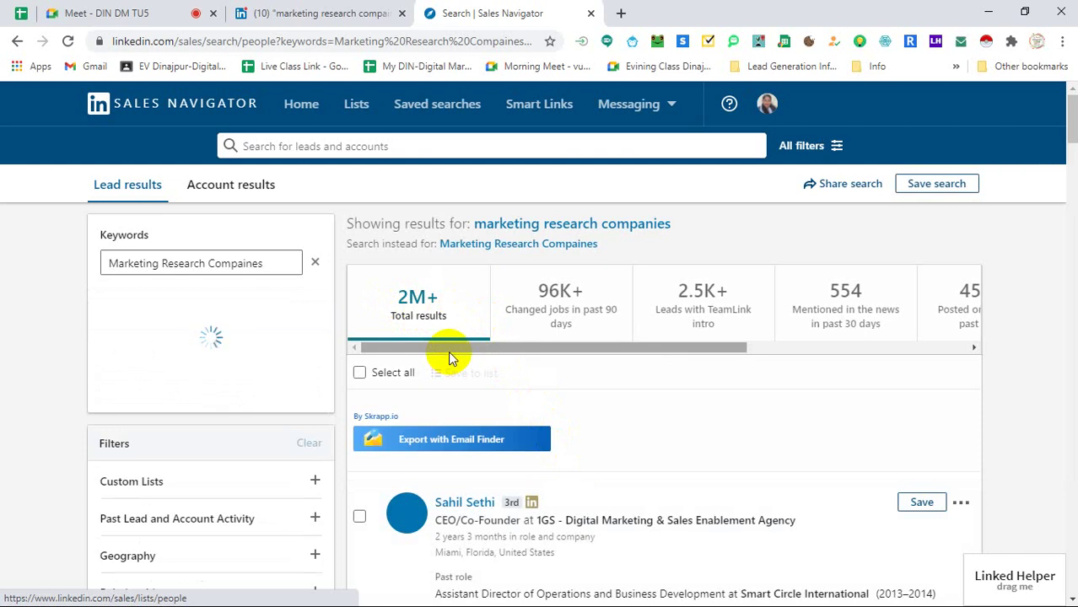
{"action": "scroll", "coordinate": [688, 445], "scroll_direction": "down", "scroll_amount": 3}
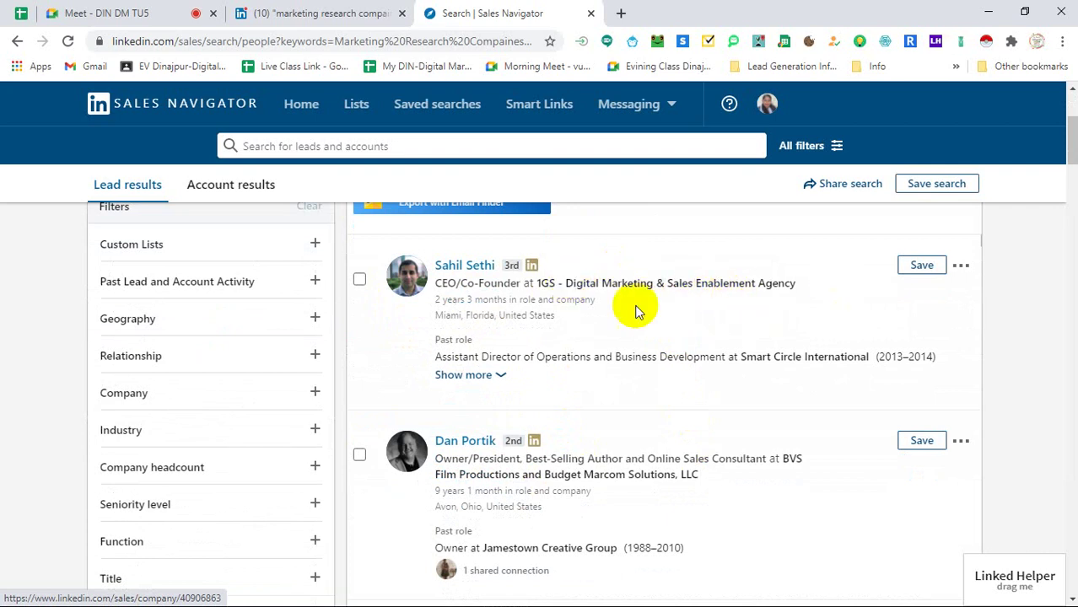
{"action": "scroll", "coordinate": [504, 312], "scroll_direction": "down", "scroll_amount": 5}
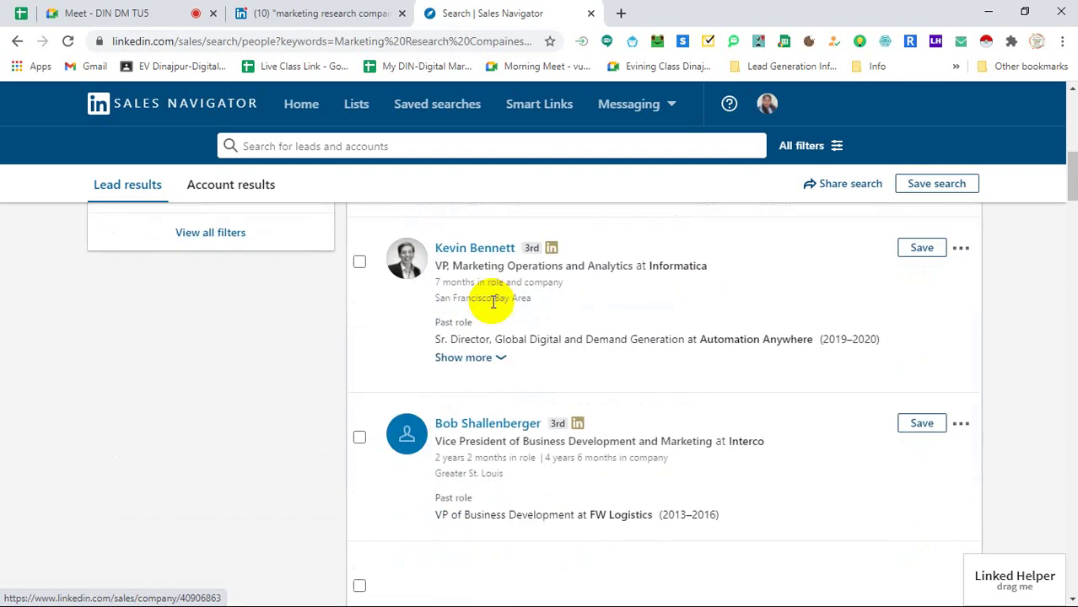
{"action": "scroll", "coordinate": [513, 403], "scroll_direction": "down", "scroll_amount": 4}
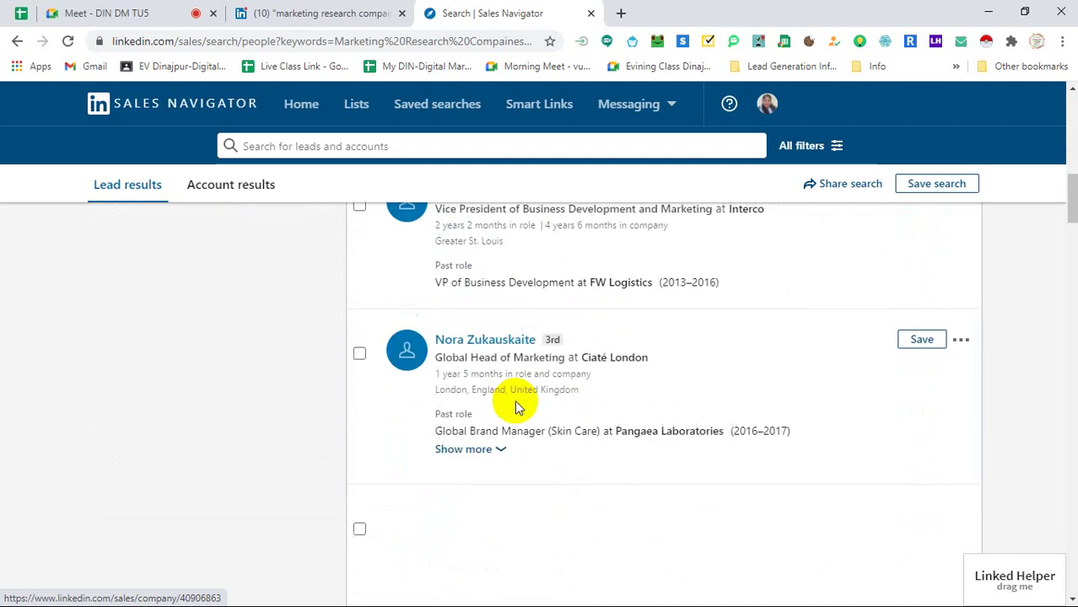
{"action": "scroll", "coordinate": [514, 398], "scroll_direction": "up", "scroll_amount": 10}
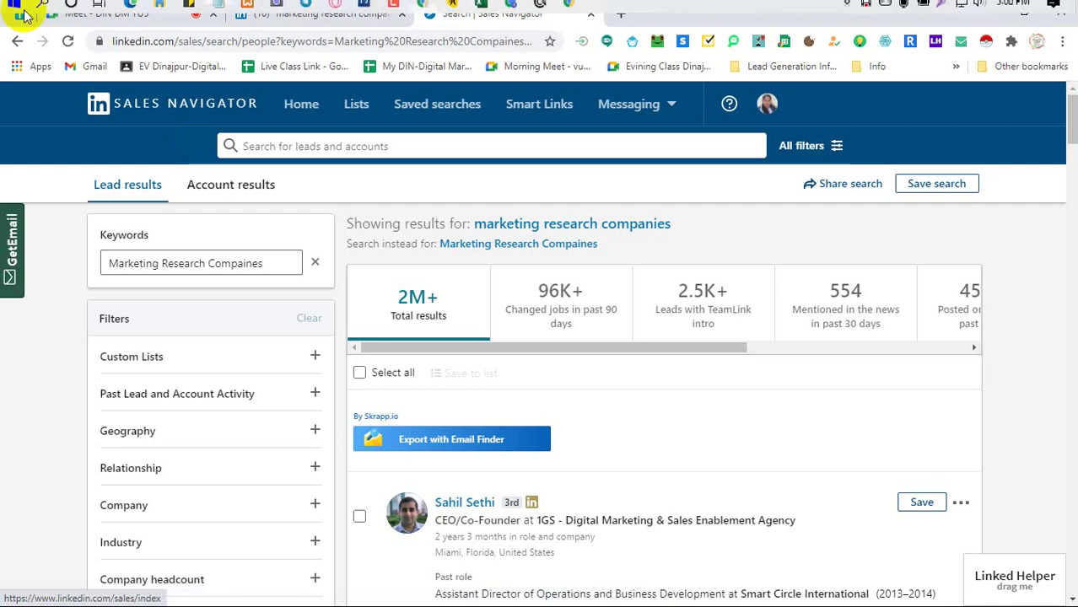
Check the Google Meet call, return to Sales Navigator and open all filters for the current lead search
{"action": "left_click", "coordinate": [133, 19]}
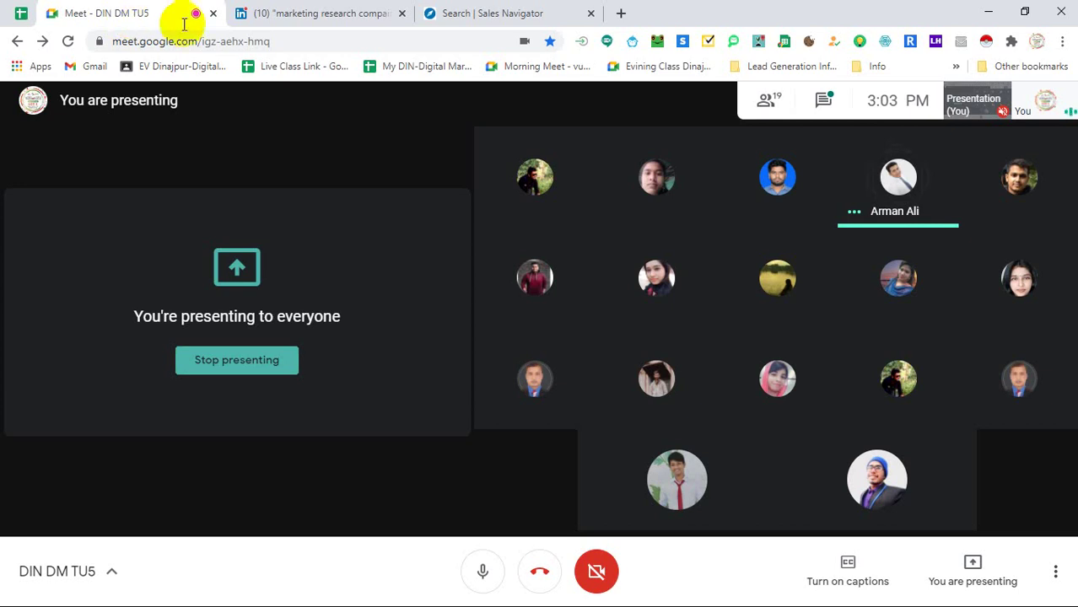
{"action": "left_click", "coordinate": [495, 17]}
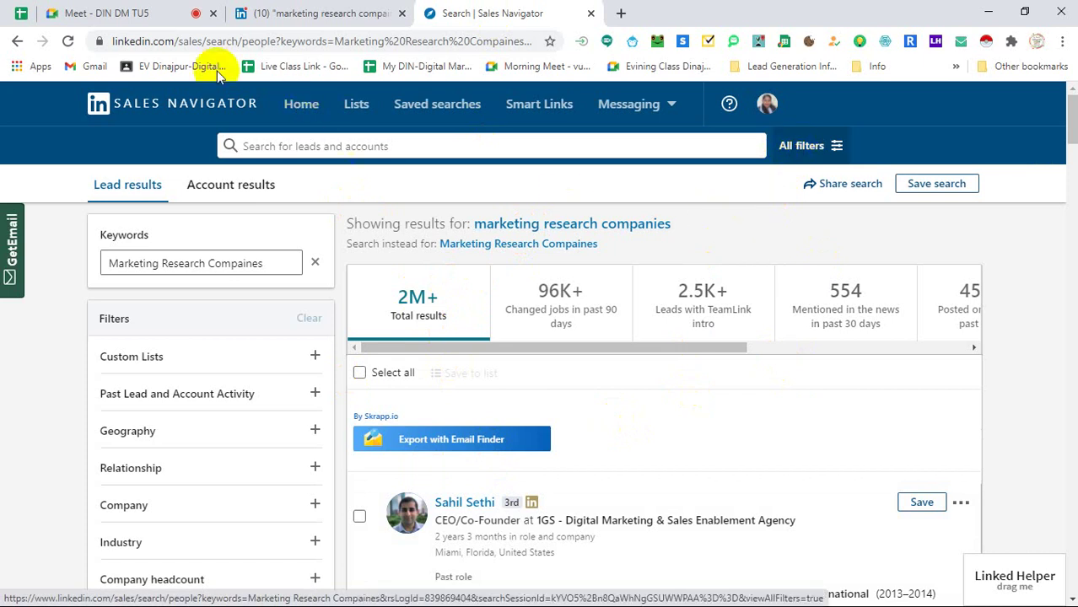
{"action": "left_click", "coordinate": [156, 14]}
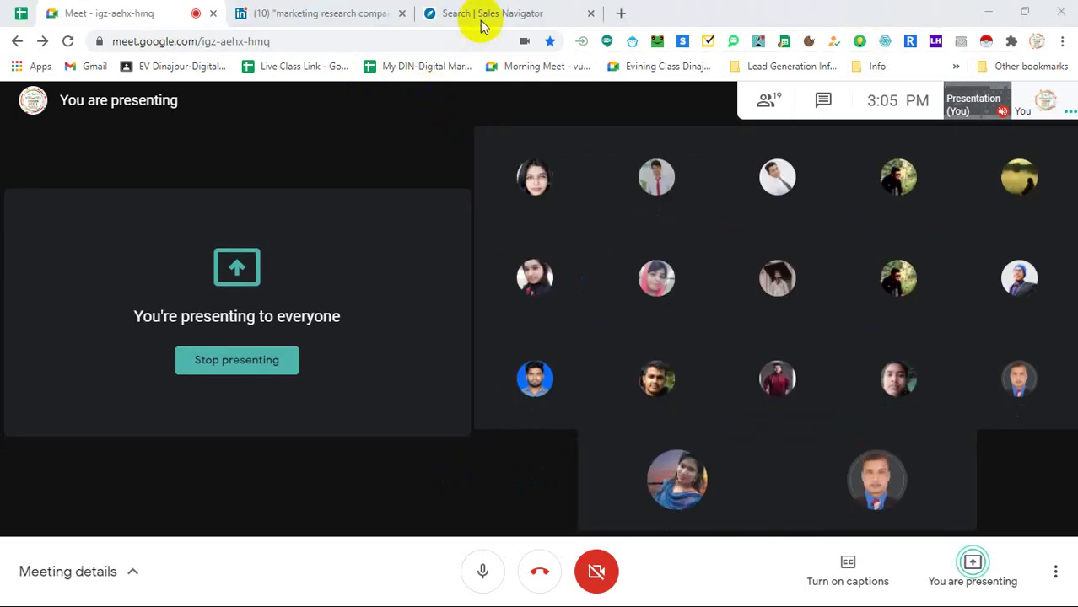
{"action": "left_click", "coordinate": [482, 22]}
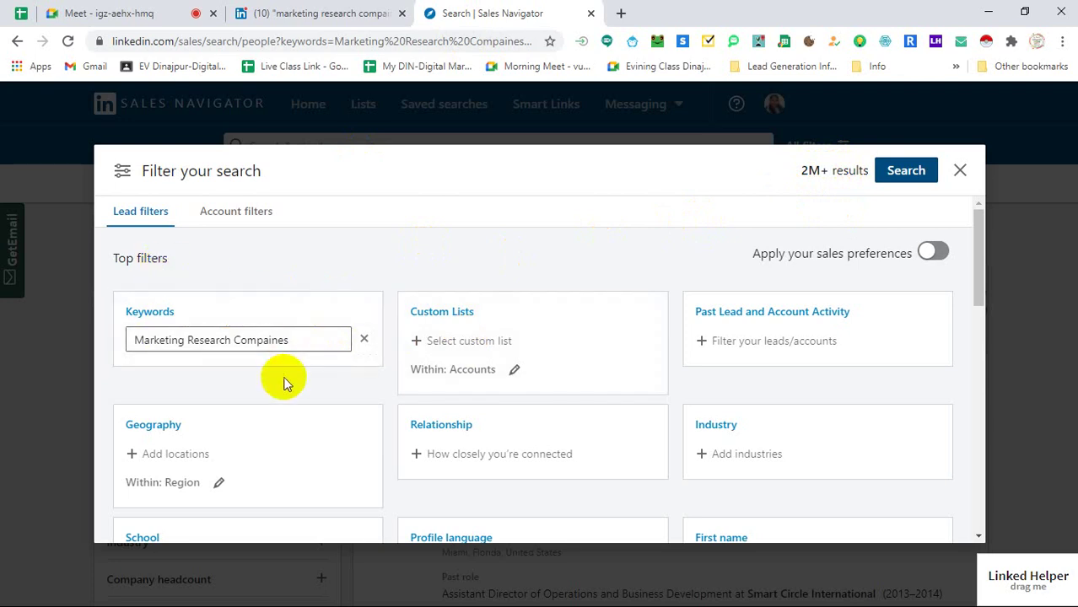
{"action": "scroll", "coordinate": [284, 384], "scroll_direction": "down", "scroll_amount": 1}
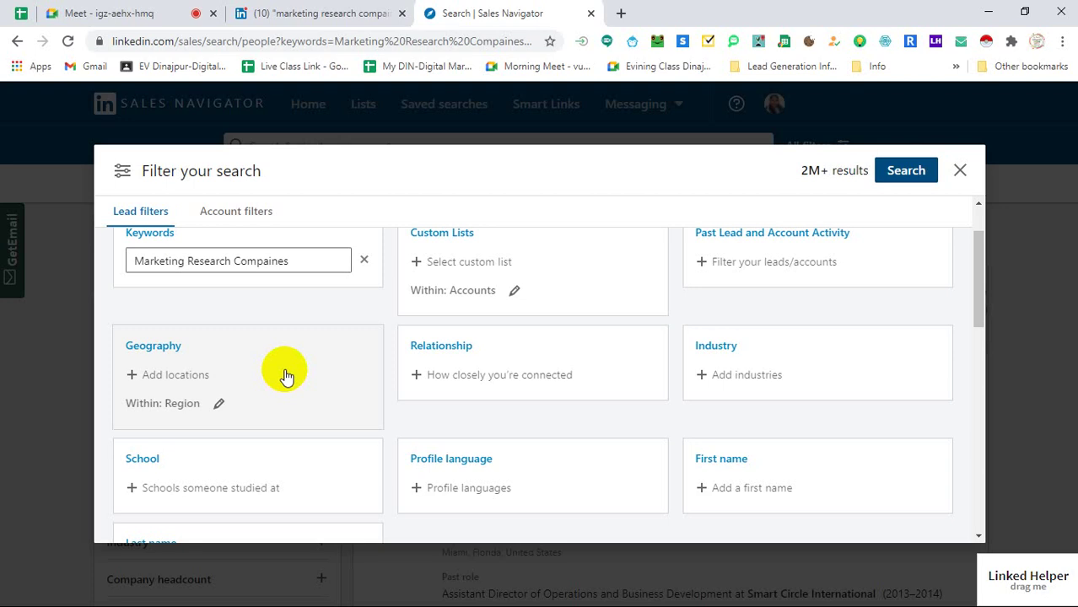
Check the Google Meet call, return to Sales Navigator and look over the Keywords and Geography lead filters
{"action": "scroll", "coordinate": [283, 377], "scroll_direction": "up", "scroll_amount": 1}
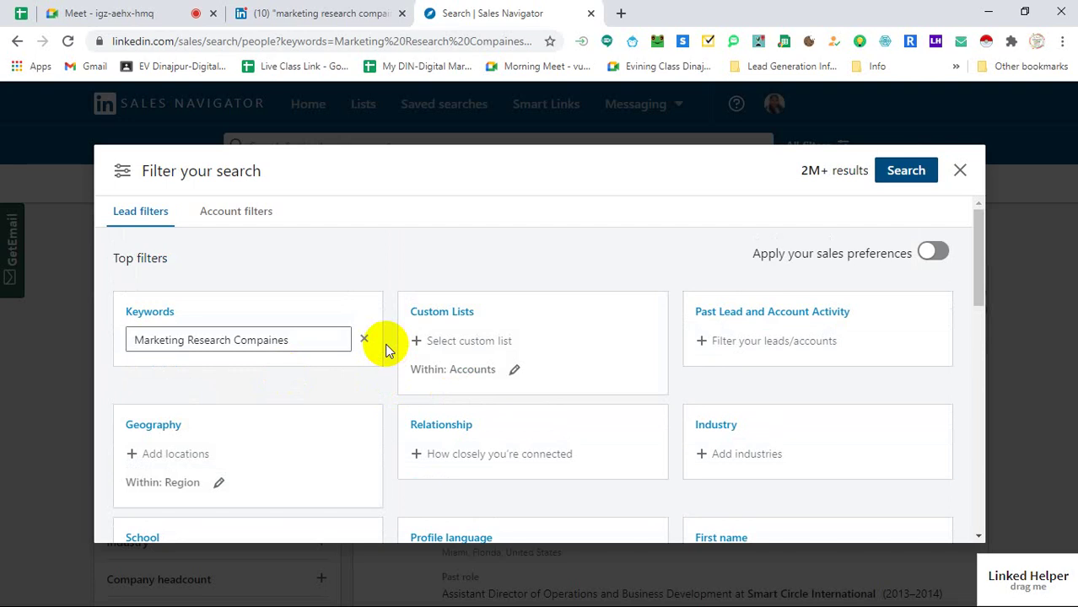
{"action": "scroll", "coordinate": [385, 350], "scroll_direction": "down", "scroll_amount": 1}
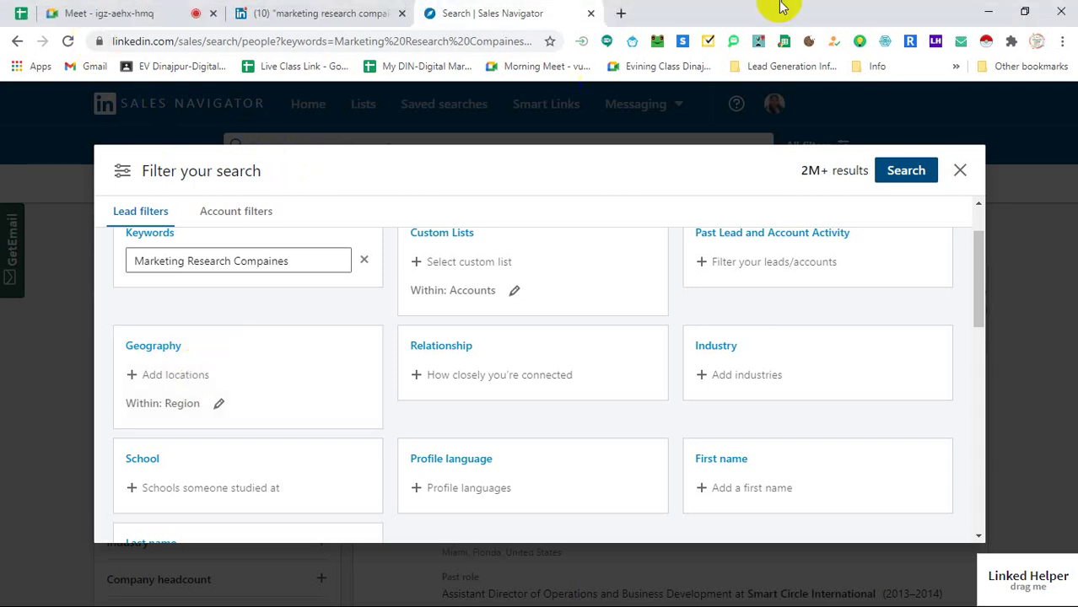
{"action": "left_click", "coordinate": [866, 13]}
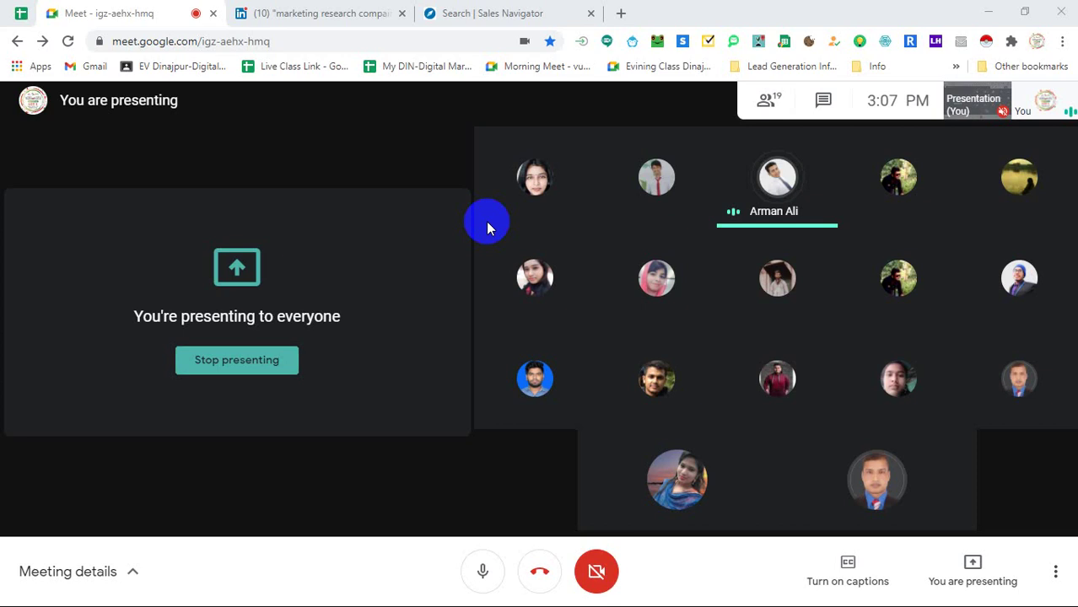
{"action": "left_click", "coordinate": [477, 21]}
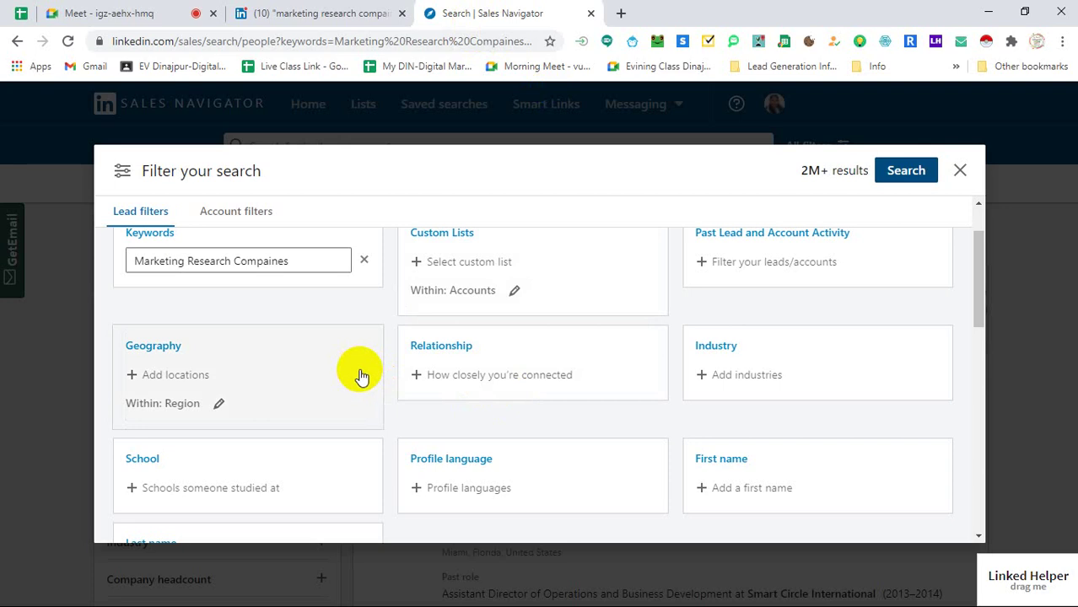
{"action": "scroll", "coordinate": [334, 365], "scroll_direction": "up", "scroll_amount": 1}
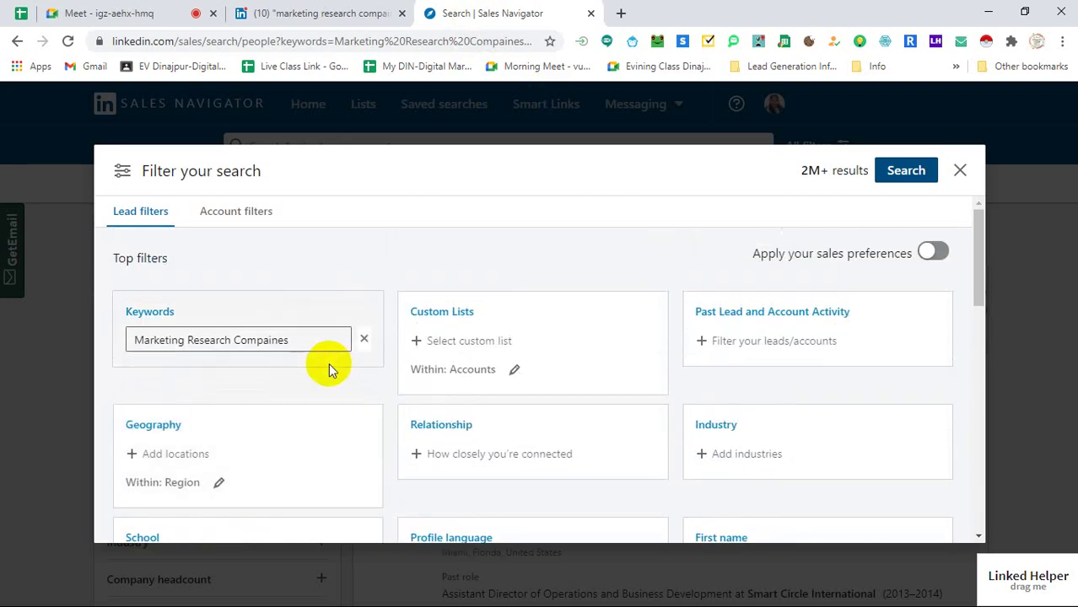
{"action": "scroll", "coordinate": [278, 413], "scroll_direction": "down", "scroll_amount": 1}
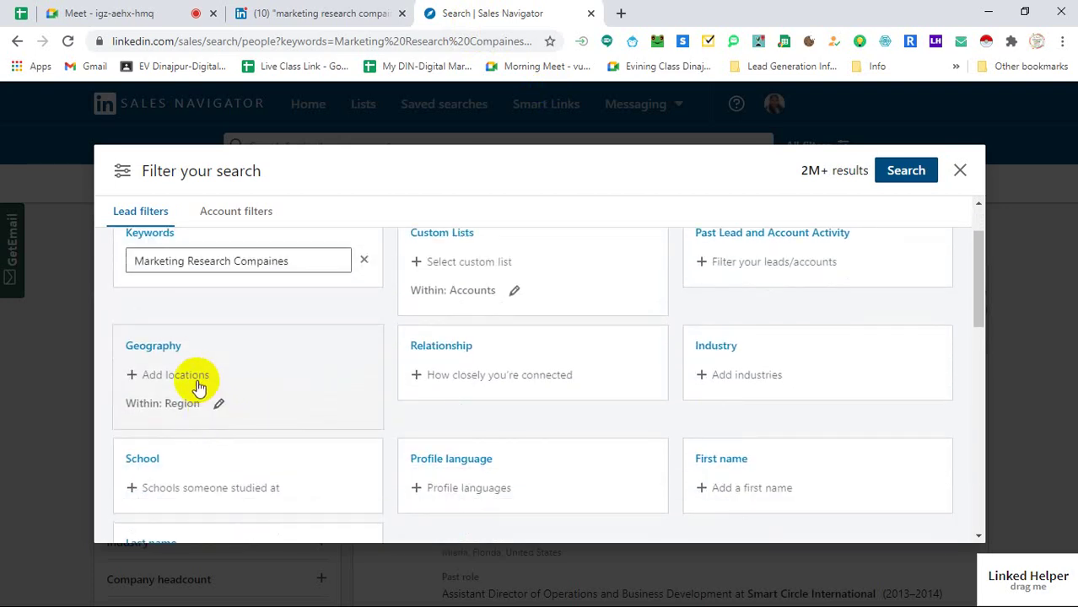
Expand the Geography filter, look through the suggested regions, and include United States and San Francisco Bay Area
{"action": "left_click", "coordinate": [193, 380]}
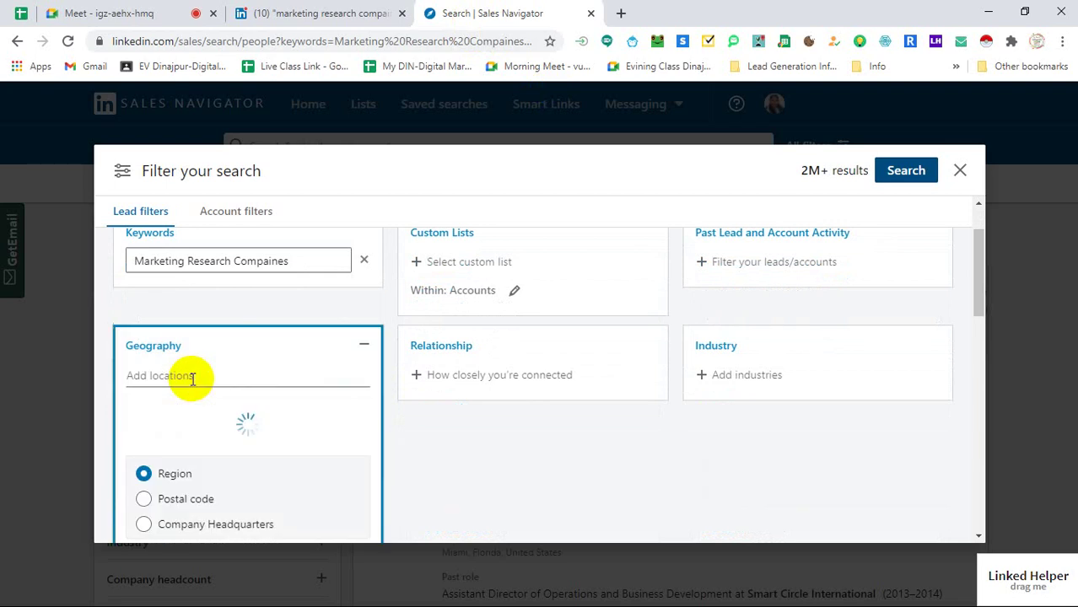
{"action": "scroll", "coordinate": [455, 363], "scroll_direction": "down", "scroll_amount": 1}
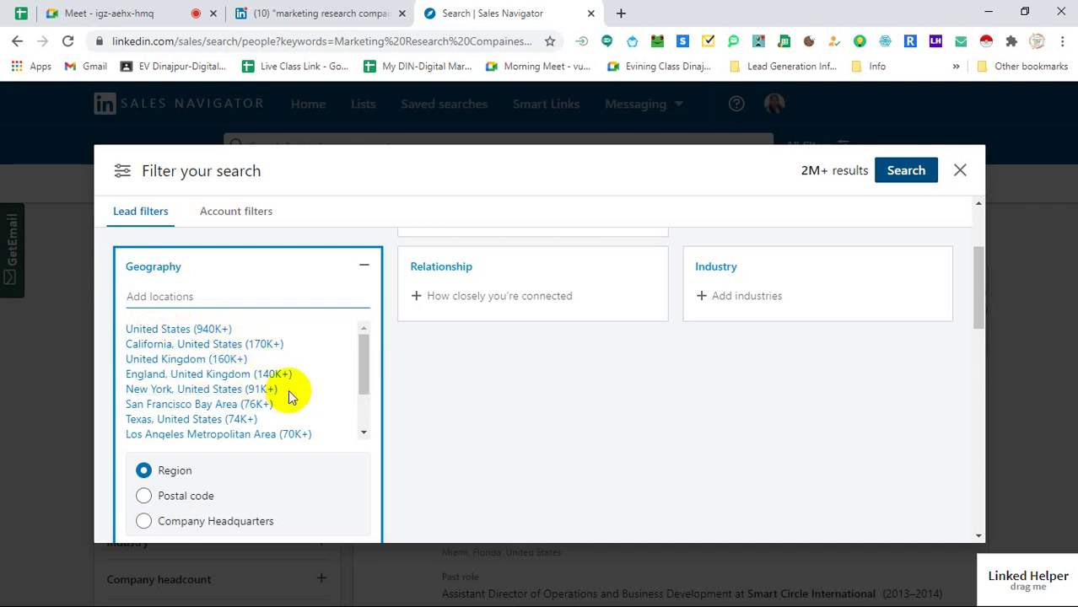
{"action": "scroll", "coordinate": [291, 397], "scroll_direction": "down", "scroll_amount": 2}
{"action": "scroll", "coordinate": [289, 395], "scroll_direction": "down", "scroll_amount": 1}
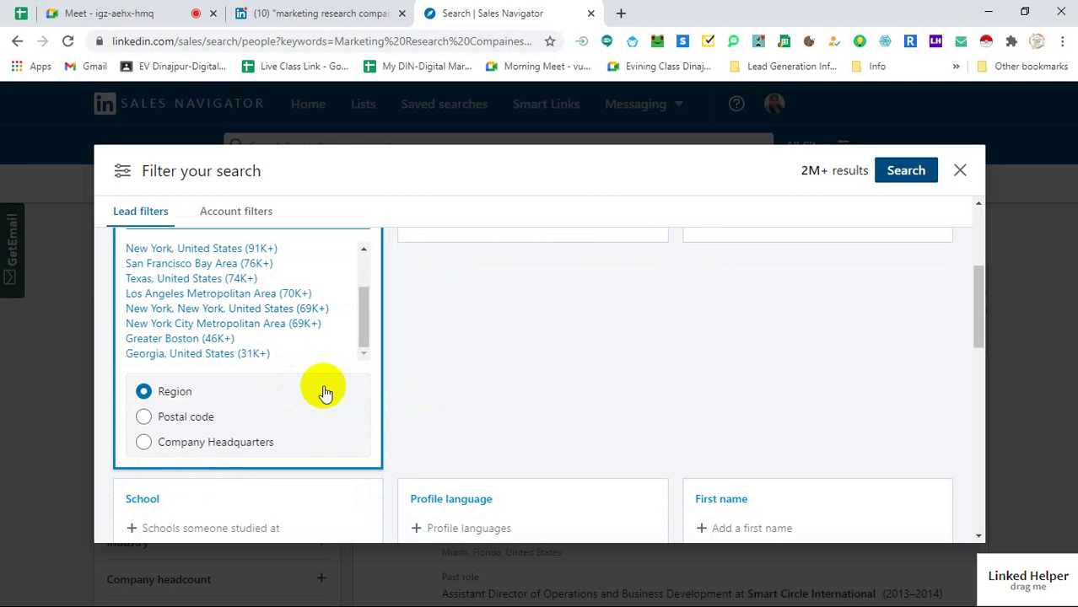
{"action": "scroll", "coordinate": [333, 403], "scroll_direction": "up", "scroll_amount": 1}
{"action": "scroll", "coordinate": [345, 379], "scroll_direction": "up", "scroll_amount": 1}
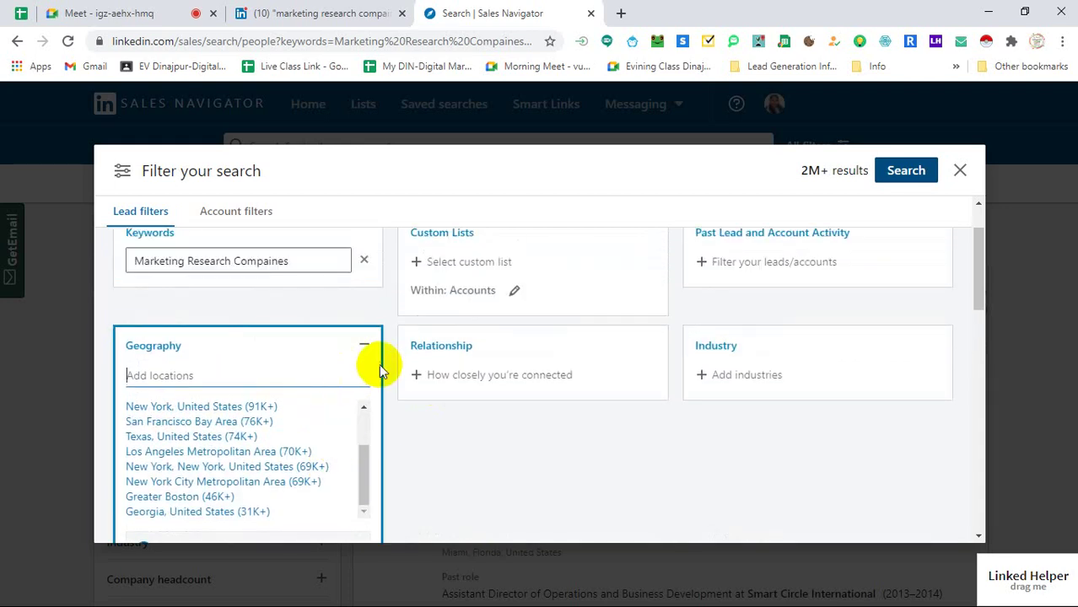
{"action": "scroll", "coordinate": [378, 362], "scroll_direction": "down", "scroll_amount": 1}
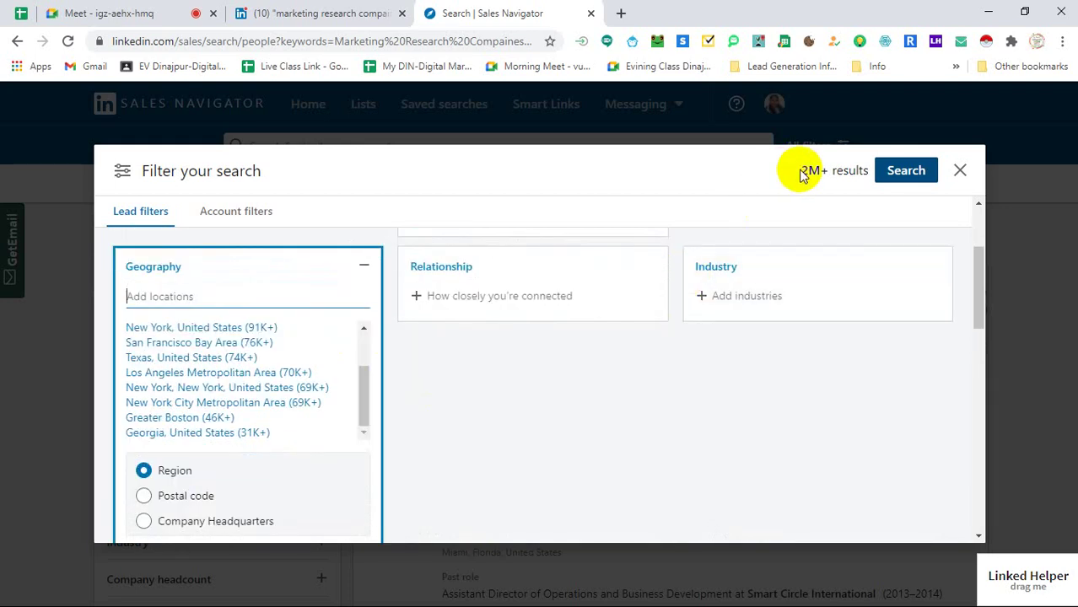
{"action": "scroll", "coordinate": [473, 337], "scroll_direction": "up", "scroll_amount": 2}
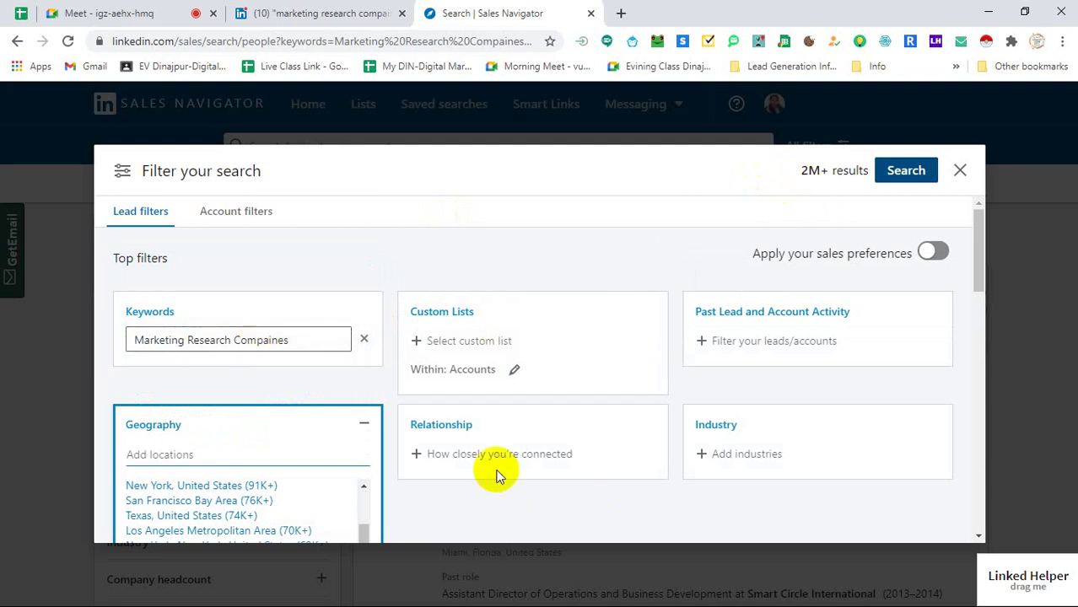
{"action": "scroll", "coordinate": [401, 347], "scroll_direction": "down", "scroll_amount": 2}
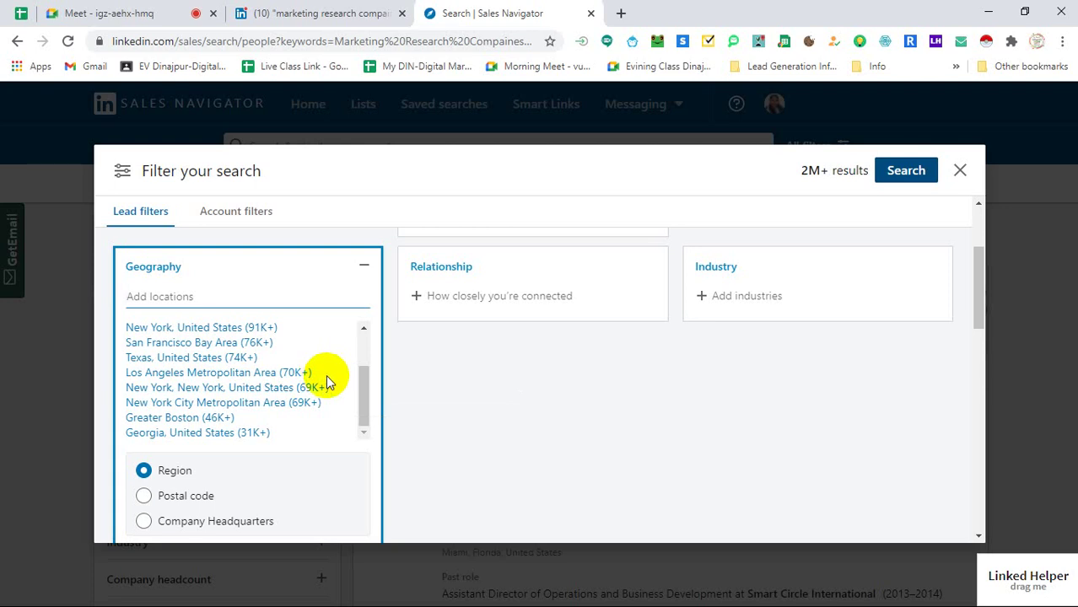
{"action": "scroll", "coordinate": [287, 373], "scroll_direction": "up", "scroll_amount": 2}
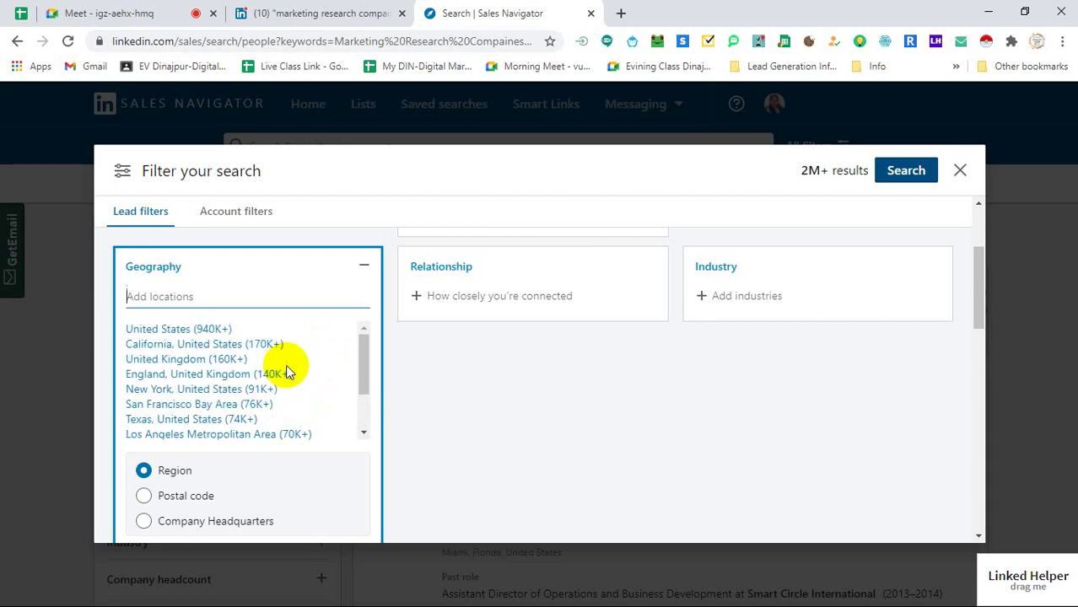
{"action": "left_click", "coordinate": [216, 328]}
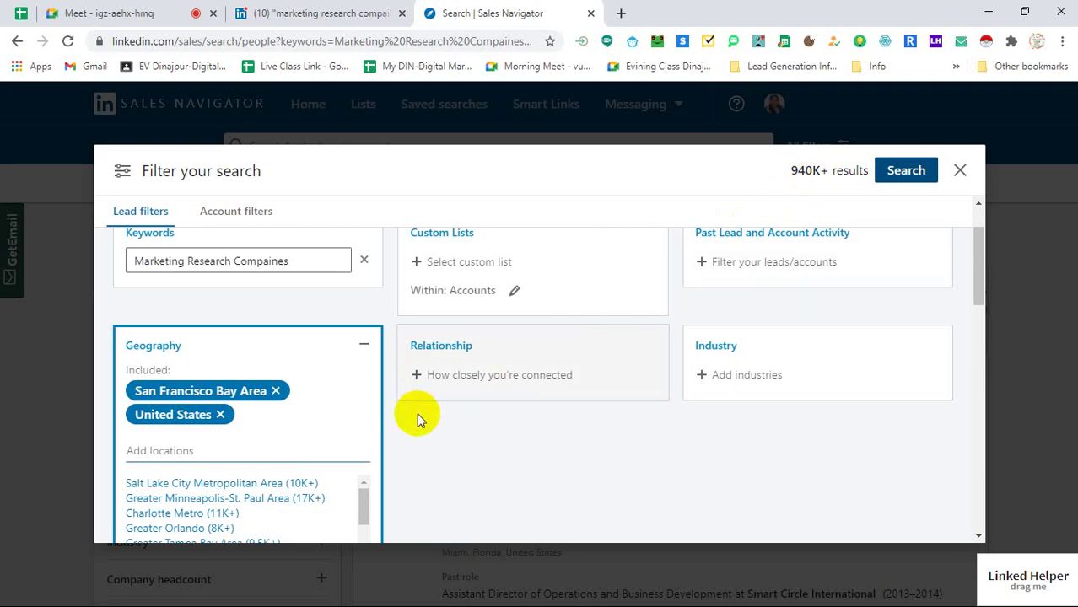
{"action": "left_click", "coordinate": [387, 322]}
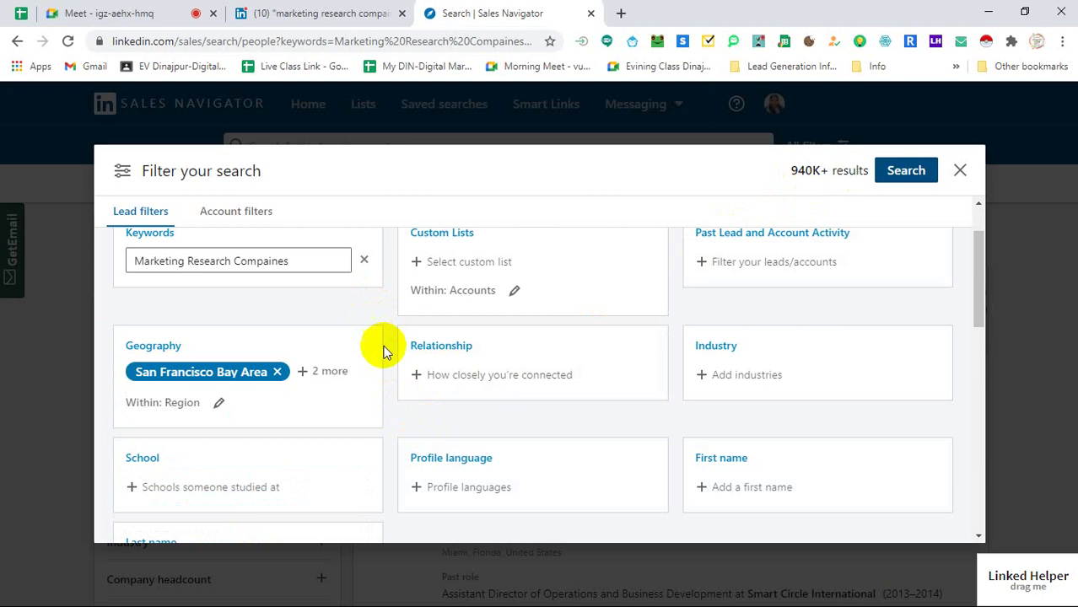
Examine the connection options of the Relationship filter and collapse it without choosing any
{"action": "left_click", "coordinate": [510, 375]}
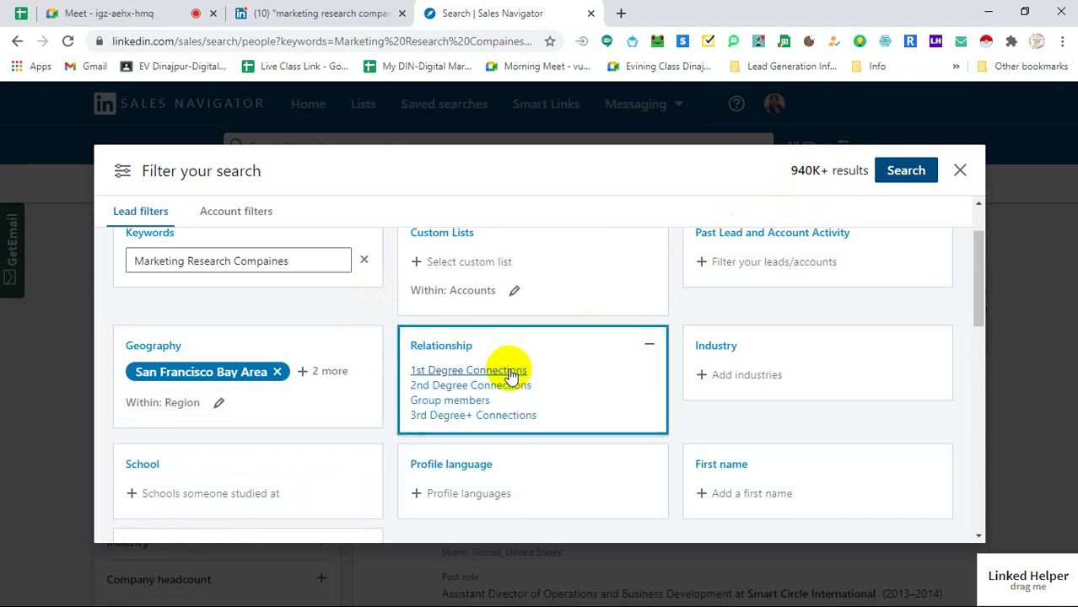
{"action": "left_click", "coordinate": [647, 353]}
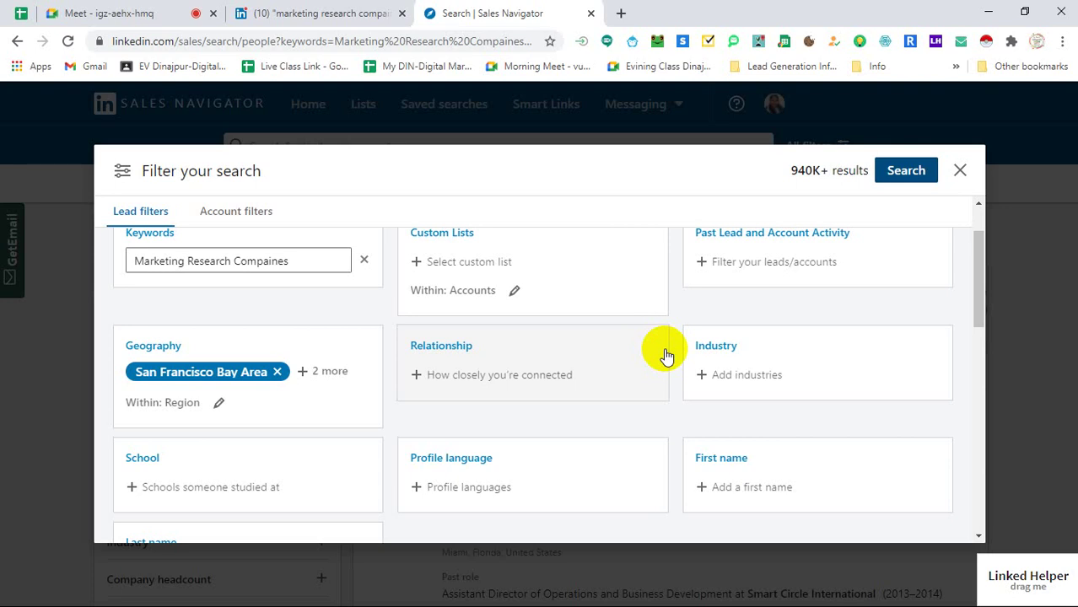
{"action": "scroll", "coordinate": [676, 334], "scroll_direction": "up", "scroll_amount": 1}
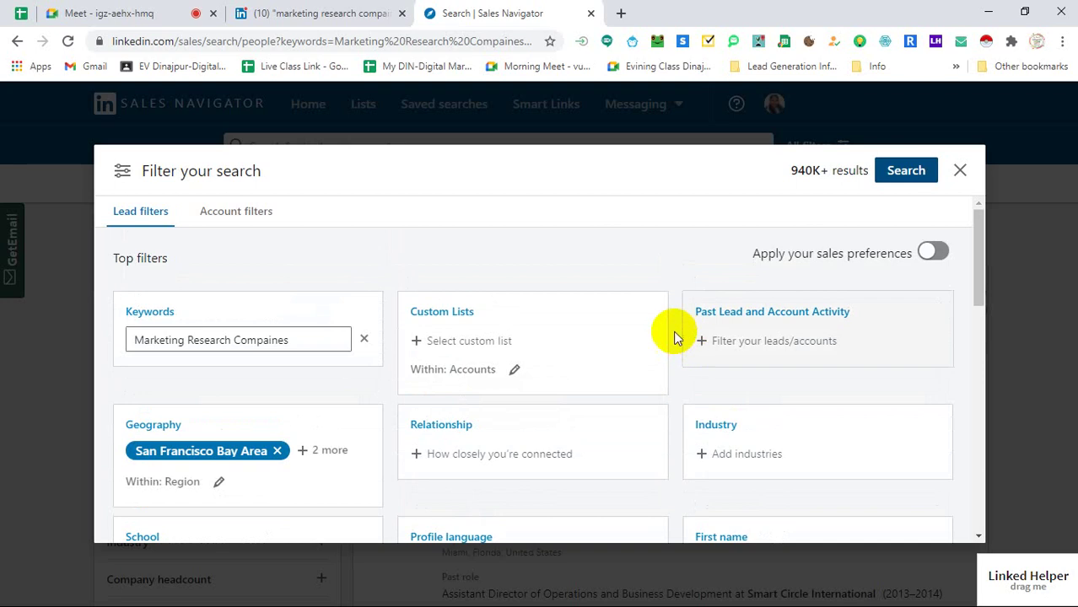
Look through the languages offered by the Profile language filter and collapse it without choosing any
{"action": "scroll", "coordinate": [667, 334], "scroll_direction": "down", "scroll_amount": 3}
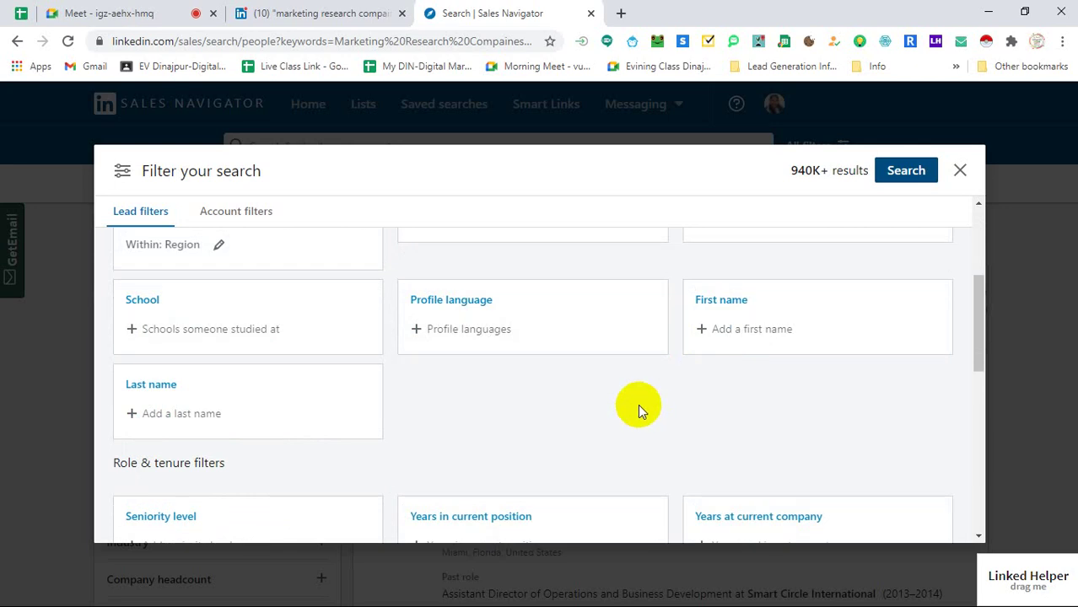
{"action": "left_click", "coordinate": [472, 312]}
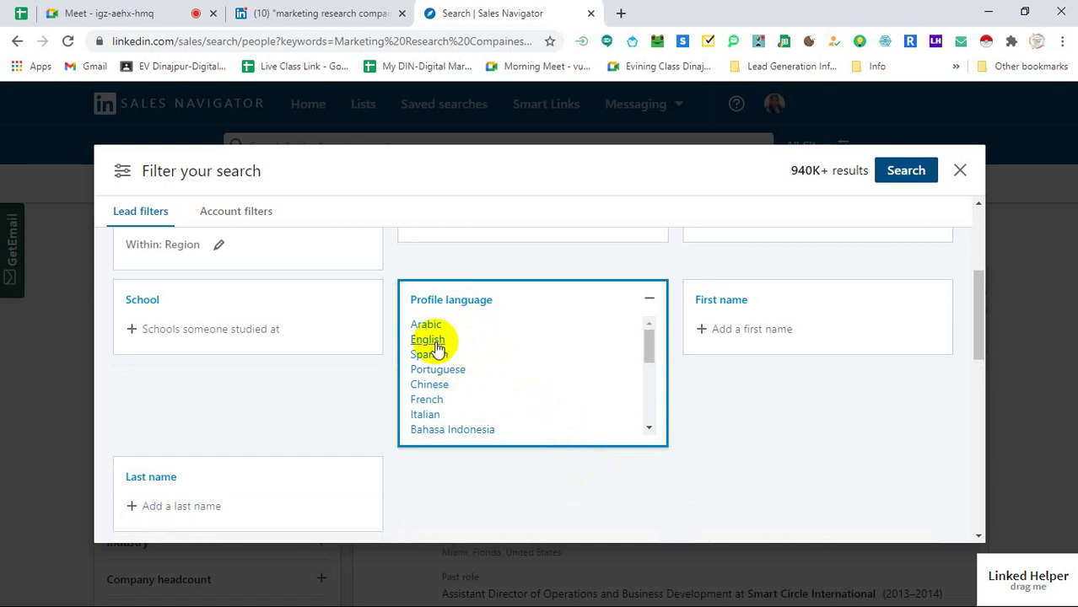
{"action": "scroll", "coordinate": [519, 398], "scroll_direction": "down", "scroll_amount": 5}
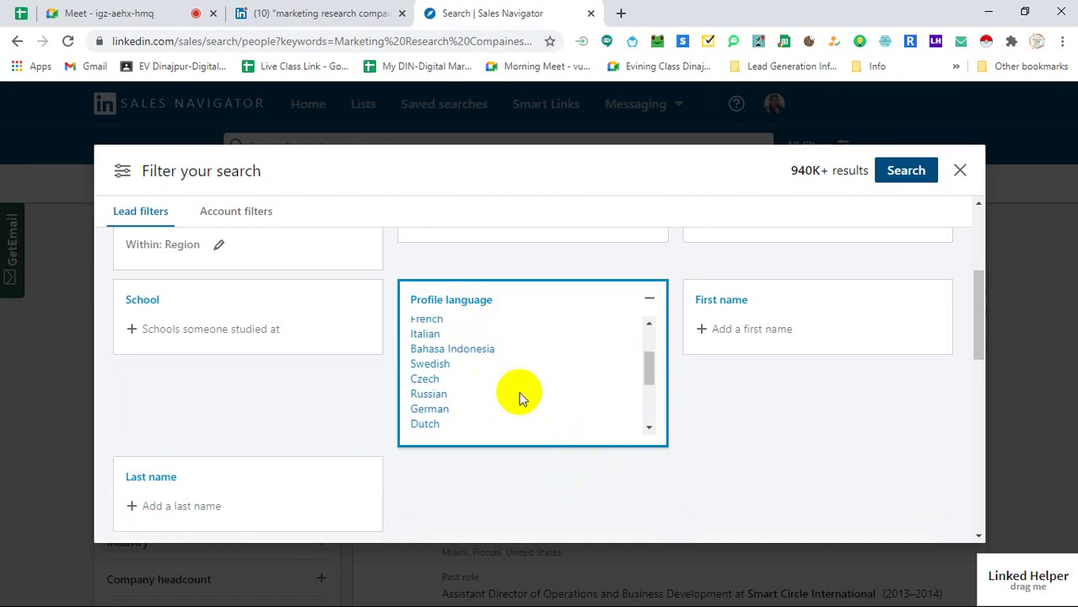
{"action": "left_click", "coordinate": [697, 392]}
Check the Google Meet call, return to Sales Navigator and point out the Relationship filter's options again, leaving it unset
{"action": "left_click", "coordinate": [186, 15]}
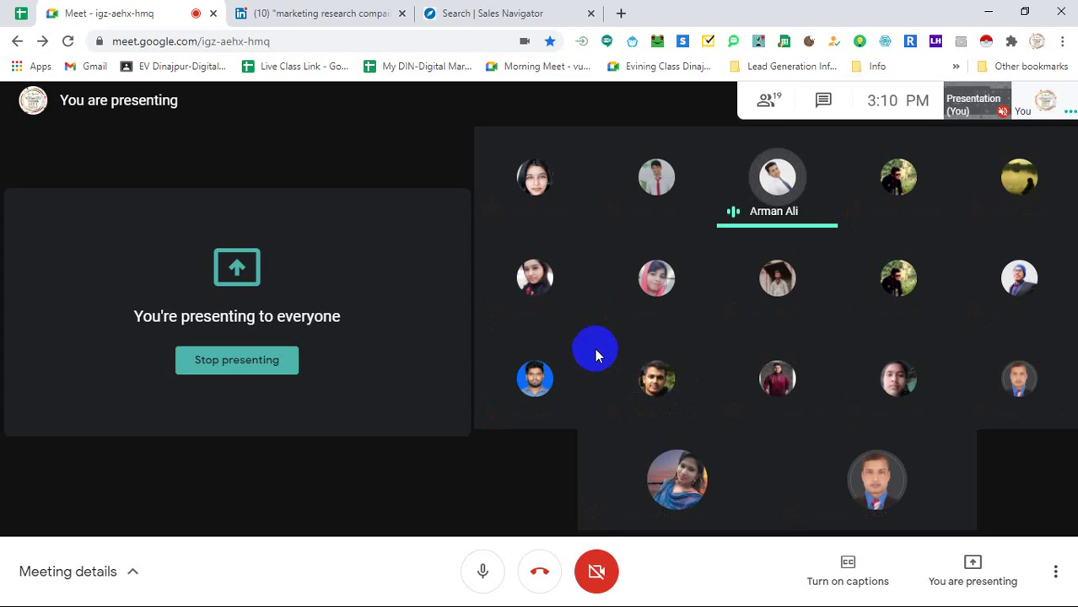
{"action": "left_click", "coordinate": [504, 14]}
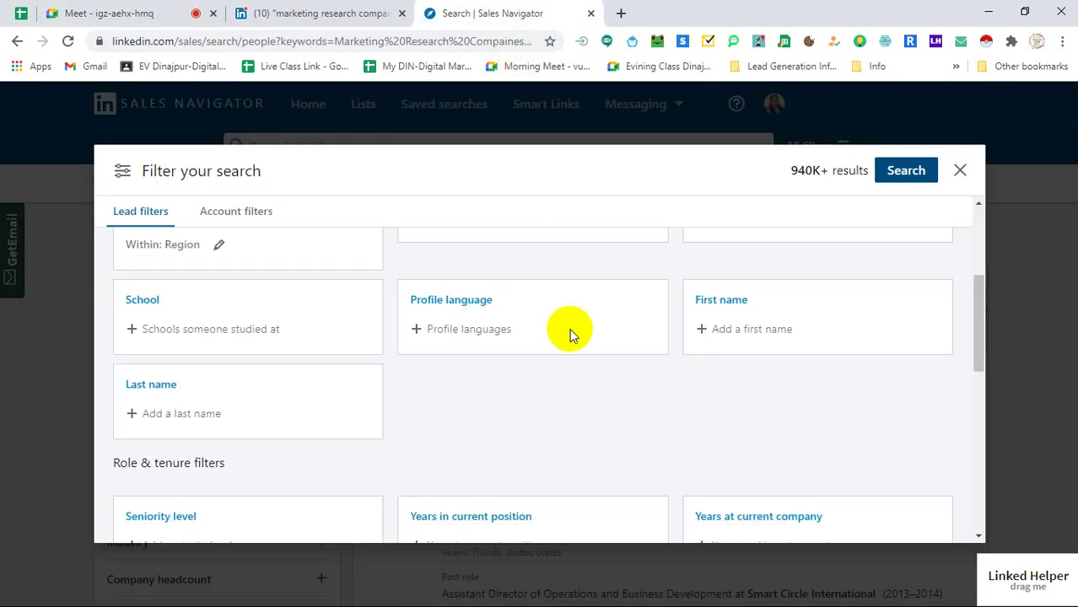
{"action": "scroll", "coordinate": [599, 388], "scroll_direction": "up", "scroll_amount": 1}
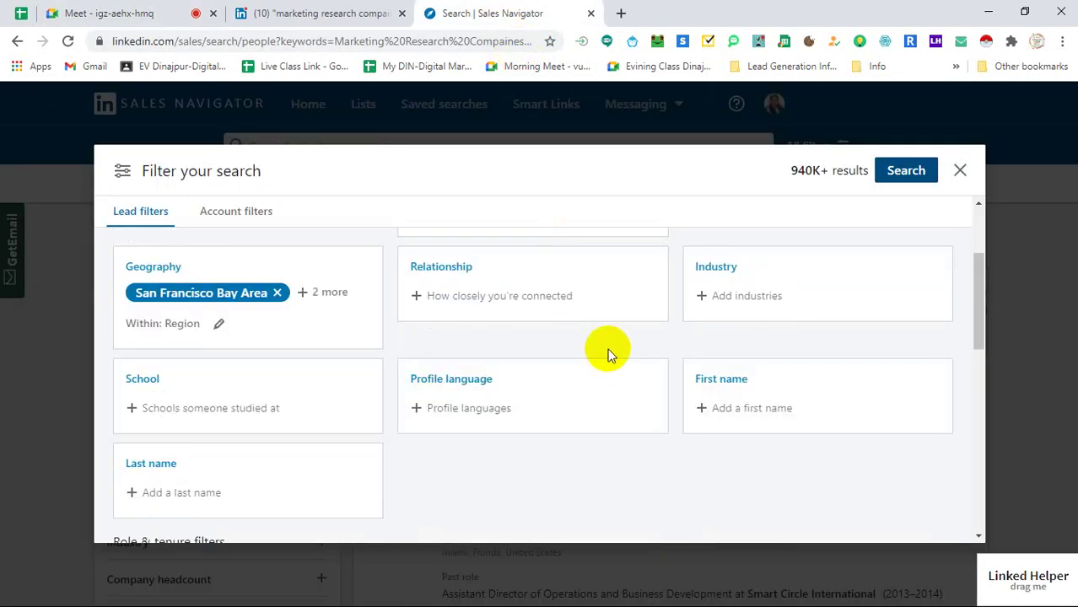
{"action": "left_click", "coordinate": [493, 285]}
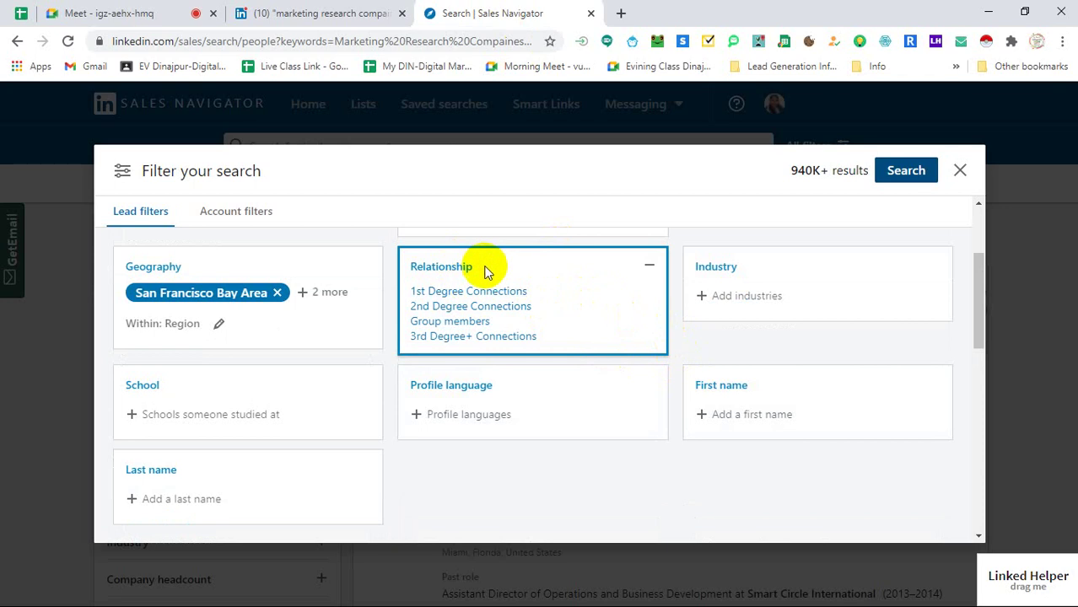
{"action": "double_click", "coordinate": [406, 265]}
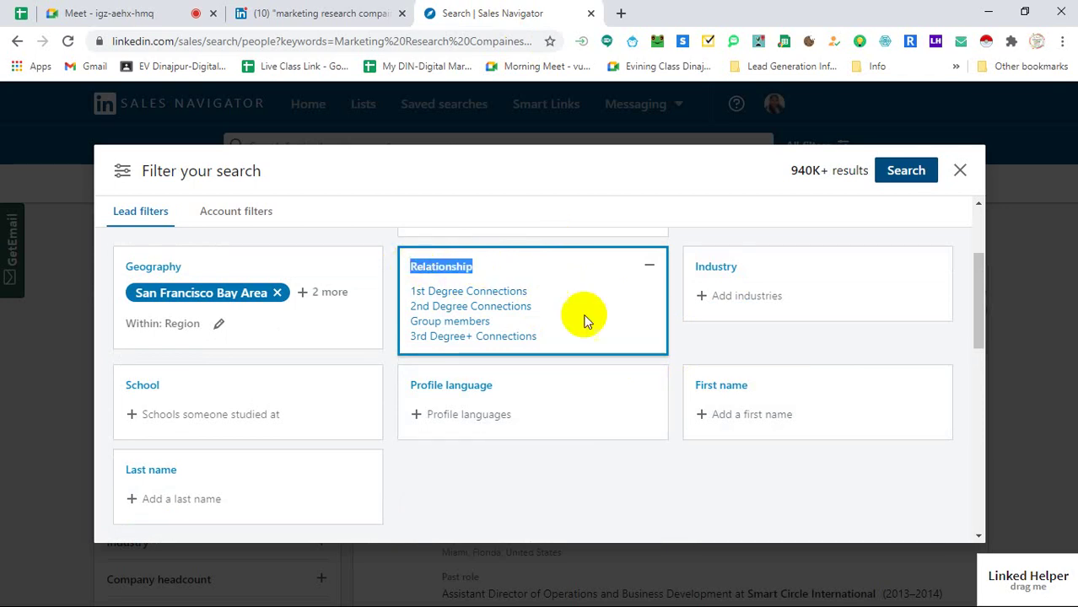
{"action": "left_click", "coordinate": [681, 345]}
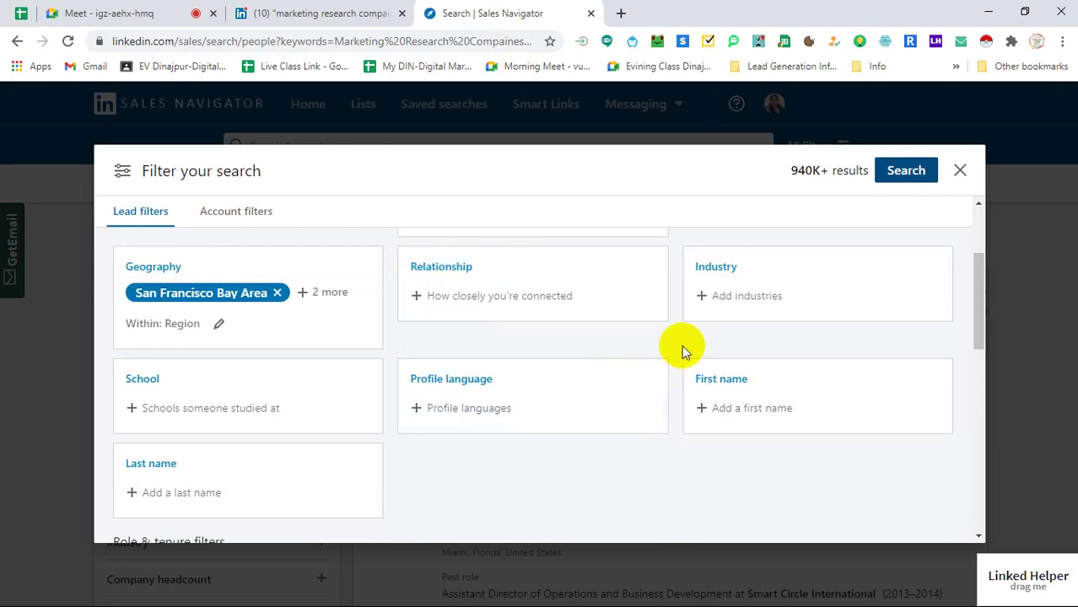
Expand the Industry filter and look through its suggested industries
{"action": "left_click", "coordinate": [745, 291]}
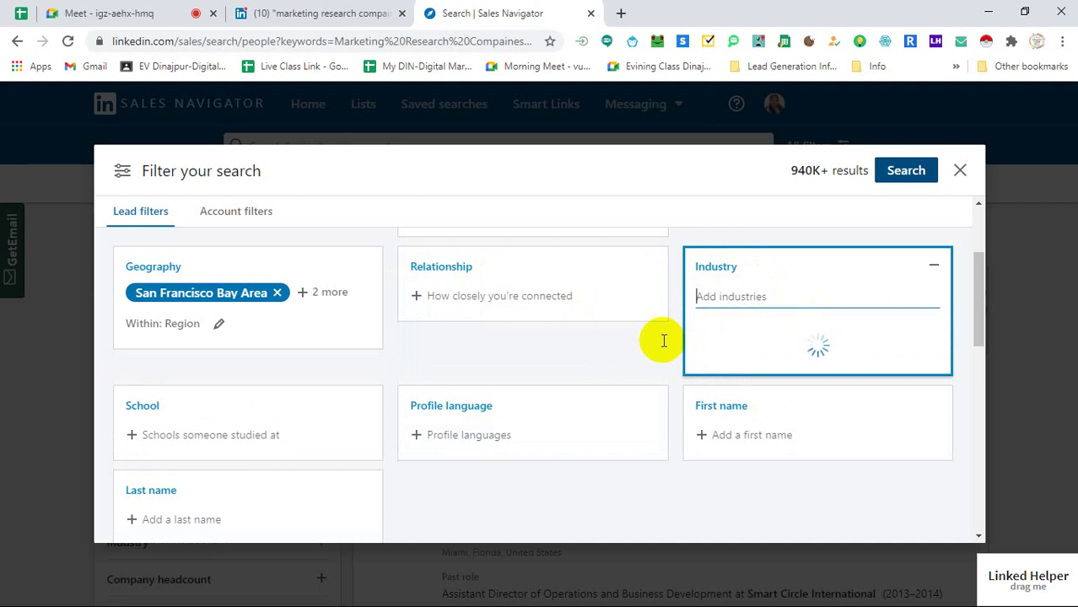
{"action": "scroll", "coordinate": [663, 342], "scroll_direction": "up", "scroll_amount": 1}
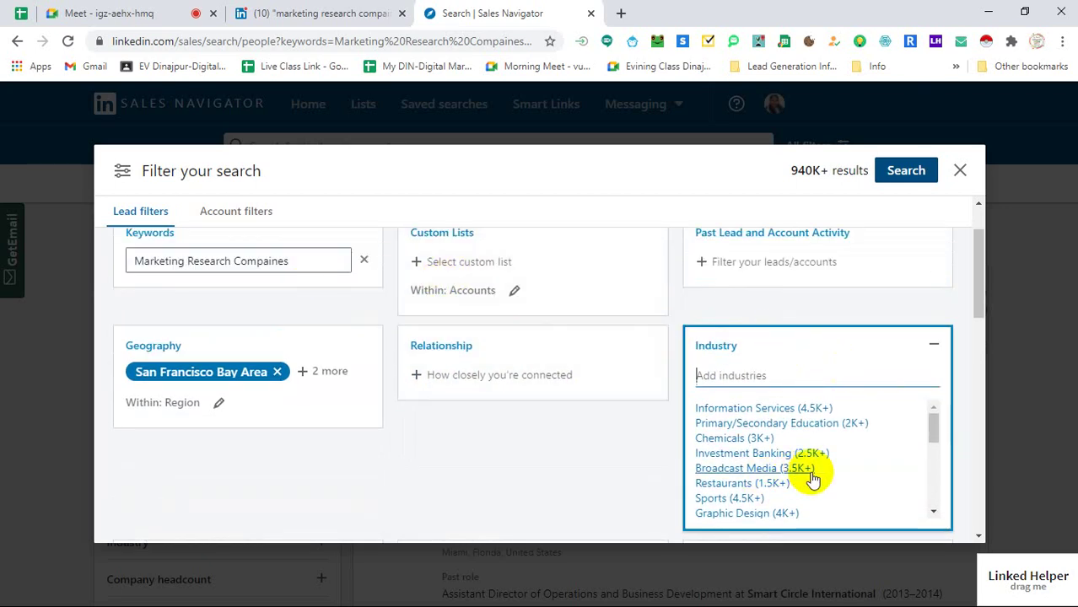
{"action": "scroll", "coordinate": [819, 475], "scroll_direction": "down", "scroll_amount": 1}
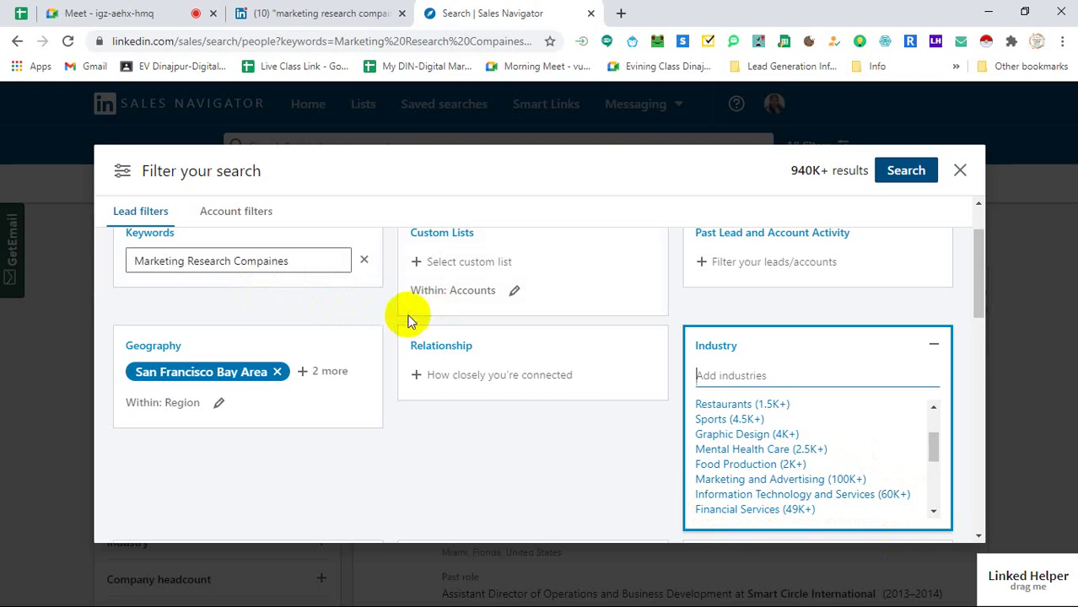
Mute the speaking participants in Google Meet, and back in Sales Navigator include the Marketing and Advertising industry
{"action": "left_click", "coordinate": [100, 14]}
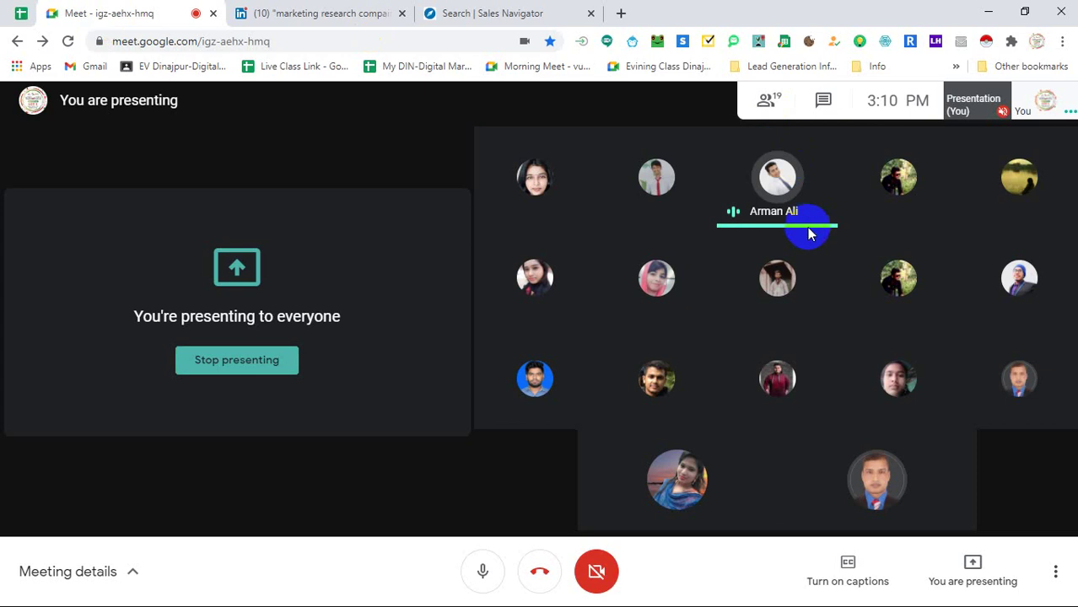
{"action": "left_click", "coordinate": [774, 180]}
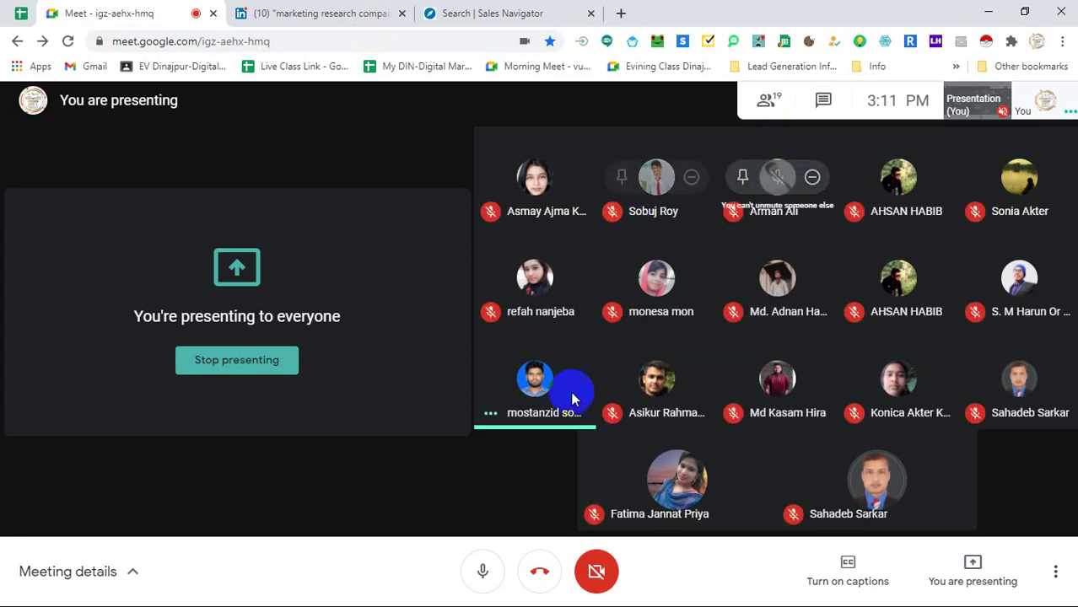
{"action": "mouse_move", "coordinate": [540, 381]}
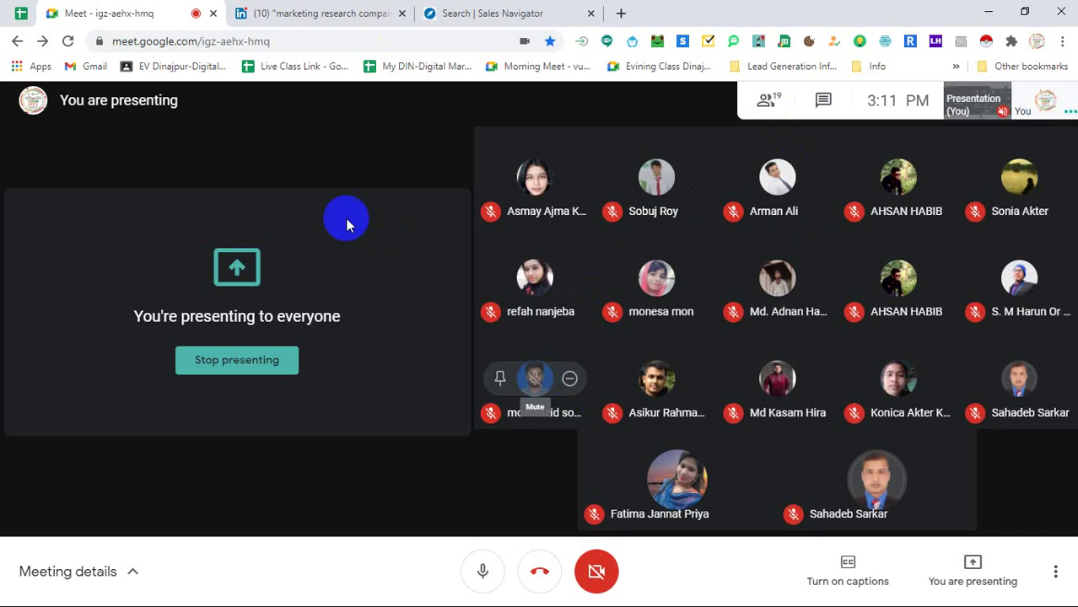
{"action": "left_click", "coordinate": [492, 16]}
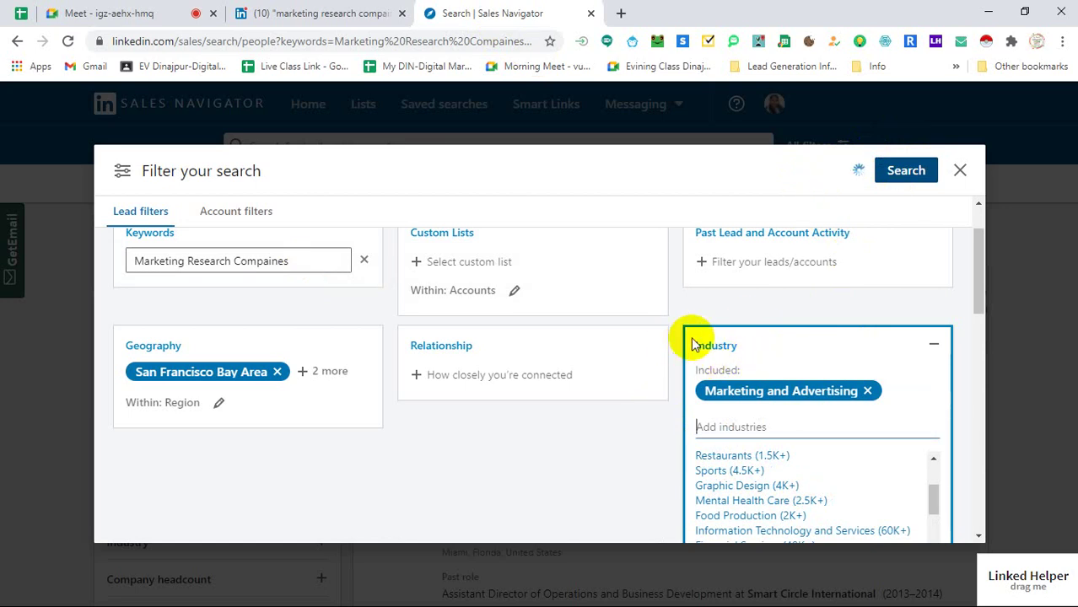
Collapse the Industry filter and look over the available lead filters, from Top filters down to Role & tenure filters
{"action": "left_click", "coordinate": [507, 355]}
{"action": "scroll", "coordinate": [506, 354], "scroll_direction": "up", "scroll_amount": 1}
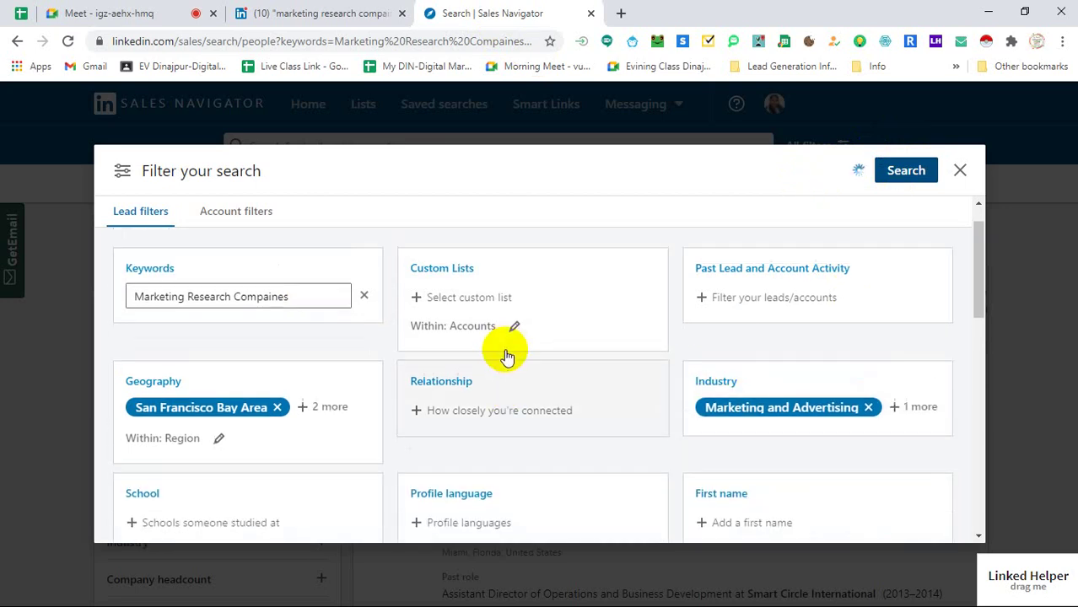
{"action": "scroll", "coordinate": [366, 344], "scroll_direction": "up", "scroll_amount": 1}
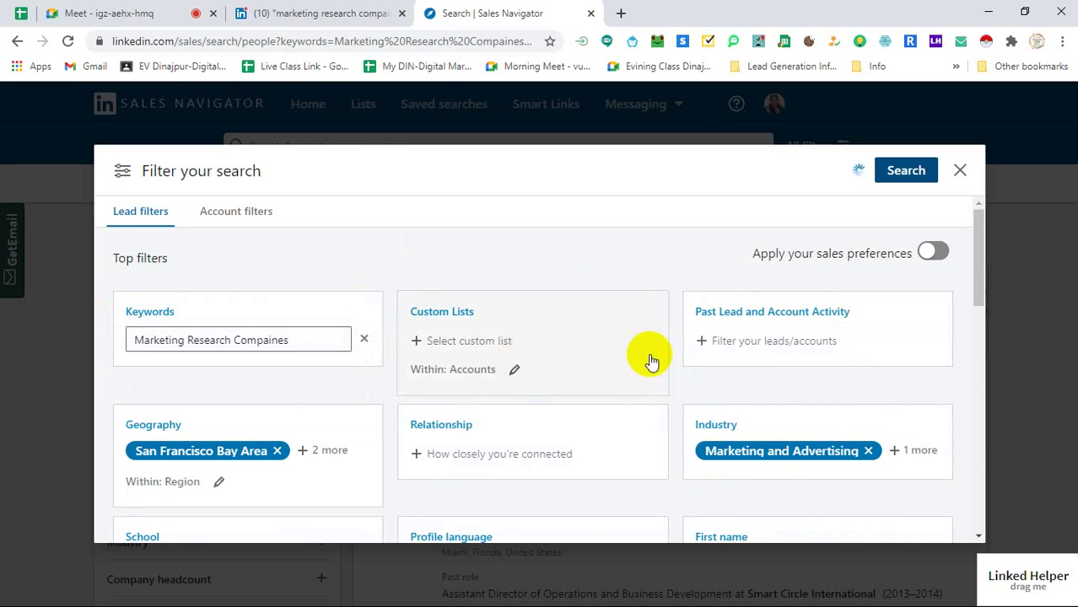
{"action": "scroll", "coordinate": [649, 361], "scroll_direction": "down", "scroll_amount": 1}
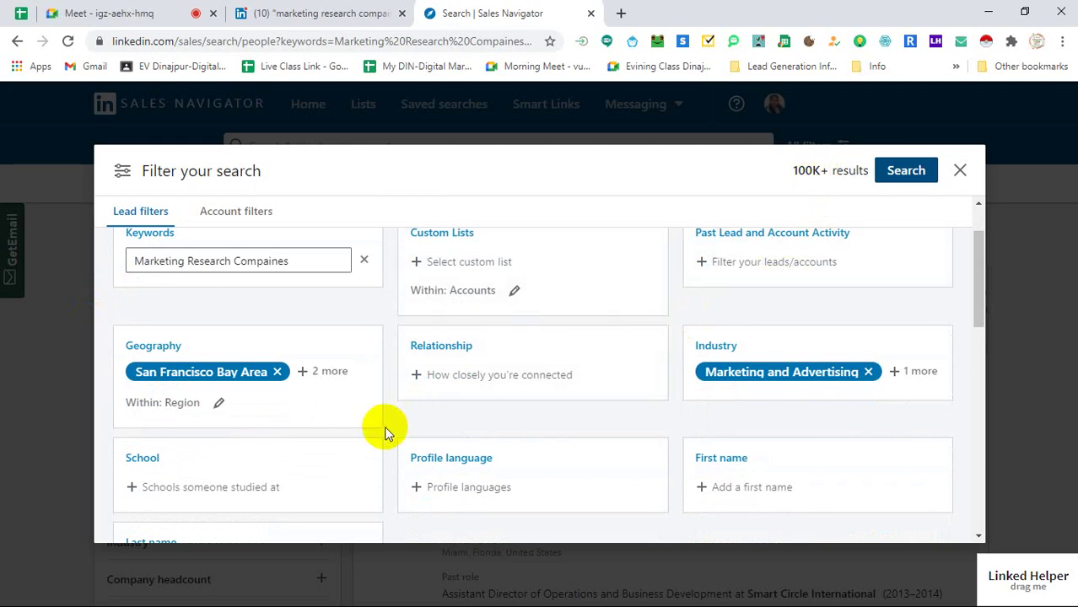
{"action": "scroll", "coordinate": [383, 430], "scroll_direction": "down", "scroll_amount": 1}
{"action": "scroll", "coordinate": [384, 430], "scroll_direction": "down", "scroll_amount": 1}
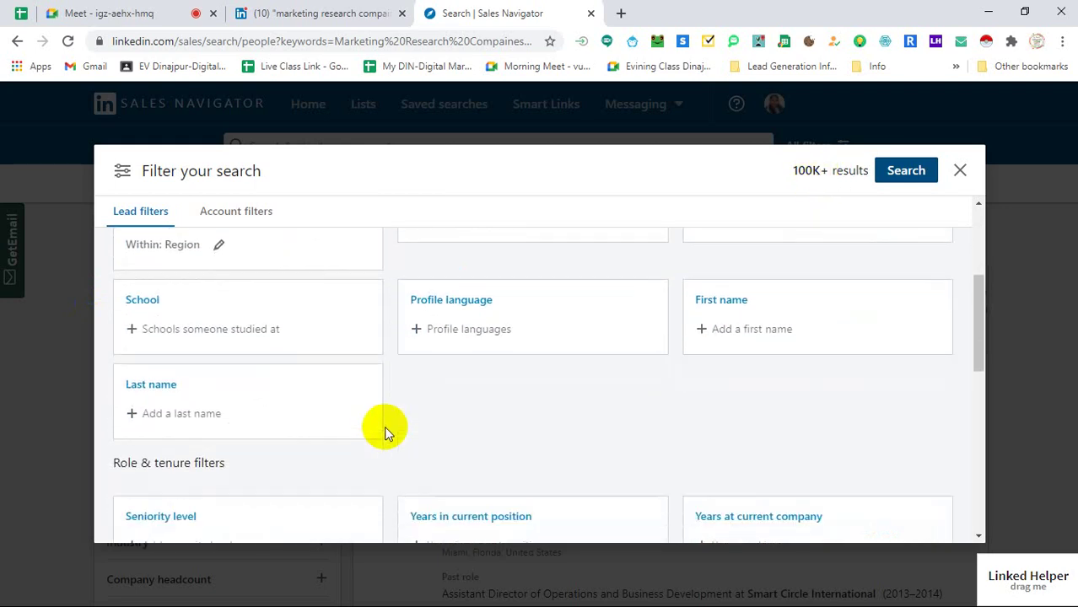
{"action": "scroll", "coordinate": [384, 430], "scroll_direction": "down", "scroll_amount": 1}
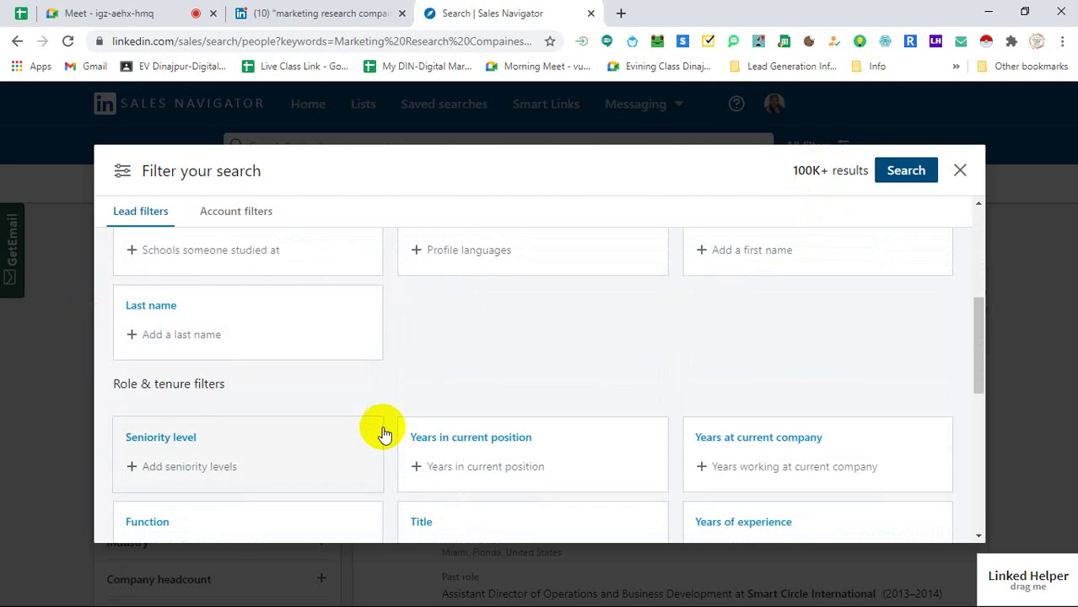
{"action": "scroll", "coordinate": [381, 394], "scroll_direction": "down", "scroll_amount": 2}
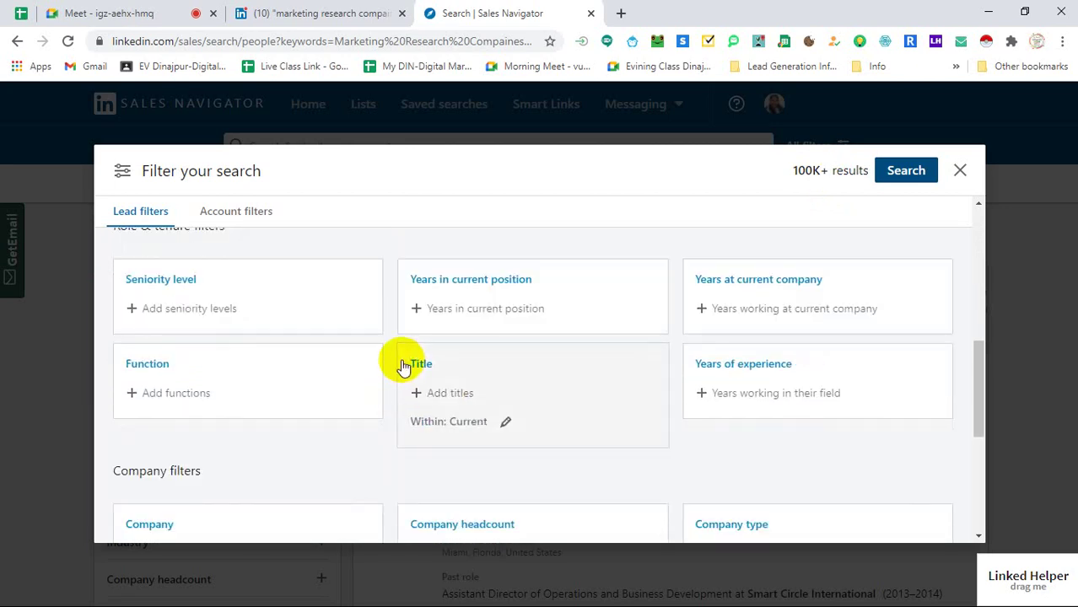
{"action": "scroll", "coordinate": [397, 366], "scroll_direction": "up", "scroll_amount": 3}
{"action": "scroll", "coordinate": [372, 352], "scroll_direction": "up", "scroll_amount": 3}
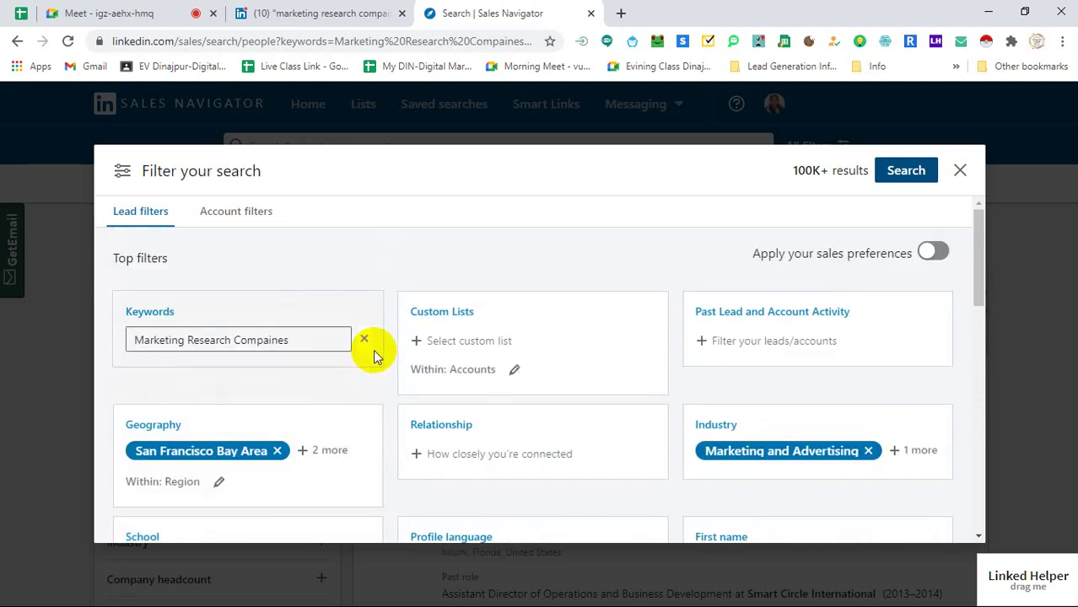
Set the Years of experience filter to 3-5 years and collapse it
{"action": "scroll", "coordinate": [373, 349], "scroll_direction": "down", "scroll_amount": 3}
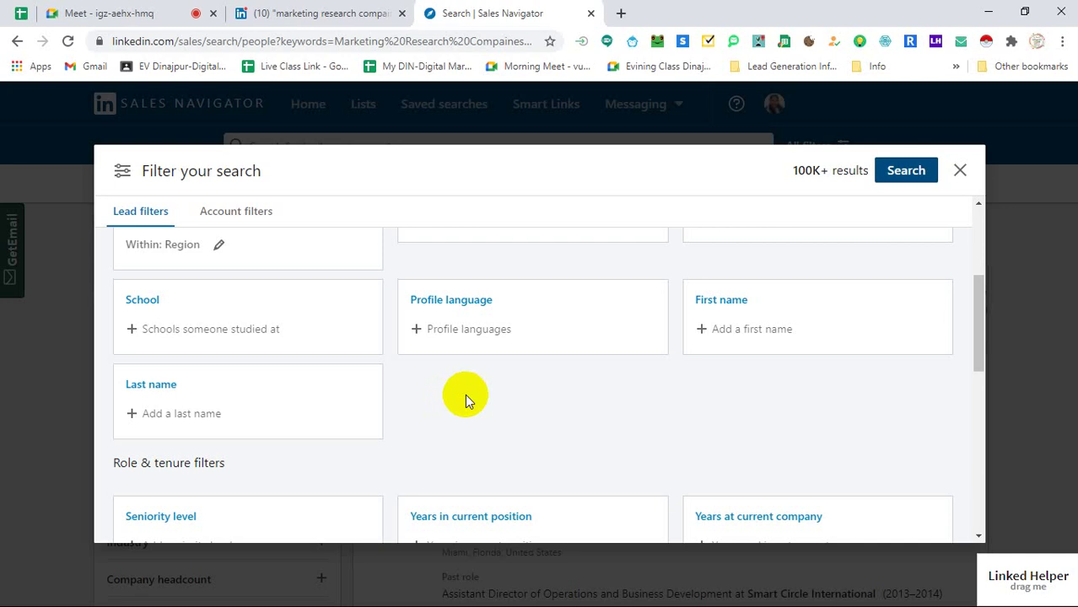
{"action": "scroll", "coordinate": [465, 394], "scroll_direction": "down", "scroll_amount": 2}
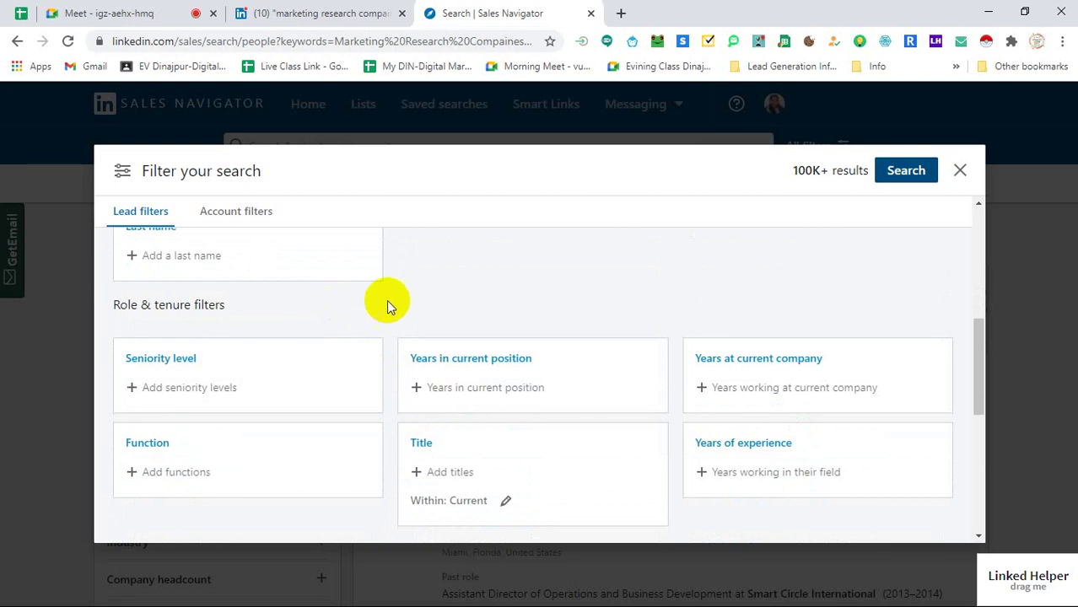
{"action": "scroll", "coordinate": [390, 300], "scroll_direction": "down", "scroll_amount": 1}
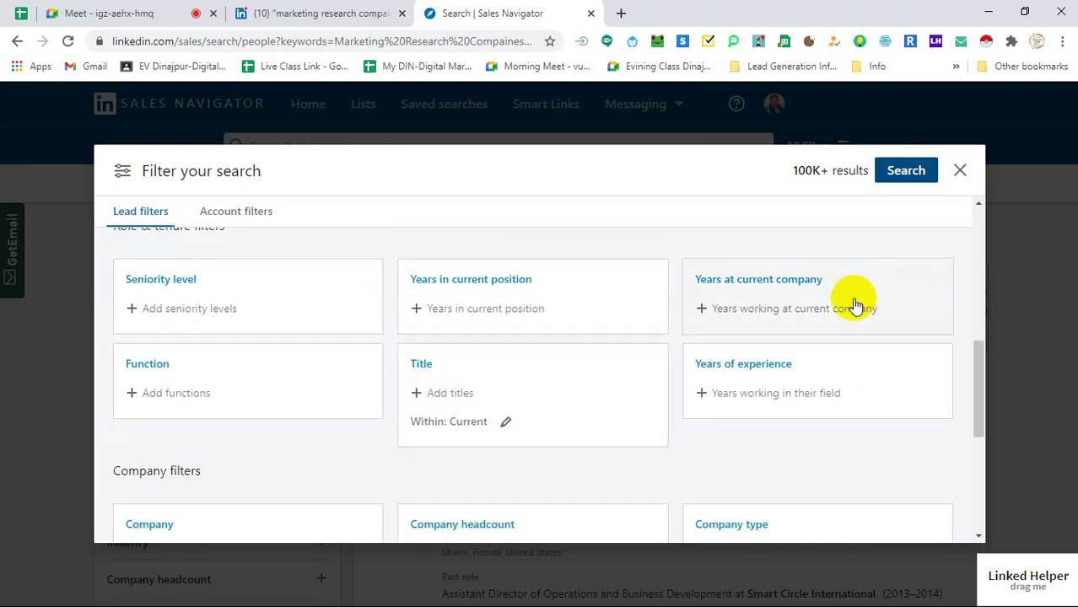
{"action": "left_click", "coordinate": [740, 390]}
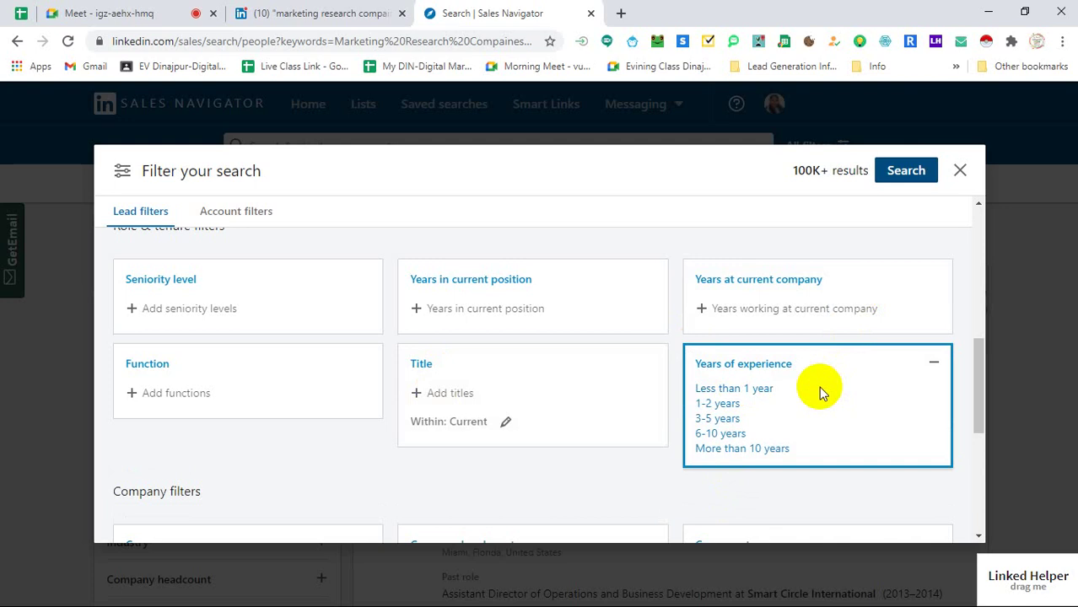
{"action": "left_click", "coordinate": [713, 419]}
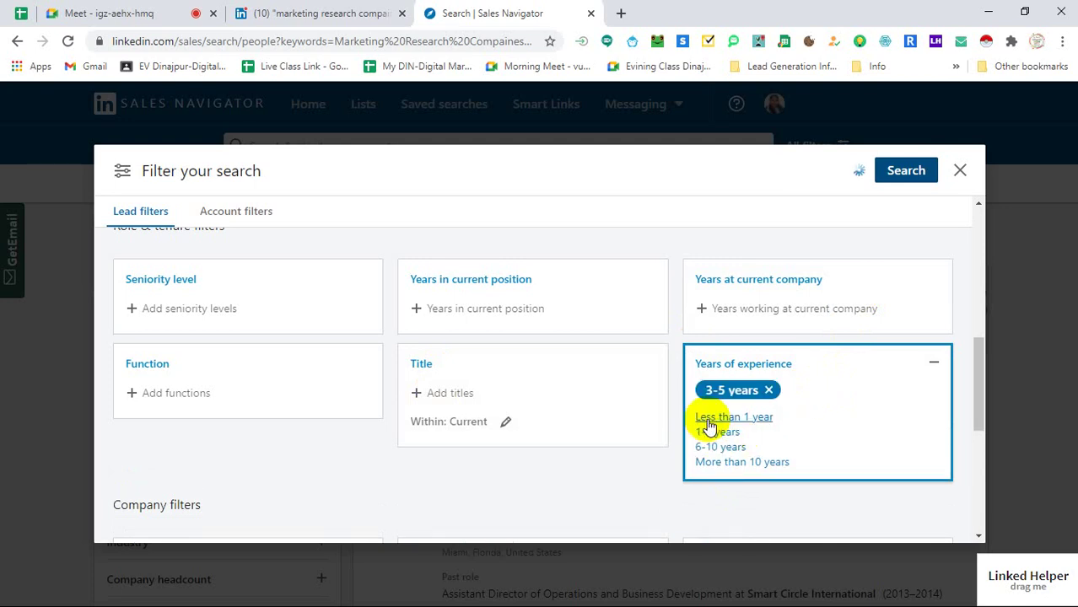
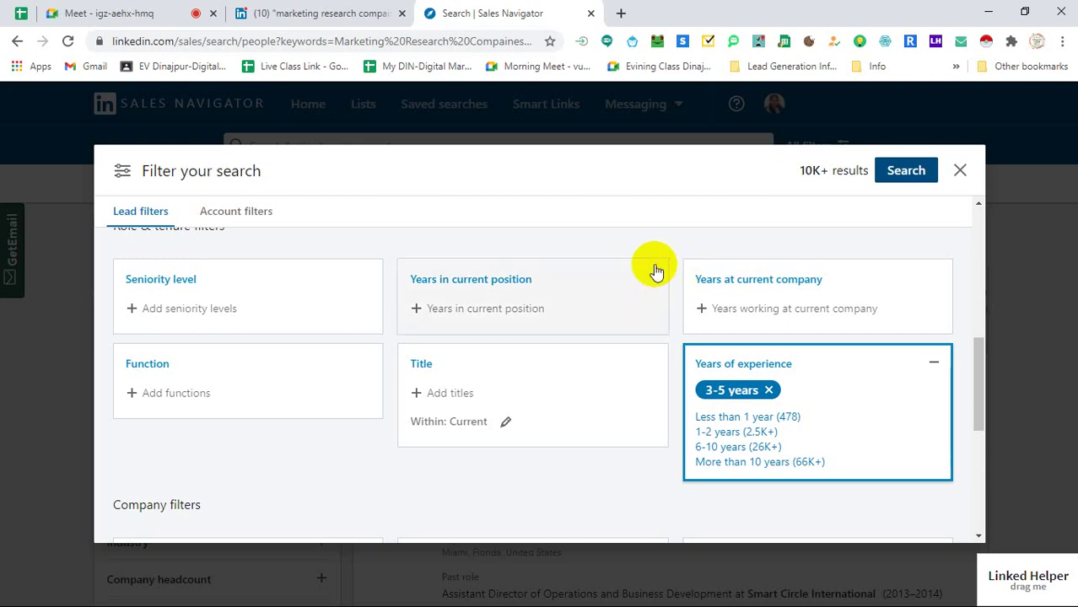
{"action": "left_click", "coordinate": [667, 261]}
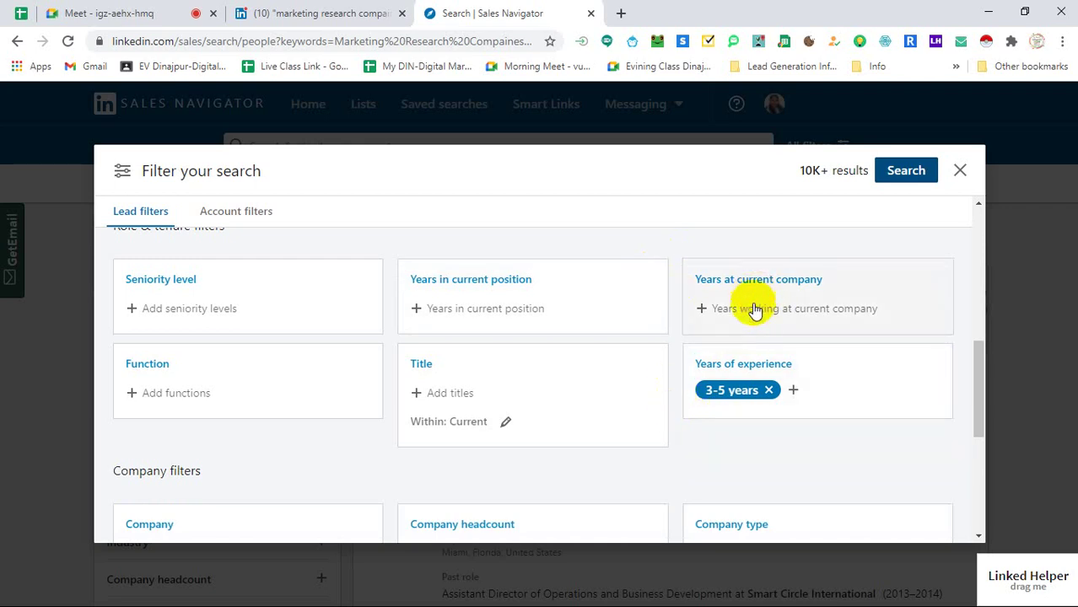
Look through the Company type filter's options among the company filters and collapse it without choosing any
{"action": "scroll", "coordinate": [442, 372], "scroll_direction": "down", "scroll_amount": 2}
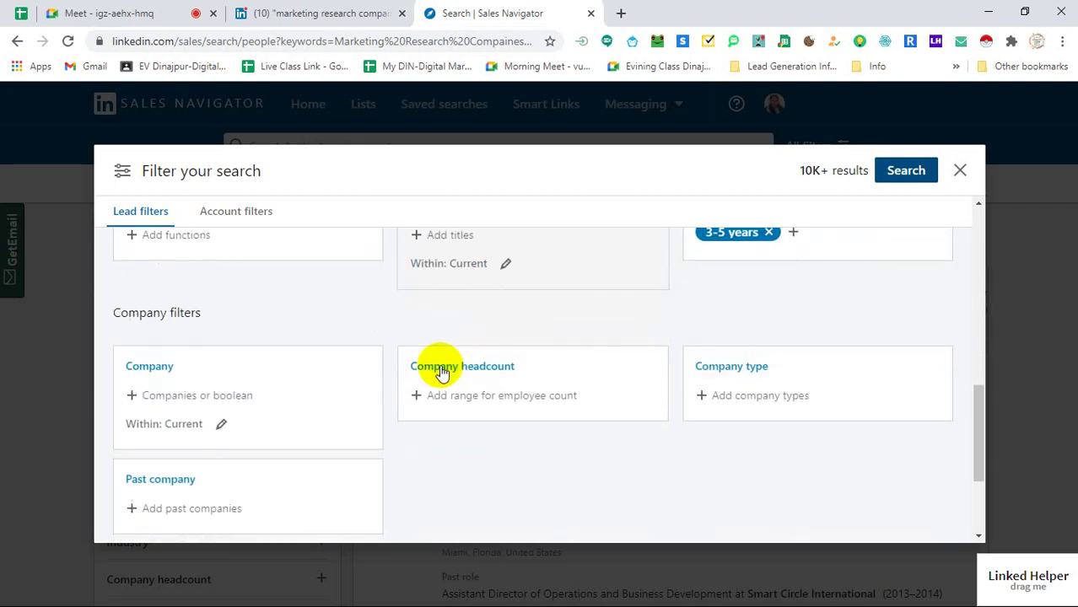
{"action": "scroll", "coordinate": [422, 362], "scroll_direction": "down", "scroll_amount": 1}
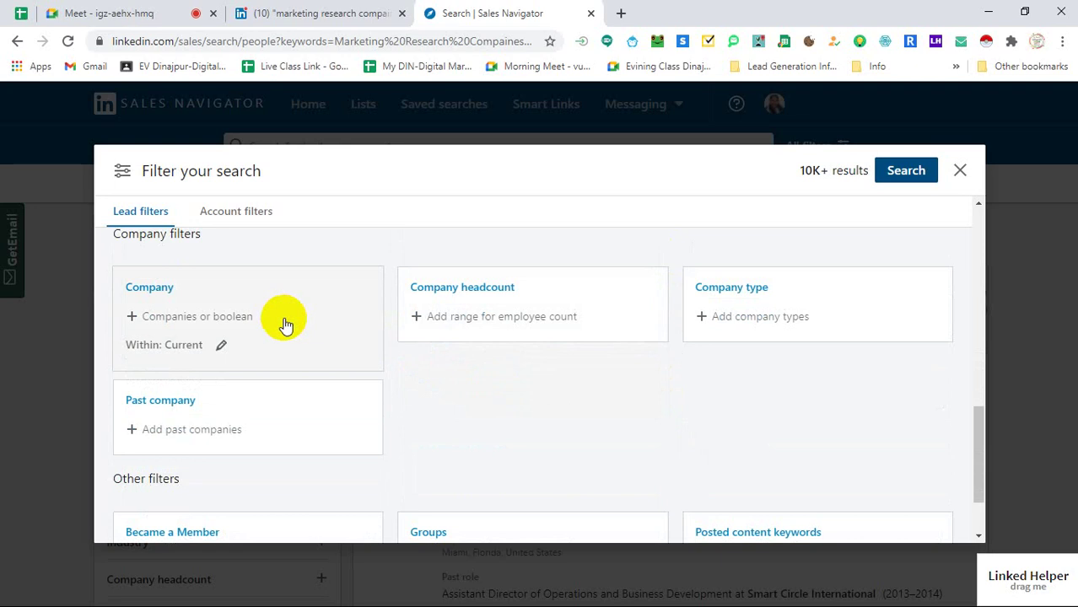
{"action": "left_click", "coordinate": [797, 312]}
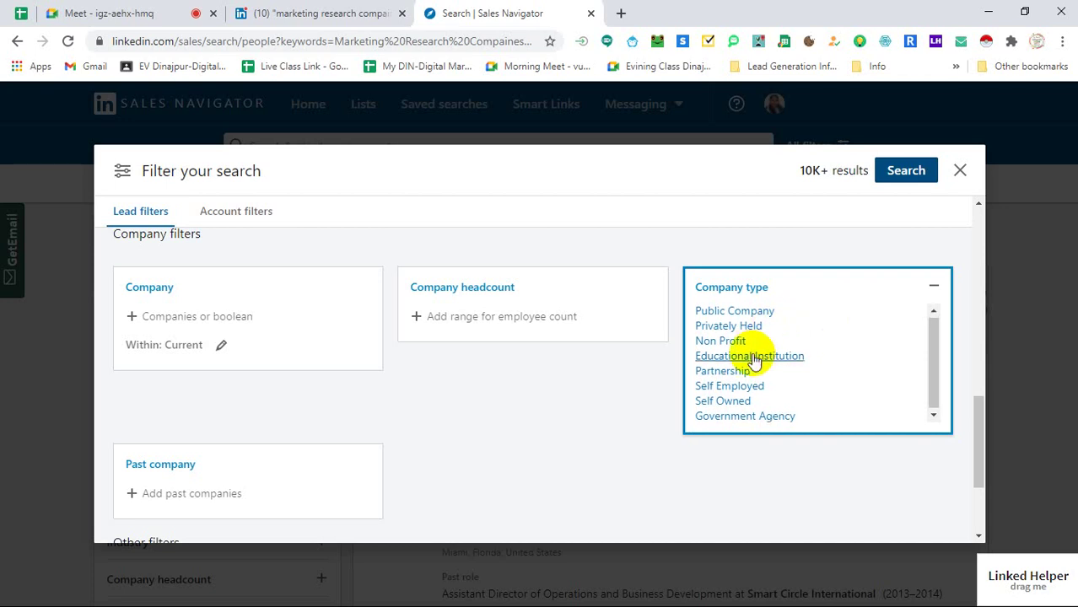
{"action": "scroll", "coordinate": [793, 371], "scroll_direction": "up", "scroll_amount": 3}
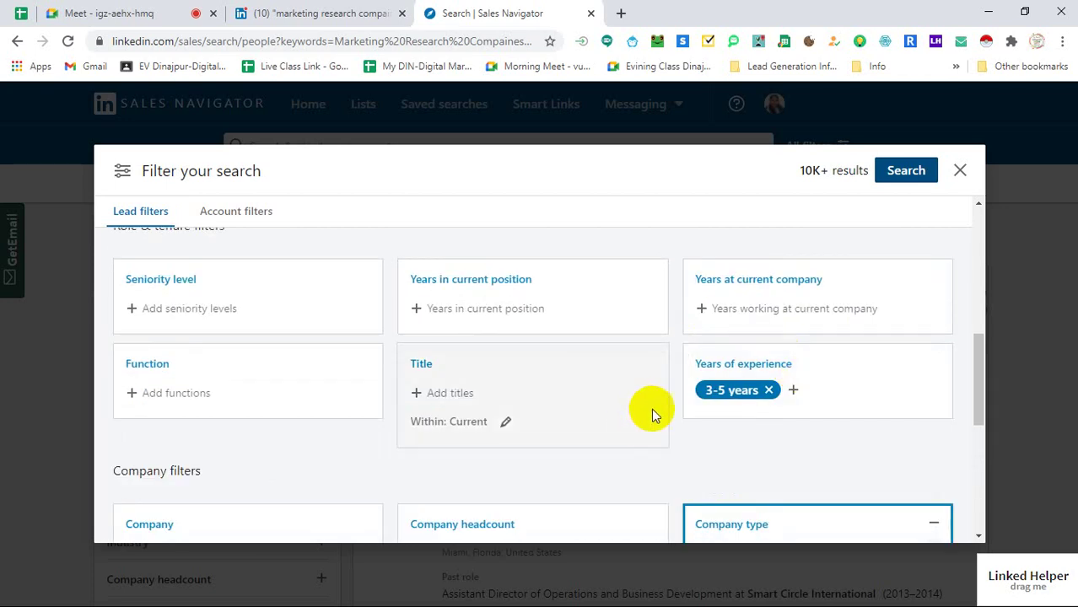
{"action": "scroll", "coordinate": [651, 408], "scroll_direction": "down", "scroll_amount": 3}
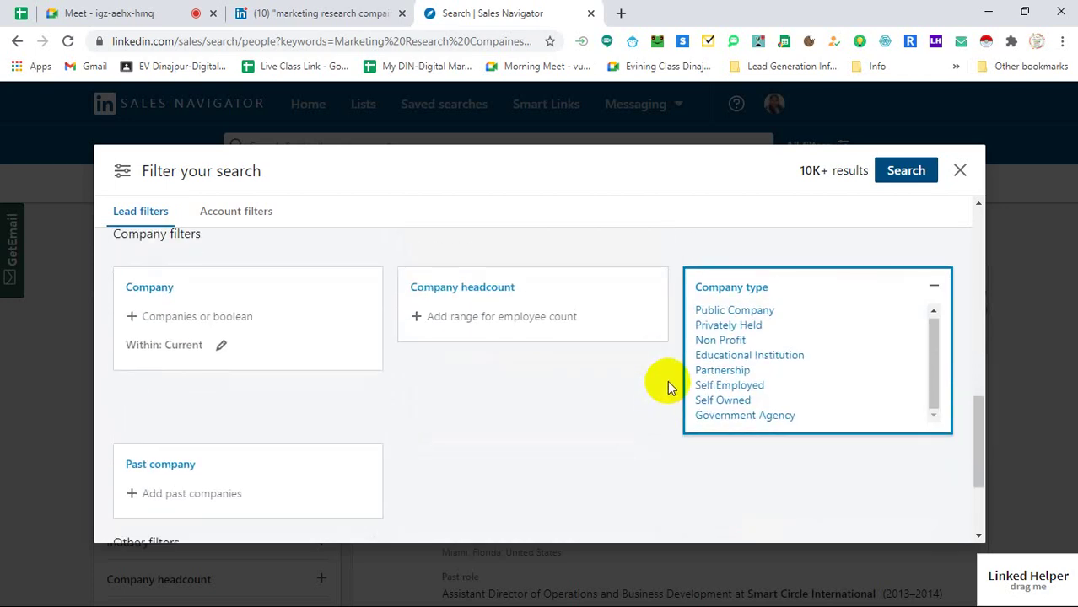
{"action": "left_click", "coordinate": [659, 356]}
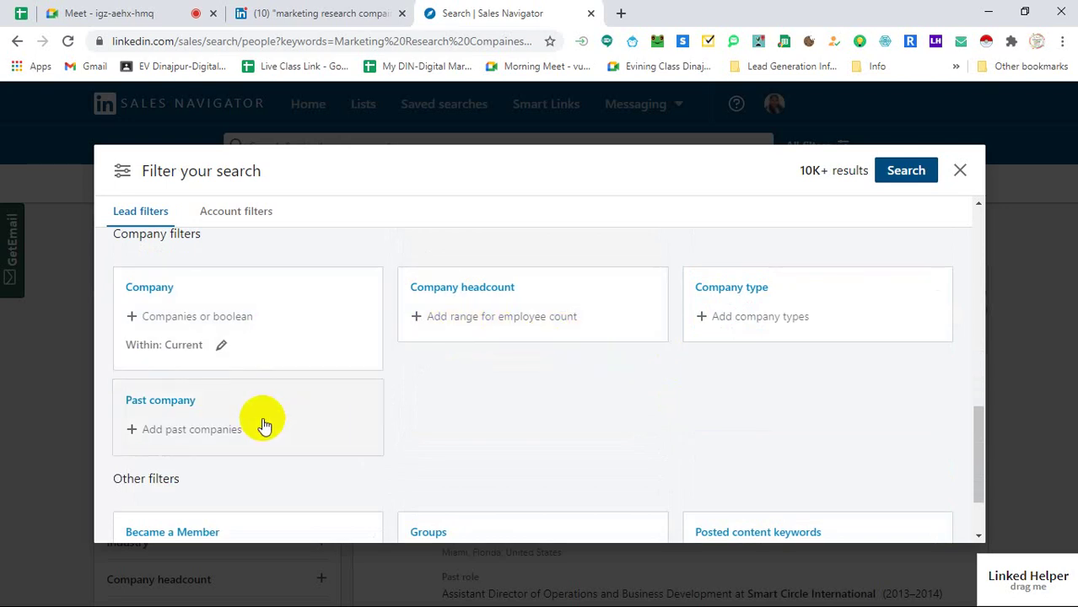
Open the Past company filter, collapse it unset, and view the Other filters section
{"action": "left_click", "coordinate": [218, 422]}
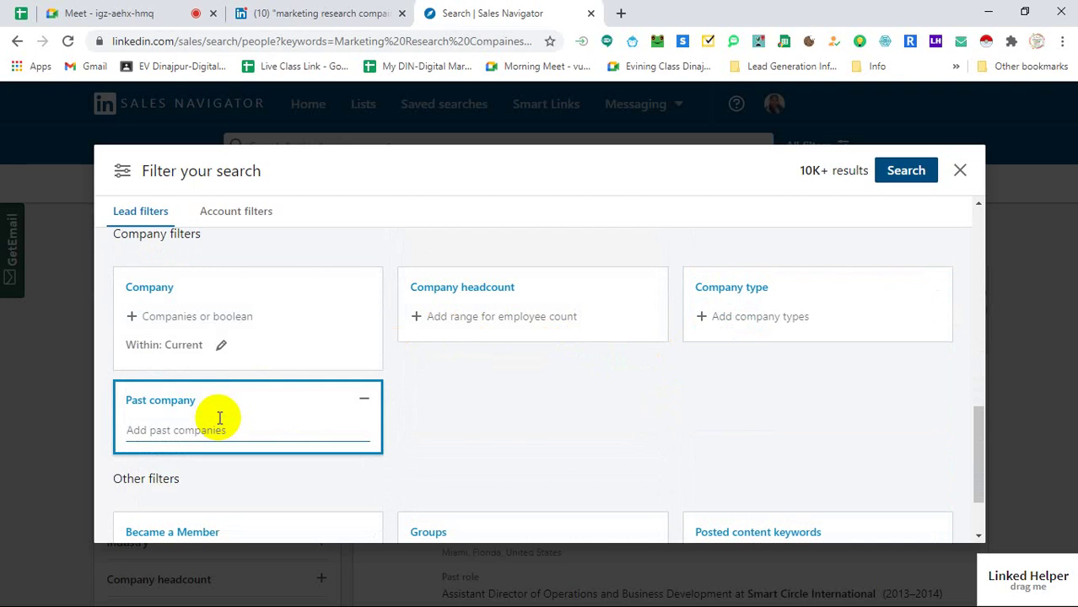
{"action": "left_click", "coordinate": [443, 416]}
{"action": "scroll", "coordinate": [443, 416], "scroll_direction": "down", "scroll_amount": 1}
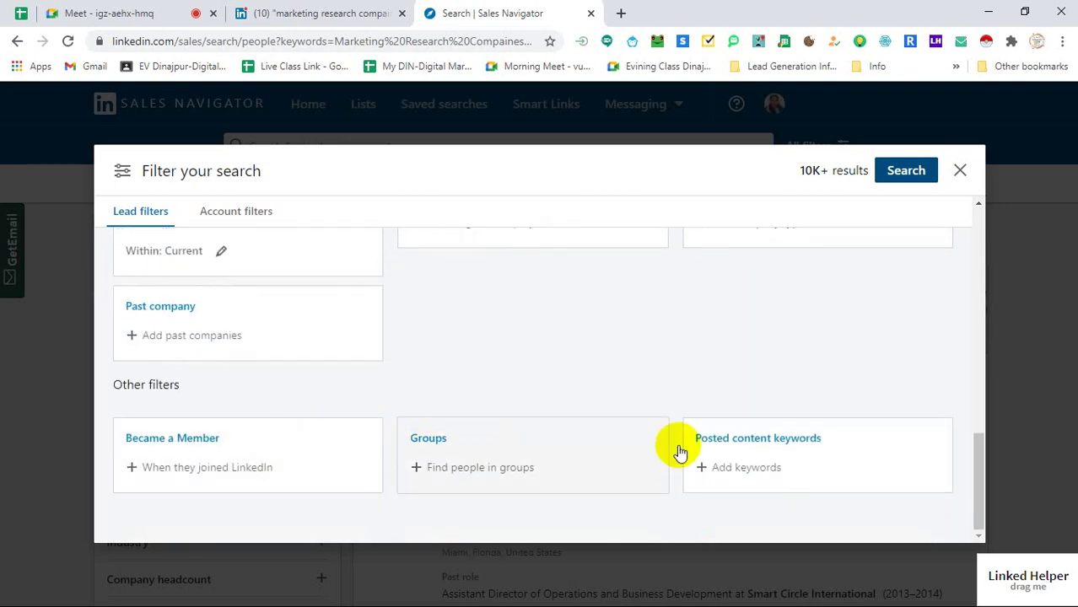
Review the chosen top filters and run the lead search with them
{"action": "scroll", "coordinate": [704, 373], "scroll_direction": "up", "scroll_amount": 5}
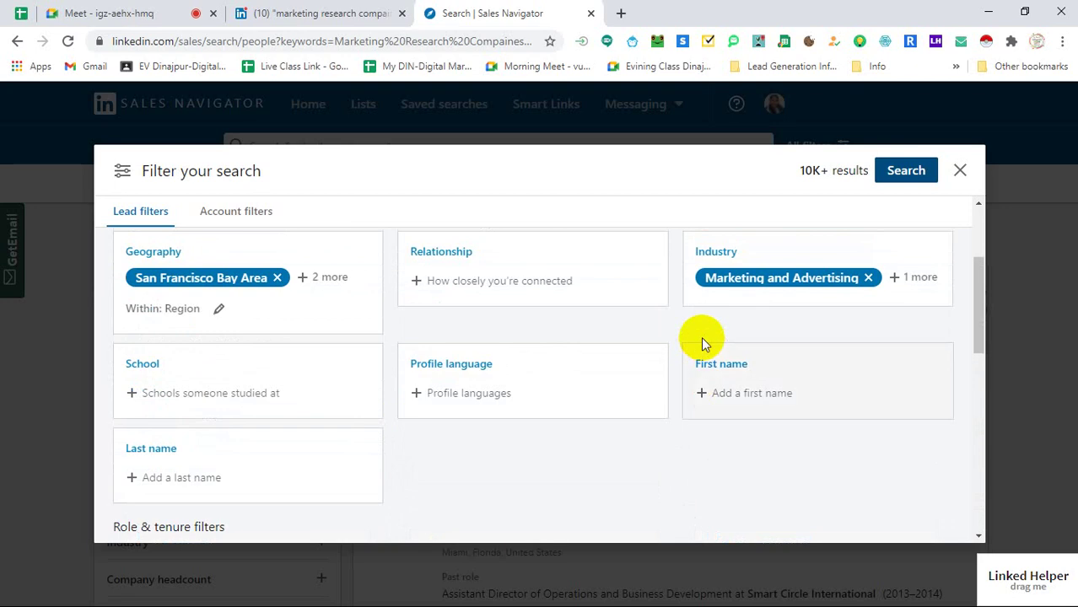
{"action": "scroll", "coordinate": [701, 337], "scroll_direction": "up", "scroll_amount": 2}
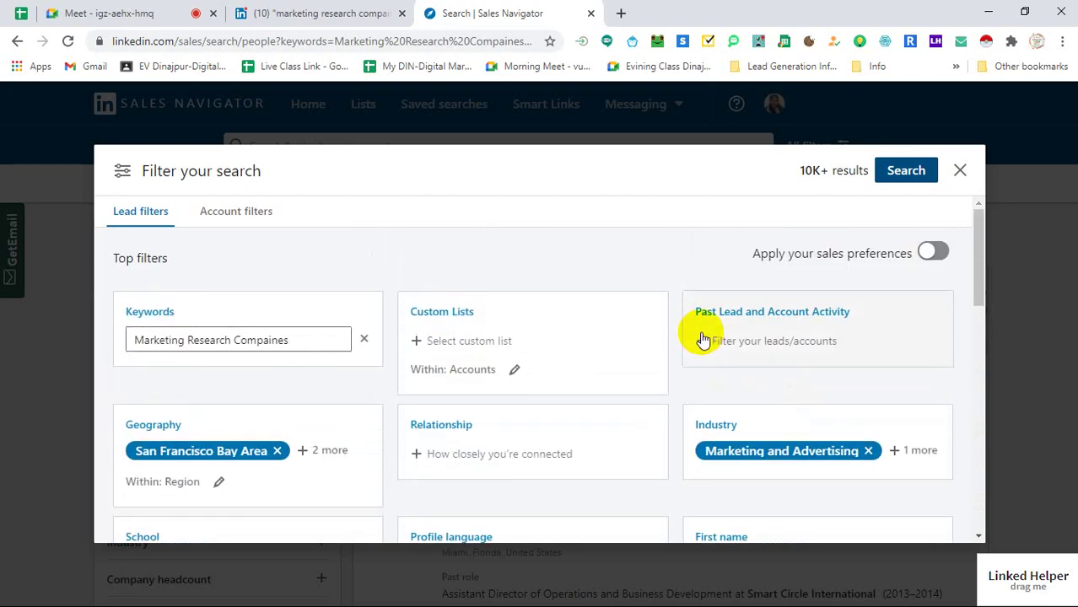
{"action": "left_click", "coordinate": [893, 173]}
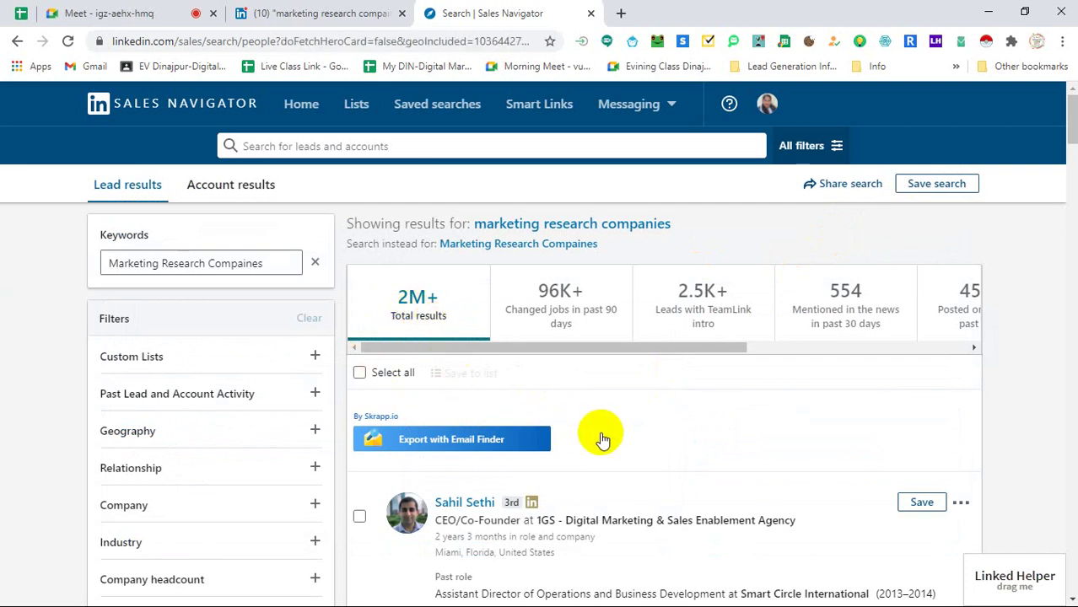
Examine the applied geography, industry and experience filters and browse the resulting leads' names, roles, companies and locations
{"action": "scroll", "coordinate": [599, 430], "scroll_direction": "down", "scroll_amount": 1}
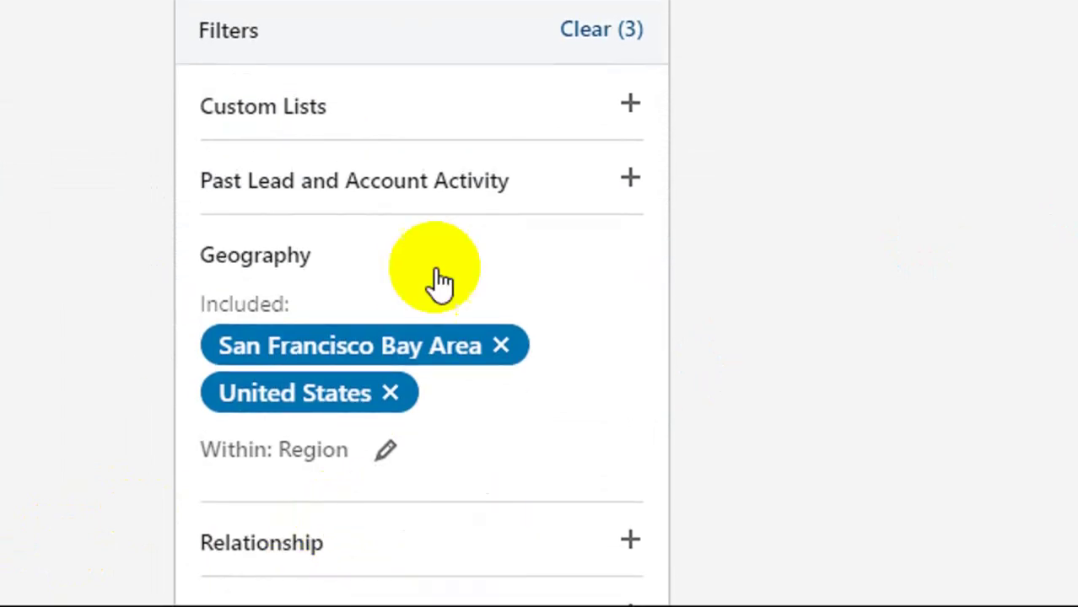
{"action": "scroll", "coordinate": [220, 444], "scroll_direction": "down", "scroll_amount": 4}
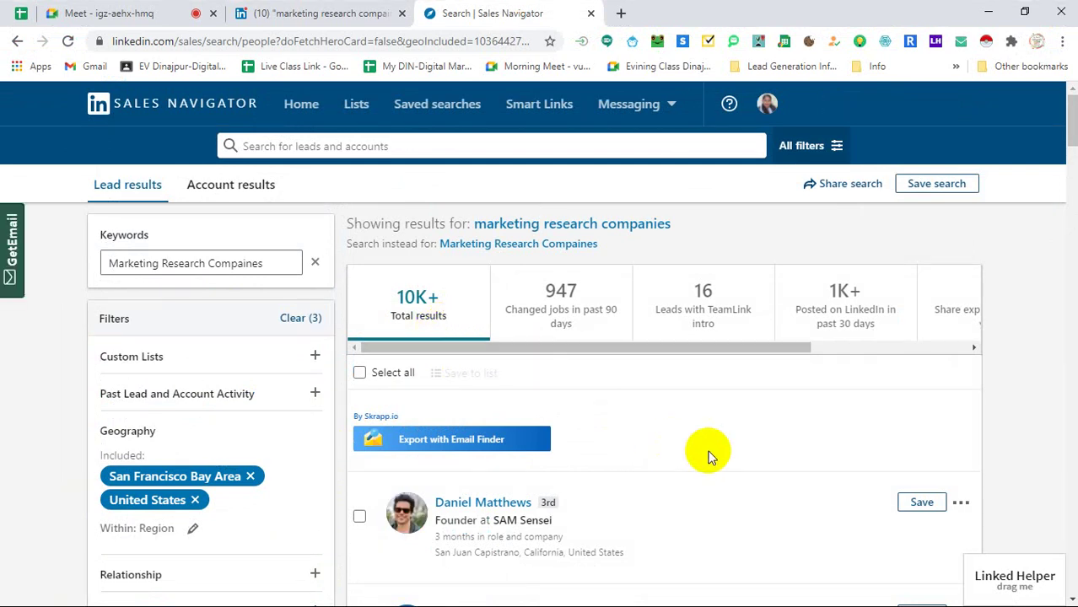
{"action": "scroll", "coordinate": [711, 455], "scroll_direction": "down", "scroll_amount": 1}
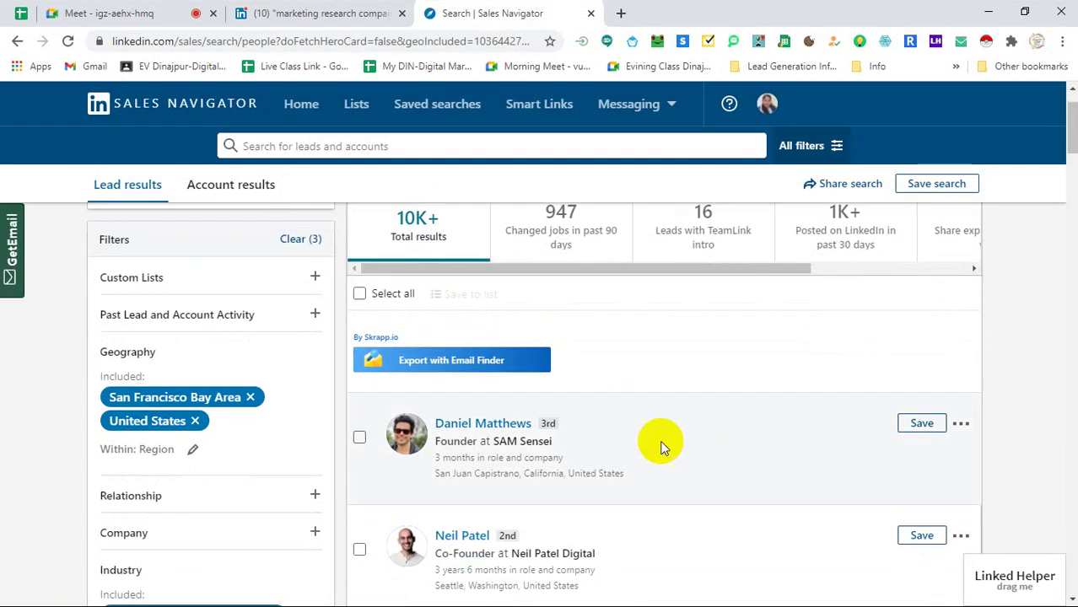
{"action": "scroll", "coordinate": [603, 474], "scroll_direction": "down", "scroll_amount": 1}
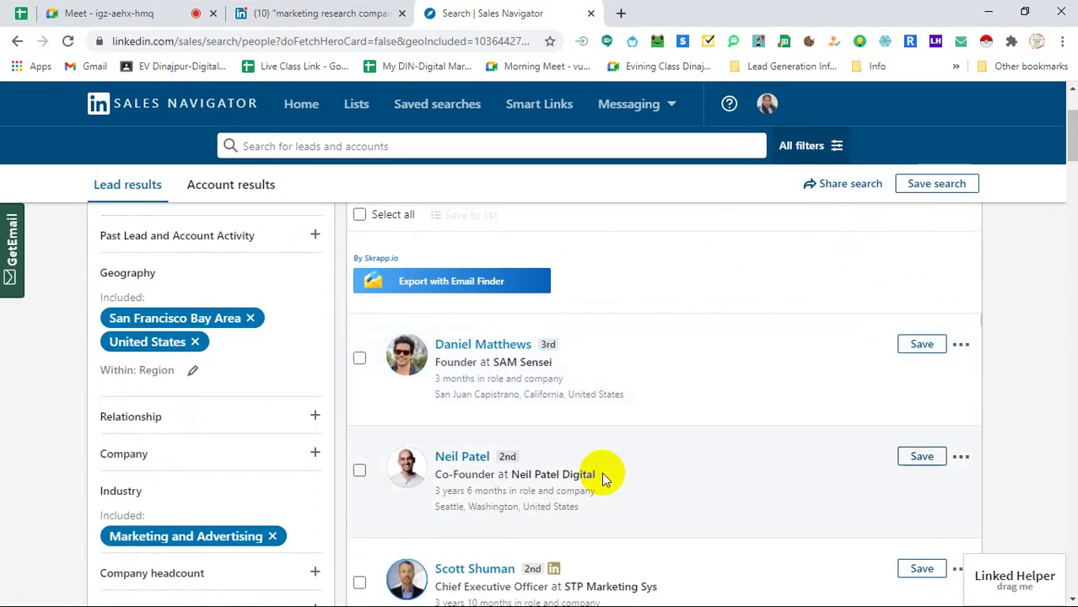
{"action": "scroll", "coordinate": [603, 477], "scroll_direction": "down", "scroll_amount": 1}
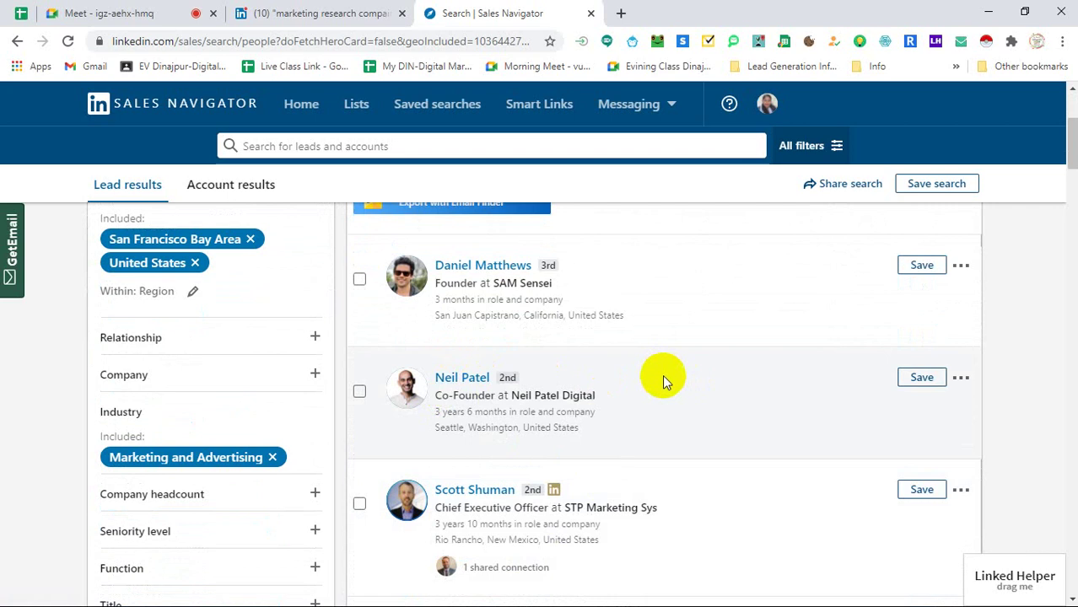
{"action": "scroll", "coordinate": [662, 378], "scroll_direction": "down", "scroll_amount": 5}
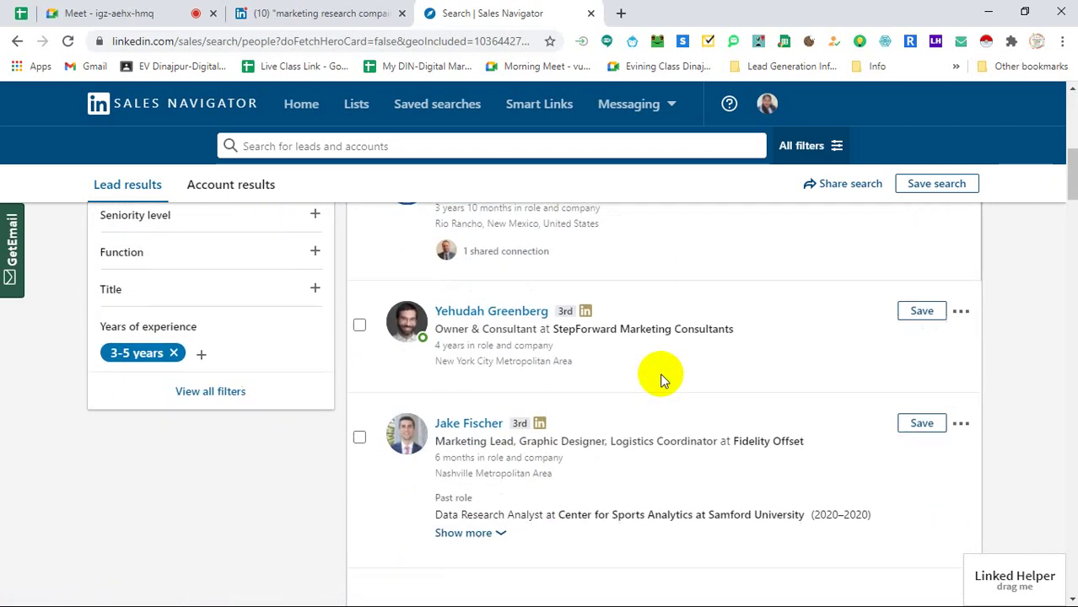
{"action": "scroll", "coordinate": [662, 378], "scroll_direction": "up", "scroll_amount": 8}
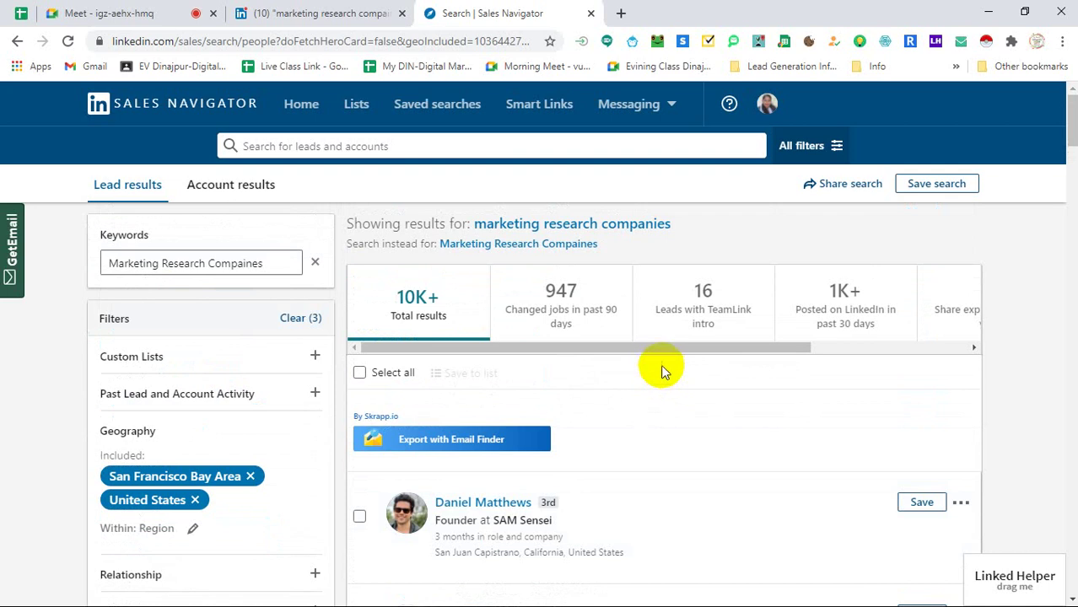
{"action": "scroll", "coordinate": [691, 422], "scroll_direction": "down", "scroll_amount": 1}
{"action": "scroll", "coordinate": [688, 414], "scroll_direction": "down", "scroll_amount": 2}
{"action": "scroll", "coordinate": [679, 414], "scroll_direction": "up", "scroll_amount": 2}
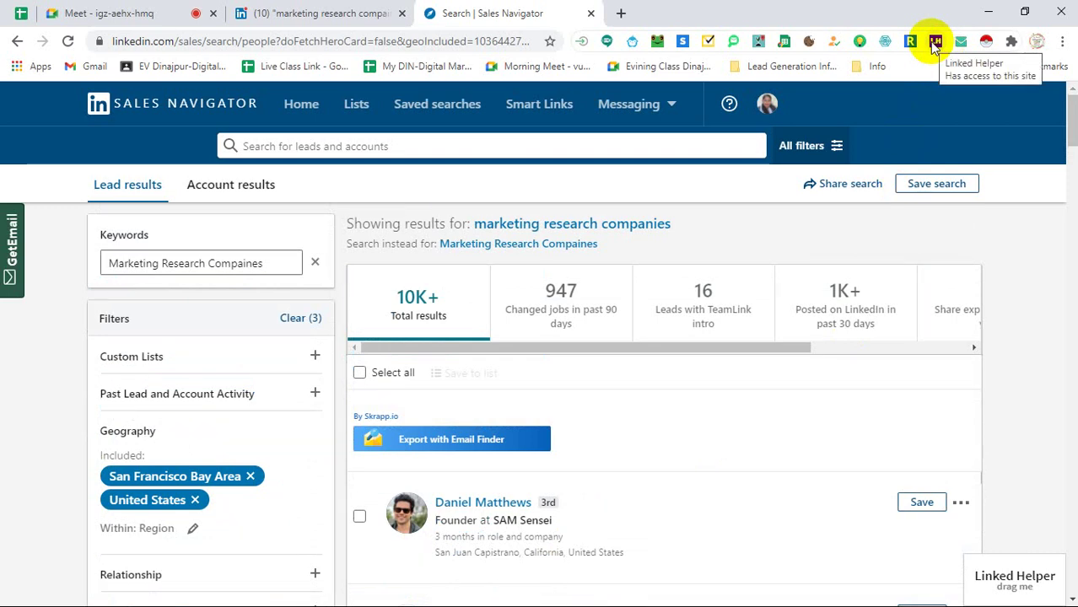
Expand the Linked Helper widget on the lead results page
{"action": "left_click", "coordinate": [909, 351]}
{"action": "left_click_drag", "start_coordinate": [918, 352], "coordinate": [613, 351]}
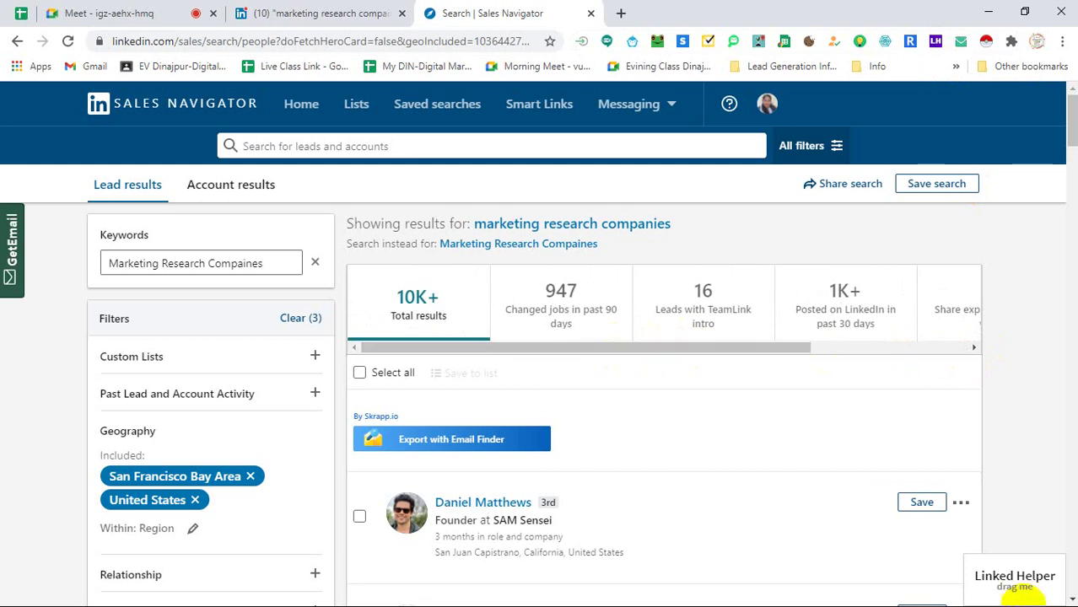
{"action": "left_click", "coordinate": [978, 574]}
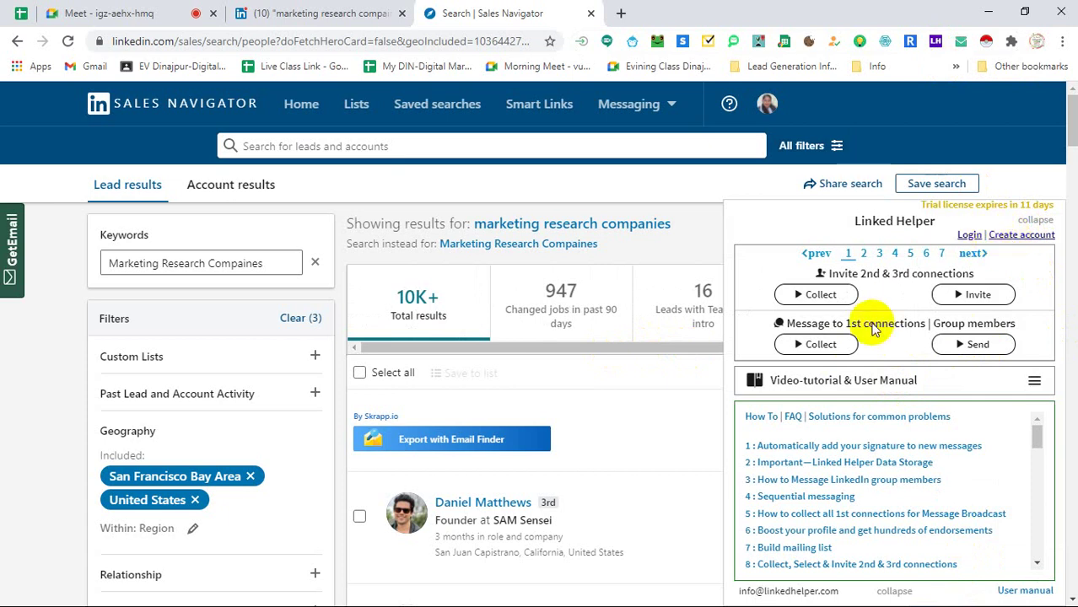
{"action": "scroll", "coordinate": [874, 300], "scroll_direction": "down", "scroll_amount": 1}
{"action": "scroll", "coordinate": [872, 299], "scroll_direction": "down", "scroll_amount": 3}
{"action": "scroll", "coordinate": [872, 300], "scroll_direction": "up", "scroll_amount": 3}
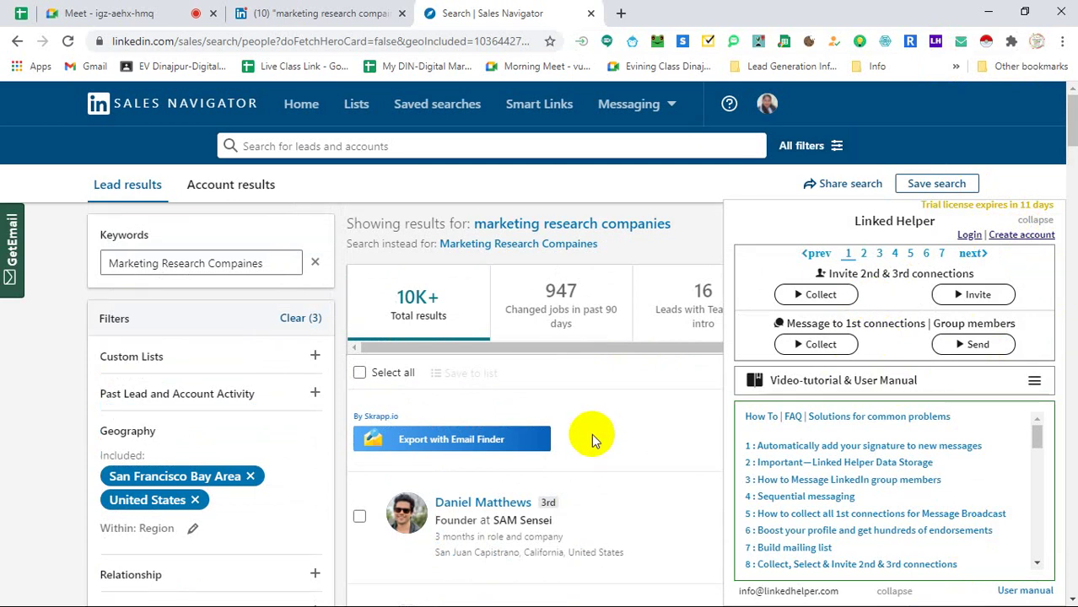
{"action": "mouse_move", "coordinate": [882, 9]}
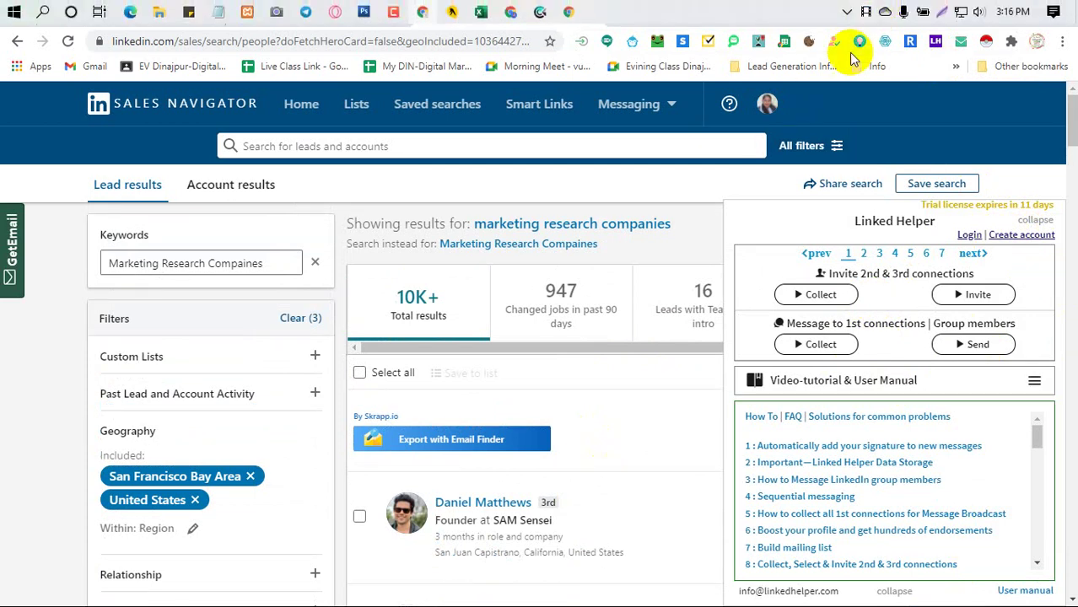
Check the Google Meet call and the LinkedIn people search results, and return to the Sales Navigator lead results
{"action": "left_click", "coordinate": [143, 15]}
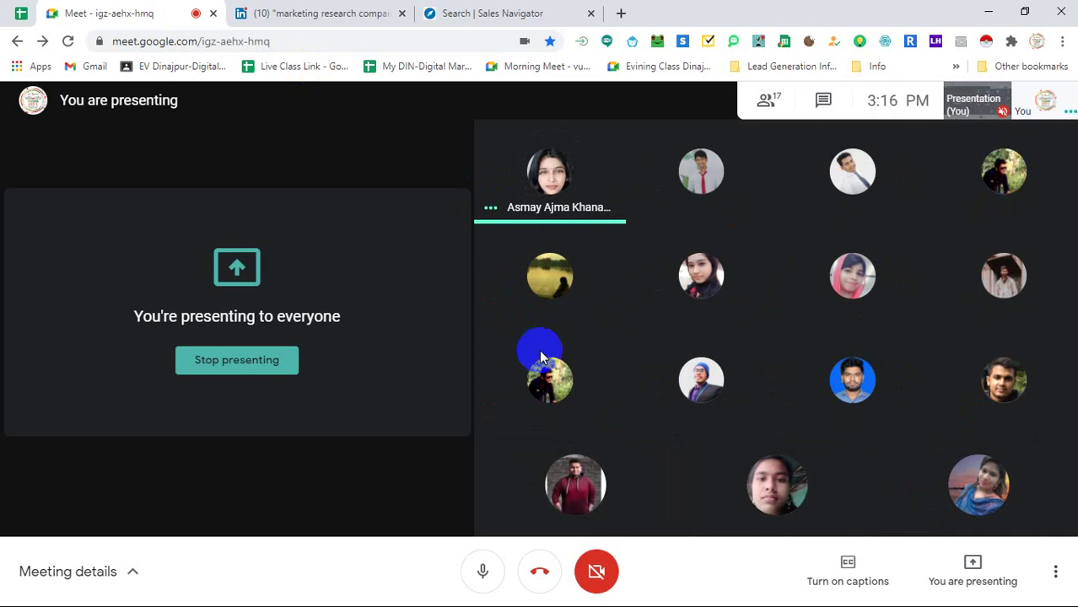
{"action": "left_click", "coordinate": [305, 16]}
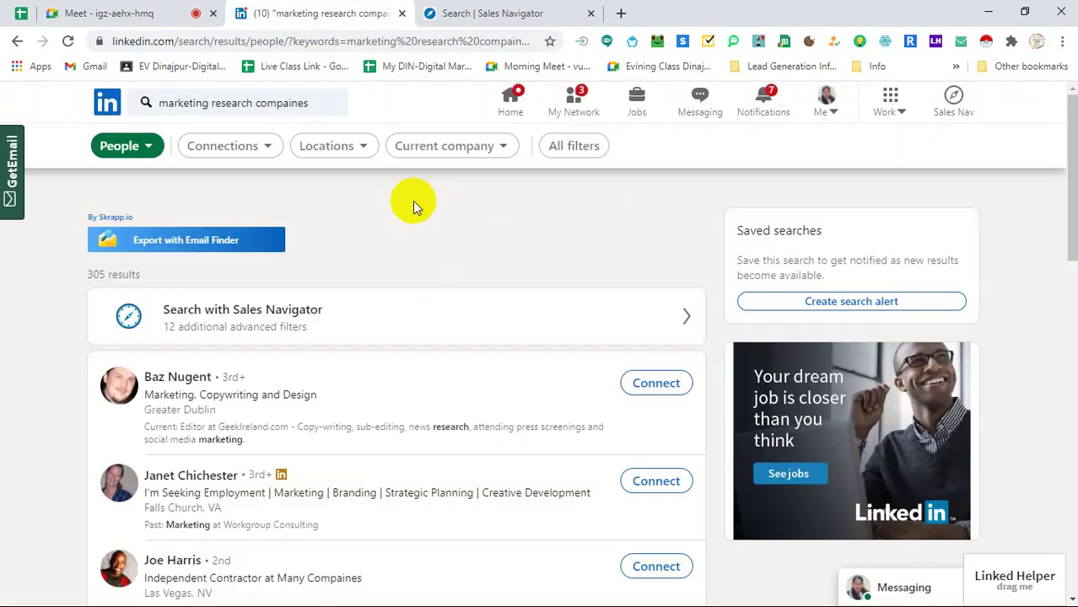
{"action": "left_click", "coordinate": [145, 17]}
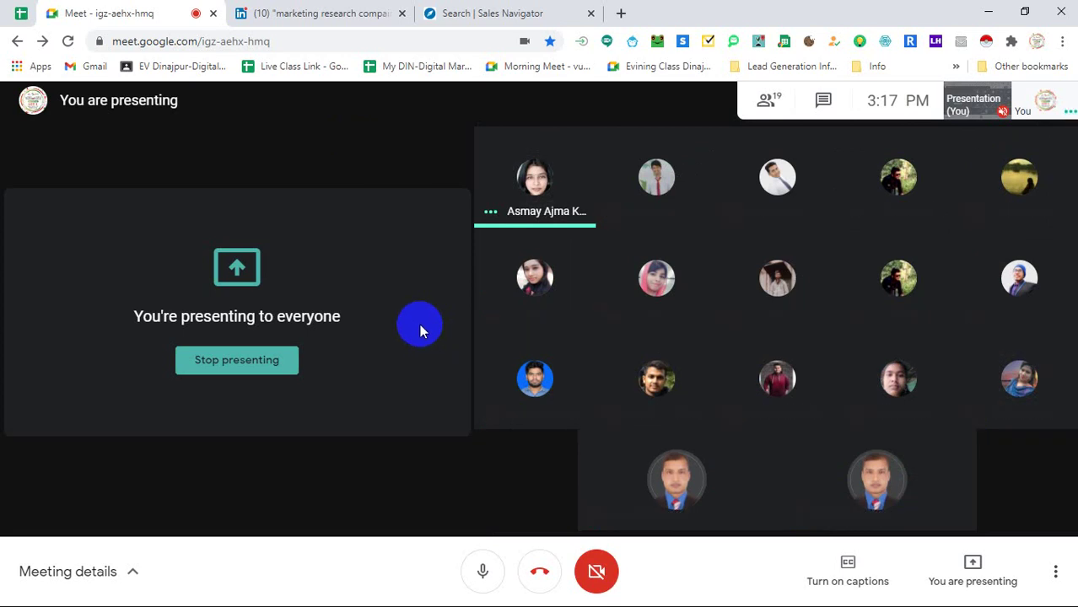
{"action": "left_click", "coordinate": [337, 15]}
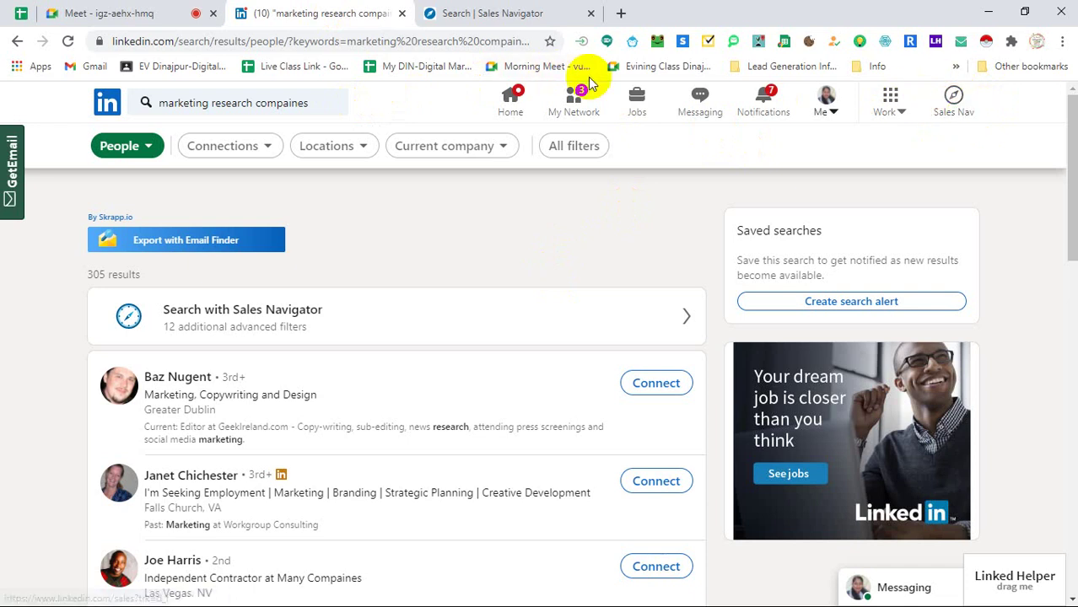
{"action": "left_click", "coordinate": [475, 18]}
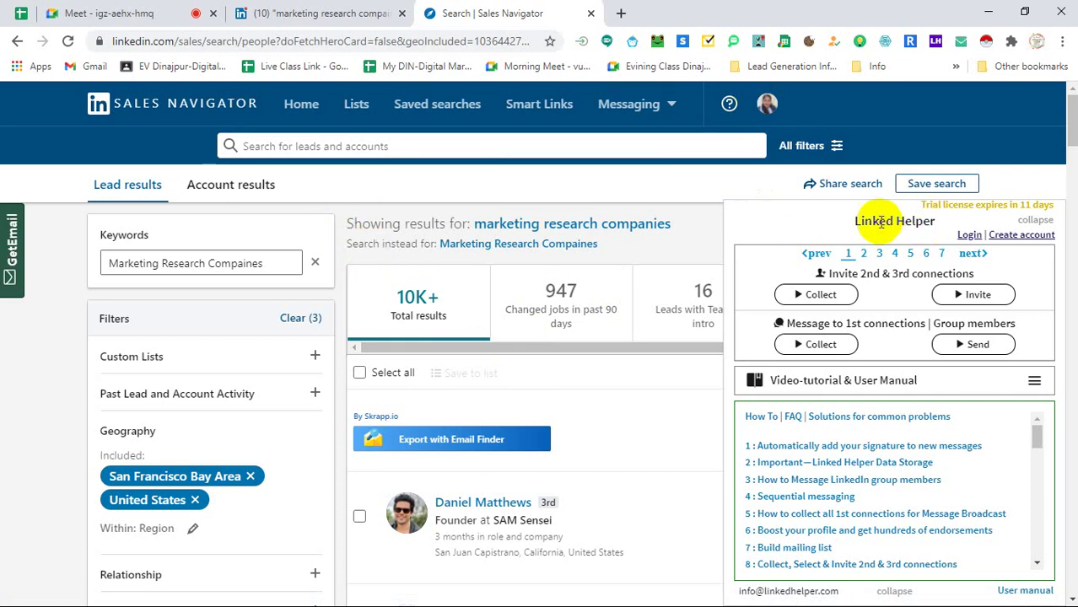
Reposition the Linked Helper widget and collect 2nd and 3rd connections for inviting into the 2021 list, stopping the collection after the first results
{"action": "left_click", "coordinate": [848, 223]}
{"action": "mouse_move", "coordinate": [847, 223]}
{"action": "left_mouse_down"}
{"action": "mouse_move", "coordinate": [922, 219]}
{"action": "mouse_move", "coordinate": [806, 219]}
{"action": "mouse_move", "coordinate": [855, 228]}
{"action": "mouse_move", "coordinate": [858, 208]}
{"action": "mouse_move", "coordinate": [861, 219]}
{"action": "left_mouse_up"}
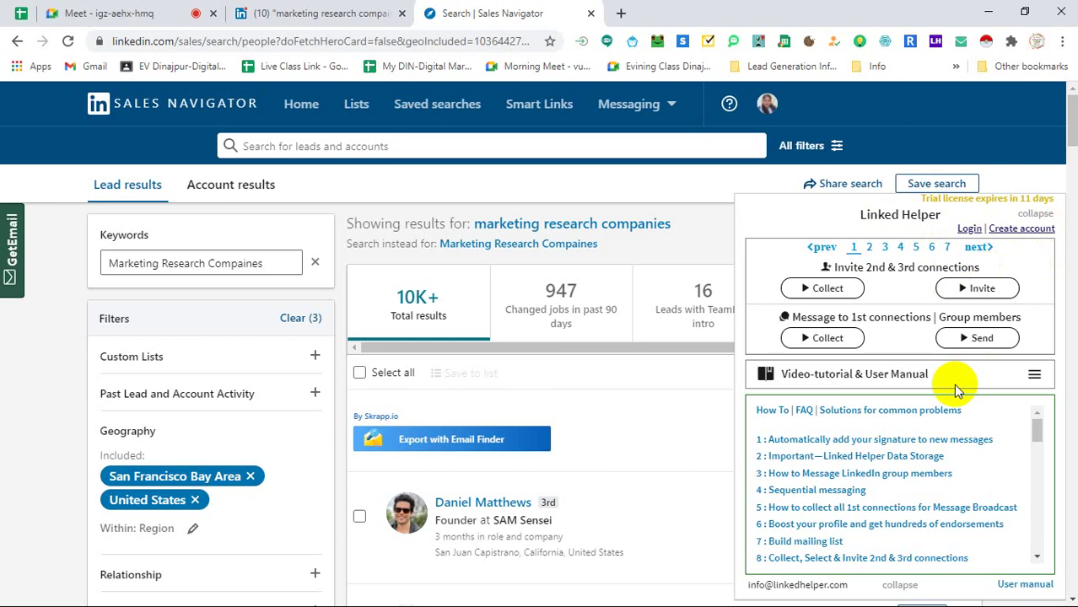
{"action": "scroll", "coordinate": [573, 404], "scroll_direction": "down", "scroll_amount": 6}
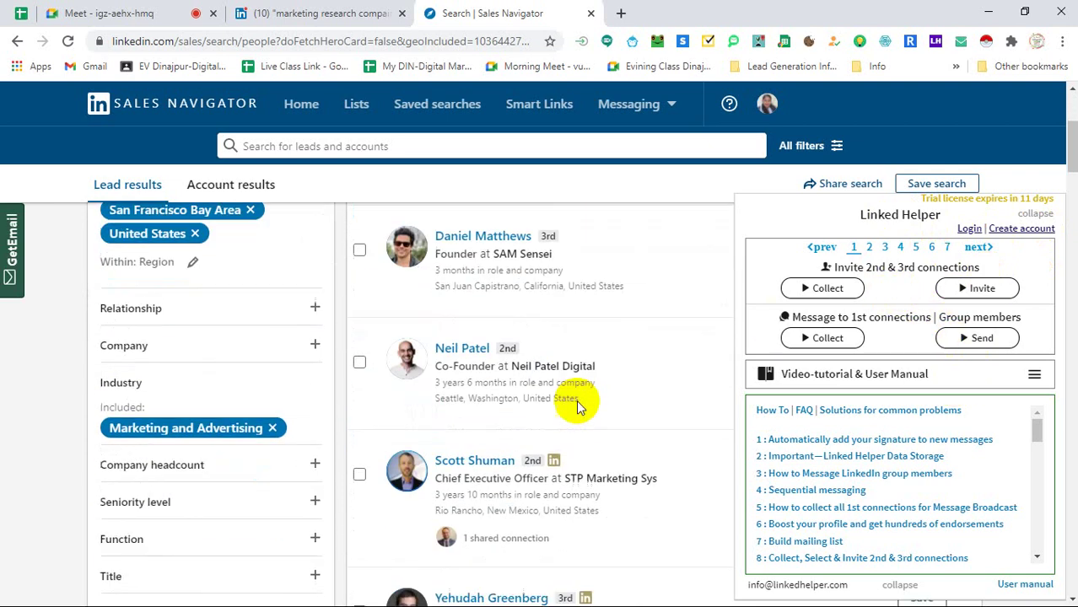
{"action": "scroll", "coordinate": [572, 389], "scroll_direction": "up", "scroll_amount": 5}
{"action": "left_click", "coordinate": [837, 288]}
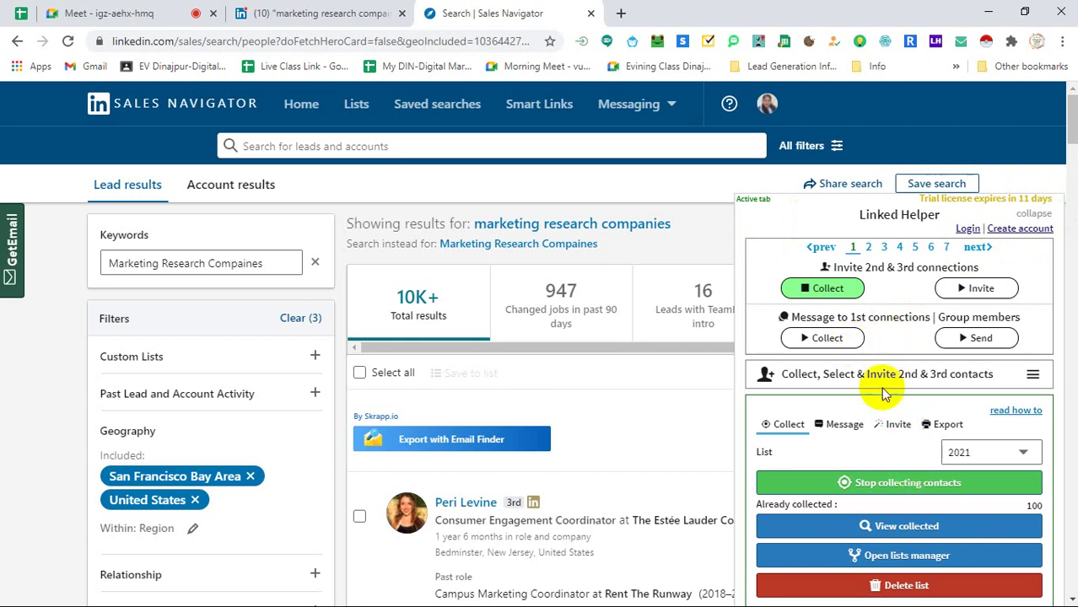
{"action": "left_click", "coordinate": [823, 289]}
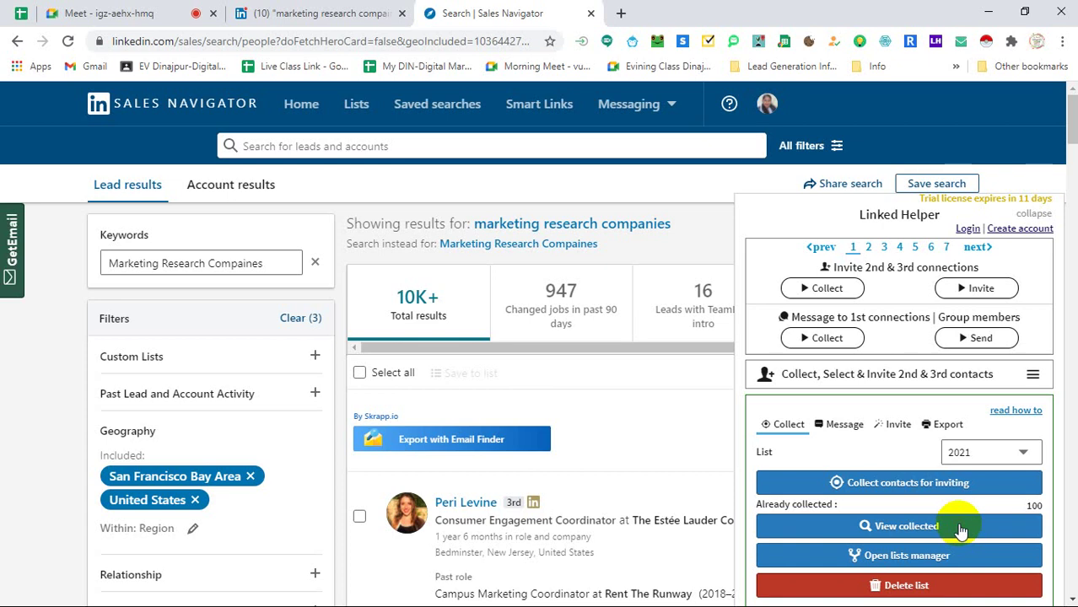
Open the collected contacts of the 2021 list and look through the names, positions and companies in the inviting queue
{"action": "left_click", "coordinate": [962, 531]}
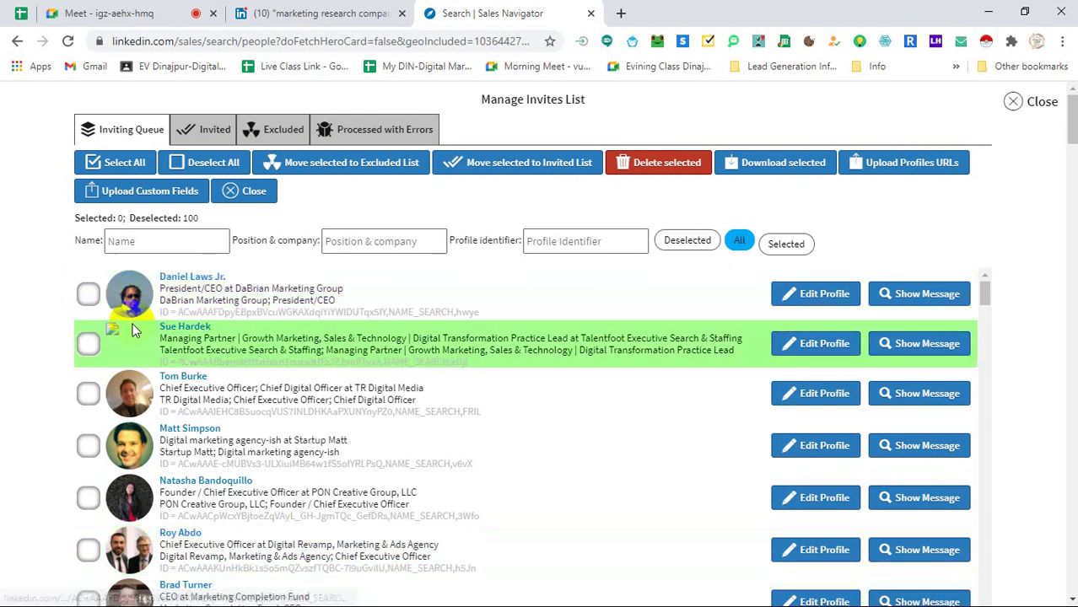
{"action": "scroll", "coordinate": [133, 324], "scroll_direction": "down", "scroll_amount": 10}
{"action": "scroll", "coordinate": [133, 330], "scroll_direction": "down", "scroll_amount": 15}
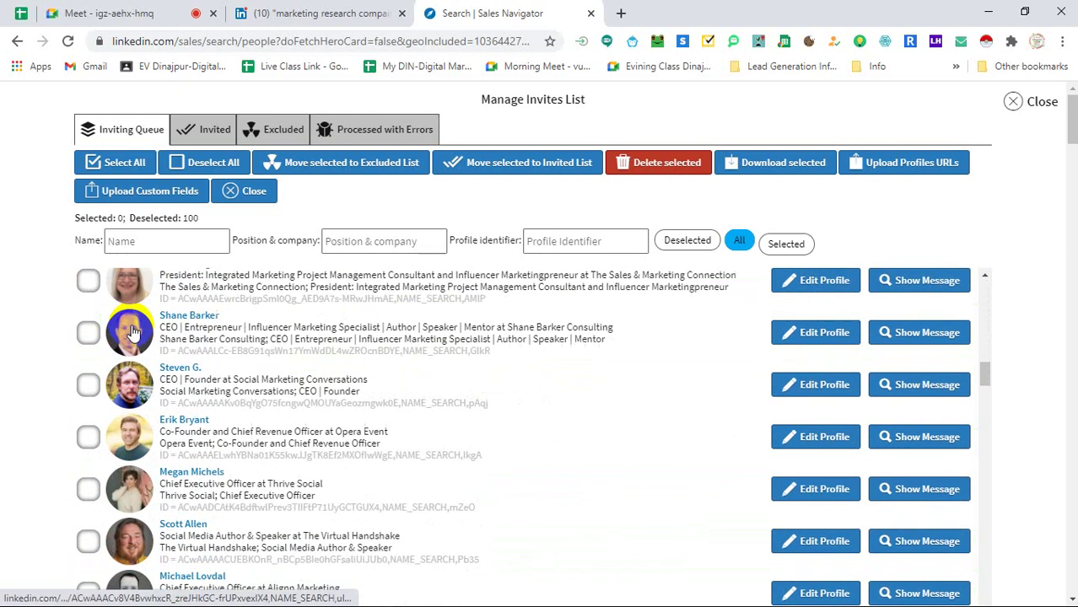
{"action": "scroll", "coordinate": [132, 335], "scroll_direction": "down", "scroll_amount": 15}
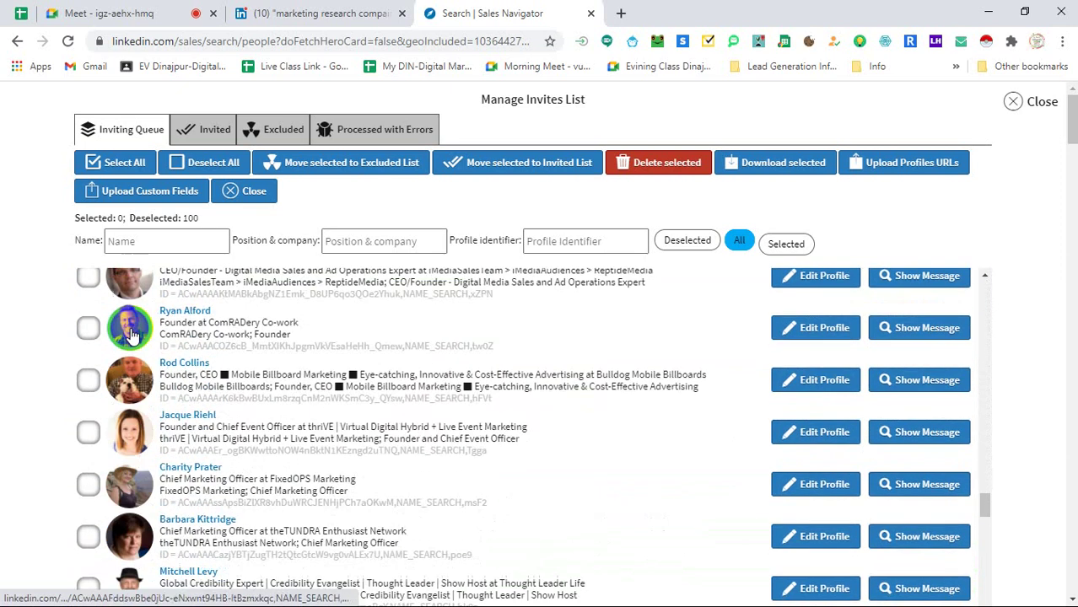
{"action": "scroll", "coordinate": [131, 336], "scroll_direction": "down", "scroll_amount": 3}
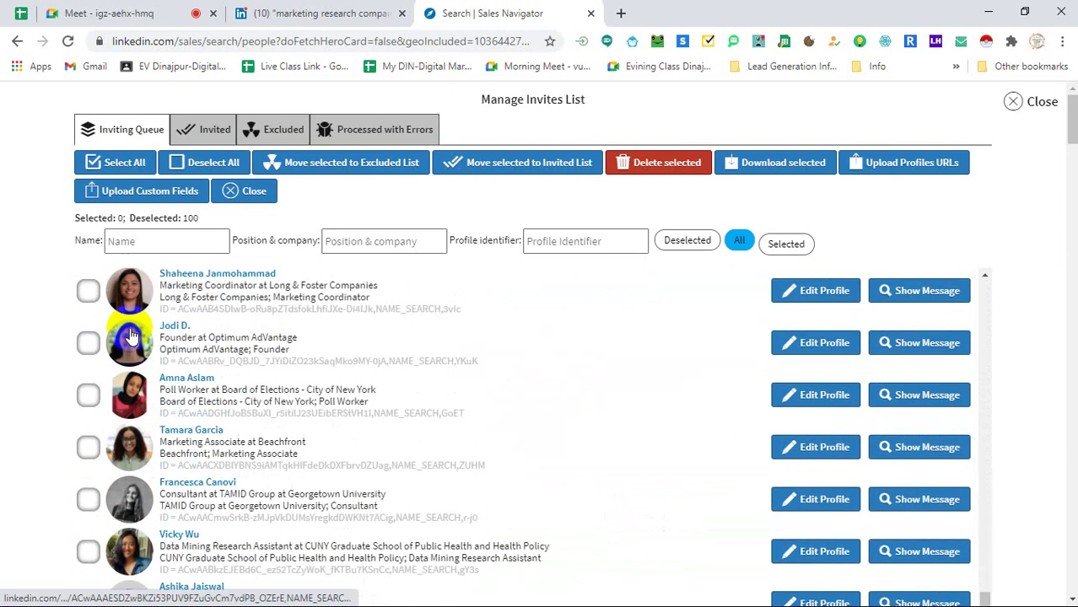
{"action": "scroll", "coordinate": [278, 396], "scroll_direction": "up", "scroll_amount": 5}
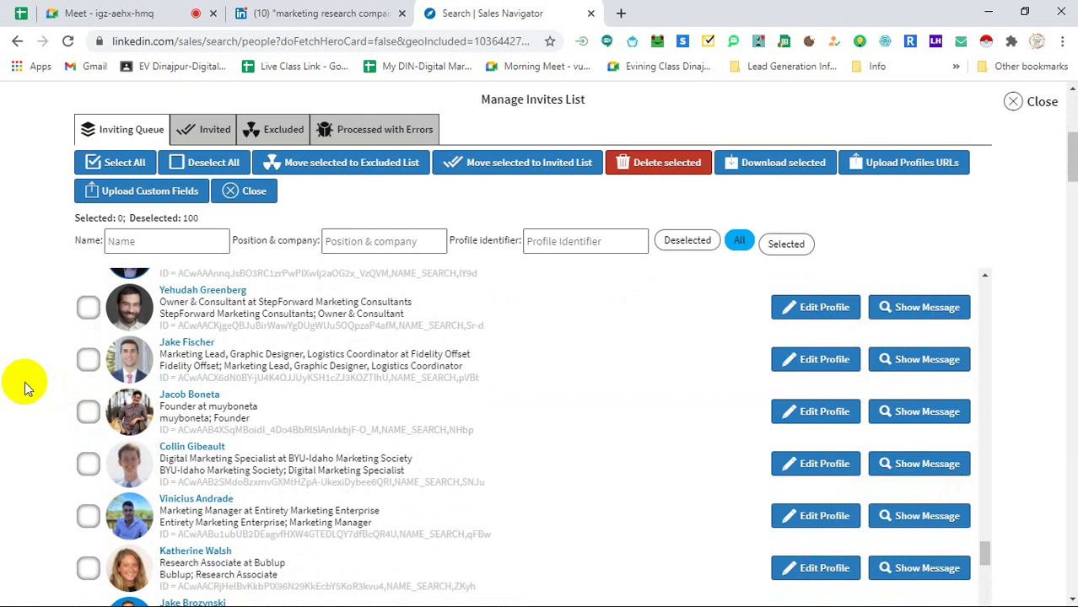
{"action": "scroll", "coordinate": [325, 437], "scroll_direction": "up", "scroll_amount": 10}
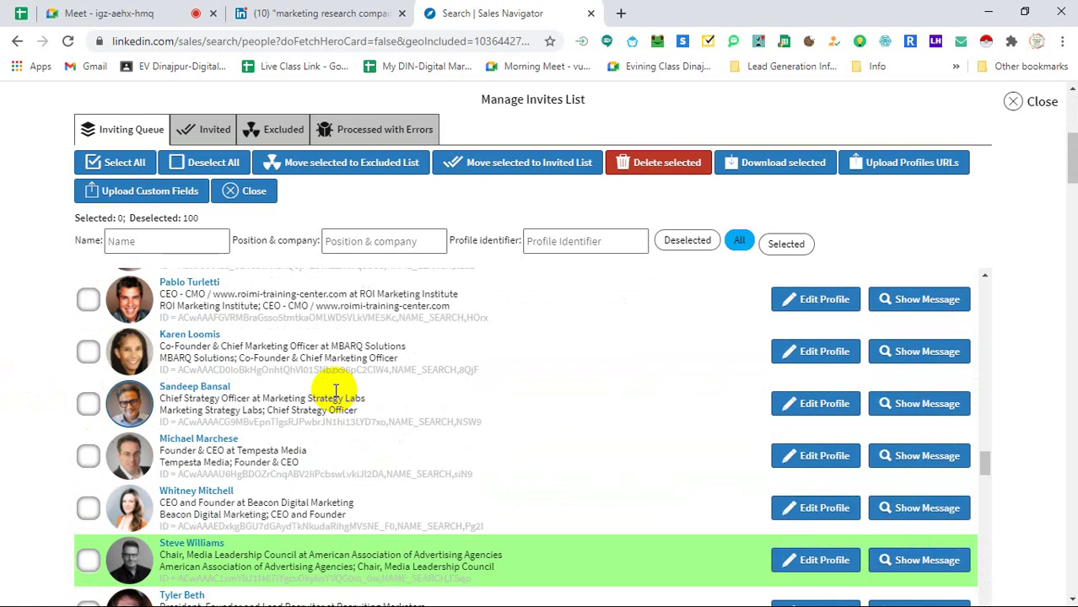
{"action": "scroll", "coordinate": [335, 392], "scroll_direction": "up", "scroll_amount": 8}
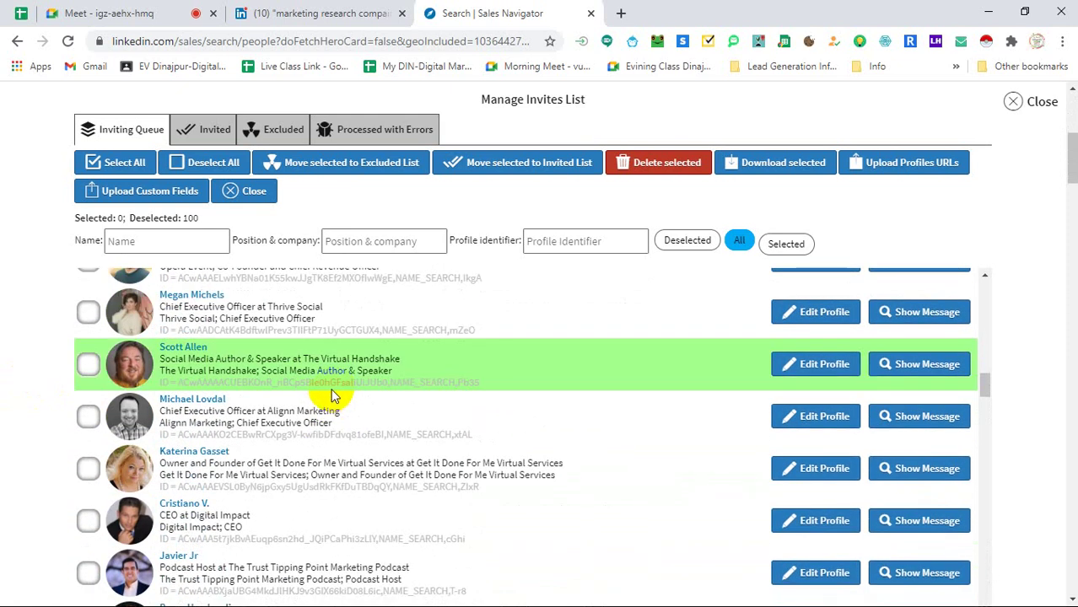
{"action": "scroll", "coordinate": [334, 393], "scroll_direction": "up", "scroll_amount": 10}
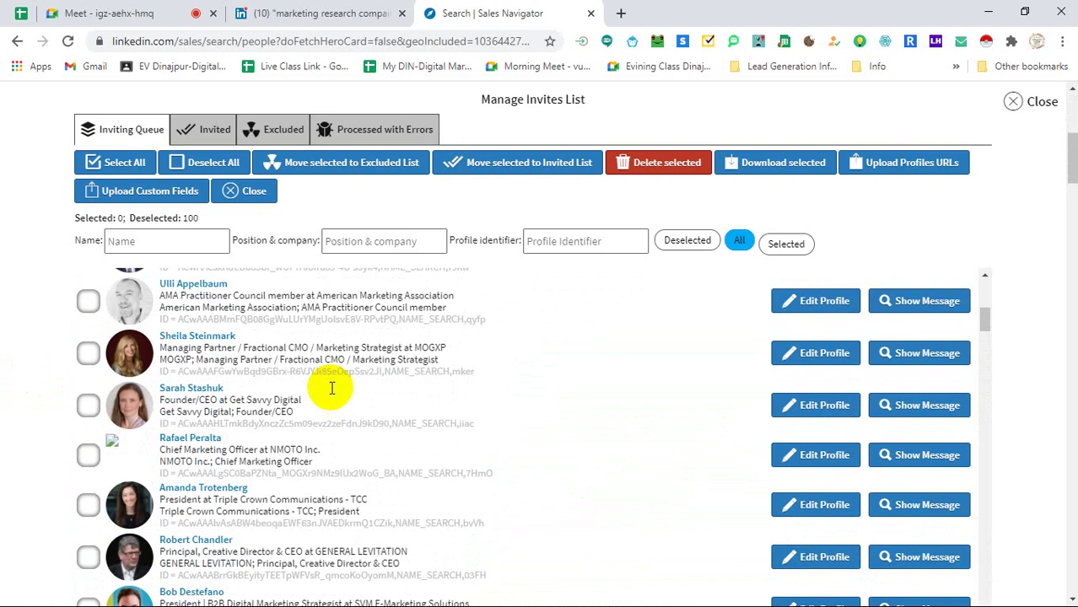
{"action": "scroll", "coordinate": [332, 388], "scroll_direction": "up", "scroll_amount": 8}
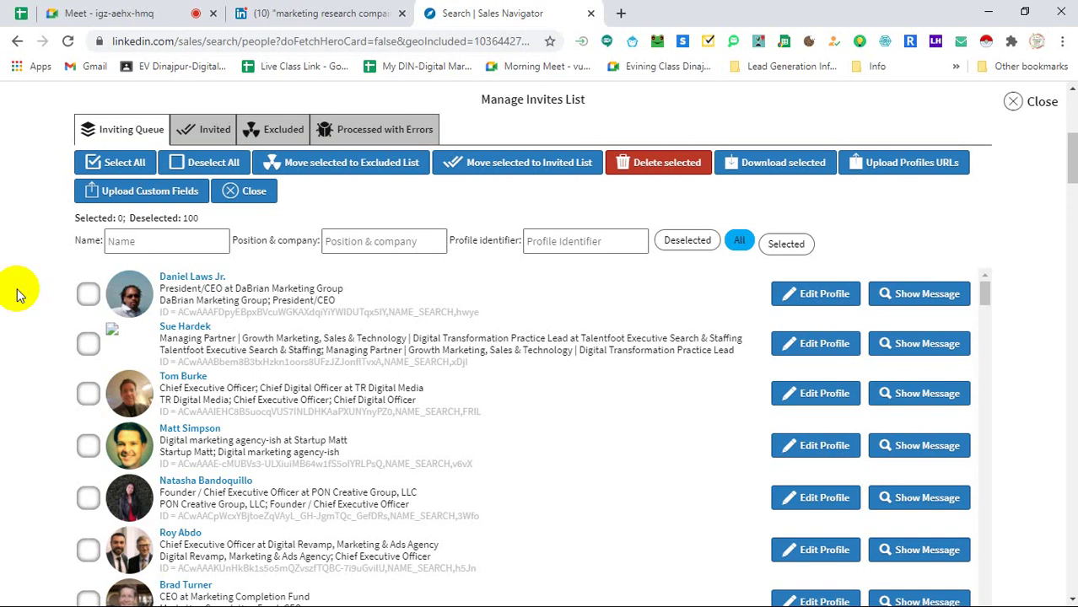
Examine the name, company, position and description fields in the first queued contact's profile editor, and close it without saving
{"action": "left_click", "coordinate": [822, 297]}
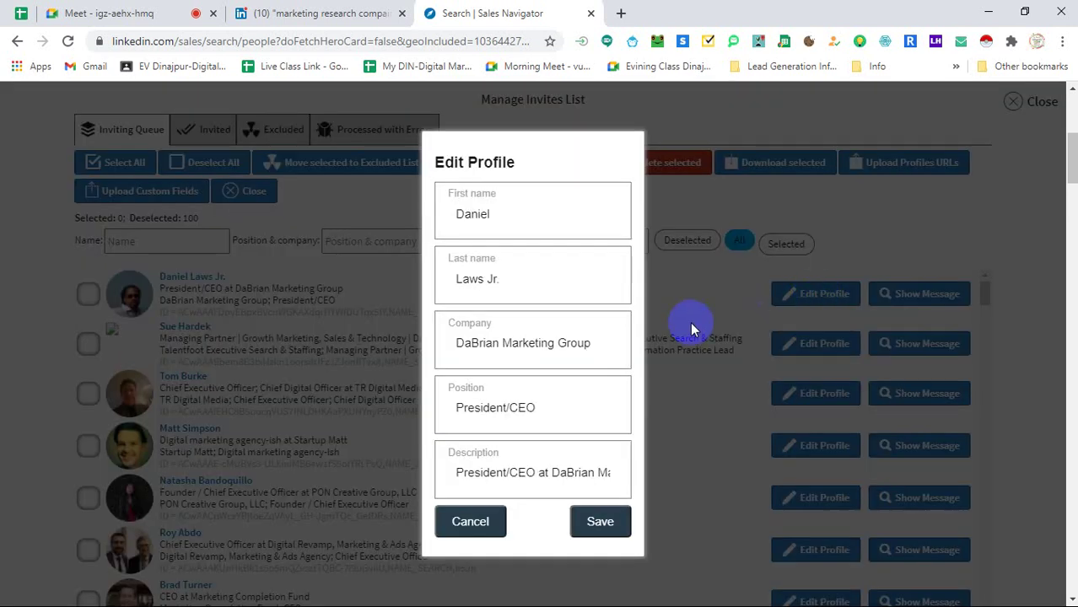
{"action": "left_click", "coordinate": [506, 212]}
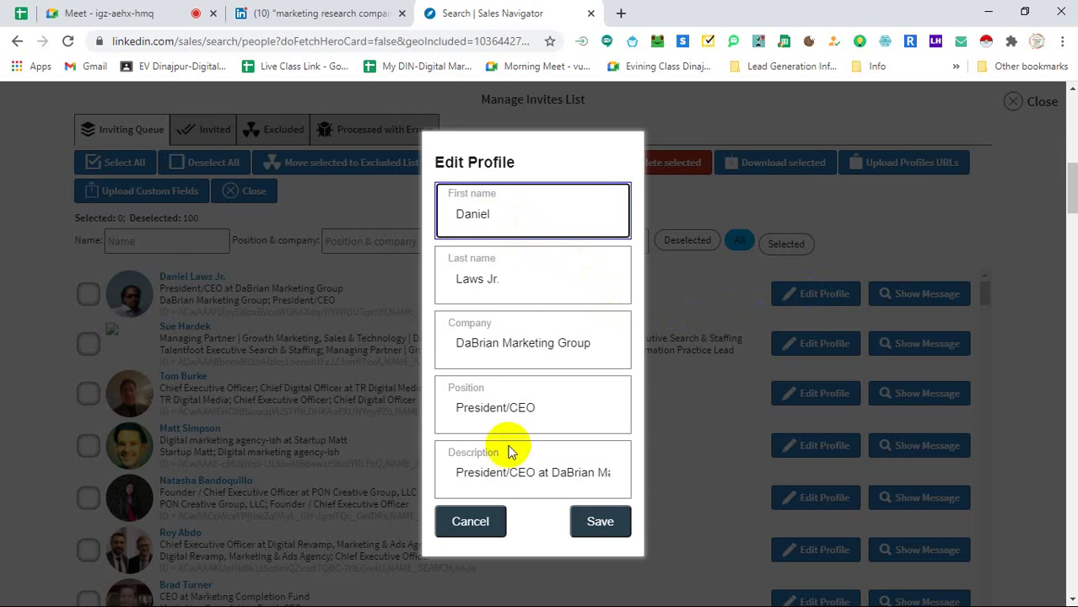
{"action": "left_click_drag", "start_coordinate": [456, 472], "coordinate": [553, 471]}
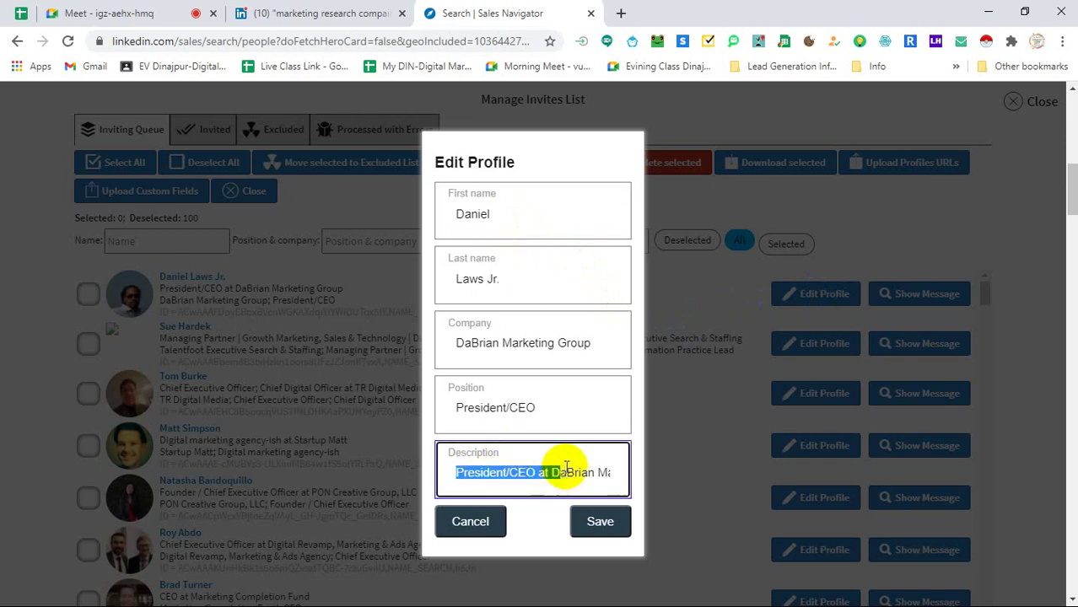
{"action": "left_click", "coordinate": [583, 375]}
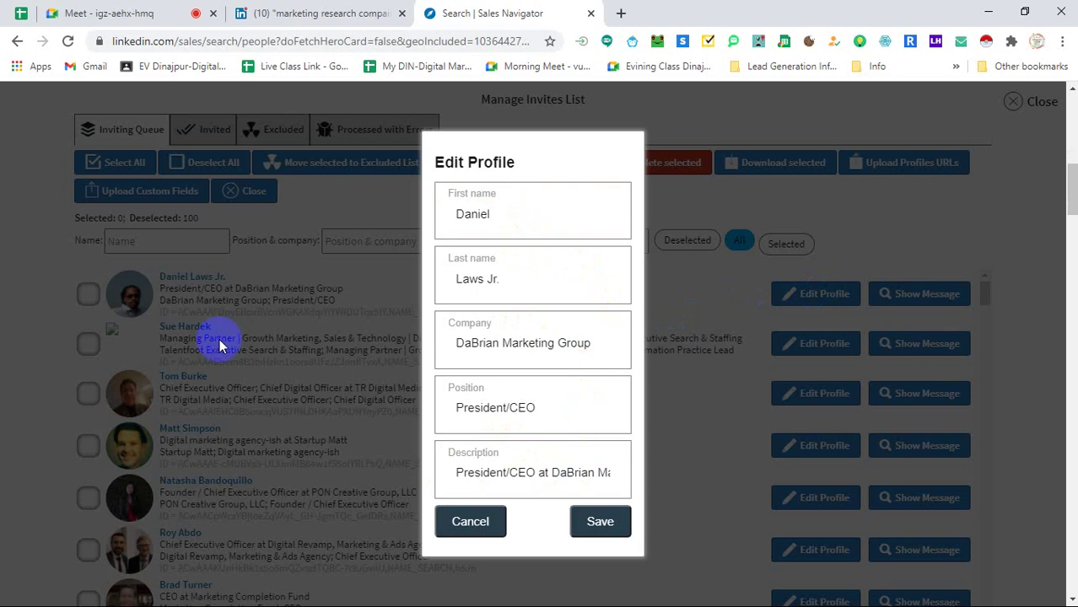
{"action": "left_click", "coordinate": [474, 213]}
{"action": "double_click", "coordinate": [474, 213]}
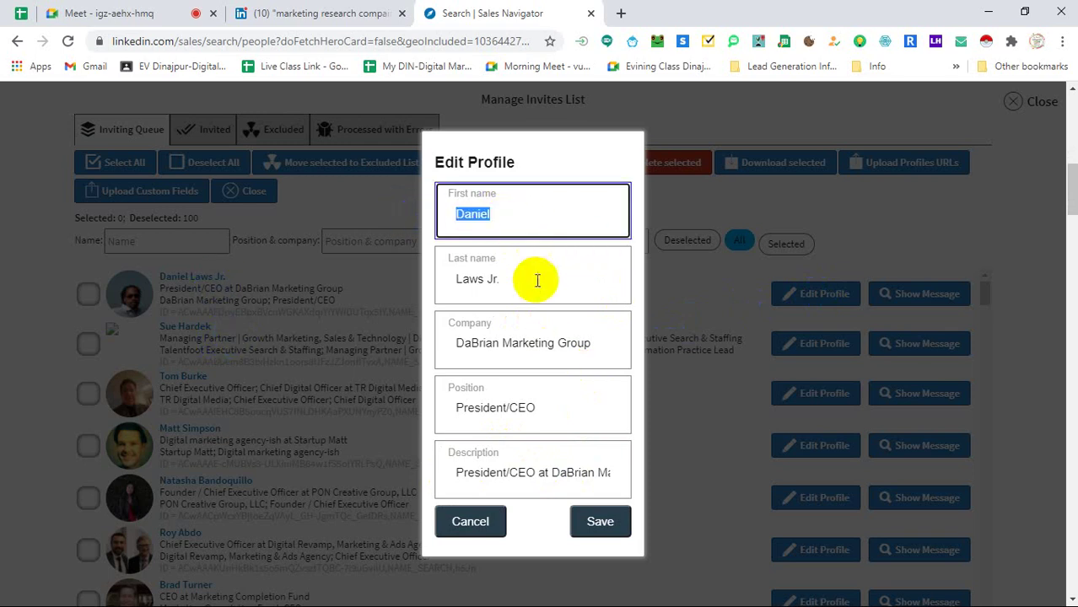
{"action": "left_click", "coordinate": [505, 212]}
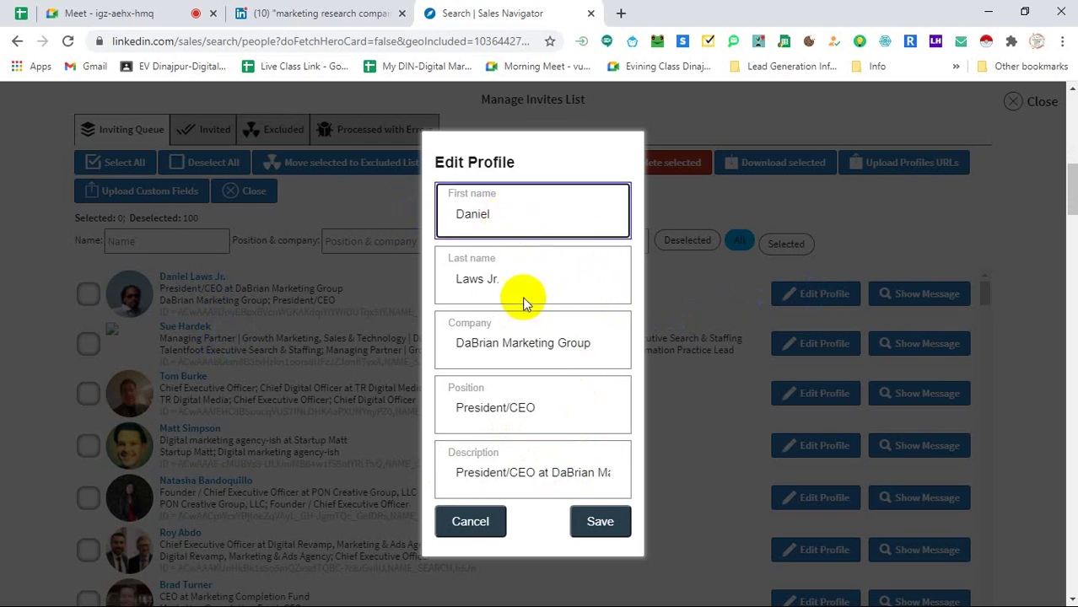
{"action": "left_click", "coordinate": [449, 528]}
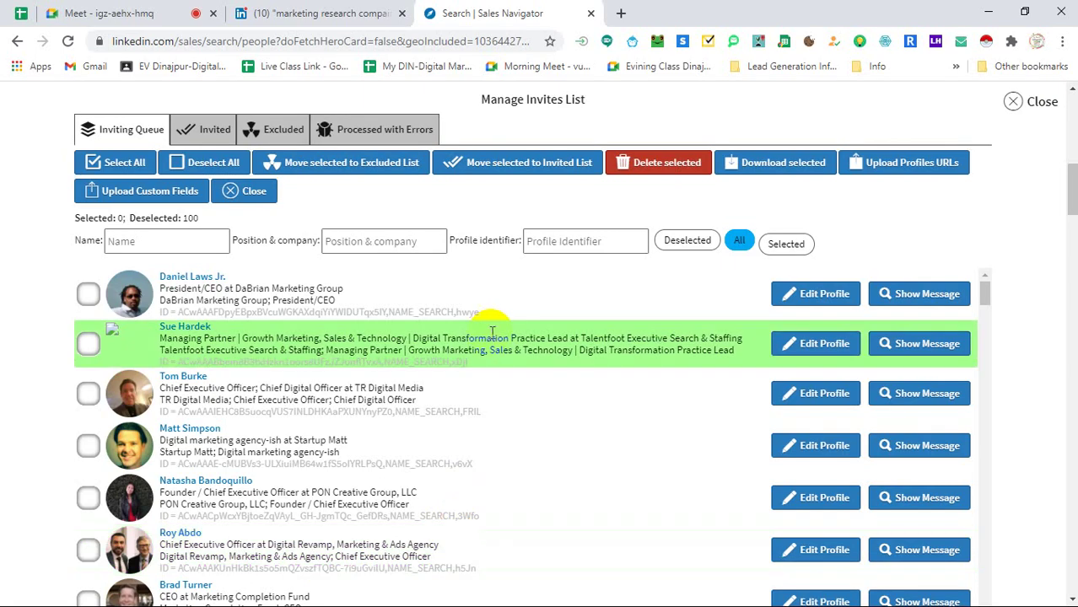
Switch to the Google Meet call and mute the participant who is speaking for everyone
{"action": "left_click", "coordinate": [141, 13]}
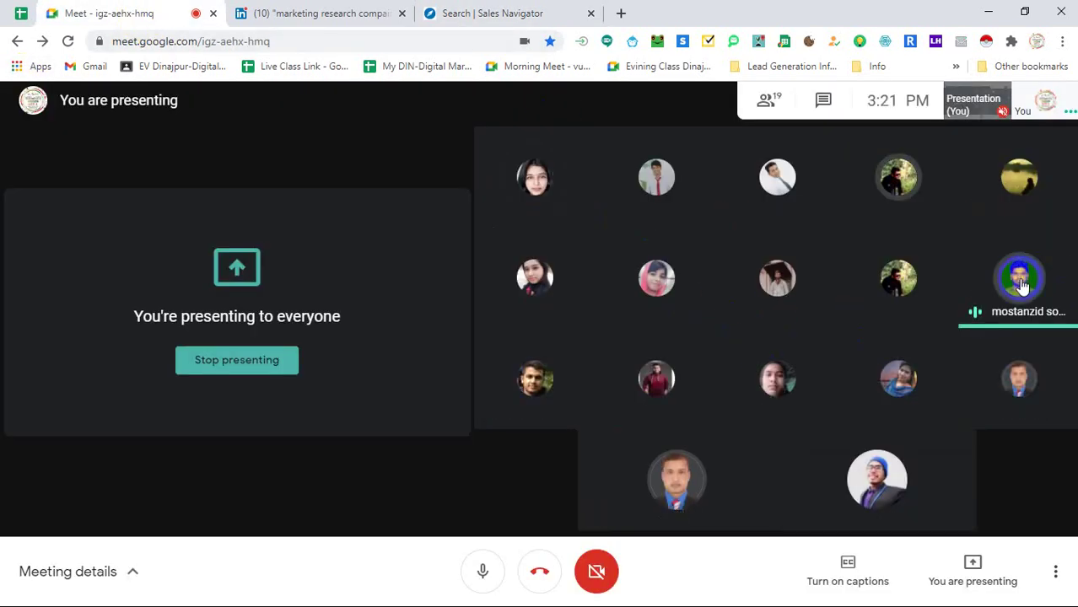
{"action": "left_click", "coordinate": [1011, 279]}
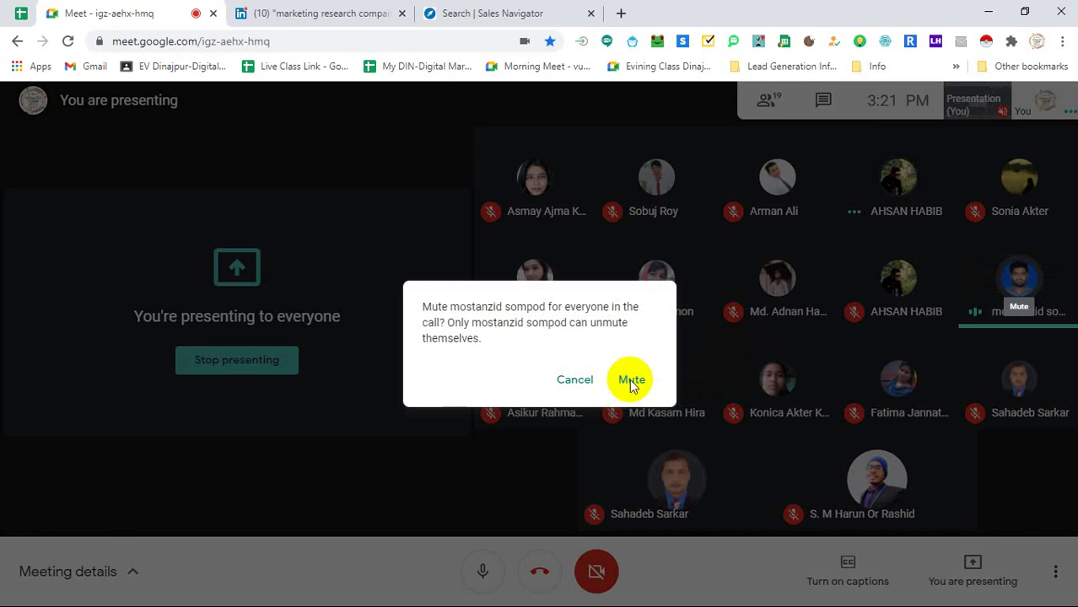
{"action": "left_click", "coordinate": [630, 380]}
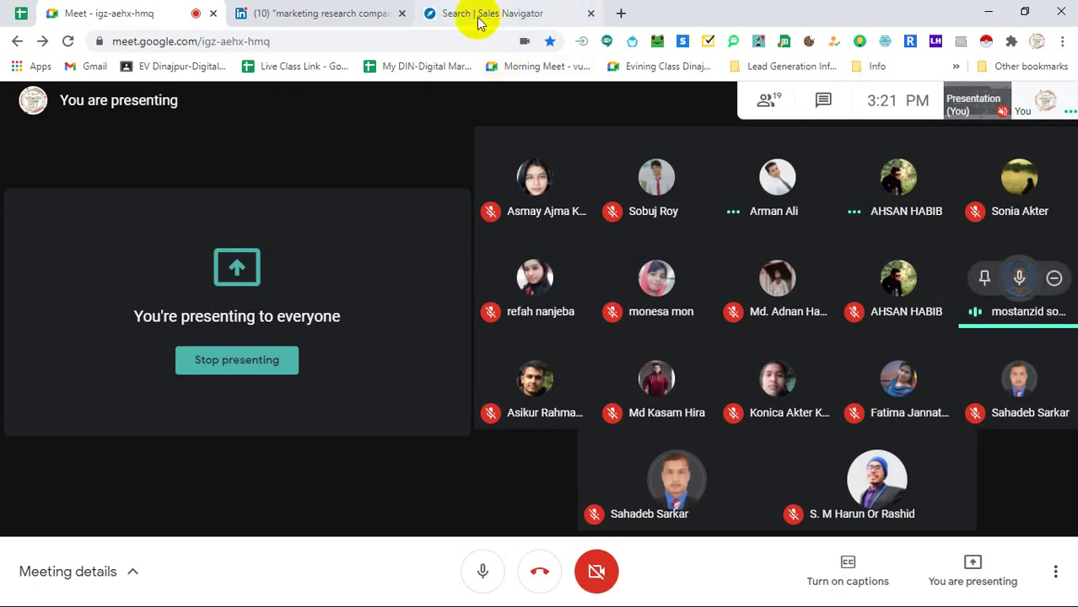
Switch to the Sales Navigator search page and select all contacts in the Inviting Queue
{"action": "left_click", "coordinate": [477, 21]}
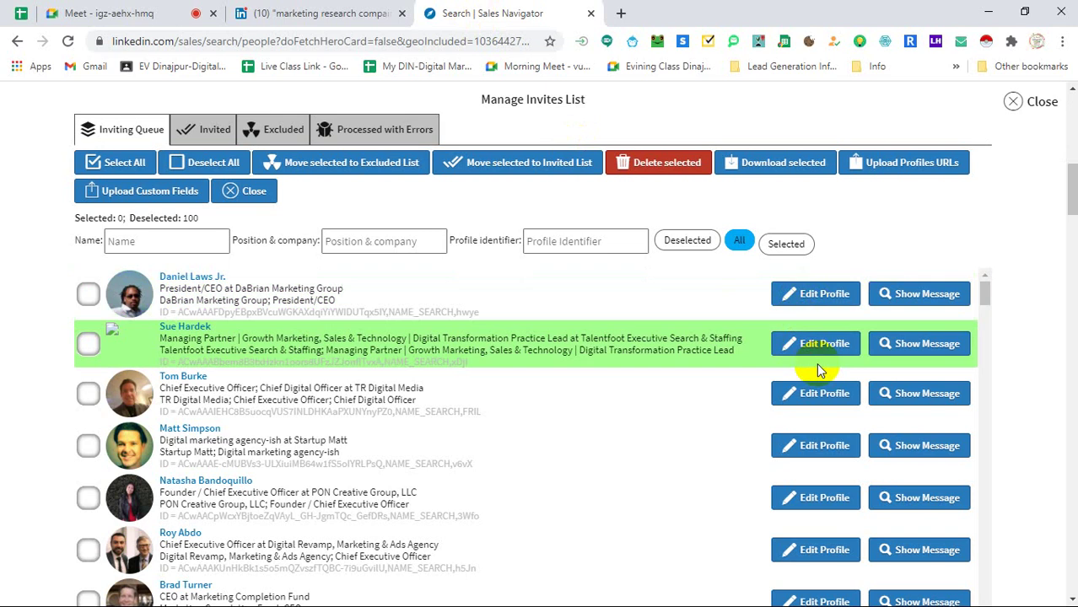
{"action": "scroll", "coordinate": [697, 382], "scroll_direction": "down", "scroll_amount": 2}
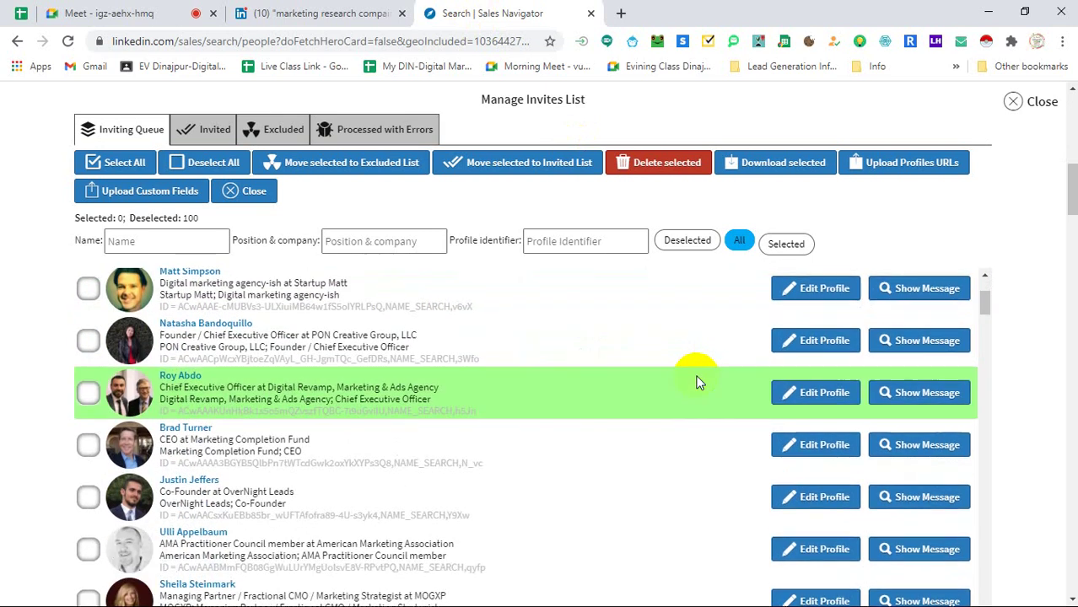
{"action": "scroll", "coordinate": [697, 382], "scroll_direction": "up", "scroll_amount": 2}
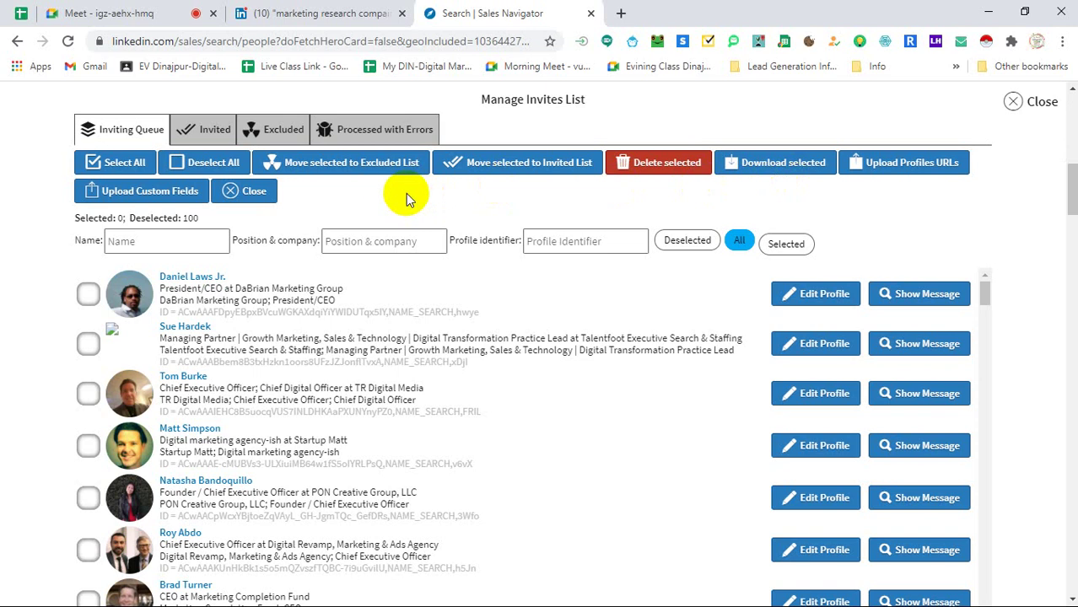
{"action": "left_click", "coordinate": [117, 166]}
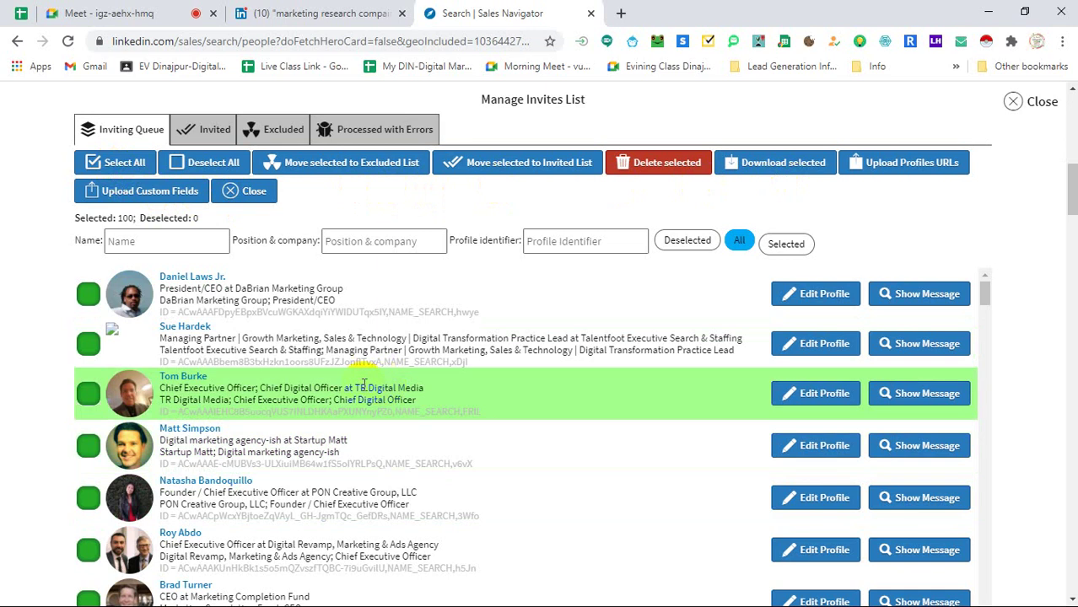
Deselect the NMOTO Inc. and Triple Crown Communications contacts in the queue and select both again
{"action": "scroll", "coordinate": [168, 388], "scroll_direction": "down", "scroll_amount": 5}
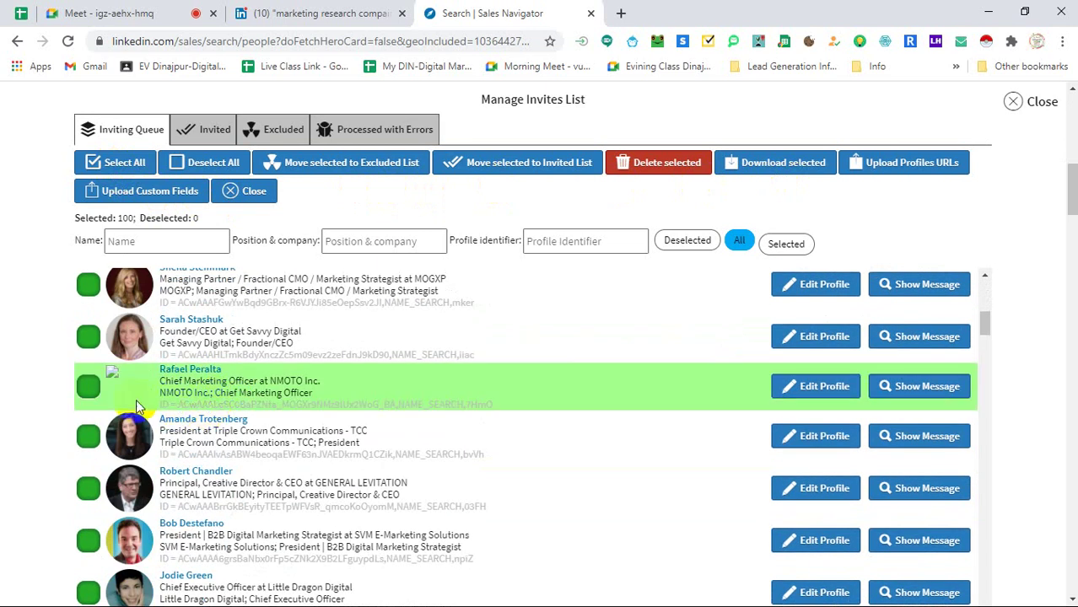
{"action": "left_click", "coordinate": [88, 387]}
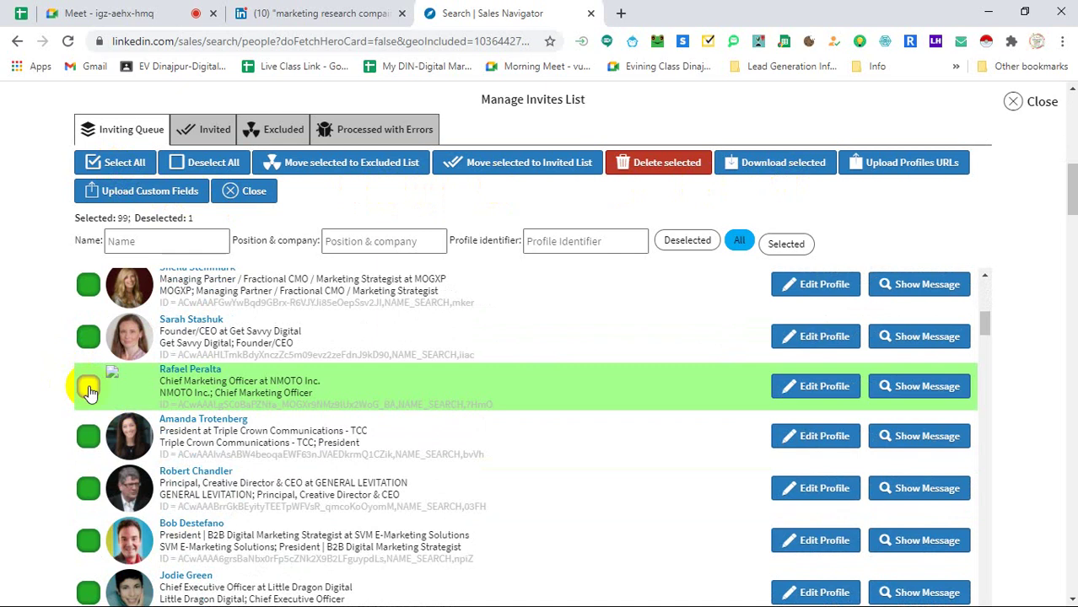
{"action": "left_click", "coordinate": [89, 436]}
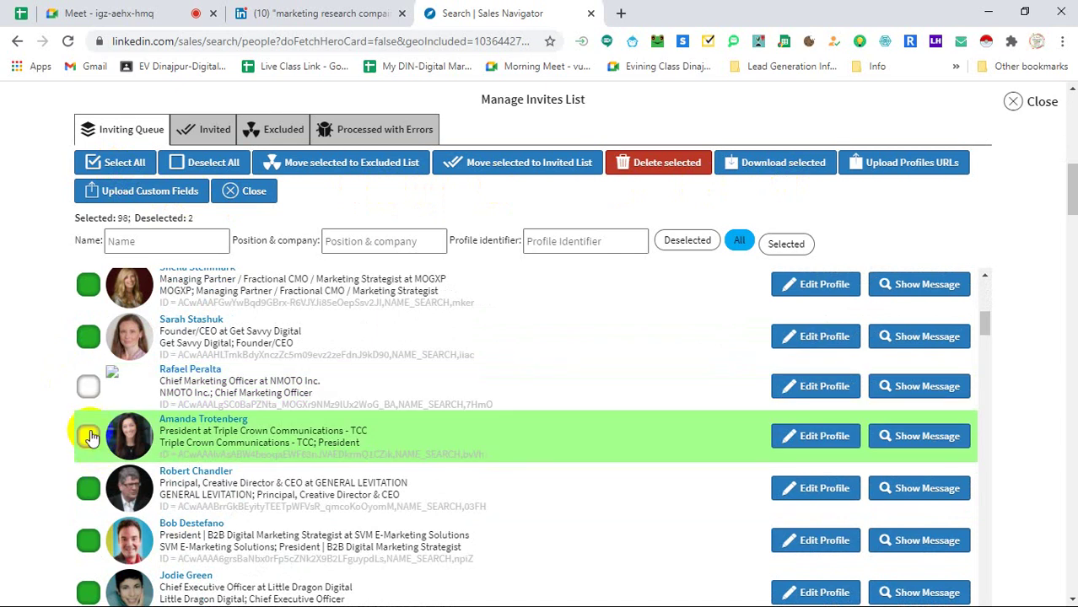
{"action": "left_click", "coordinate": [89, 436]}
{"action": "left_click", "coordinate": [87, 388]}
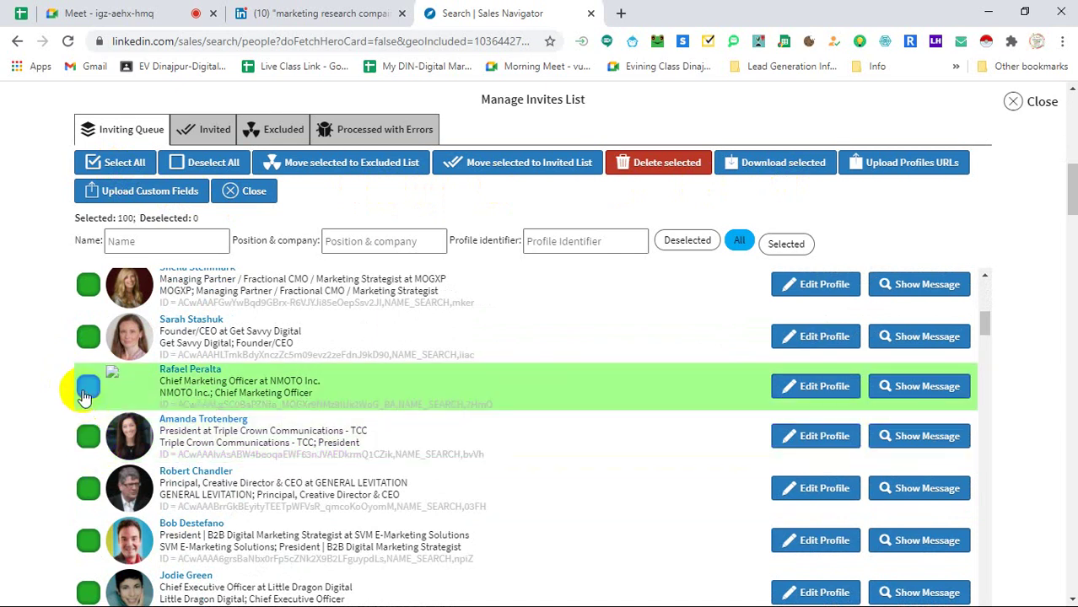
{"action": "scroll", "coordinate": [434, 391], "scroll_direction": "up", "scroll_amount": 5}
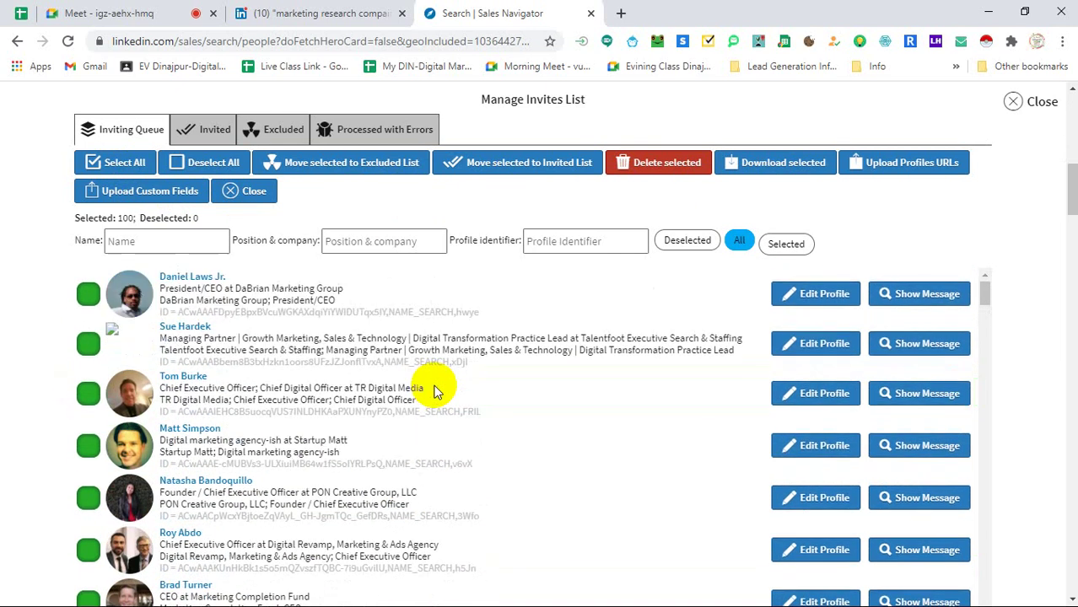
Deselect all contacts and enter the full name of the Digital Revamp chief executive as the name filter
{"action": "left_click", "coordinate": [207, 240]}
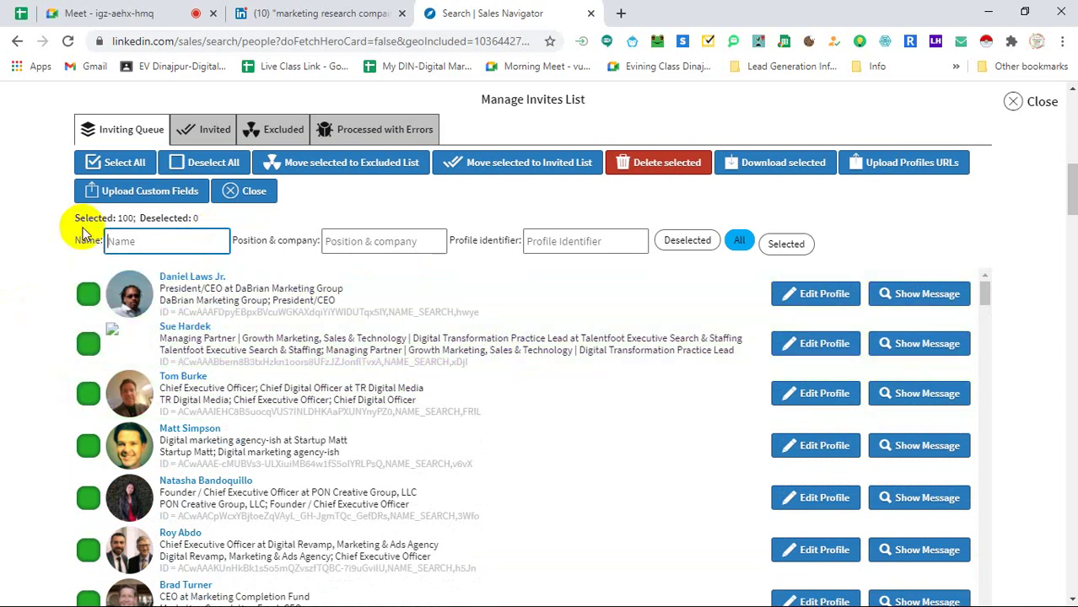
{"action": "left_click", "coordinate": [184, 165]}
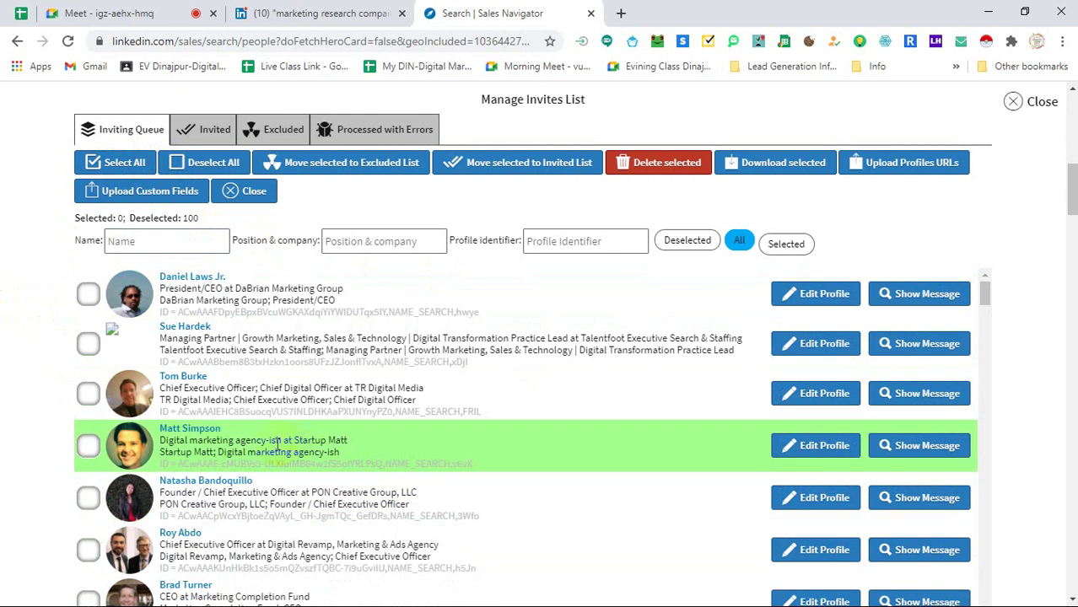
{"action": "scroll", "coordinate": [277, 444], "scroll_direction": "down", "scroll_amount": 2}
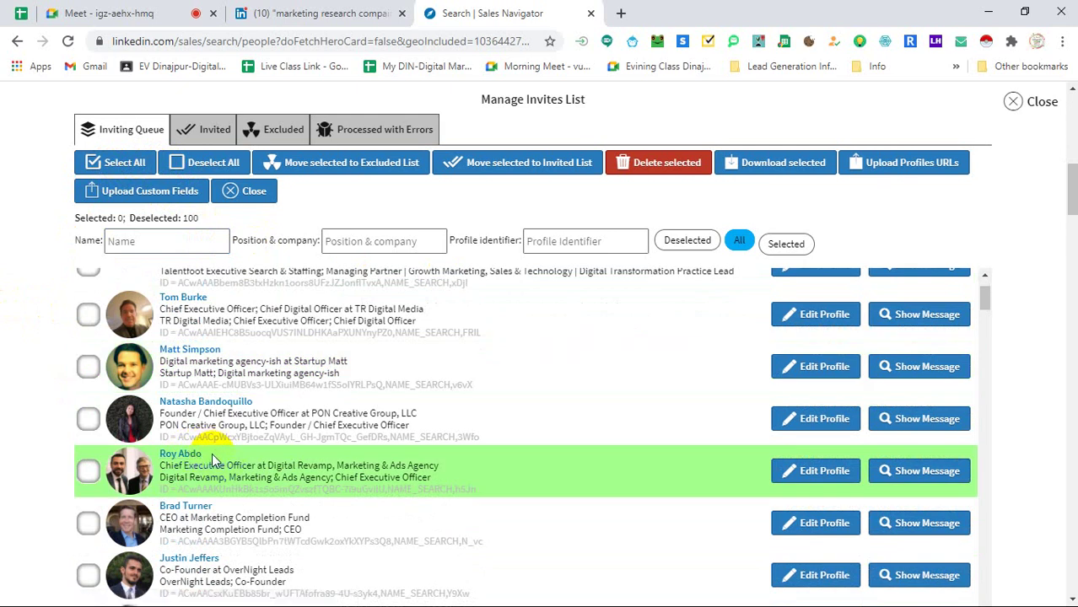
{"action": "left_click_drag", "start_coordinate": [211, 453], "coordinate": [161, 450]}
{"action": "key", "text": "ctrl+c"}
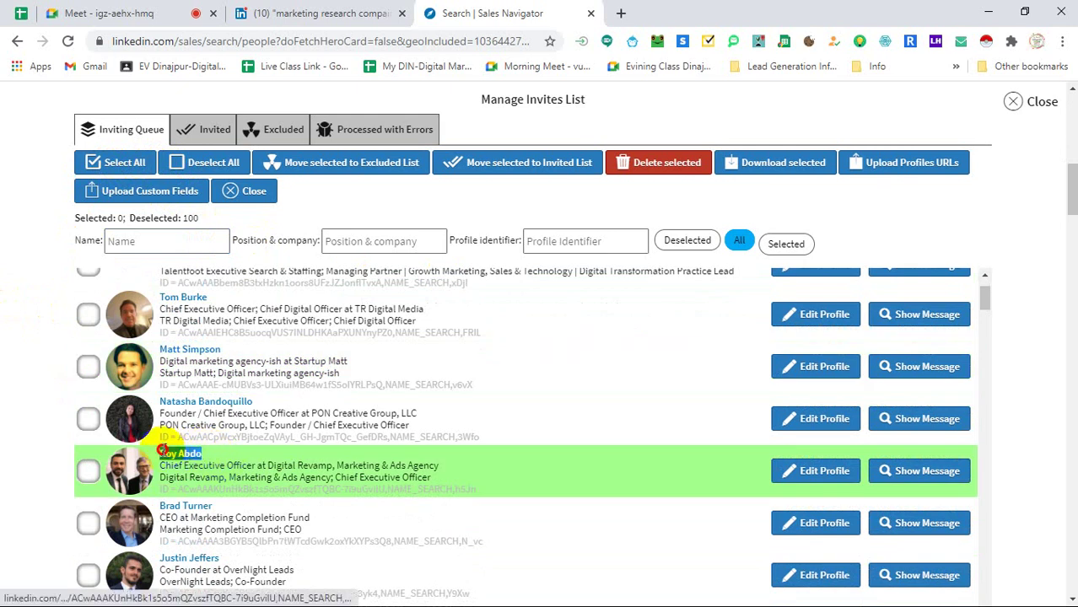
{"action": "left_click", "coordinate": [119, 242]}
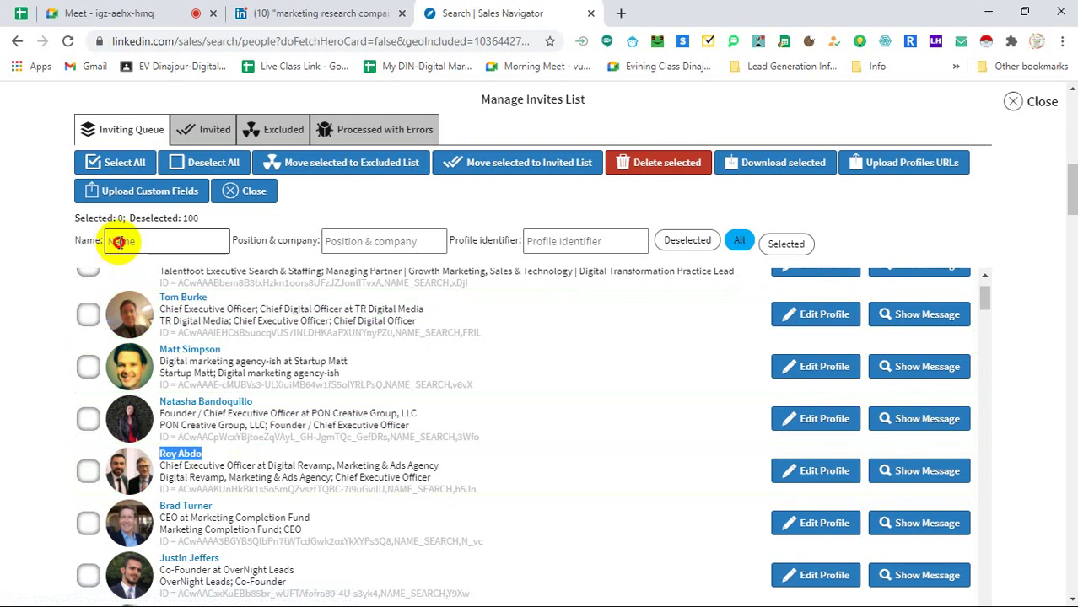
{"action": "key", "text": "ctrl+v"}
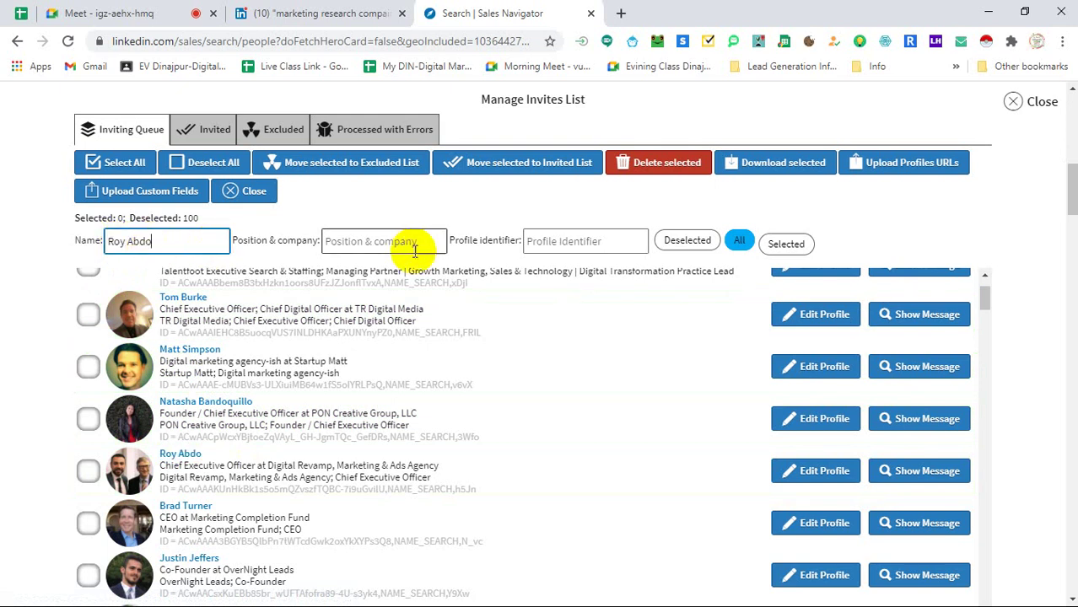
Compare the name-filtered queue limited to selected contacts with the one limited to deselected contacts
{"action": "left_click", "coordinate": [787, 246]}
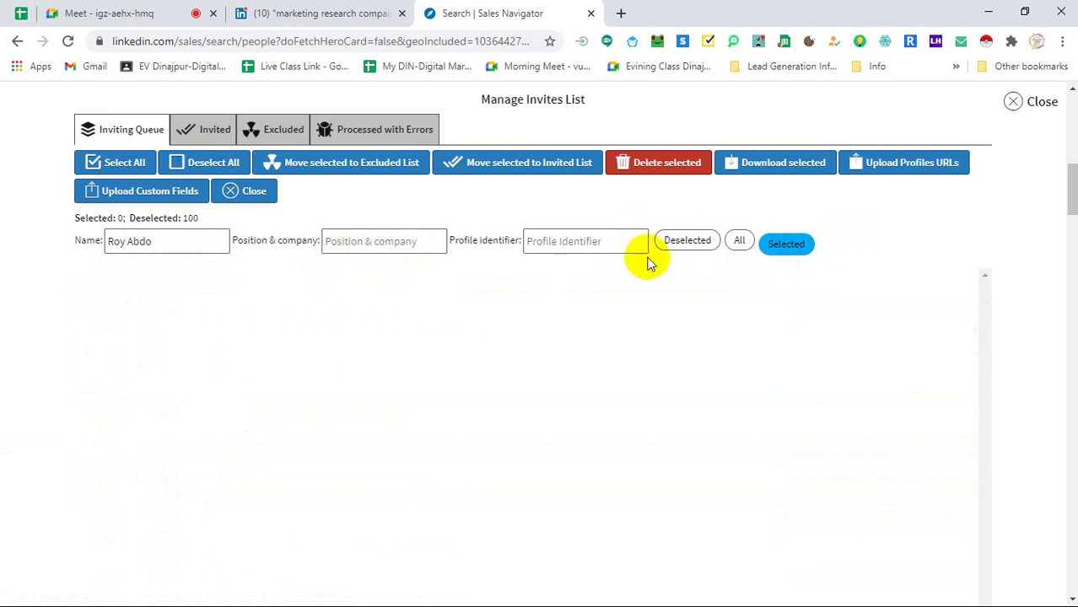
{"action": "left_click", "coordinate": [578, 241]}
{"action": "left_click", "coordinate": [698, 250]}
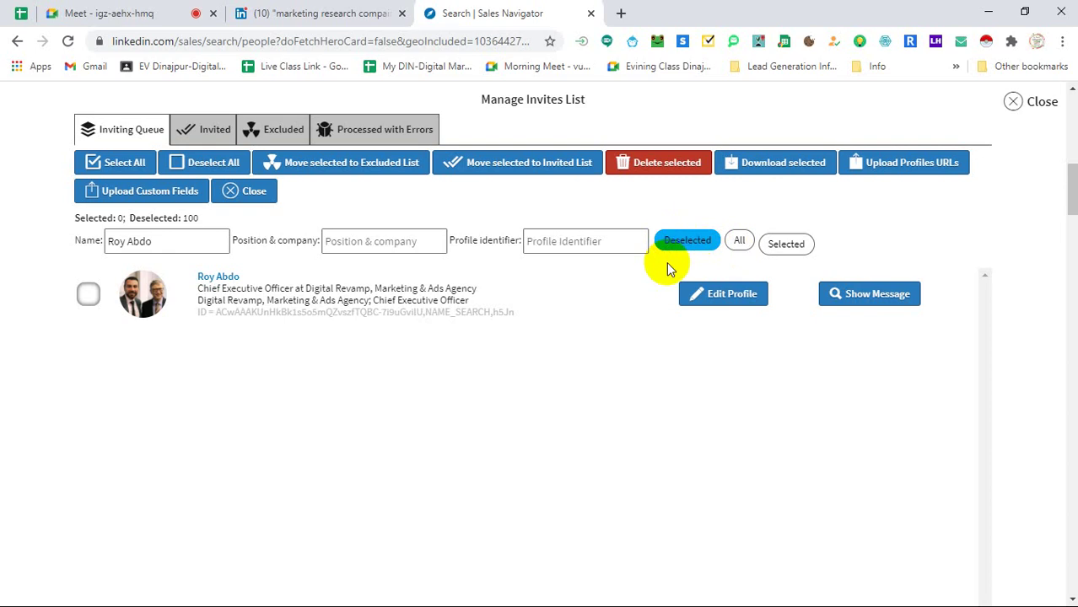
{"action": "left_click", "coordinate": [784, 244]}
{"action": "left_click", "coordinate": [695, 242]}
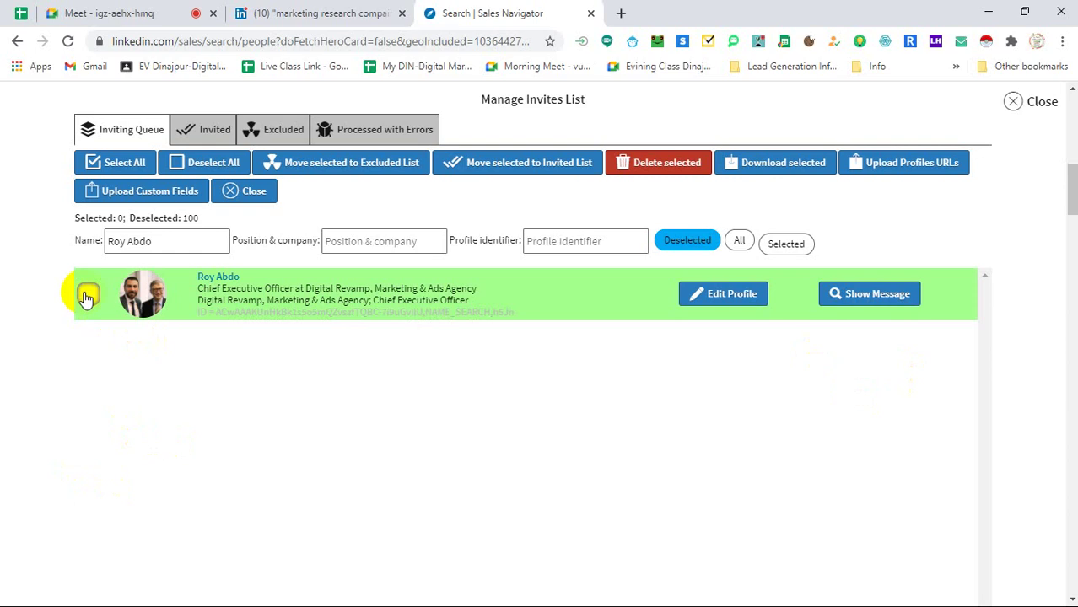
Clear the name filter and show all contacts in the queue again
{"action": "left_click_drag", "start_coordinate": [150, 241], "coordinate": [4, 243]}
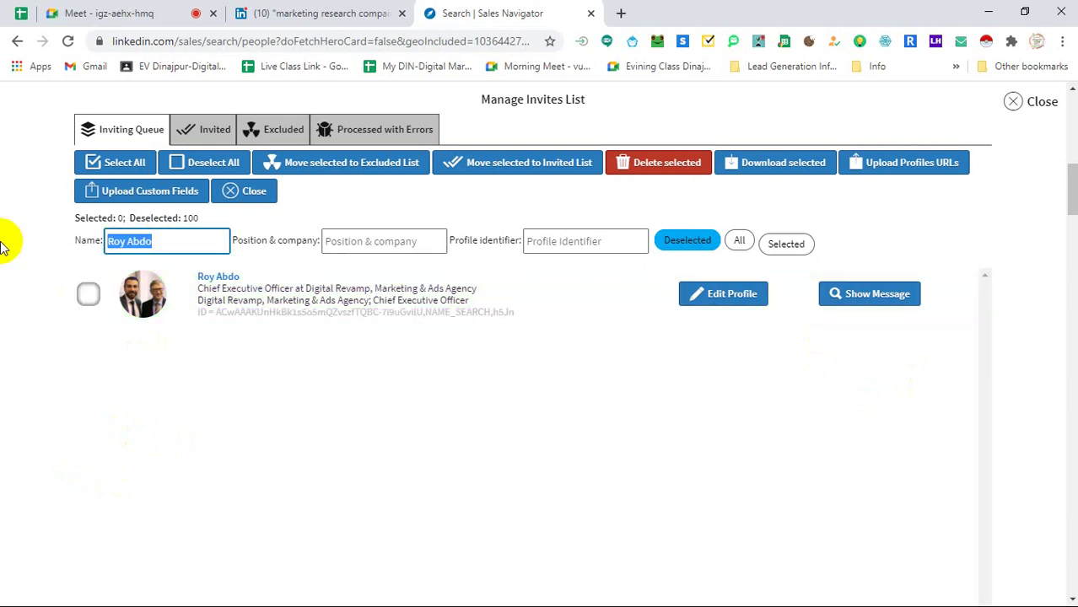
{"action": "key", "text": "BackSpace"}
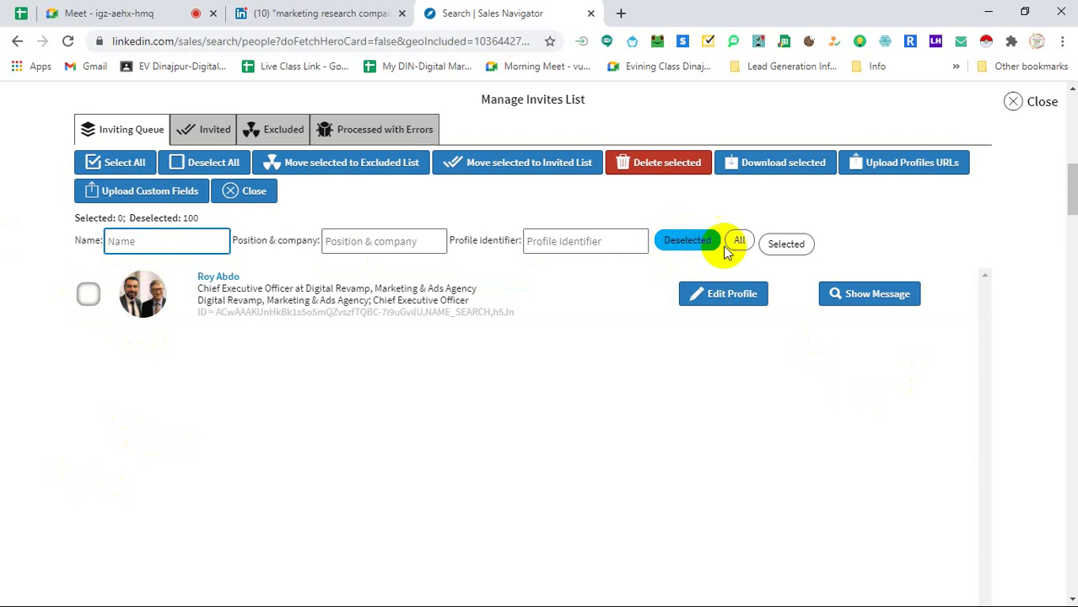
{"action": "left_click", "coordinate": [786, 244]}
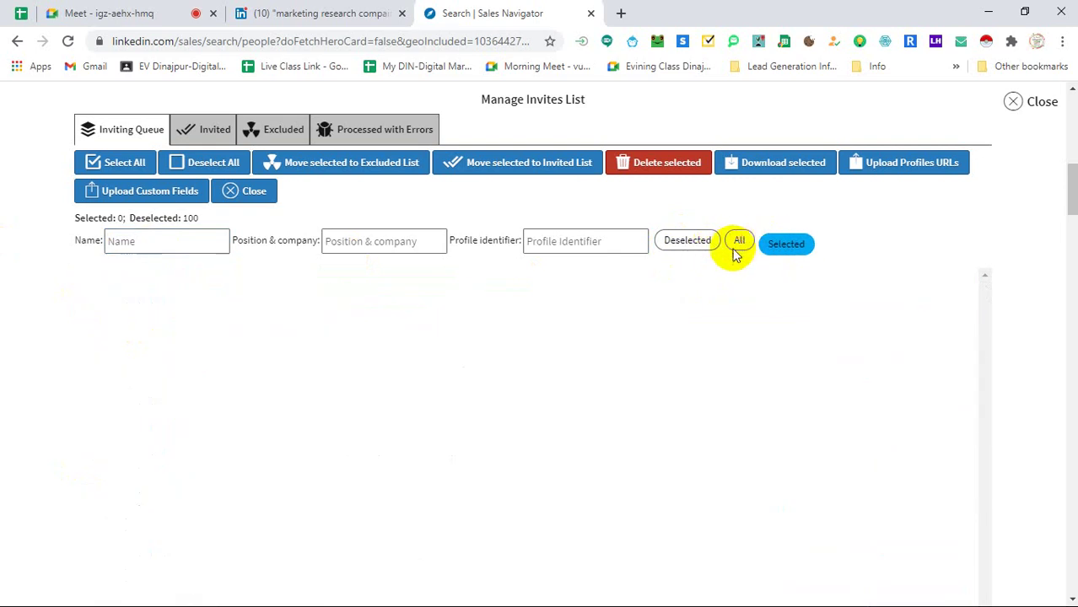
{"action": "left_click", "coordinate": [736, 246]}
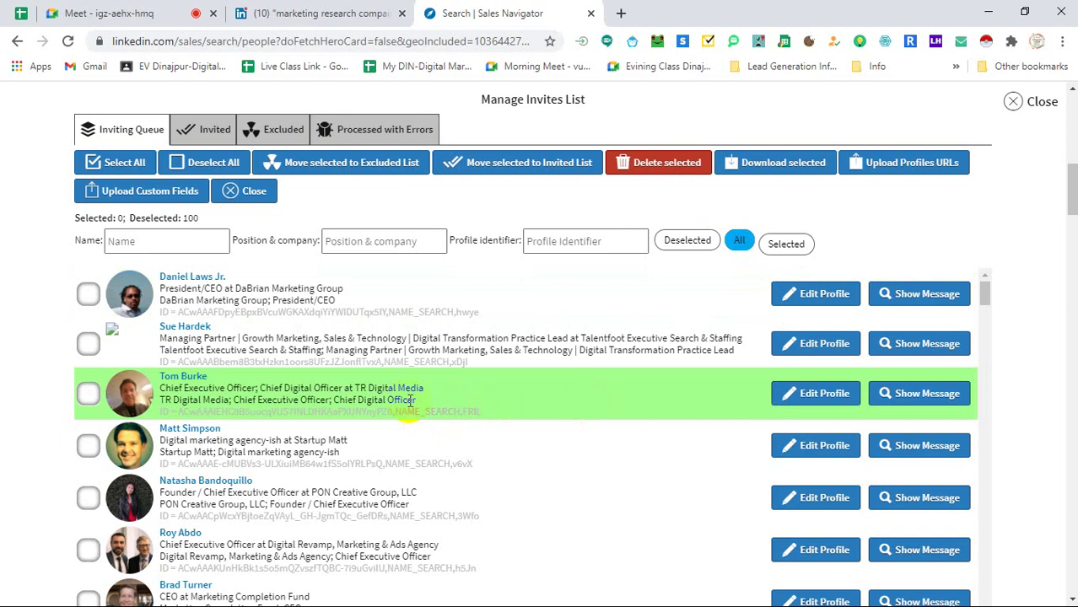
Select all contacts in the queue and download them as a CSV file with the Comma [ , ] - Google Sheets delimiter
{"action": "left_click", "coordinate": [118, 162]}
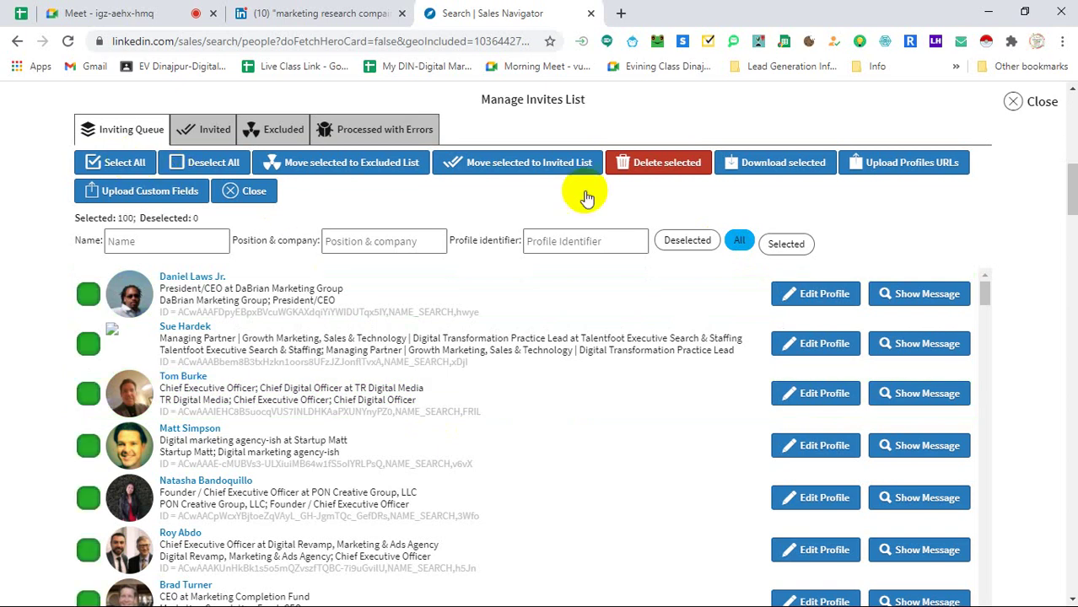
{"action": "left_click", "coordinate": [807, 164]}
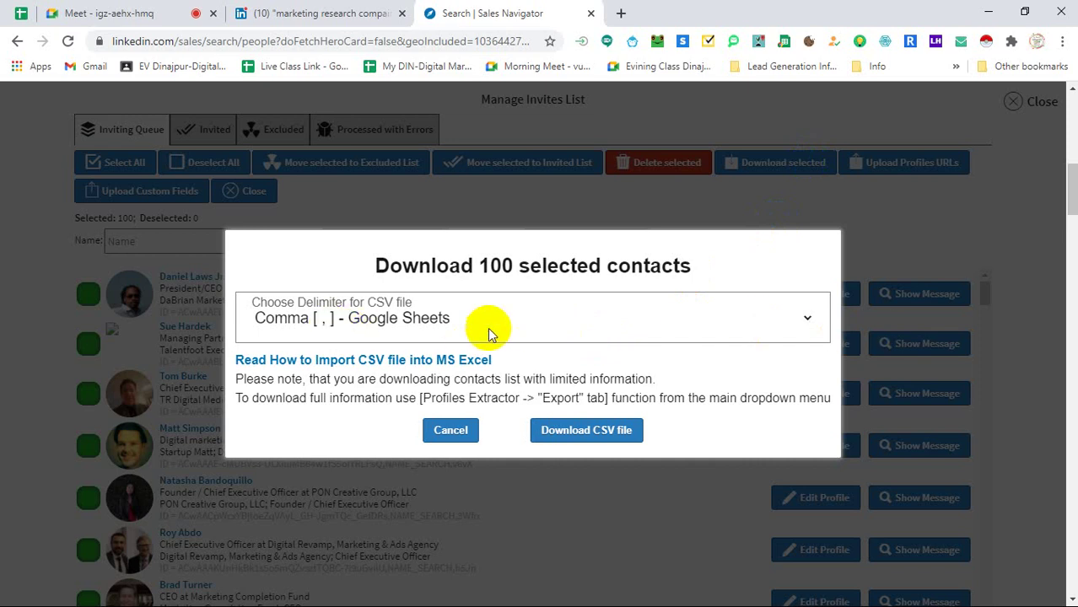
{"action": "left_click", "coordinate": [810, 320]}
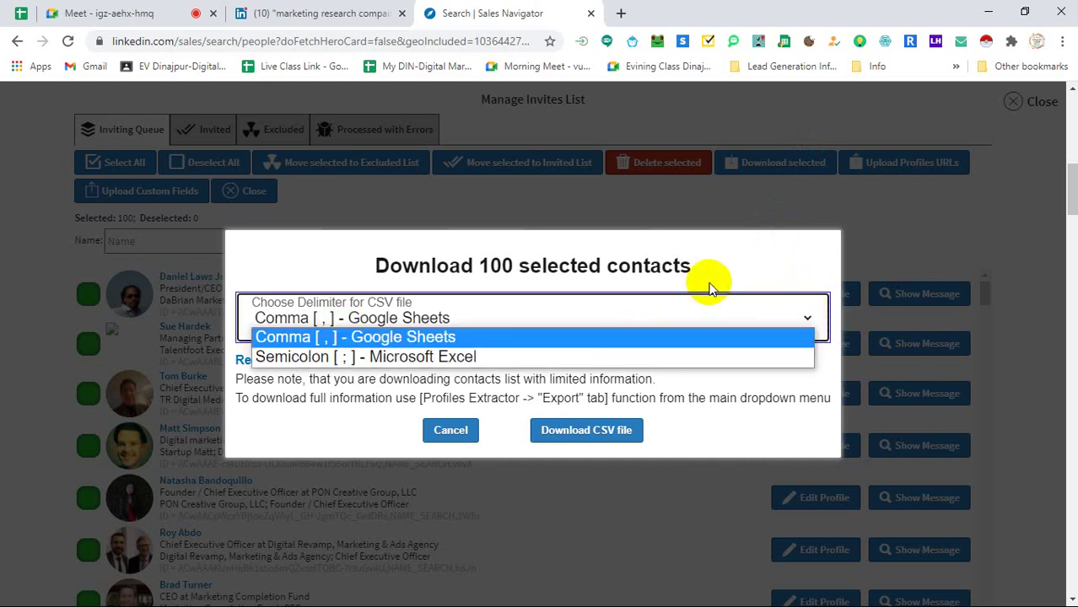
{"action": "left_click", "coordinate": [547, 256]}
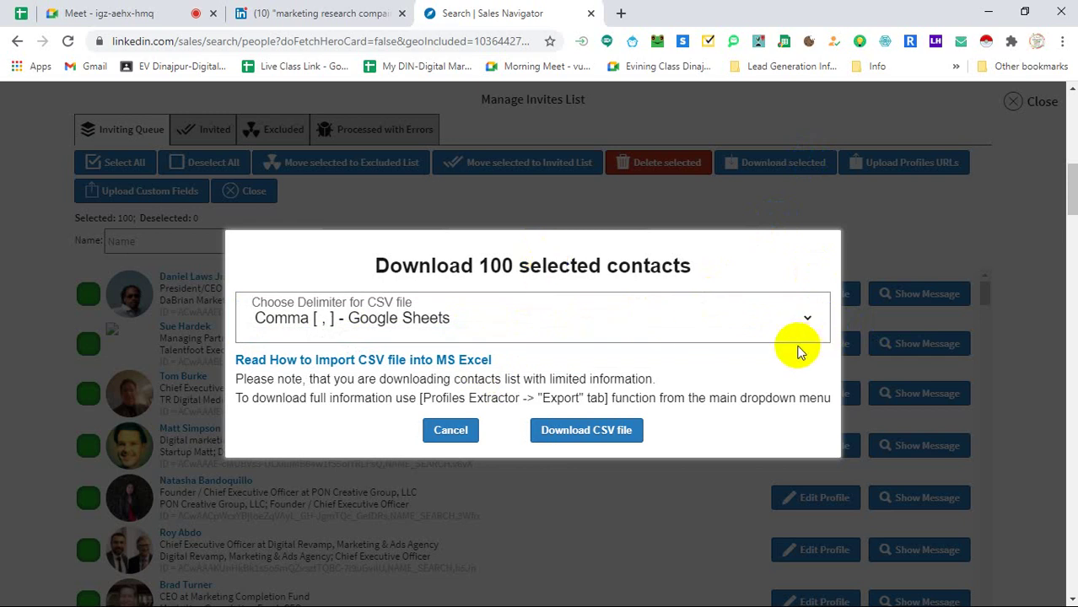
{"action": "left_click", "coordinate": [806, 317]}
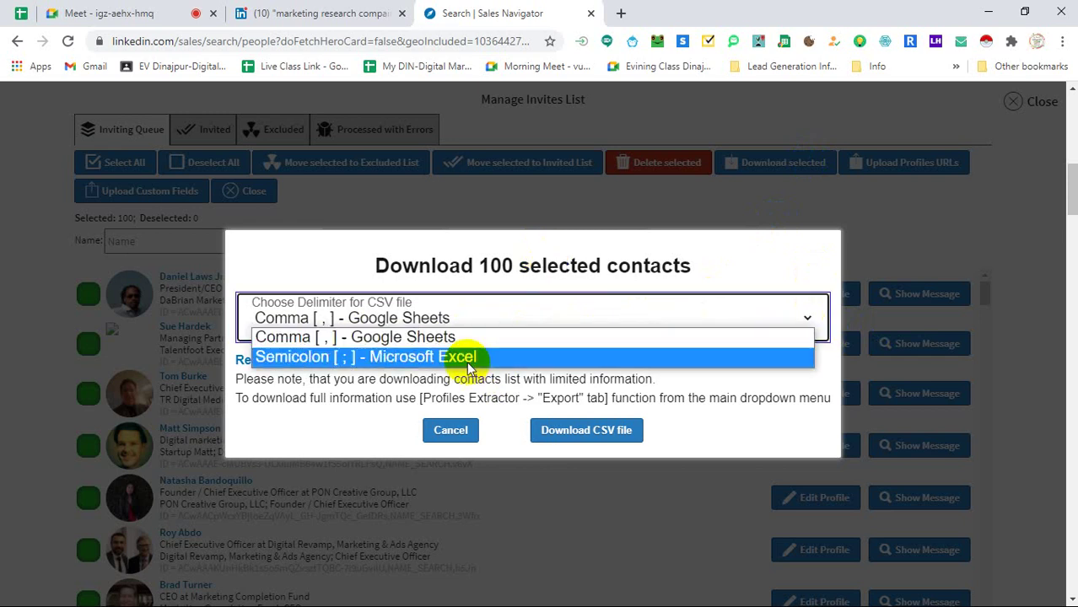
{"action": "left_click", "coordinate": [364, 263]}
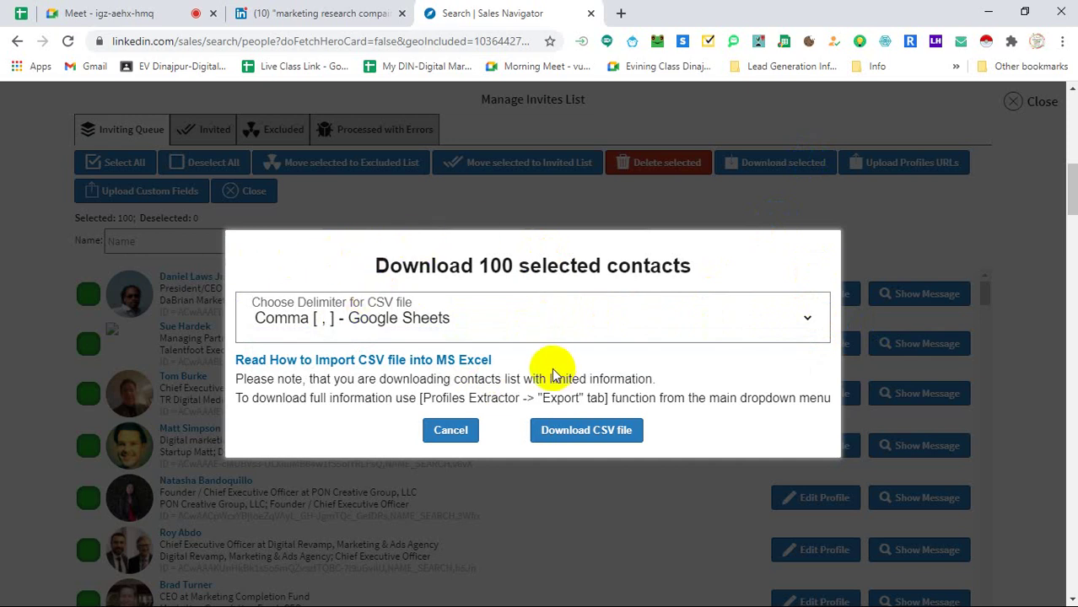
{"action": "left_click", "coordinate": [560, 442]}
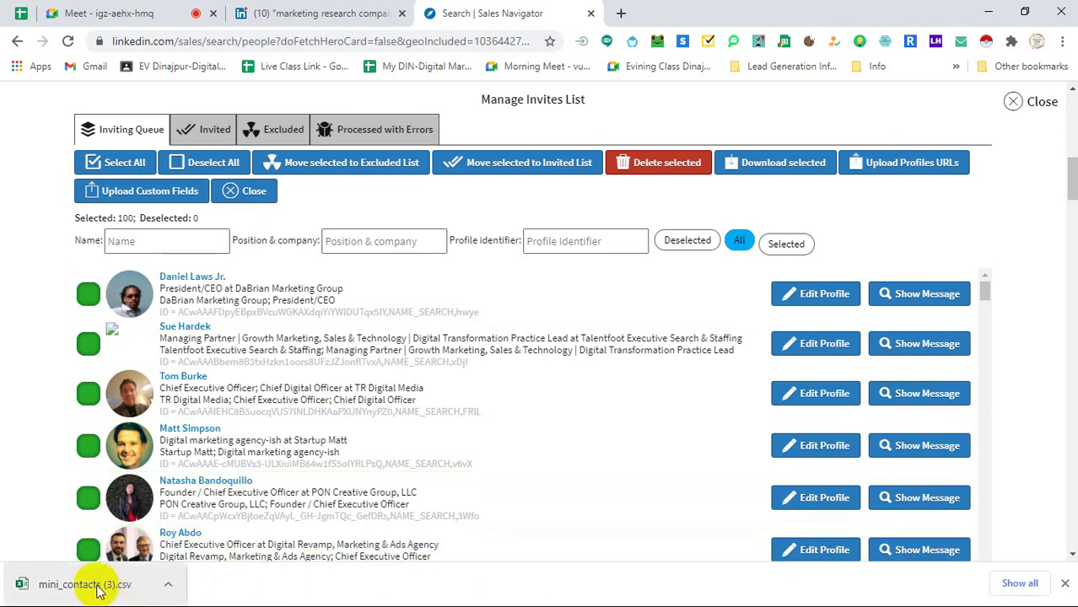
Open the downloaded mini_contacts (3).csv in Excel and widen the id column to show part of each ID
{"action": "left_click", "coordinate": [51, 584]}
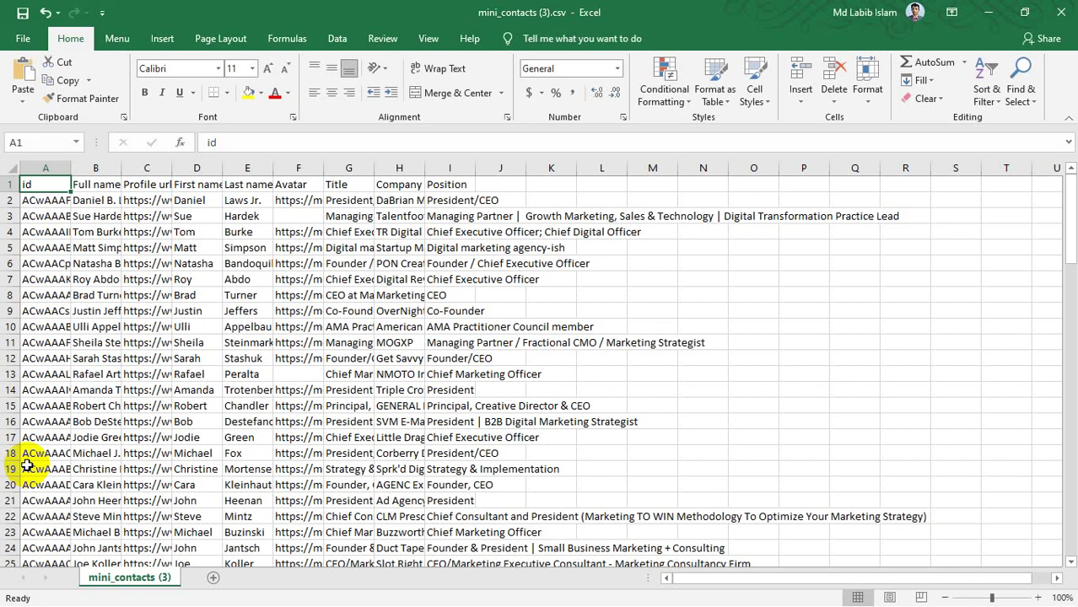
{"action": "double_click", "coordinate": [71, 168]}
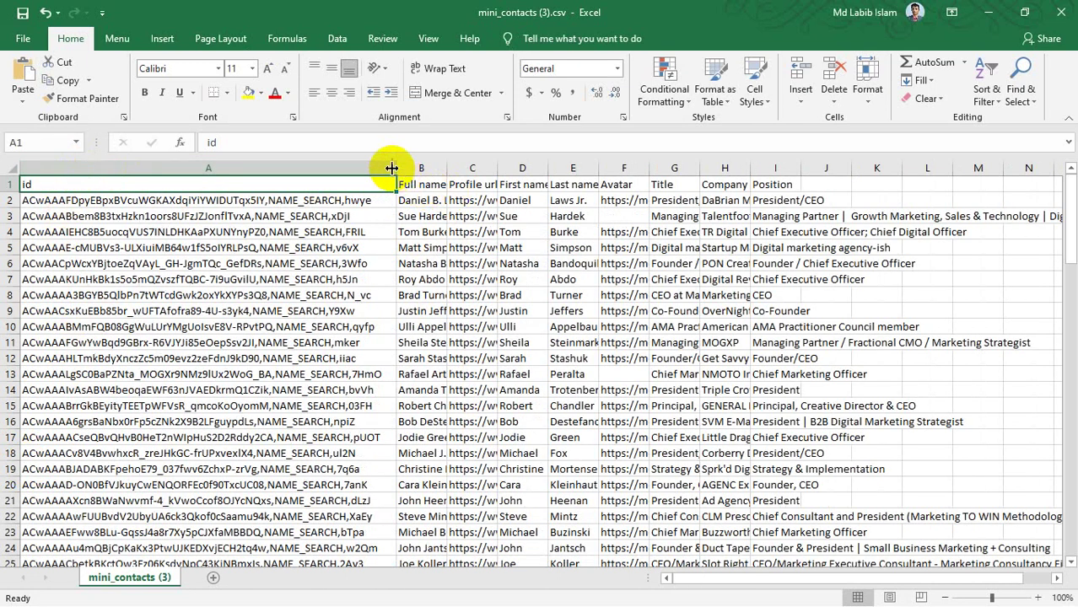
{"action": "left_click_drag", "start_coordinate": [395, 168], "coordinate": [157, 196]}
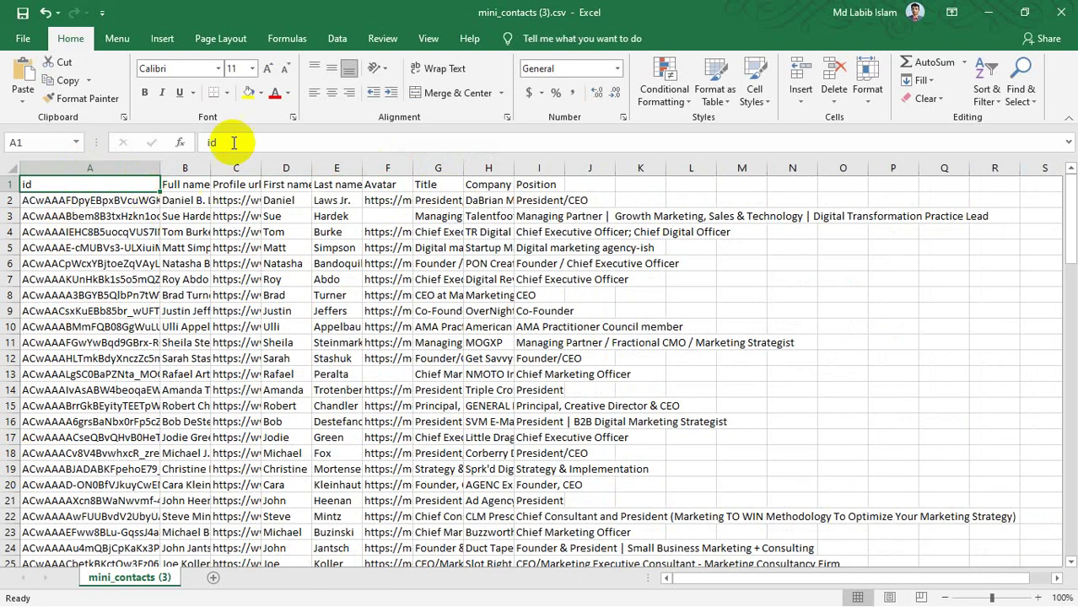
Switch back to the Sales Navigator page in Chrome and highlight the first contact's ID in the queue
{"action": "mouse_move", "coordinate": [415, 6]}
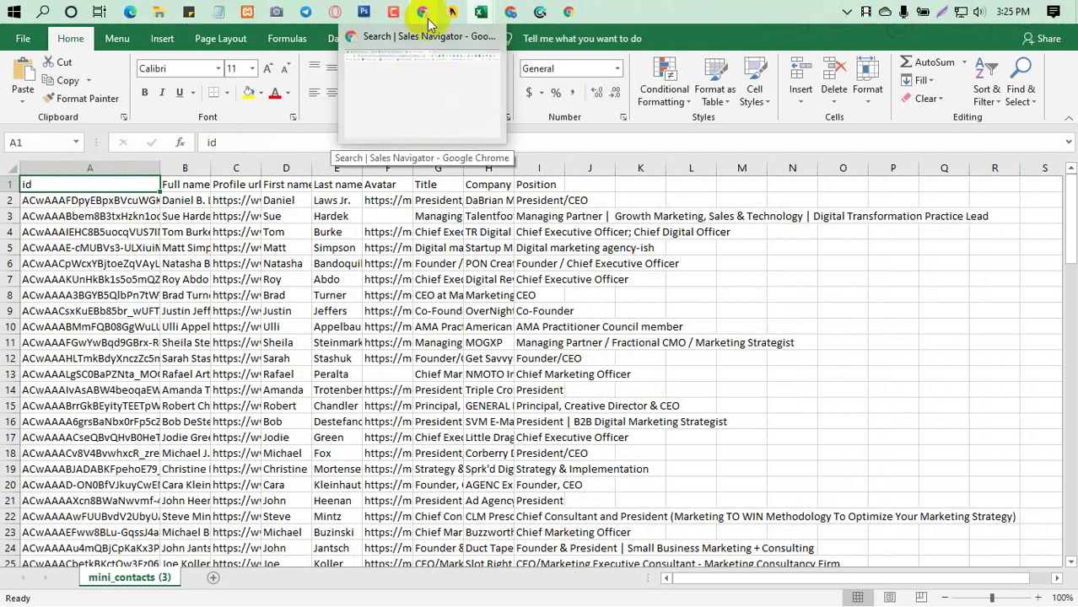
{"action": "left_click", "coordinate": [415, 84]}
{"action": "left_click", "coordinate": [487, 124]}
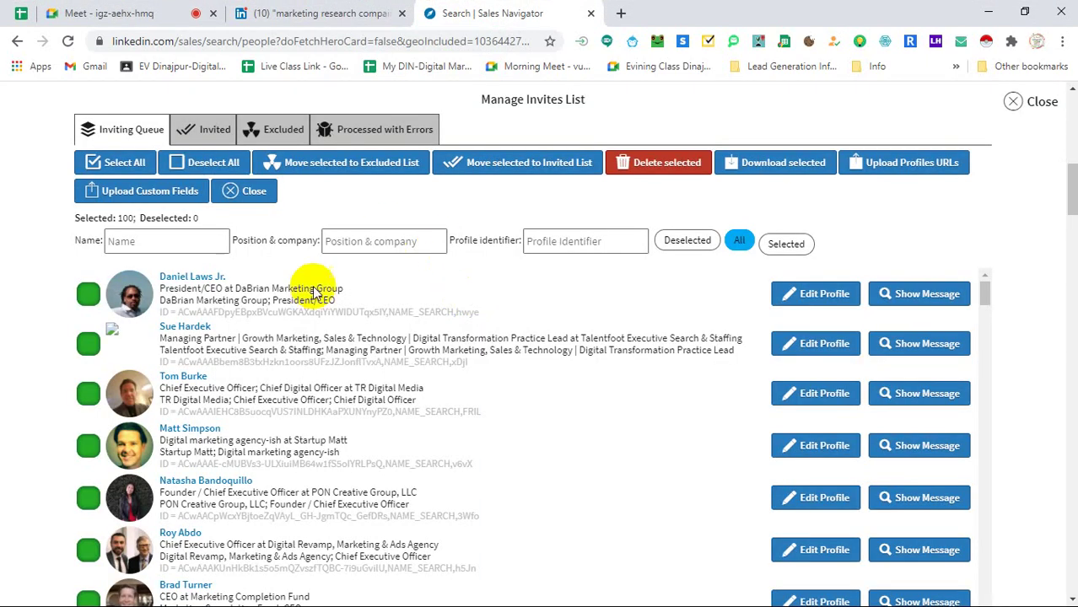
{"action": "left_click_drag", "start_coordinate": [184, 312], "coordinate": [510, 313]}
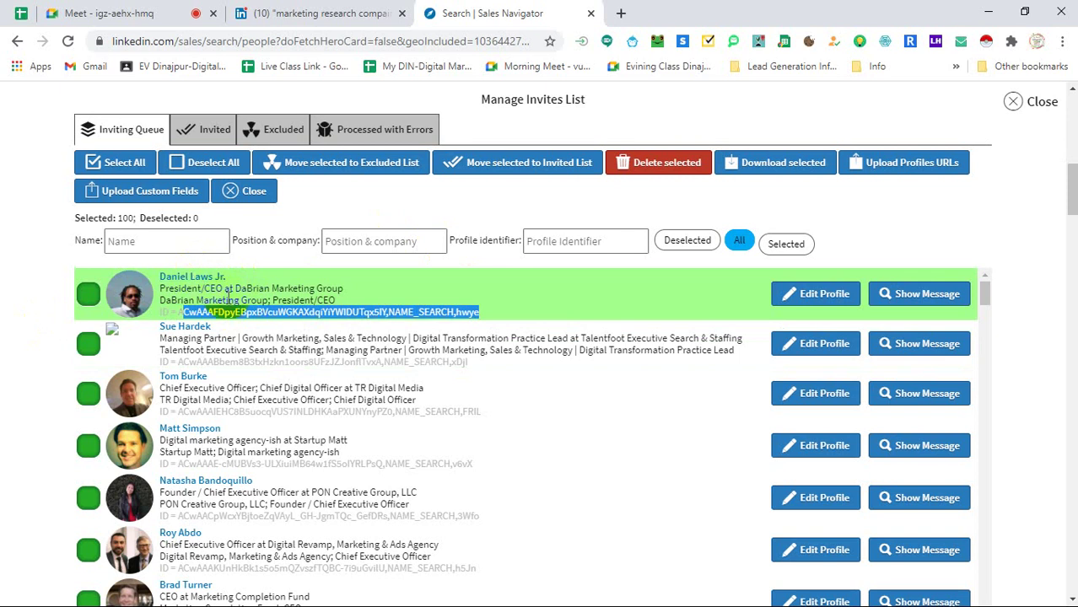
Highlight most of the first contact's ID in the queue again and clear the highlight
{"action": "left_click", "coordinate": [262, 311]}
{"action": "left_click_drag", "start_coordinate": [456, 311], "coordinate": [169, 308]}
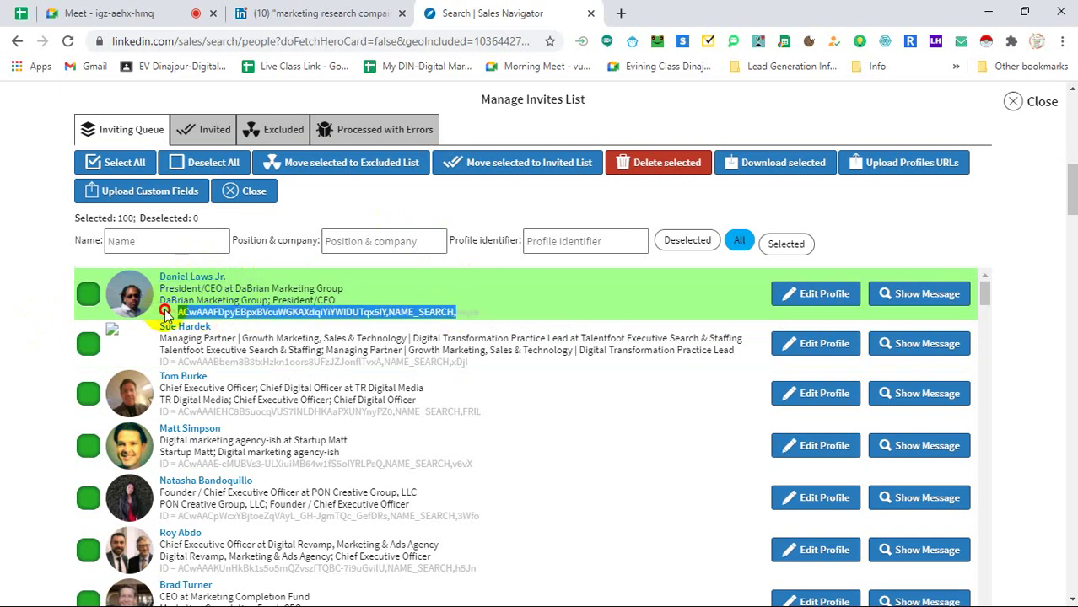
{"action": "left_click", "coordinate": [54, 320]}
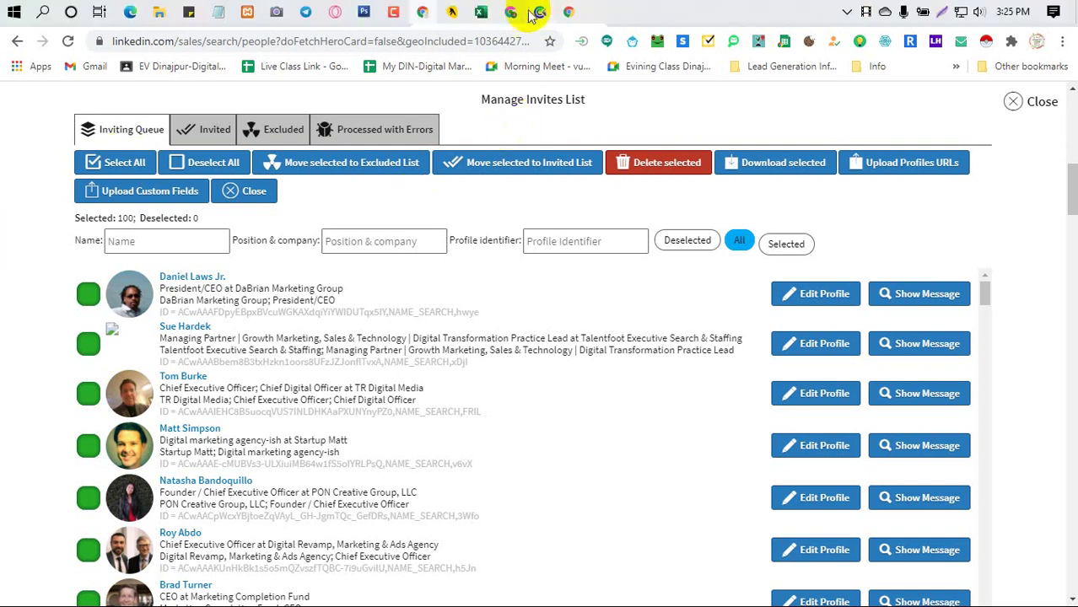
Switch to mini_contacts (3).csv in Excel and delete the id column
{"action": "mouse_move", "coordinate": [483, 17]}
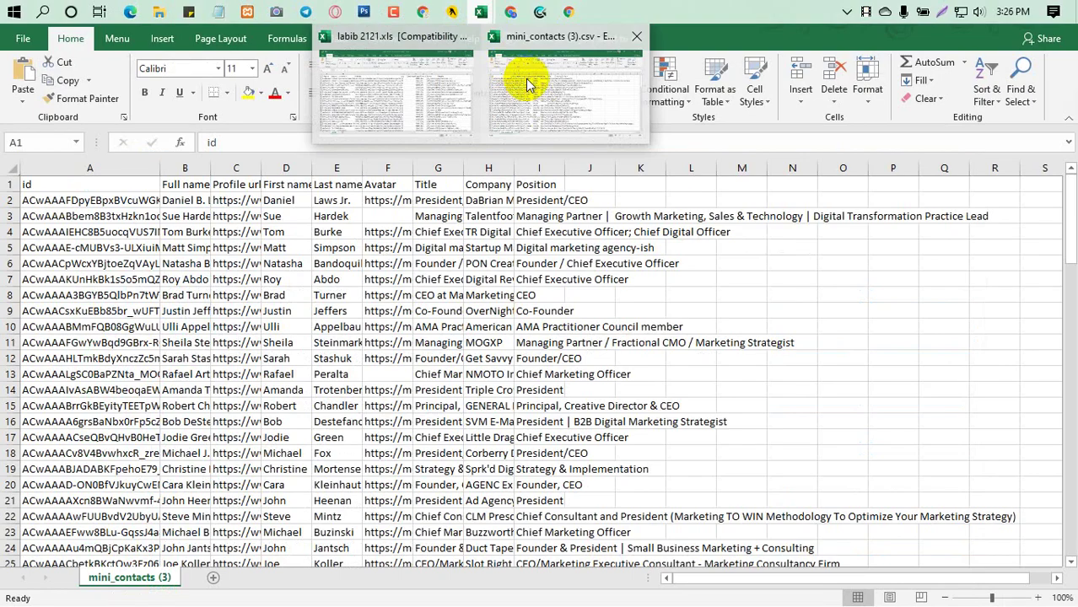
{"action": "left_click", "coordinate": [525, 80]}
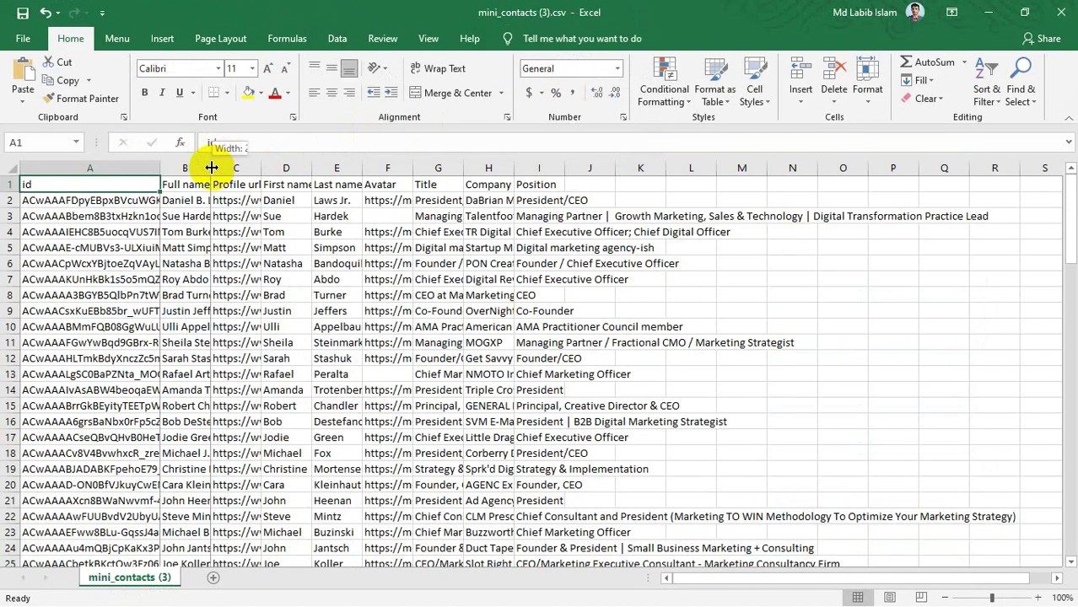
{"action": "left_click", "coordinate": [76, 164]}
{"action": "right_click", "coordinate": [88, 167]}
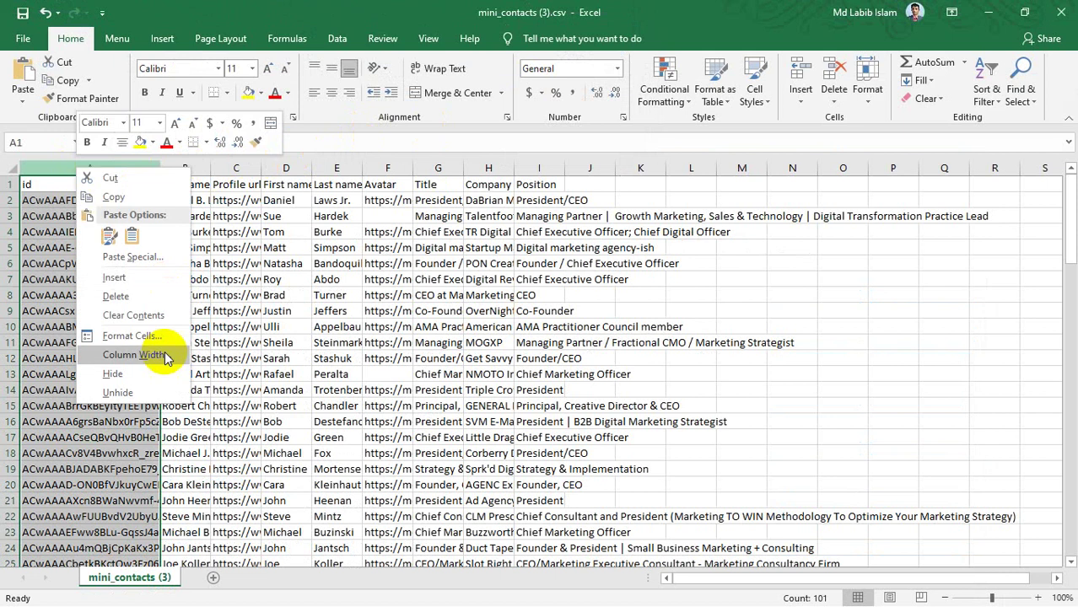
{"action": "left_click", "coordinate": [141, 296]}
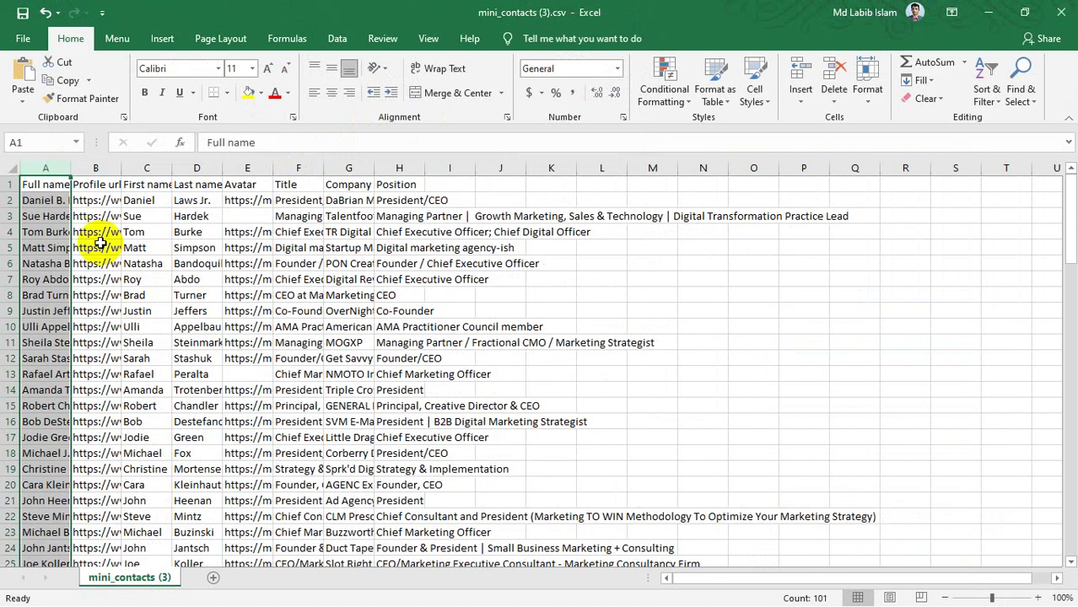
Fit the Full name, First name and Last name columns to their contents and set moderate widths for the Profile url and Avatar columns
{"action": "double_click", "coordinate": [71, 167]}
{"action": "double_click", "coordinate": [220, 168]}
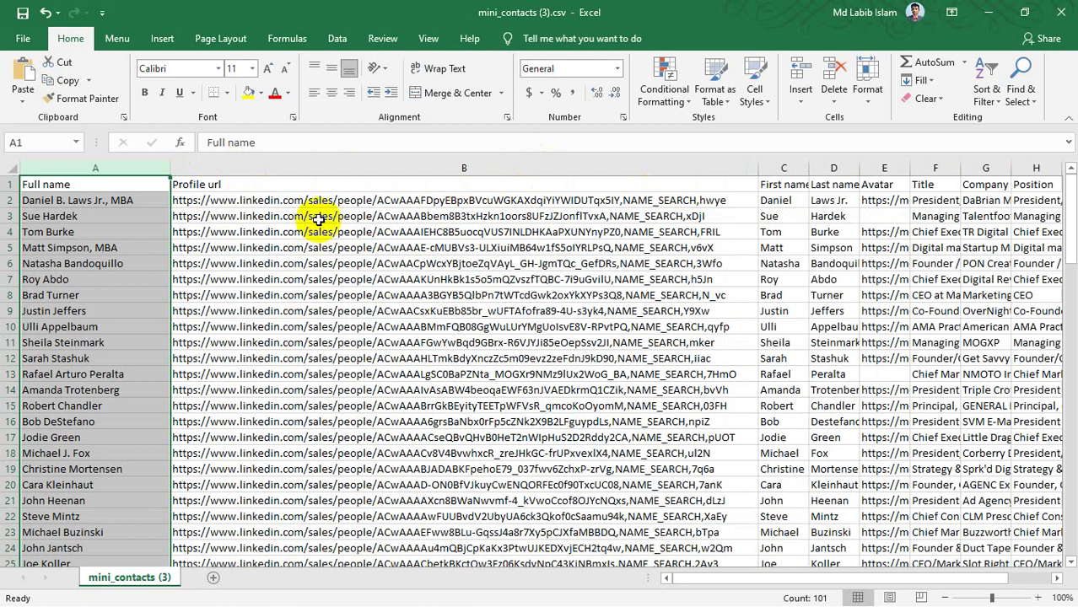
{"action": "left_click_drag", "start_coordinate": [758, 168], "coordinate": [403, 167]}
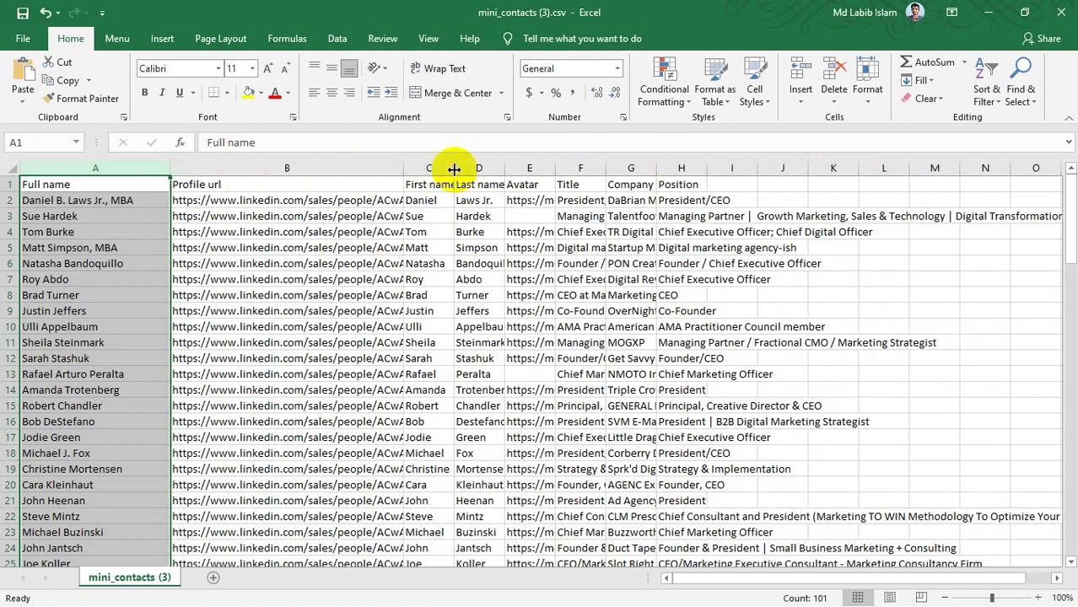
{"action": "double_click", "coordinate": [452, 168]}
{"action": "double_click", "coordinate": [508, 163]}
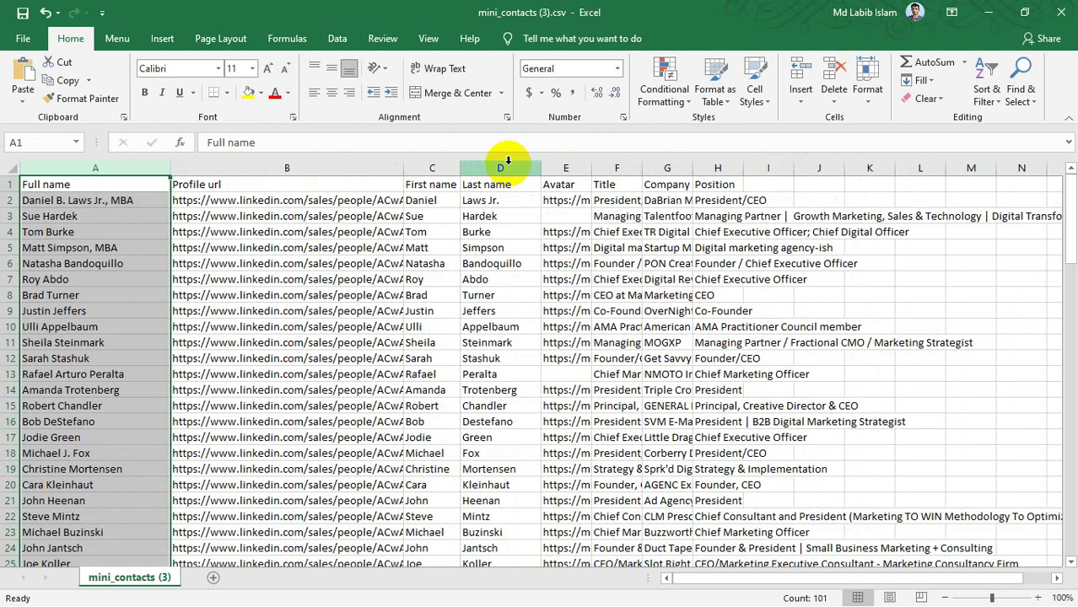
{"action": "left_click_drag", "start_coordinate": [588, 168], "coordinate": [695, 168]}
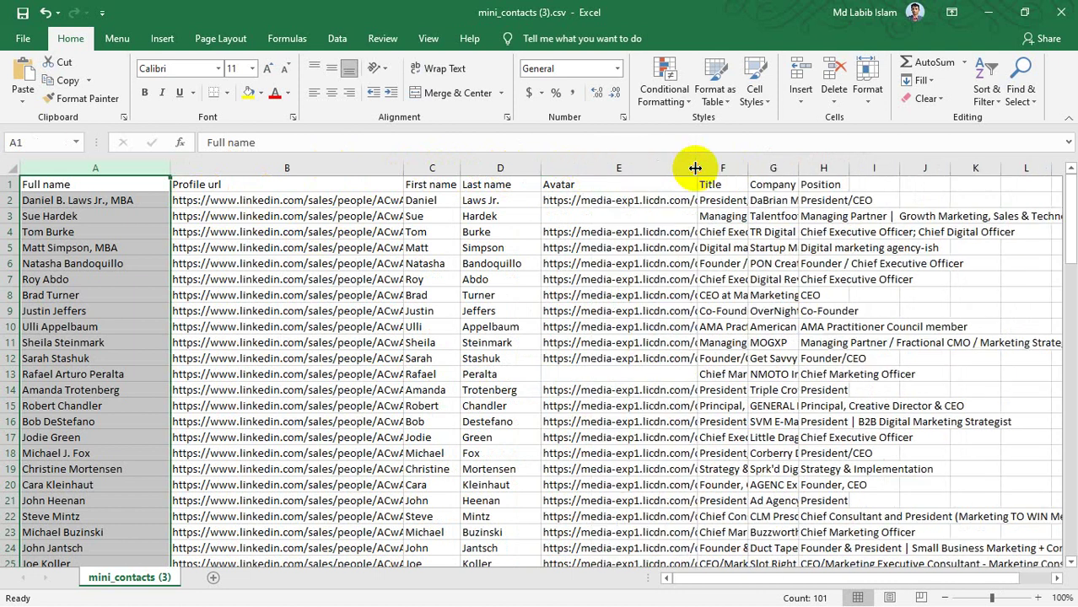
Delete the Avatar column from the contact sheet
{"action": "left_click", "coordinate": [636, 243]}
{"action": "left_click", "coordinate": [611, 166]}
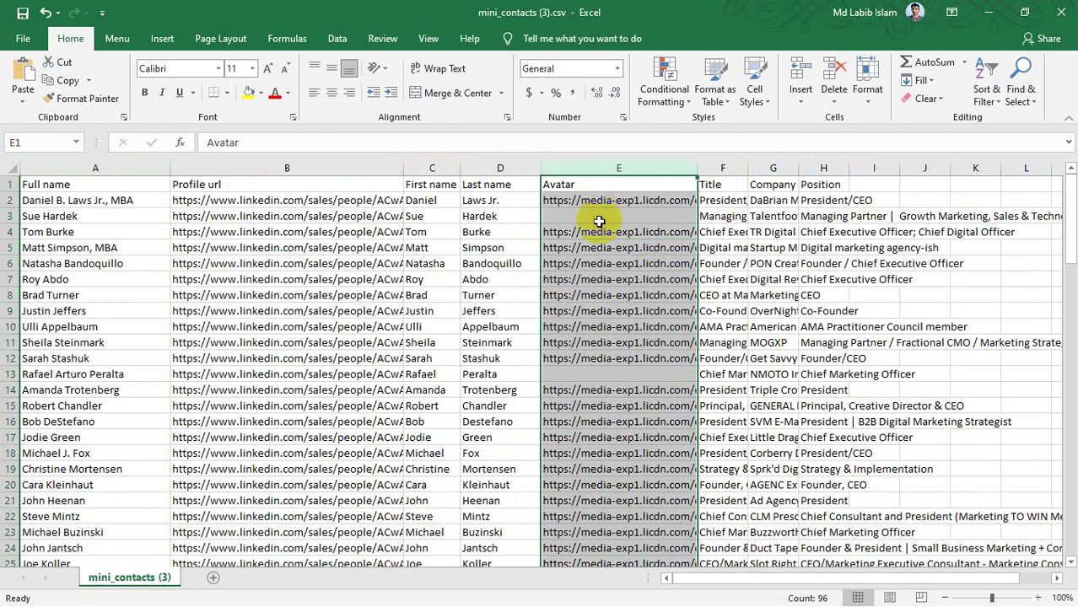
{"action": "right_click", "coordinate": [596, 168]}
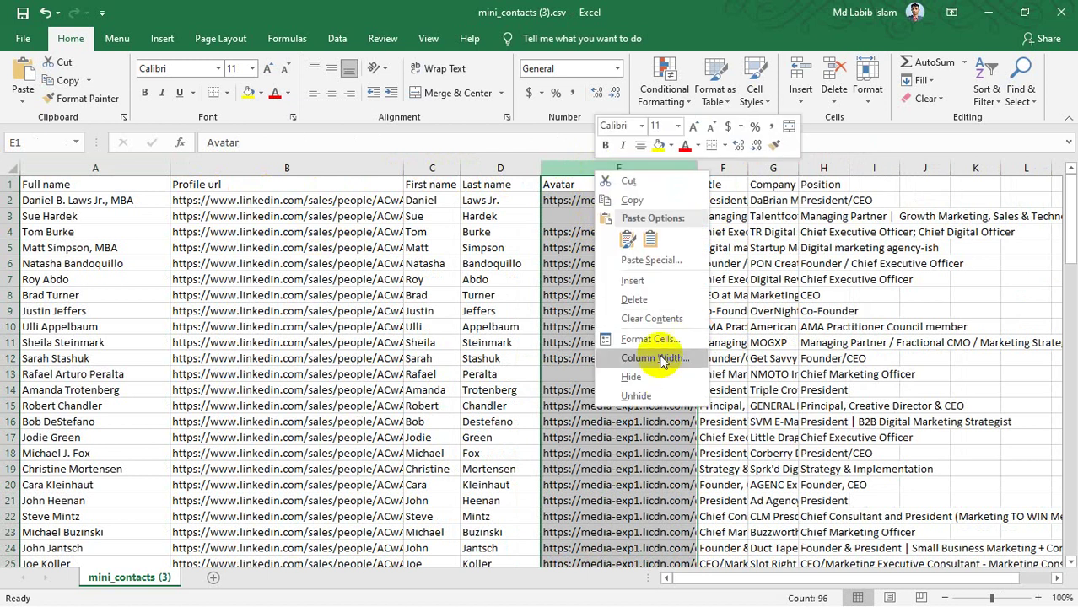
{"action": "left_click", "coordinate": [634, 300]}
Widen the Title column to a moderate width and fit the Company and Position columns to their contents
{"action": "double_click", "coordinate": [593, 171]}
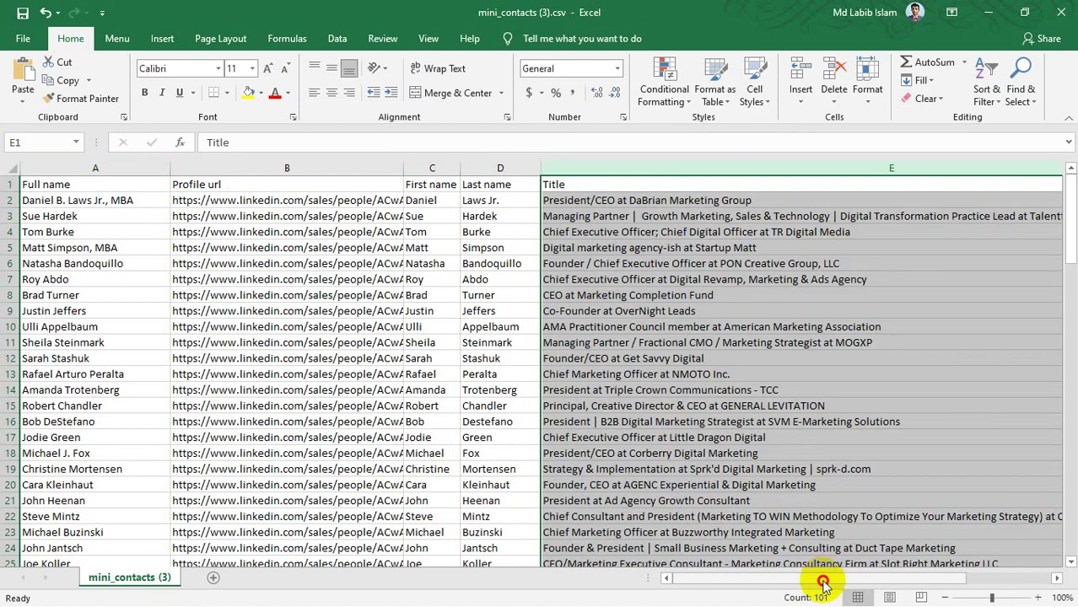
{"action": "left_click_drag", "start_coordinate": [822, 582], "coordinate": [898, 580]}
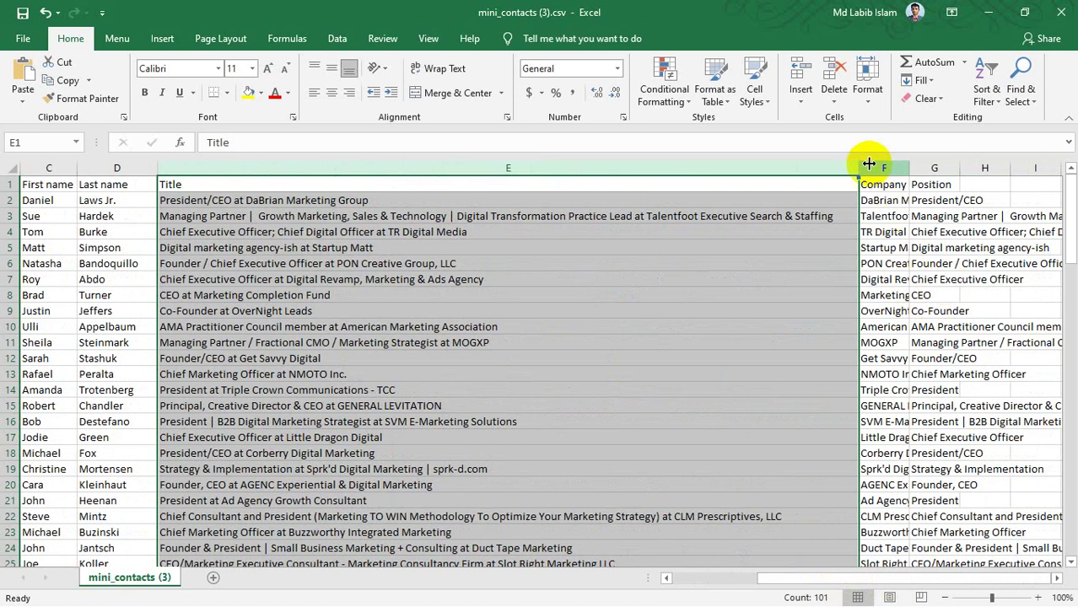
{"action": "left_click_drag", "start_coordinate": [868, 162], "coordinate": [667, 173]}
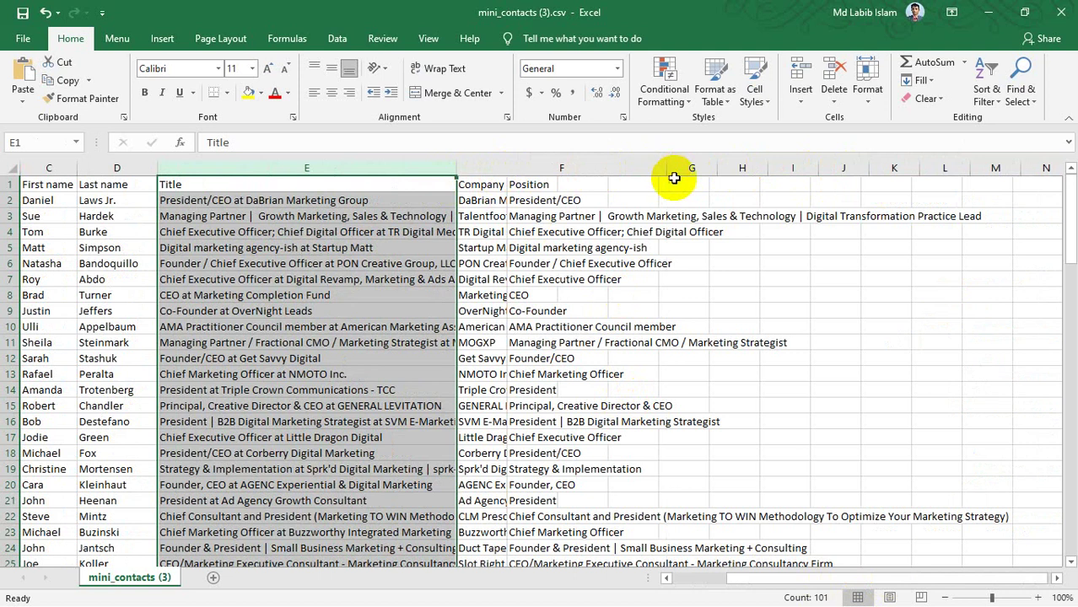
{"action": "double_click", "coordinate": [716, 166]}
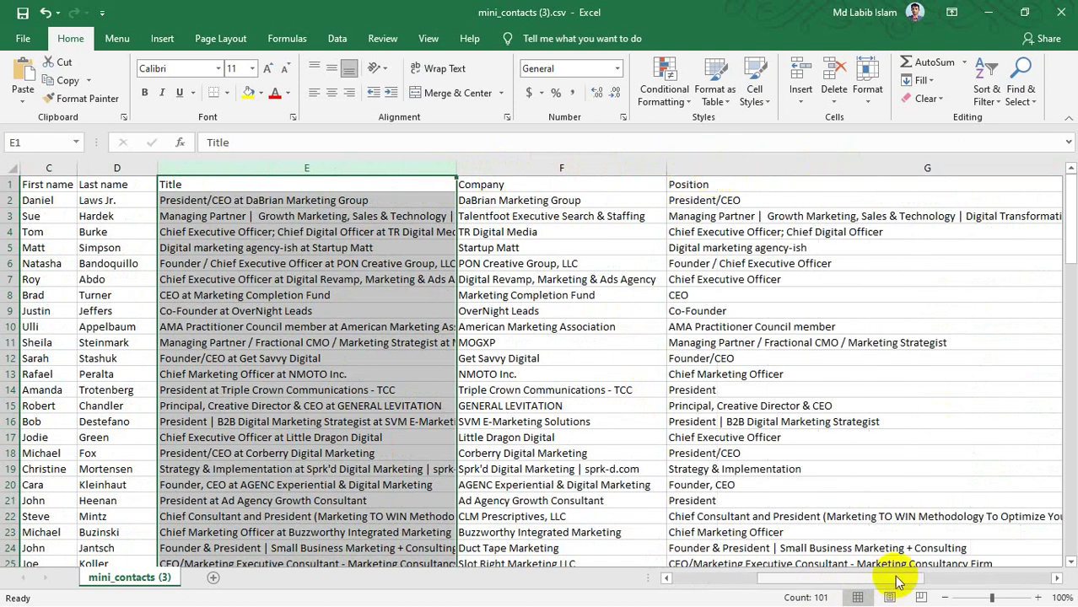
{"action": "left_click_drag", "start_coordinate": [886, 581], "coordinate": [558, 578]}
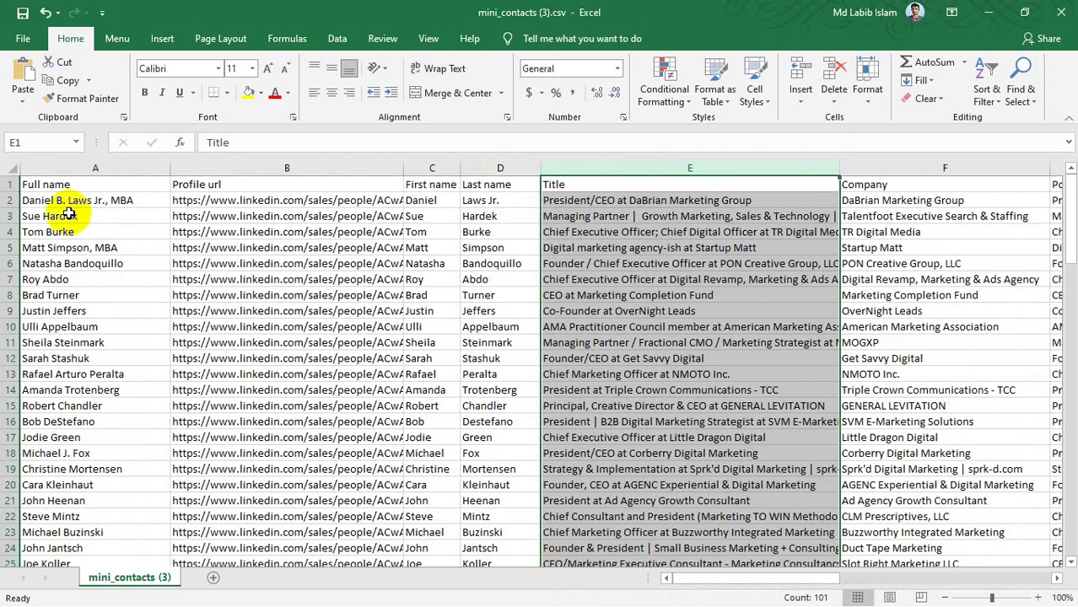
Center the text of the header row and enlarge its font size to 22
{"action": "left_click", "coordinate": [7, 184]}
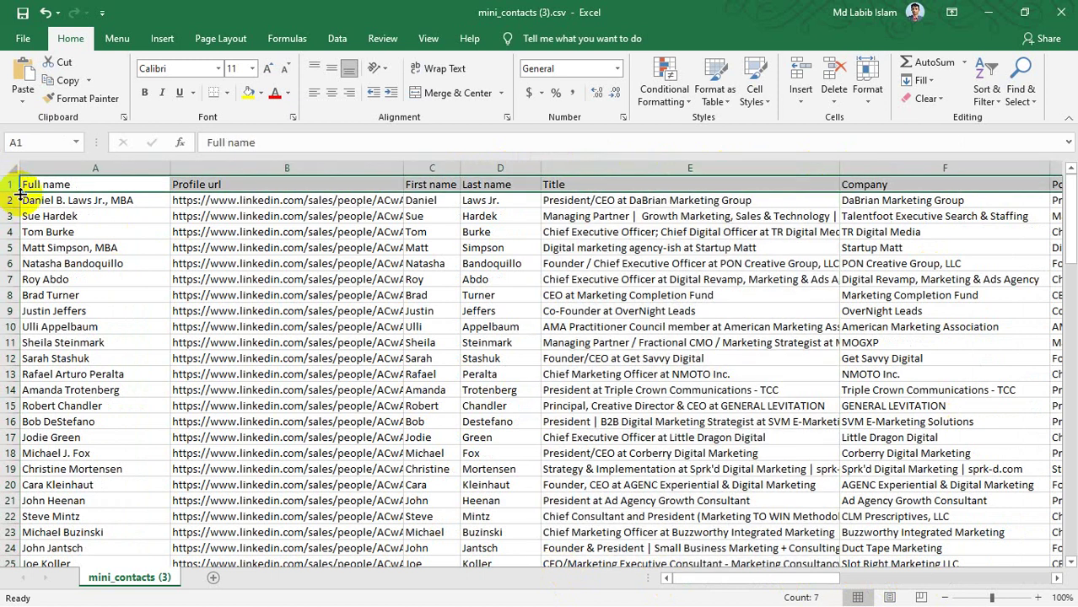
{"action": "left_click", "coordinate": [338, 92]}
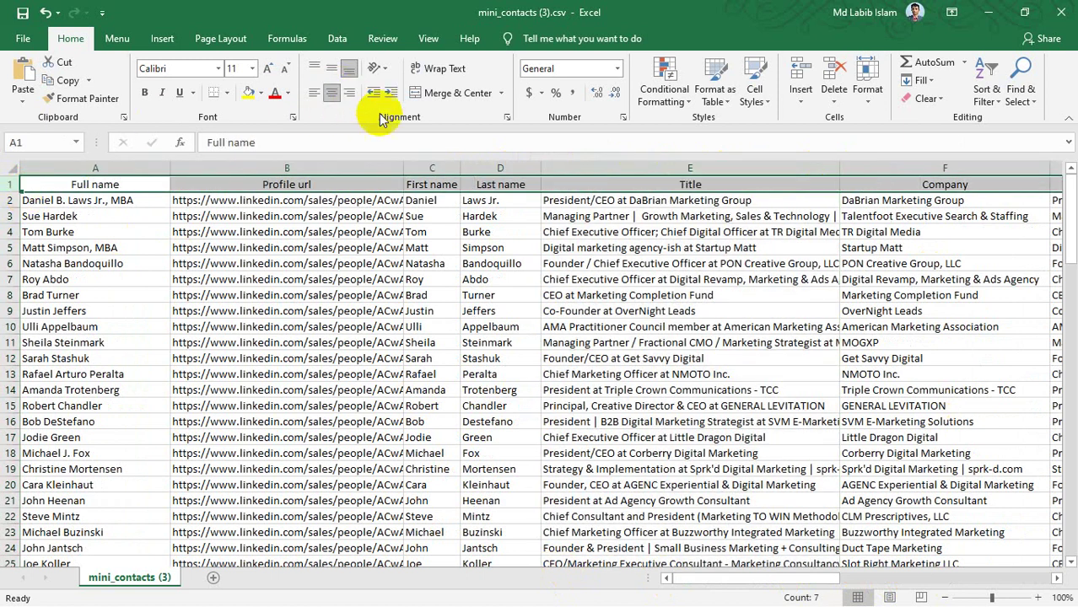
{"action": "left_click", "coordinate": [268, 68]}
{"action": "left_click", "coordinate": [268, 68]}
{"action": "left_click", "coordinate": [268, 68]}
{"action": "left_click", "coordinate": [268, 68]}
{"action": "left_click", "coordinate": [268, 68]}
{"action": "left_click", "coordinate": [268, 68]}
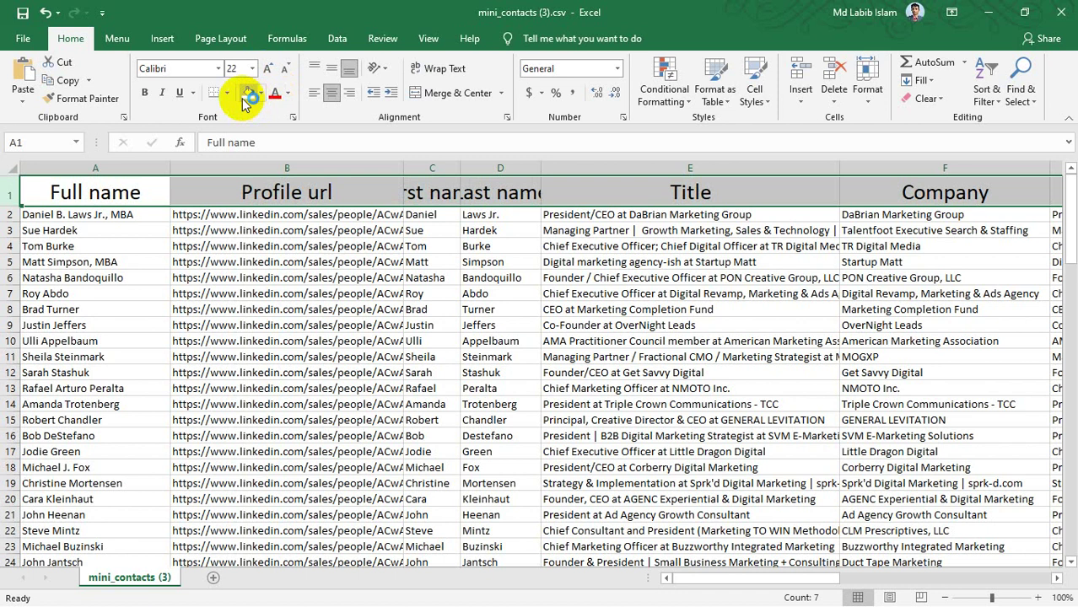
Fill the header row with yellow and refit the First name and Last name columns to the enlarged headings
{"action": "left_click", "coordinate": [247, 95]}
{"action": "left_click", "coordinate": [502, 418]}
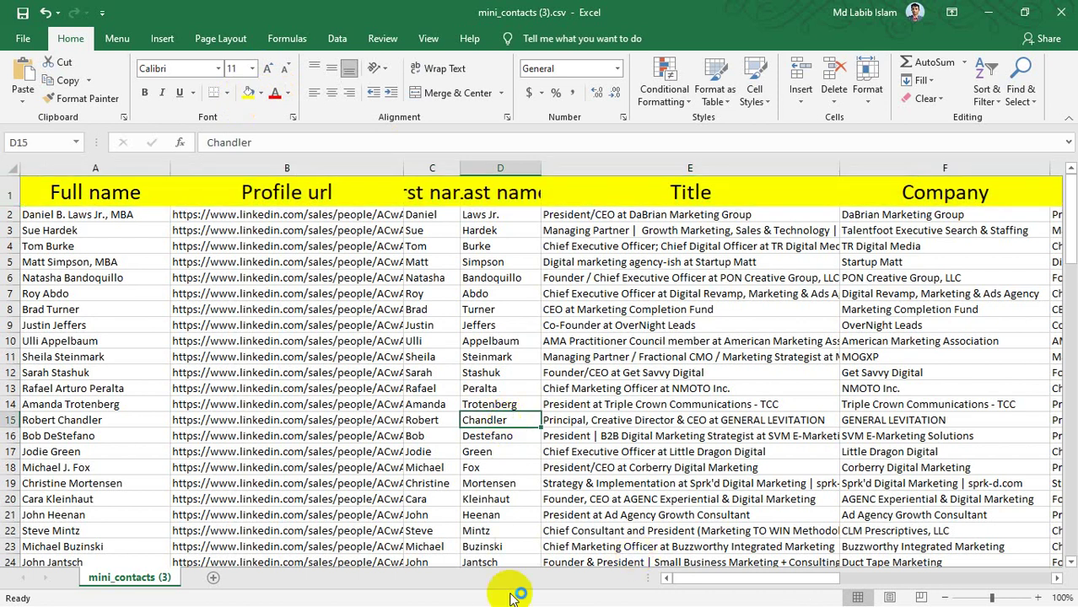
{"action": "double_click", "coordinate": [534, 167]}
{"action": "double_click", "coordinate": [460, 167]}
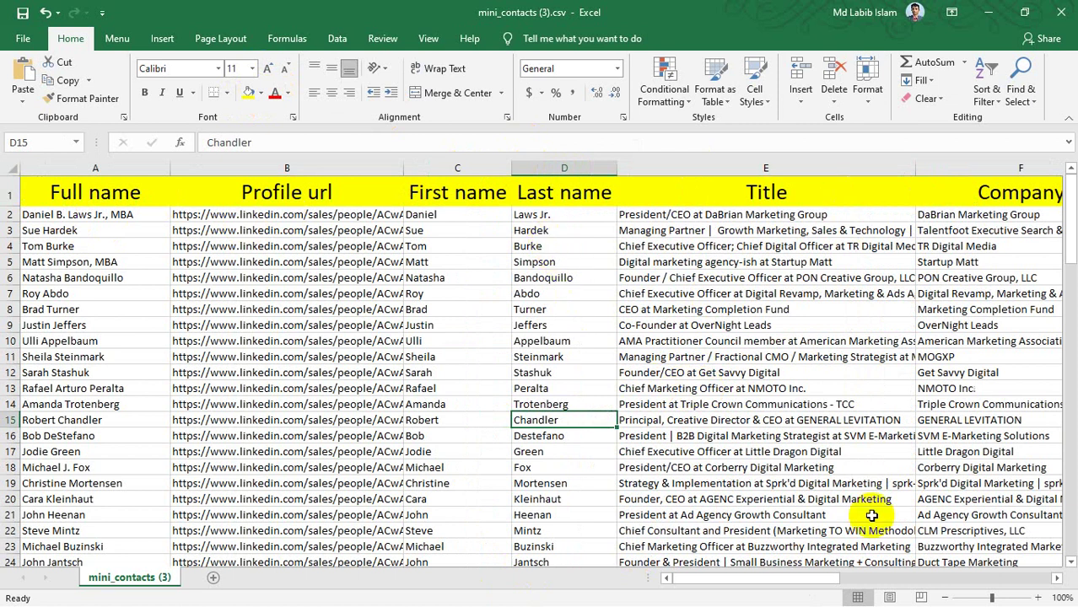
Review the formatted contact sheet across its columns and down to the last contact row
{"action": "left_click_drag", "start_coordinate": [801, 580], "coordinate": [515, 590]}
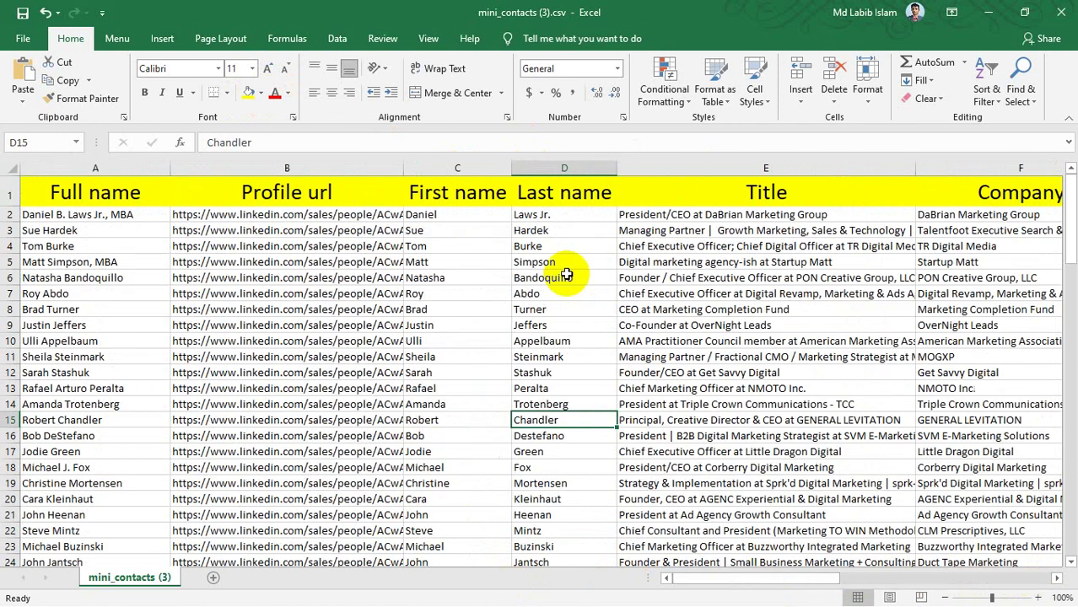
{"action": "scroll", "coordinate": [380, 319], "scroll_direction": "down", "scroll_amount": 10}
{"action": "scroll", "coordinate": [371, 327], "scroll_direction": "down", "scroll_amount": 4}
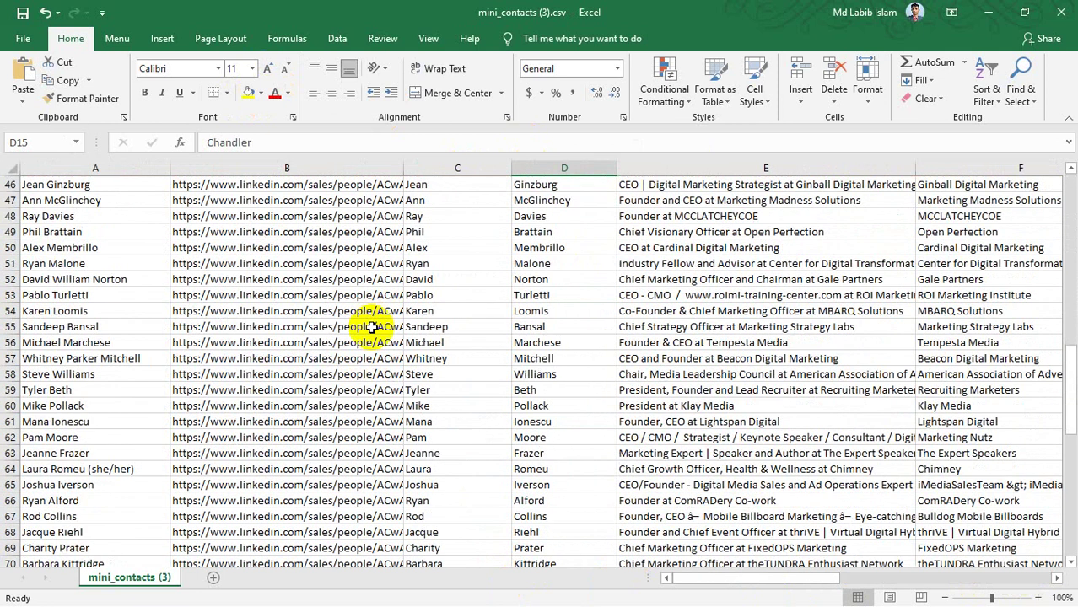
{"action": "scroll", "coordinate": [330, 417], "scroll_direction": "down", "scroll_amount": 20}
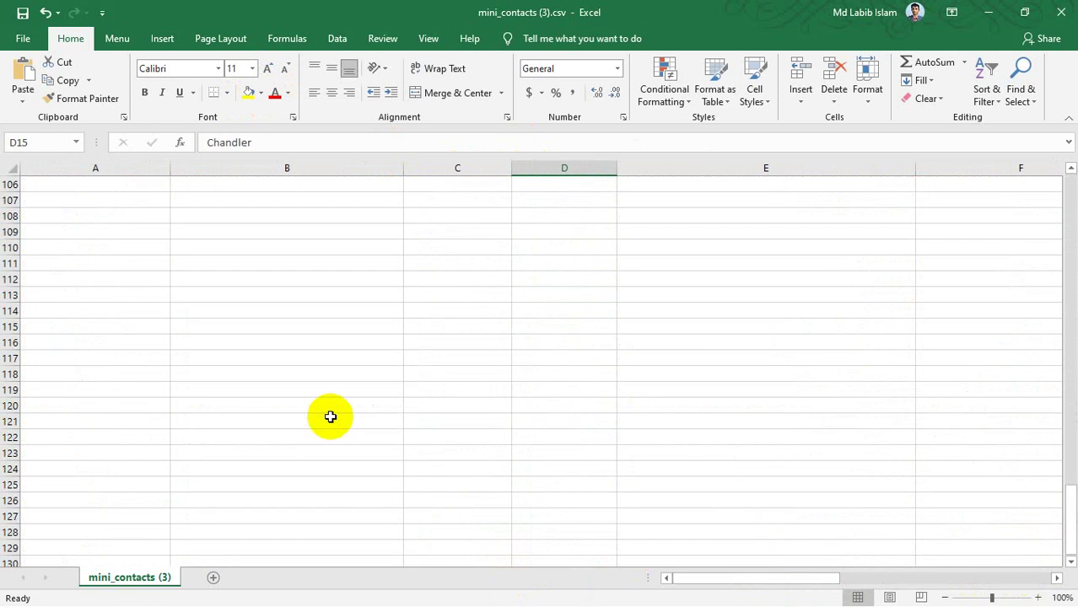
{"action": "scroll", "coordinate": [330, 416], "scroll_direction": "up", "scroll_amount": 5}
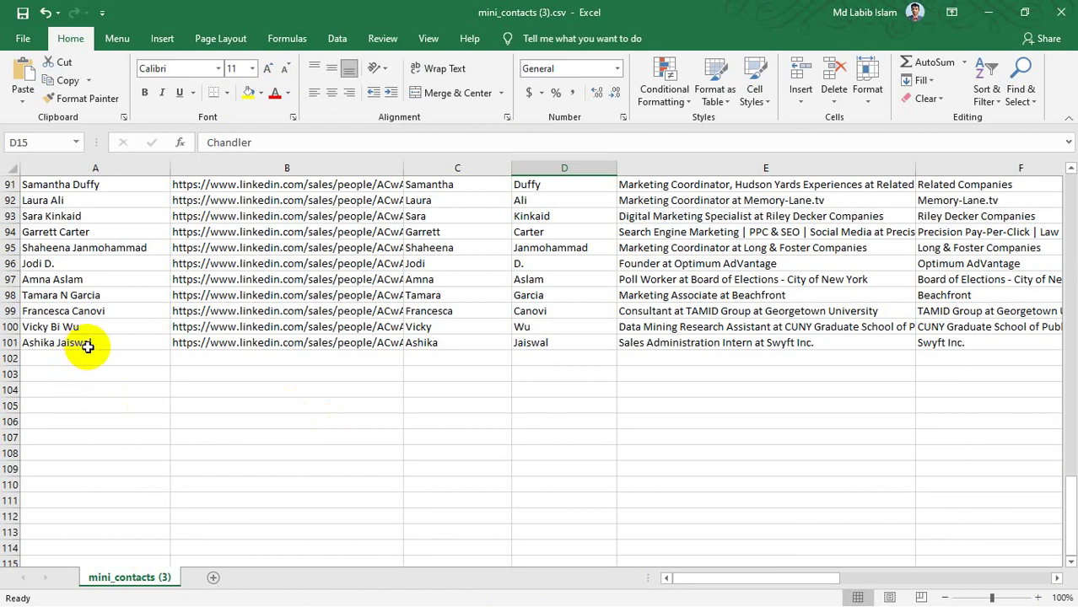
{"action": "scroll", "coordinate": [87, 346], "scroll_direction": "up", "scroll_amount": 20}
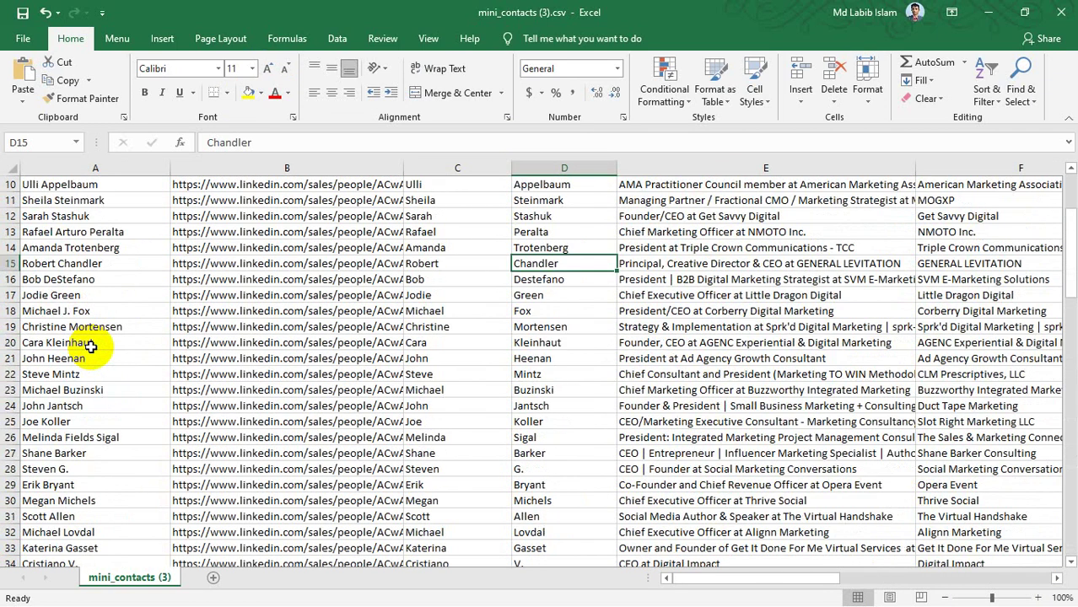
{"action": "scroll", "coordinate": [90, 346], "scroll_direction": "up", "scroll_amount": 3}
{"action": "left_click", "coordinate": [90, 214]}
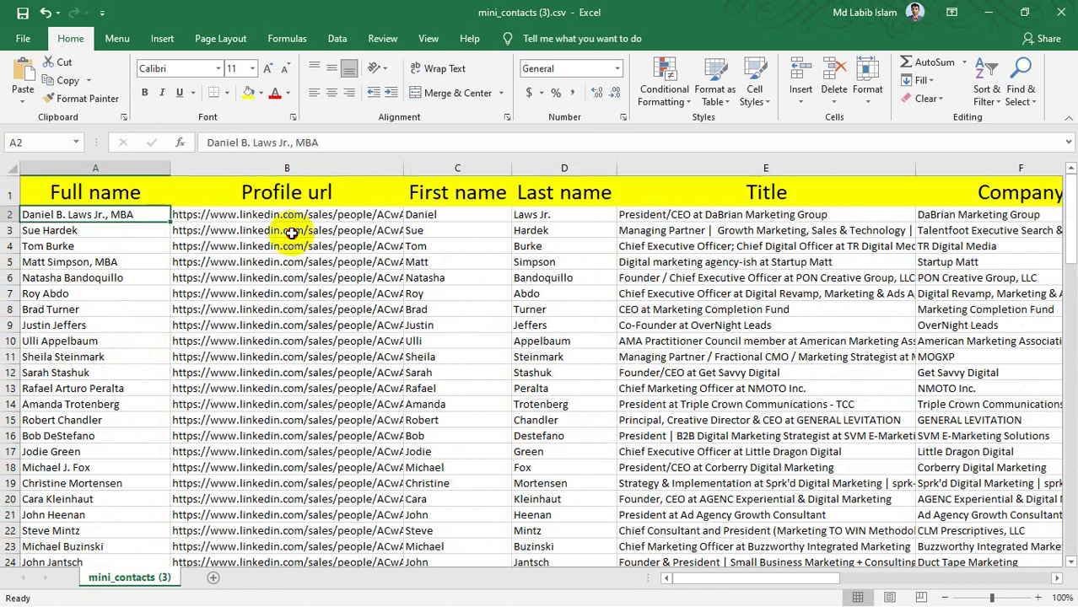
{"action": "left_click_drag", "start_coordinate": [291, 232], "coordinate": [414, 364]}
{"action": "left_click", "coordinate": [445, 356]}
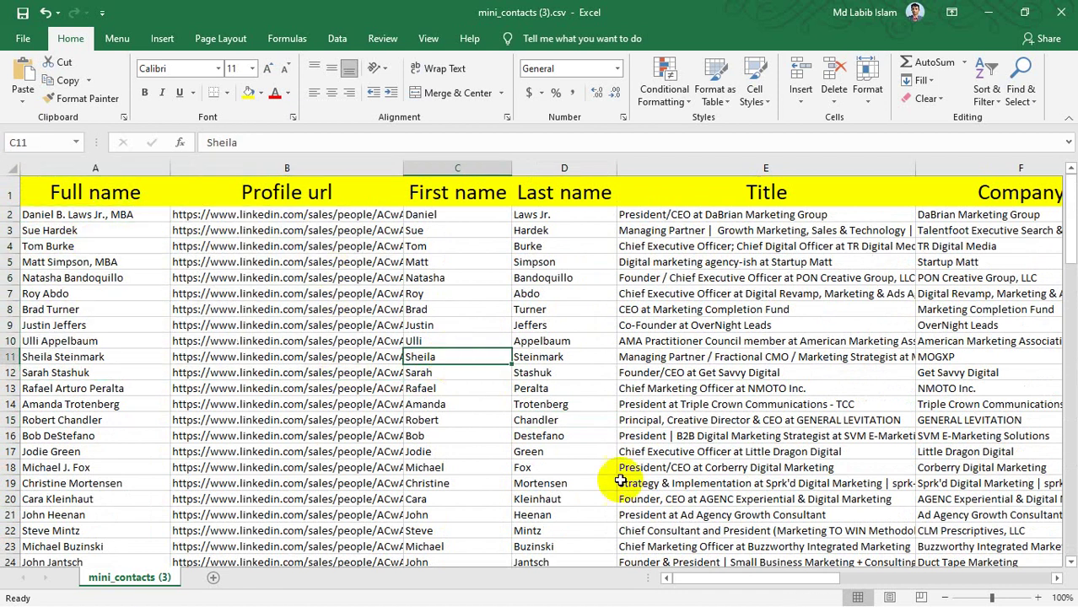
{"action": "left_click_drag", "start_coordinate": [758, 579], "coordinate": [513, 569]}
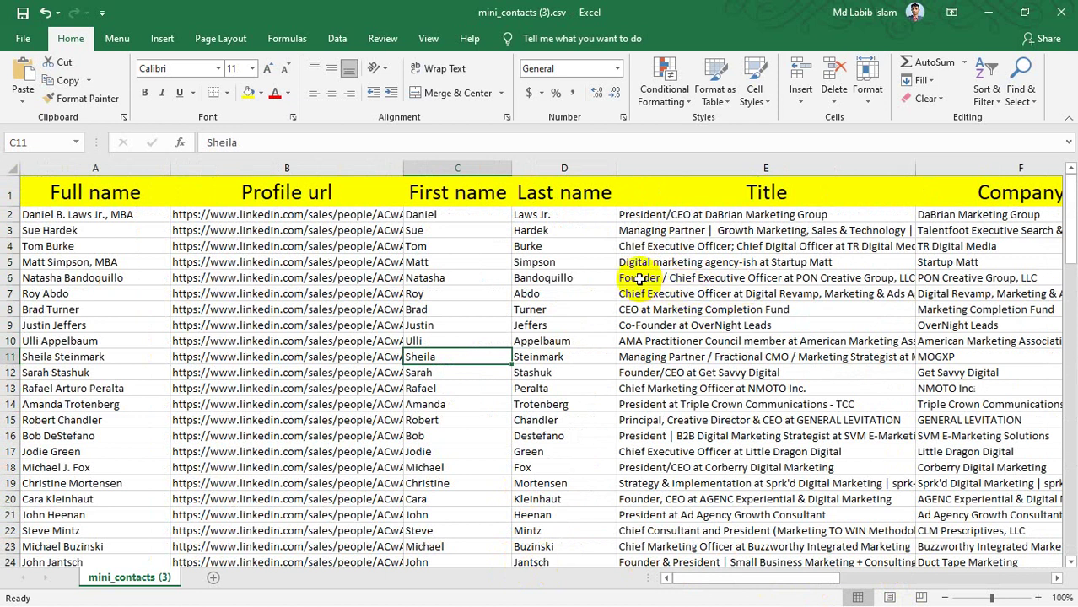
{"action": "left_click_drag", "start_coordinate": [753, 582], "coordinate": [399, 574]}
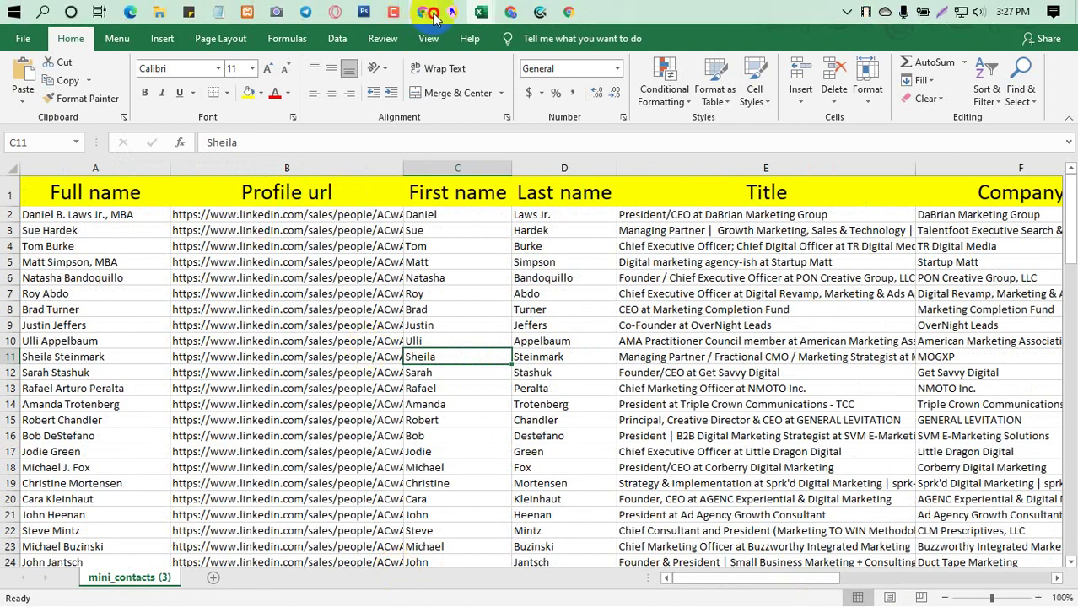
Check the Google Meet call in Chrome, look at mini_contacts (3).csv in Excel again and return to the call
{"action": "left_click", "coordinate": [434, 14]}
{"action": "left_click", "coordinate": [124, 15]}
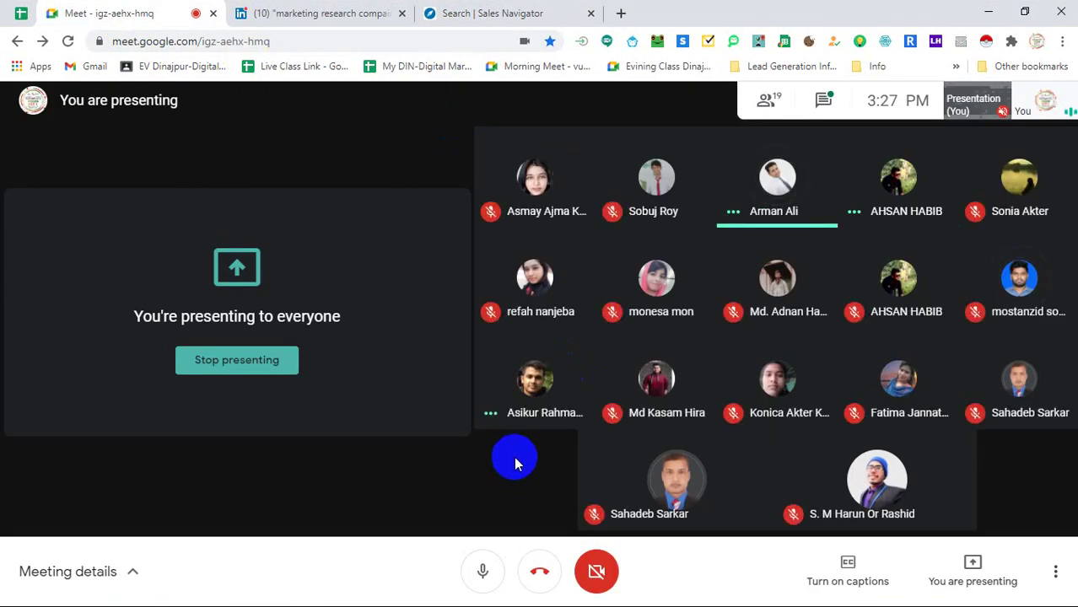
{"action": "mouse_move", "coordinate": [485, 13]}
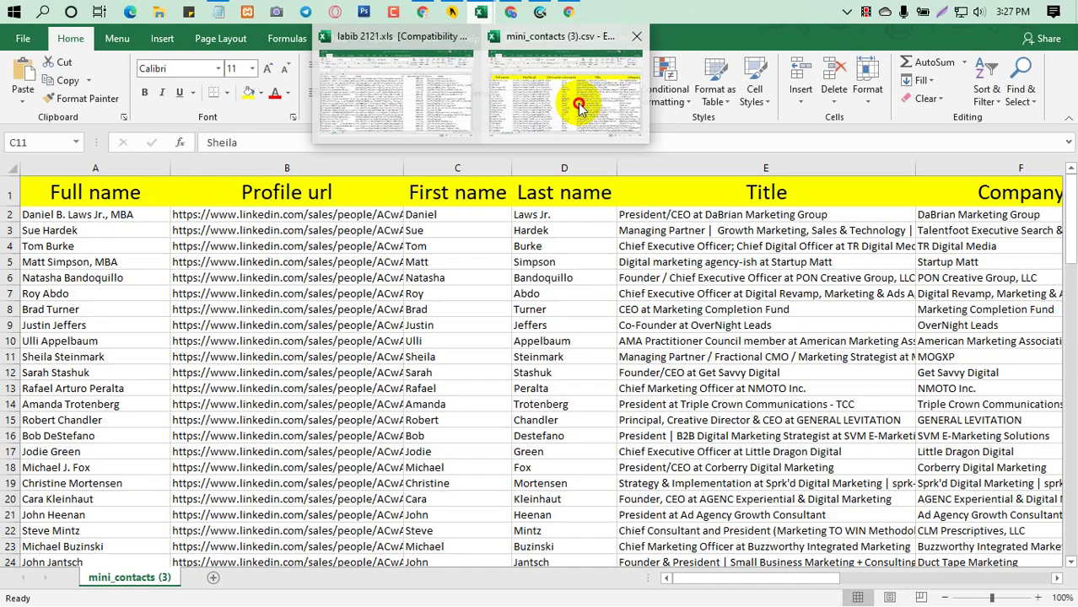
{"action": "left_click", "coordinate": [570, 96]}
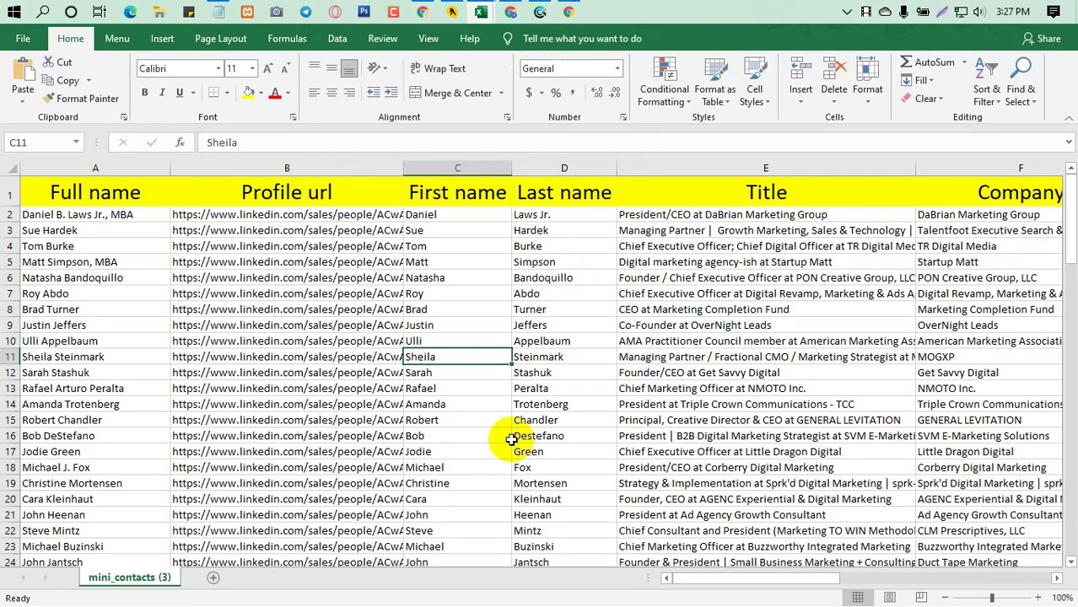
{"action": "left_click", "coordinate": [427, 13]}
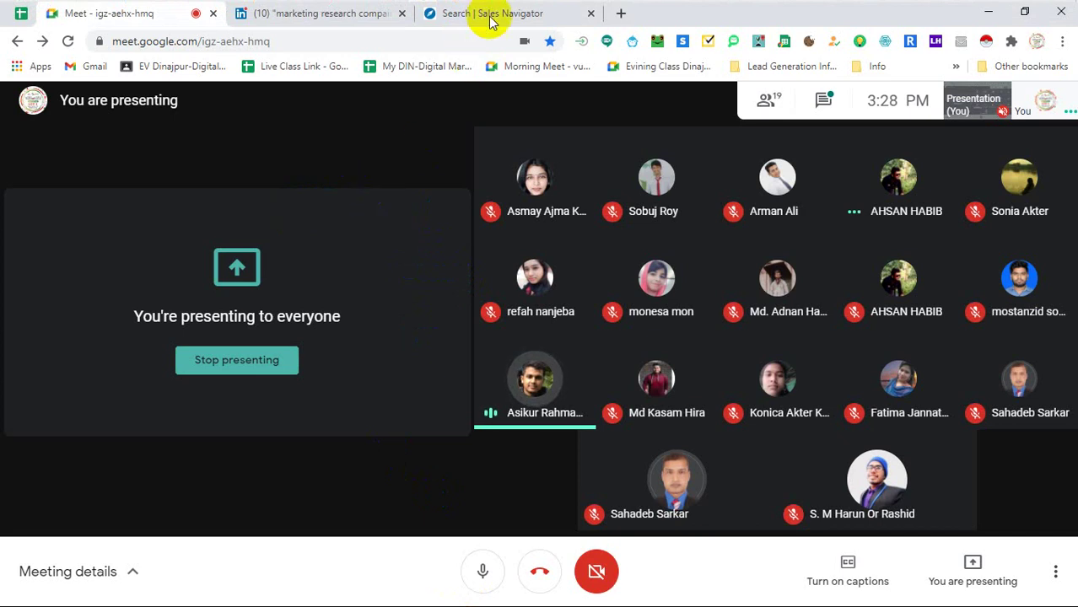
Switch to mini_contacts (3).csv in Excel, narrow the Position column and wrap its text
{"action": "mouse_move", "coordinate": [502, 11]}
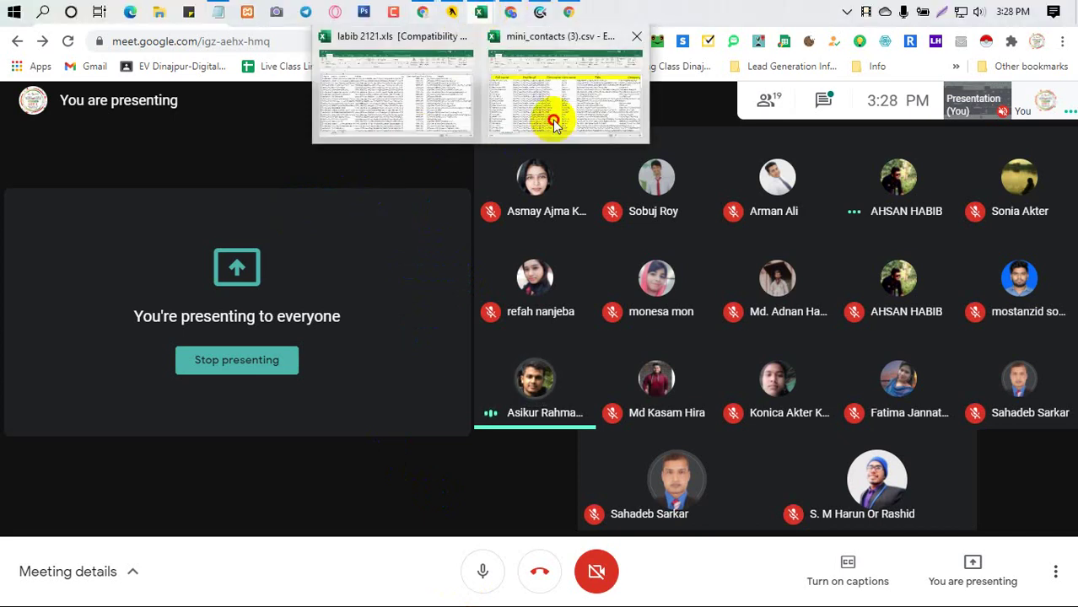
{"action": "left_click", "coordinate": [548, 116]}
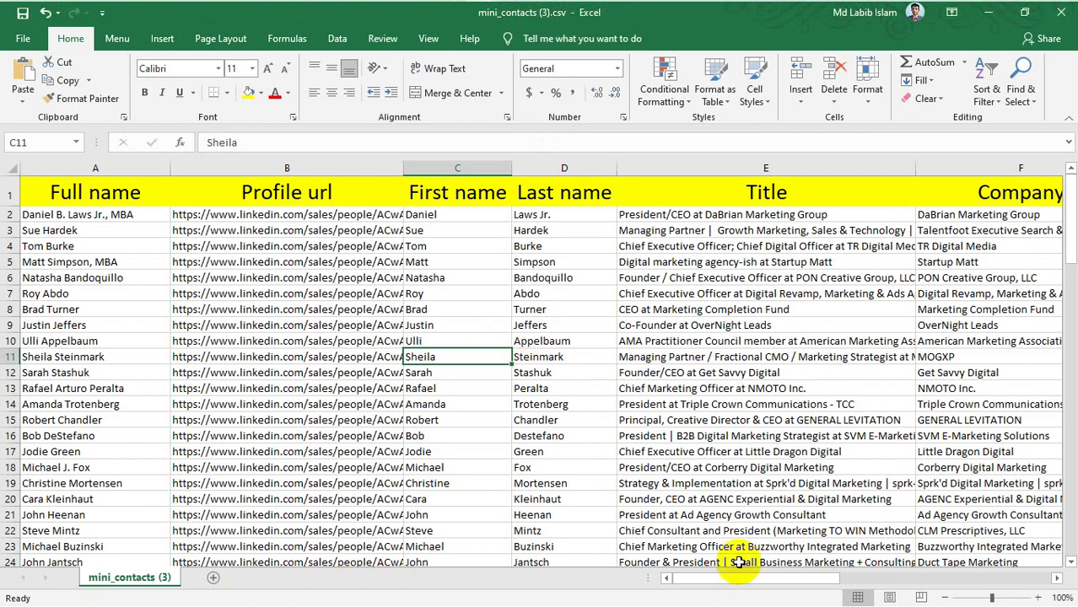
{"action": "left_click_drag", "start_coordinate": [727, 582], "coordinate": [934, 577]}
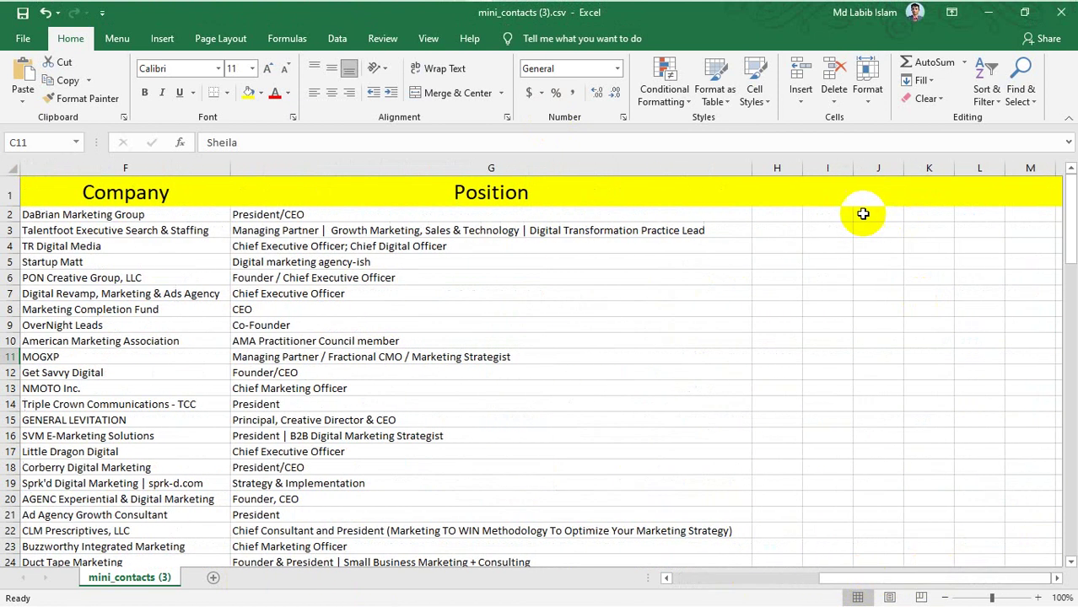
{"action": "left_click_drag", "start_coordinate": [751, 168], "coordinate": [488, 171]}
{"action": "left_click", "coordinate": [408, 173]}
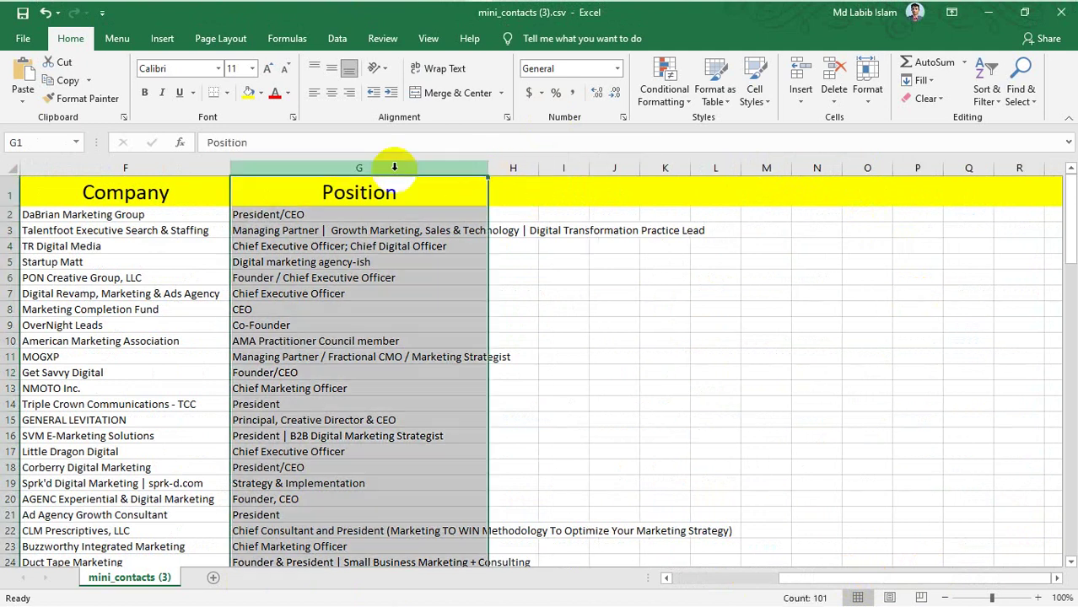
{"action": "left_click", "coordinate": [440, 69]}
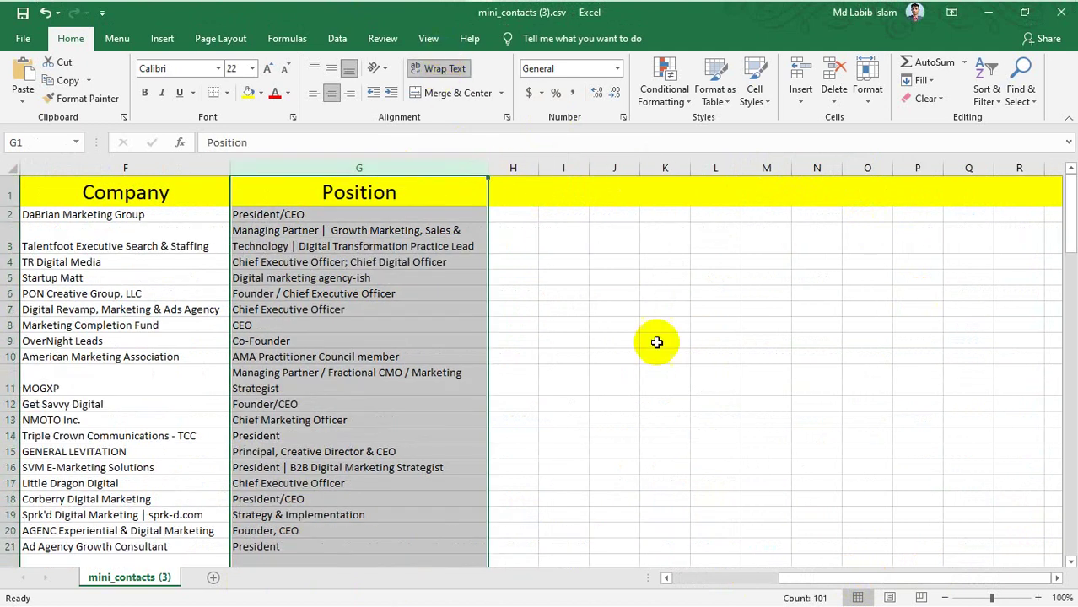
{"action": "left_click", "coordinate": [614, 274]}
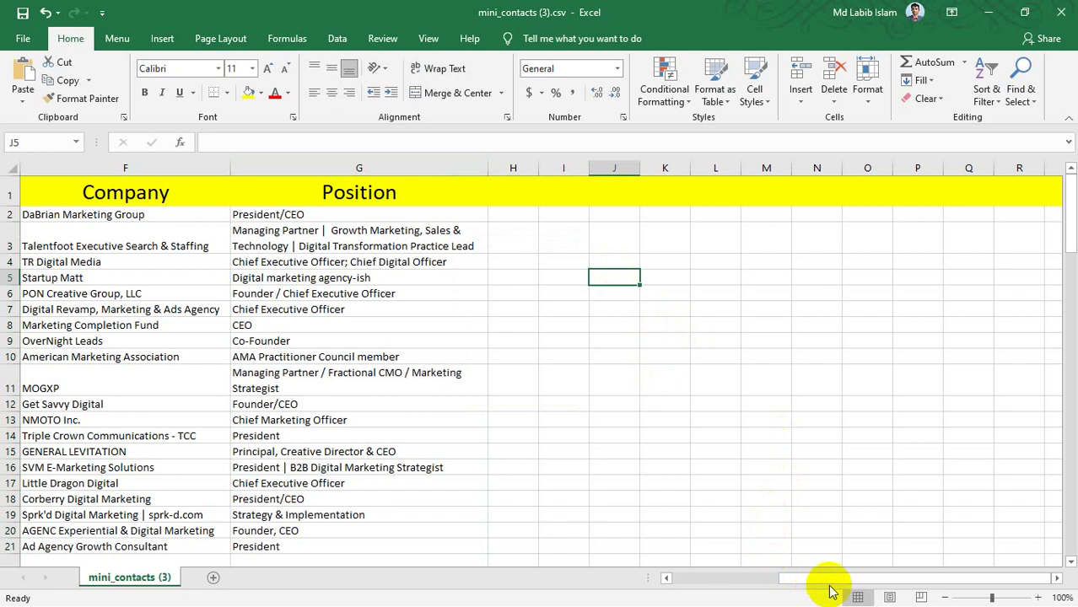
Turn off text wrapping for contact rows 3 and 11 to bring them back to single-line height
{"action": "left_click_drag", "start_coordinate": [830, 580], "coordinate": [691, 581]}
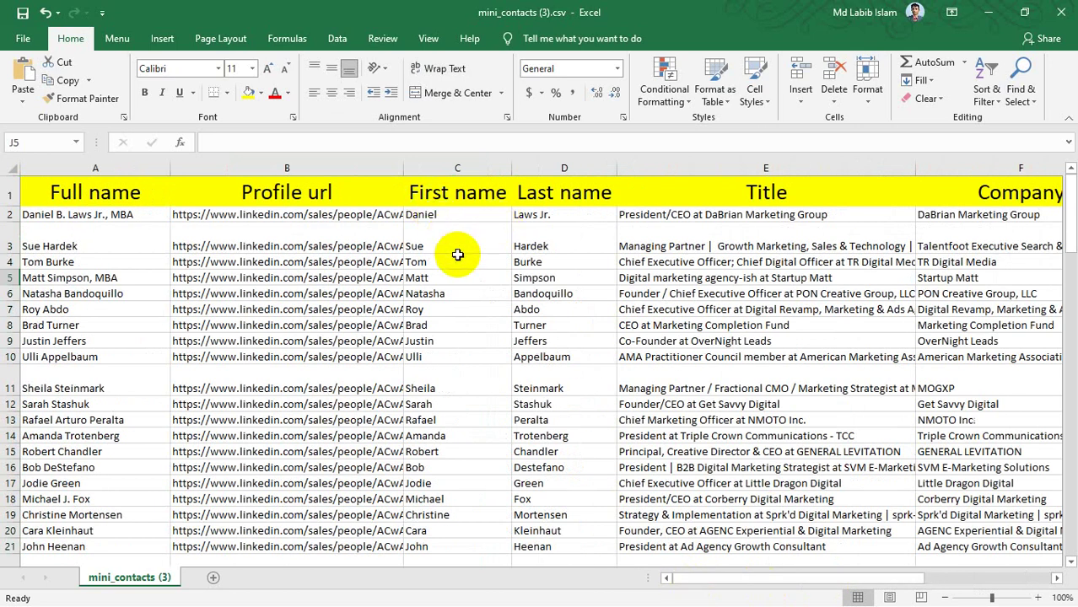
{"action": "left_click", "coordinate": [316, 238]}
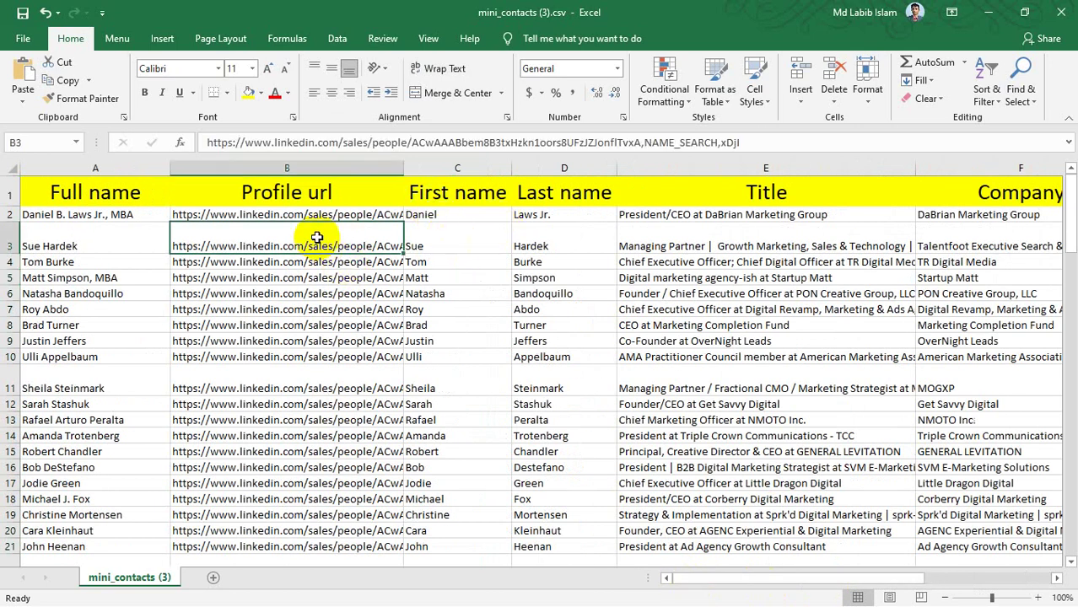
{"action": "left_click", "coordinate": [5, 242]}
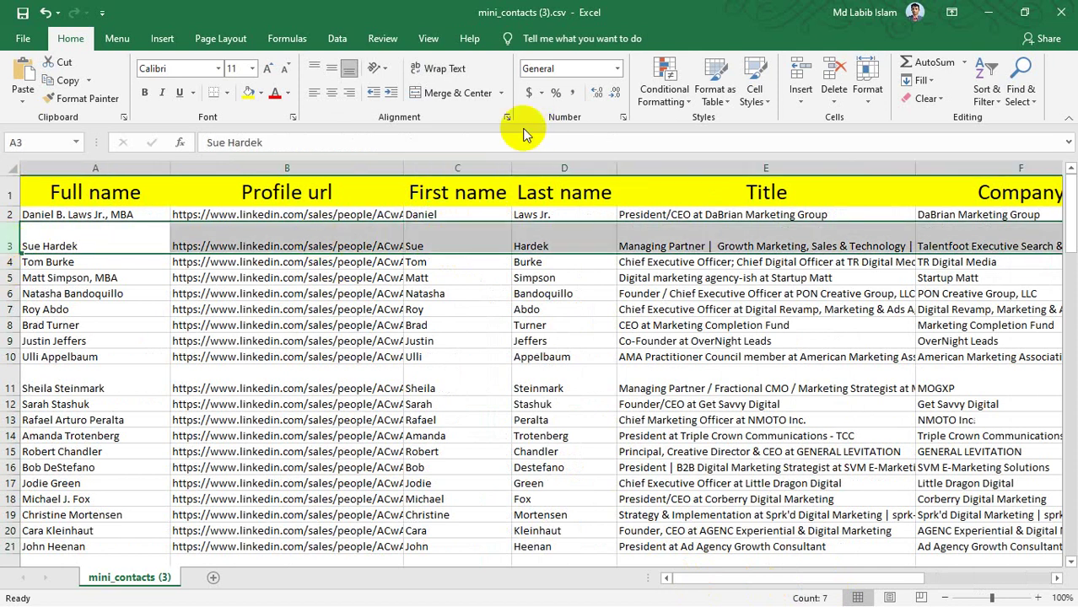
{"action": "left_click", "coordinate": [432, 68]}
{"action": "left_click", "coordinate": [432, 68]}
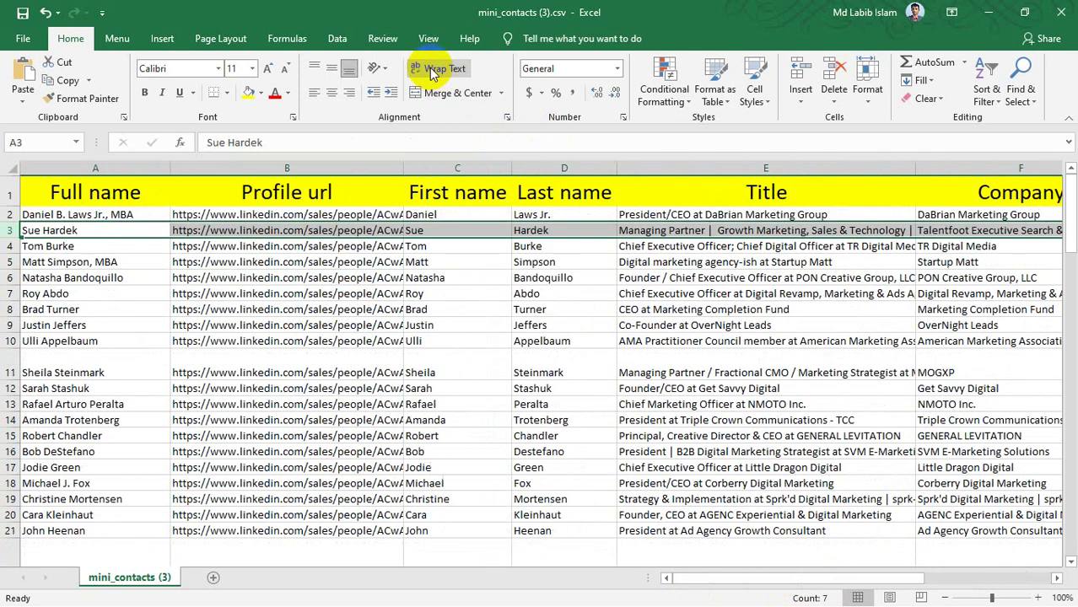
{"action": "left_click", "coordinate": [9, 358]}
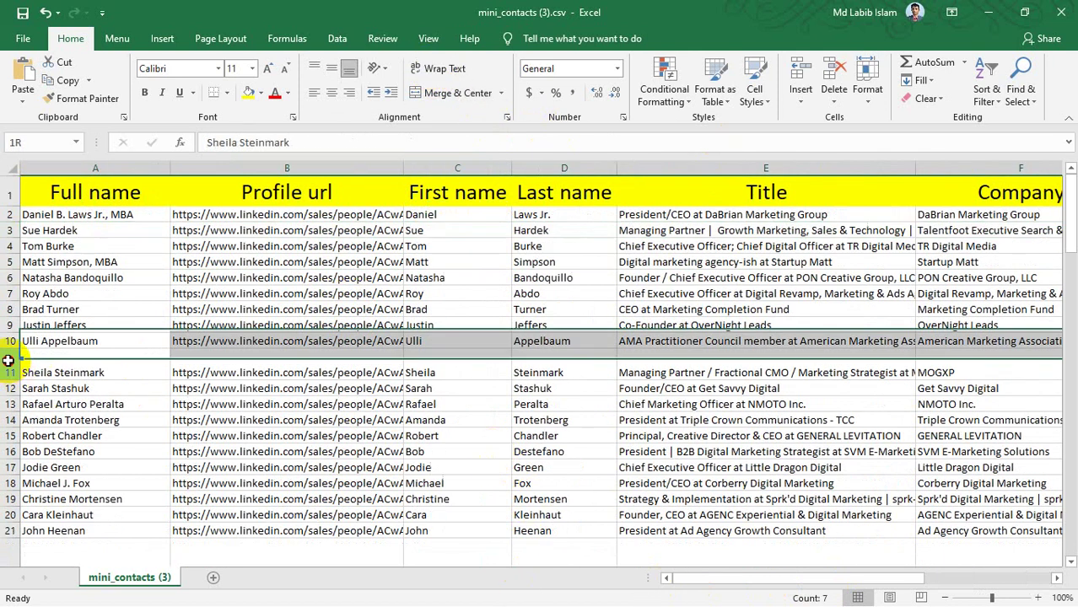
{"action": "left_click", "coordinate": [429, 71]}
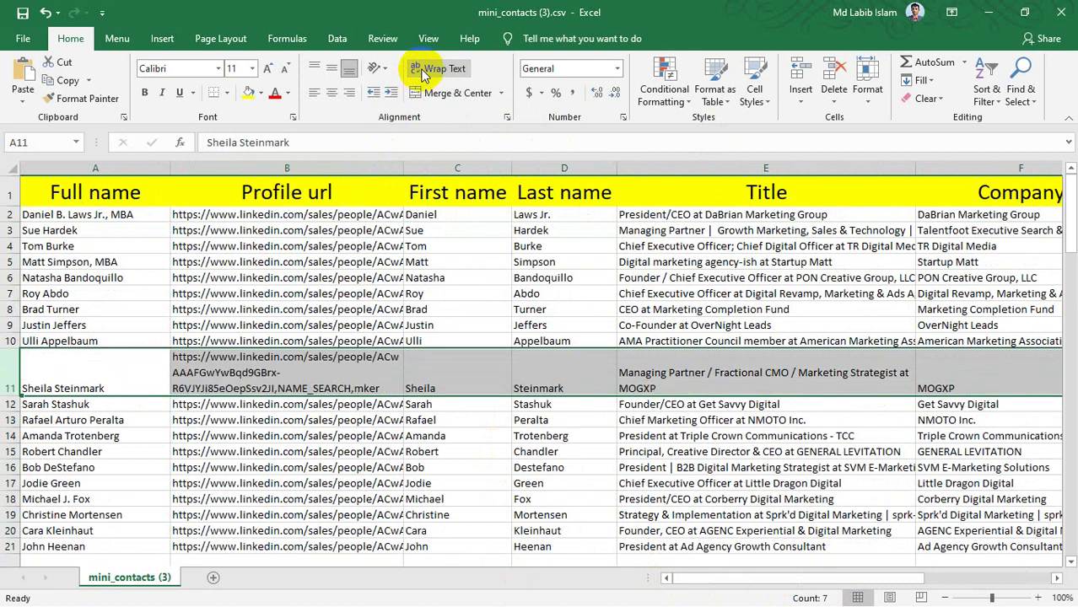
{"action": "left_click", "coordinate": [426, 73]}
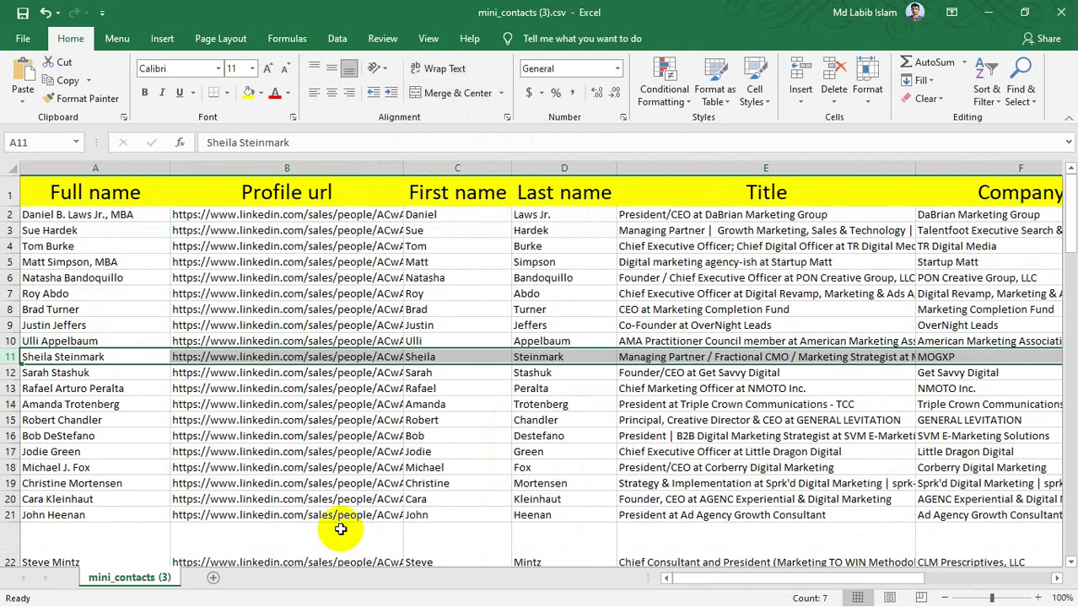
Turn off text wrapping for the entire contact sheet
{"action": "scroll", "coordinate": [336, 530], "scroll_direction": "down", "scroll_amount": 4}
{"action": "scroll", "coordinate": [313, 508], "scroll_direction": "up", "scroll_amount": 4}
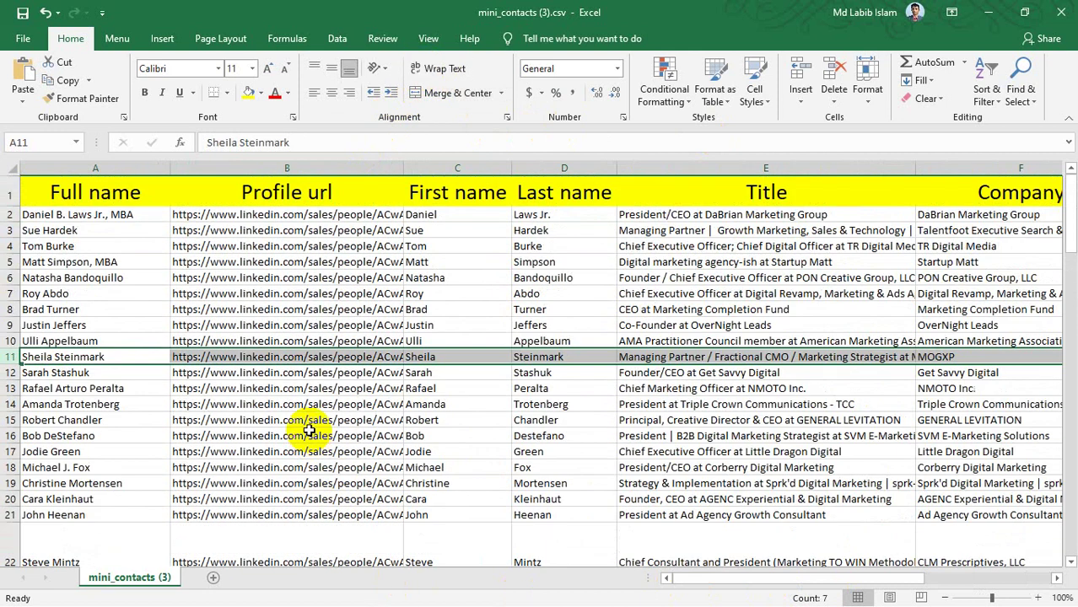
{"action": "key", "text": "ctrl+a"}
{"action": "left_click", "coordinate": [437, 71]}
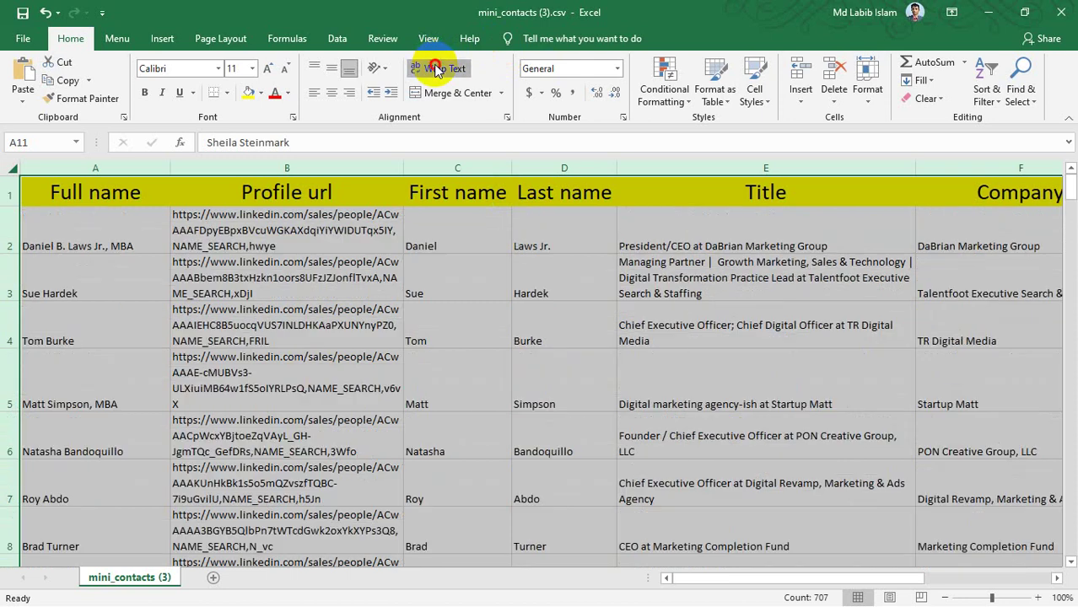
{"action": "left_click", "coordinate": [437, 69]}
Review the contact rows from the header down to the last record and return to the start of the sheet
{"action": "scroll", "coordinate": [590, 472], "scroll_direction": "down", "scroll_amount": 13}
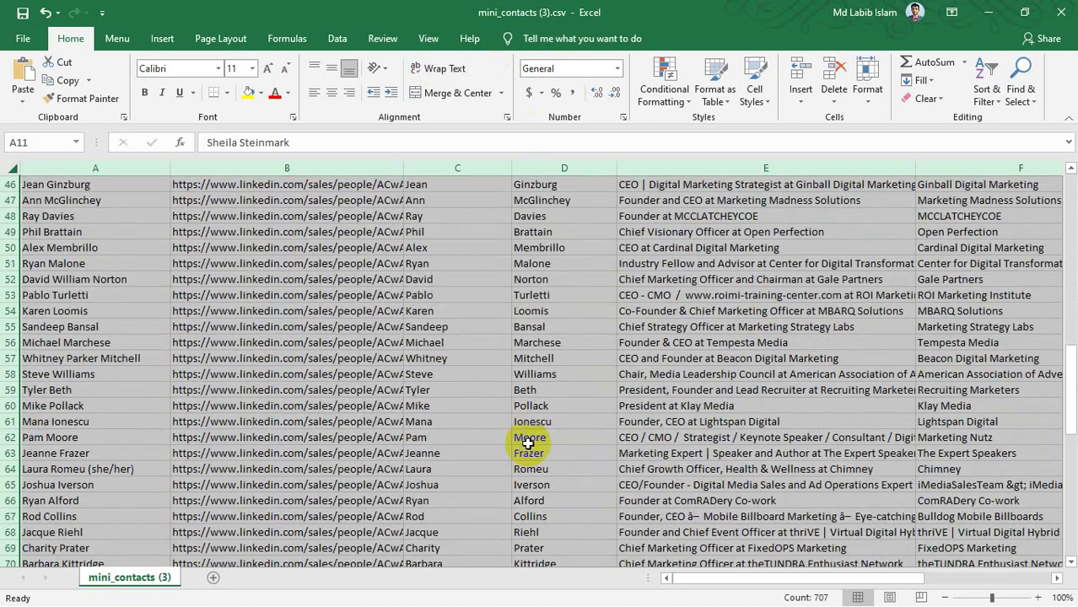
{"action": "scroll", "coordinate": [526, 440], "scroll_direction": "down", "scroll_amount": 16}
{"action": "left_click", "coordinate": [522, 440]}
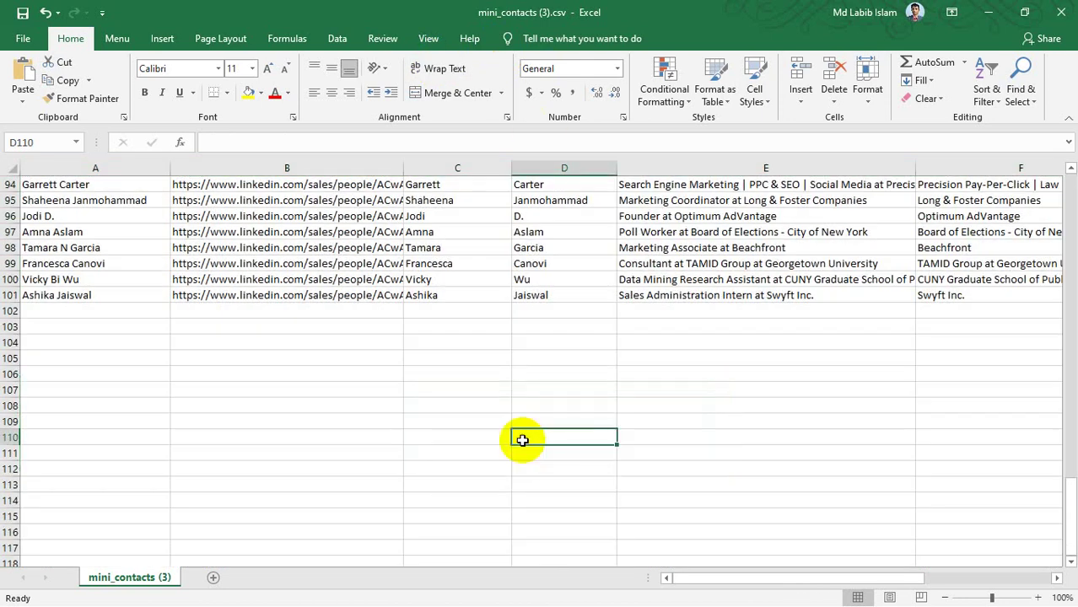
{"action": "scroll", "coordinate": [522, 440], "scroll_direction": "up", "scroll_amount": 20}
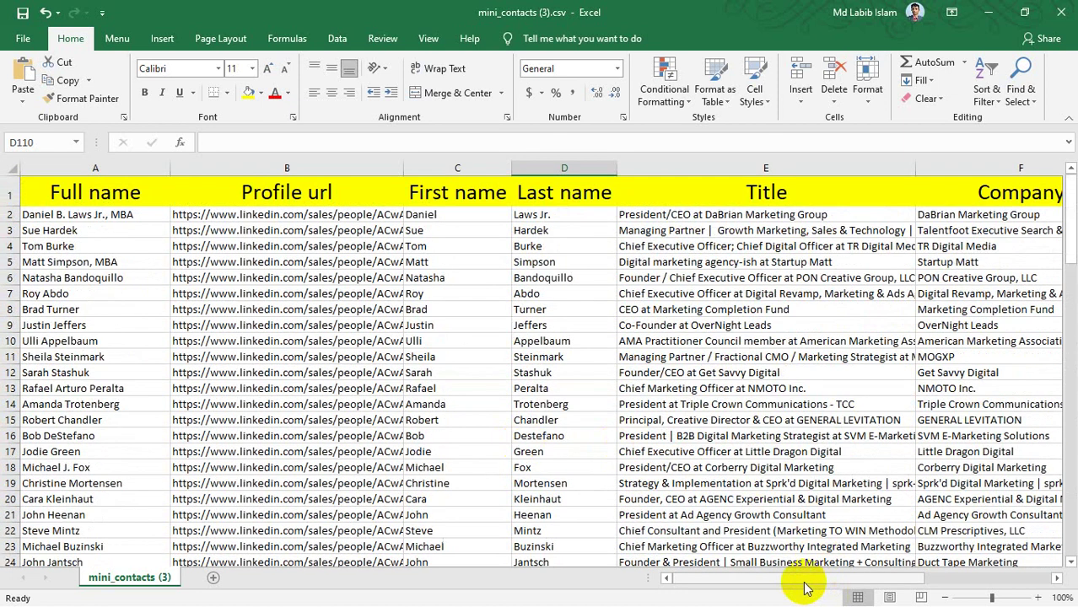
{"action": "left_click_drag", "start_coordinate": [799, 584], "coordinate": [759, 582]}
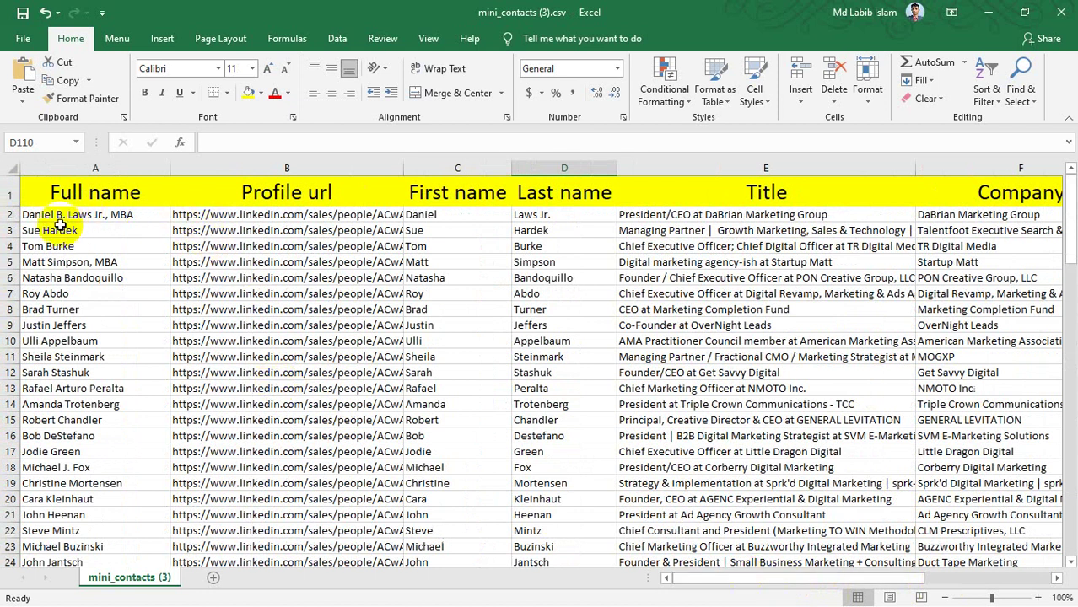
{"action": "left_click_drag", "start_coordinate": [59, 217], "coordinate": [301, 309]}
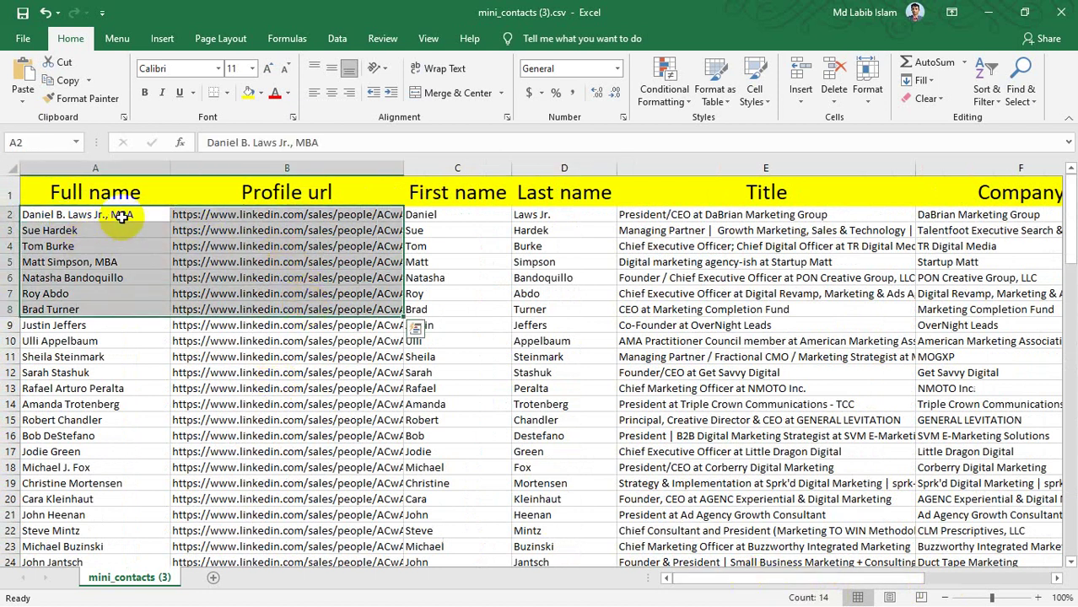
{"action": "scroll", "coordinate": [477, 336], "scroll_direction": "down", "scroll_amount": 6}
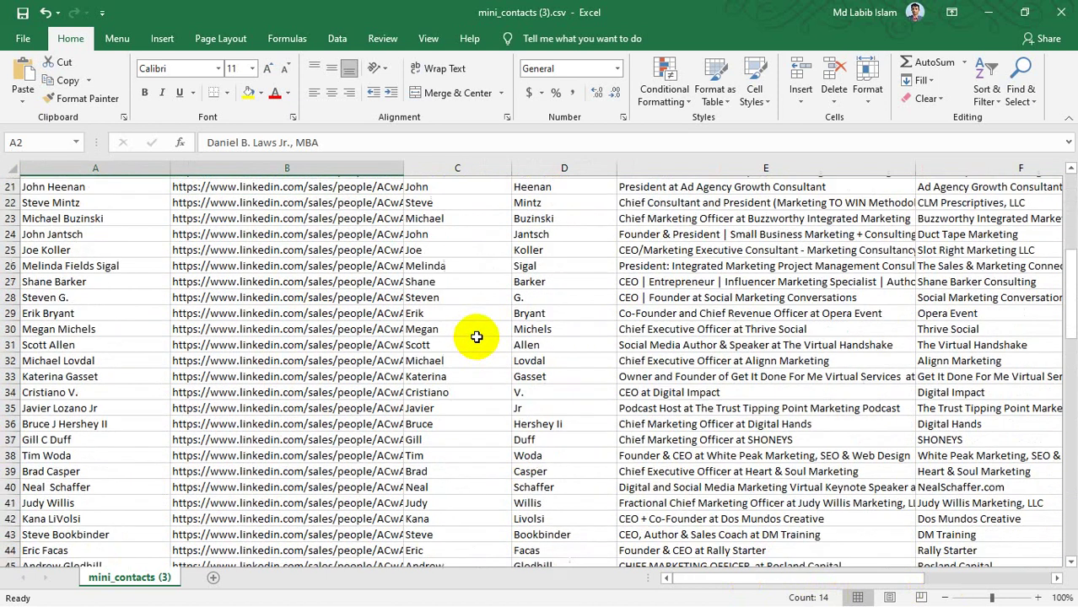
{"action": "scroll", "coordinate": [476, 336], "scroll_direction": "down", "scroll_amount": 20}
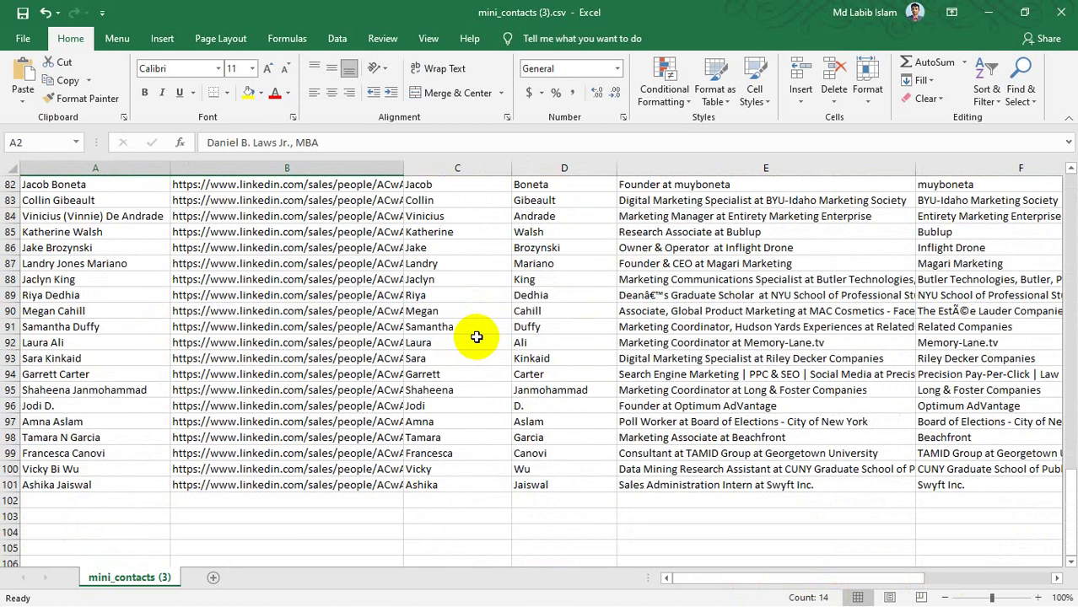
{"action": "left_click", "coordinate": [485, 516]}
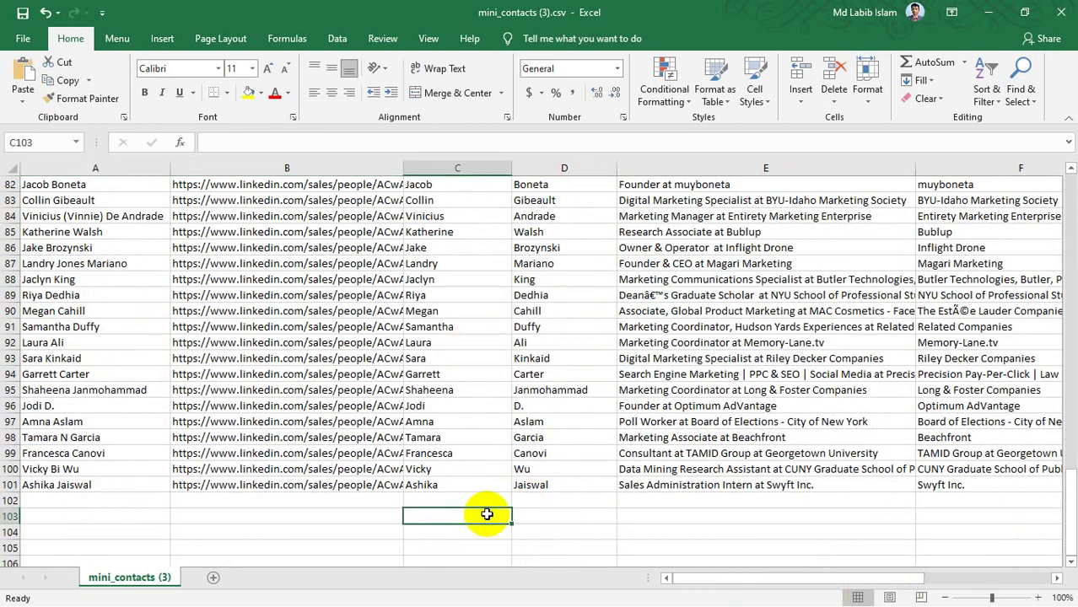
{"action": "scroll", "coordinate": [486, 506], "scroll_direction": "up", "scroll_amount": 20}
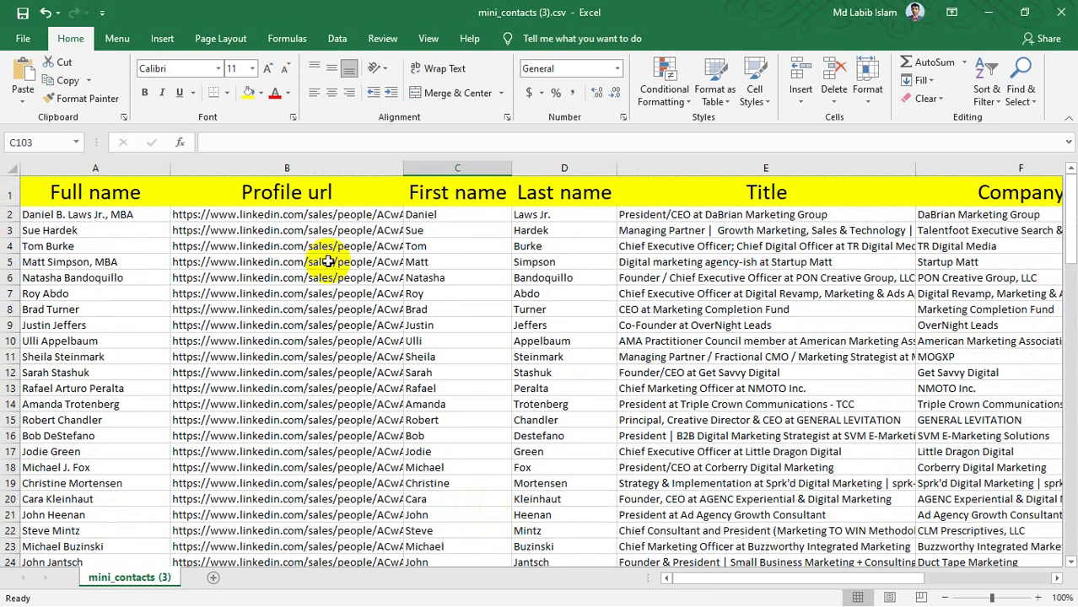
Turn the profile URL in cell B2 into a hyperlink and open that profile in Chrome
{"action": "left_click", "coordinate": [321, 214]}
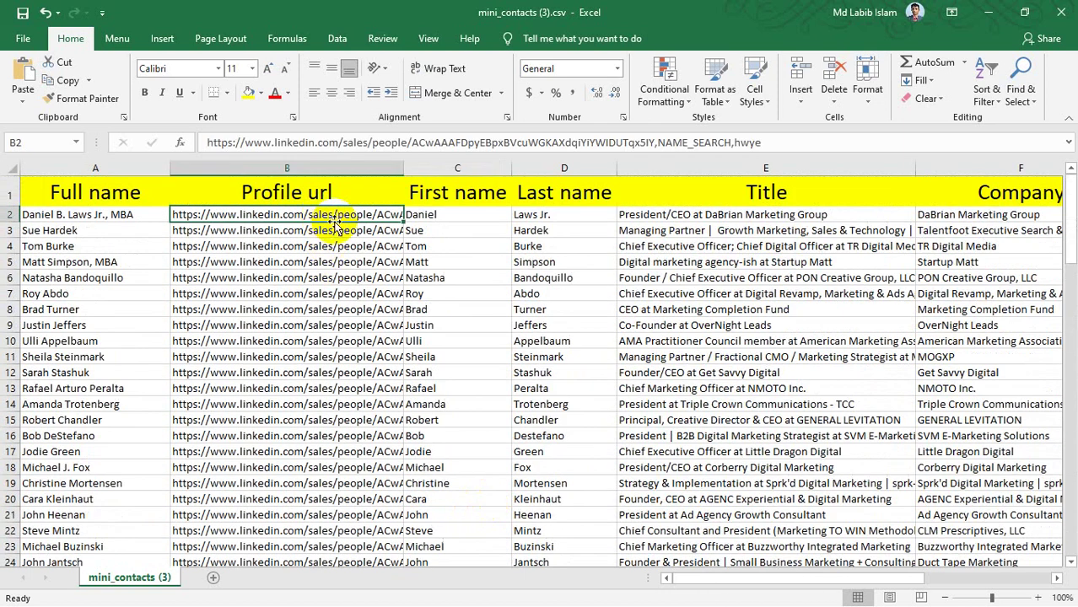
{"action": "double_click", "coordinate": [278, 214]}
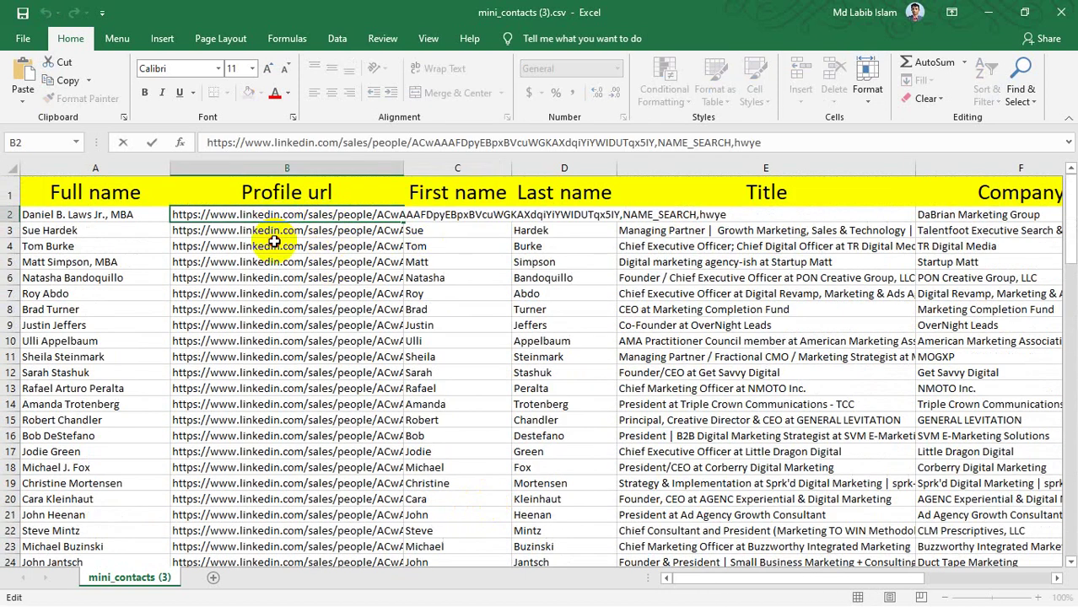
{"action": "key", "text": "Return"}
{"action": "key", "text": "Return"}
{"action": "left_click", "coordinate": [270, 216]}
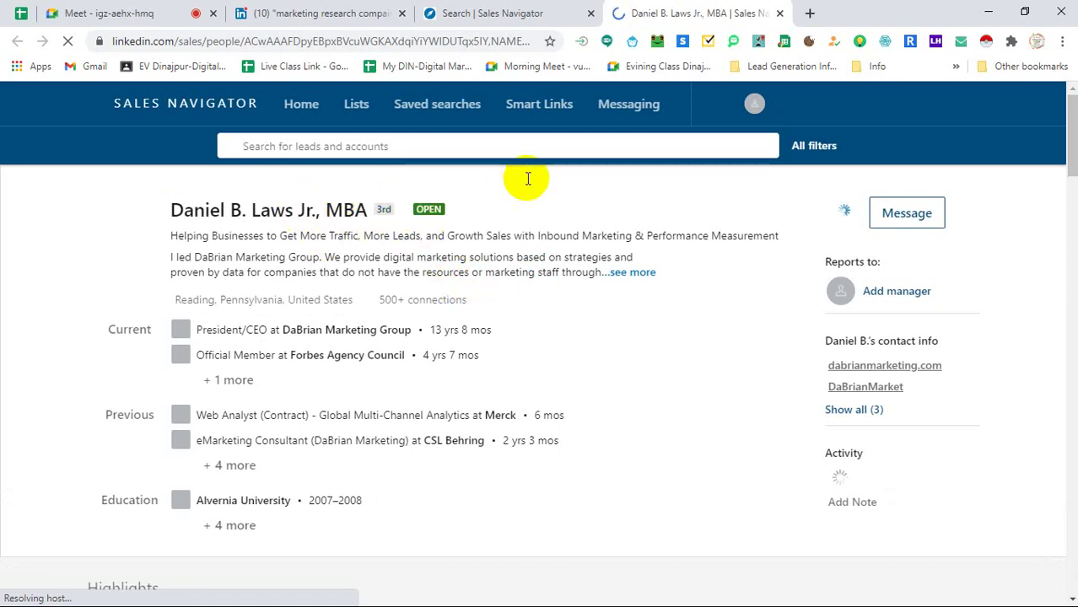
Compare the full name in cell A2 of the Excel sheet with the name on the Sales Navigator profile in Chrome
{"action": "mouse_move", "coordinate": [570, 7]}
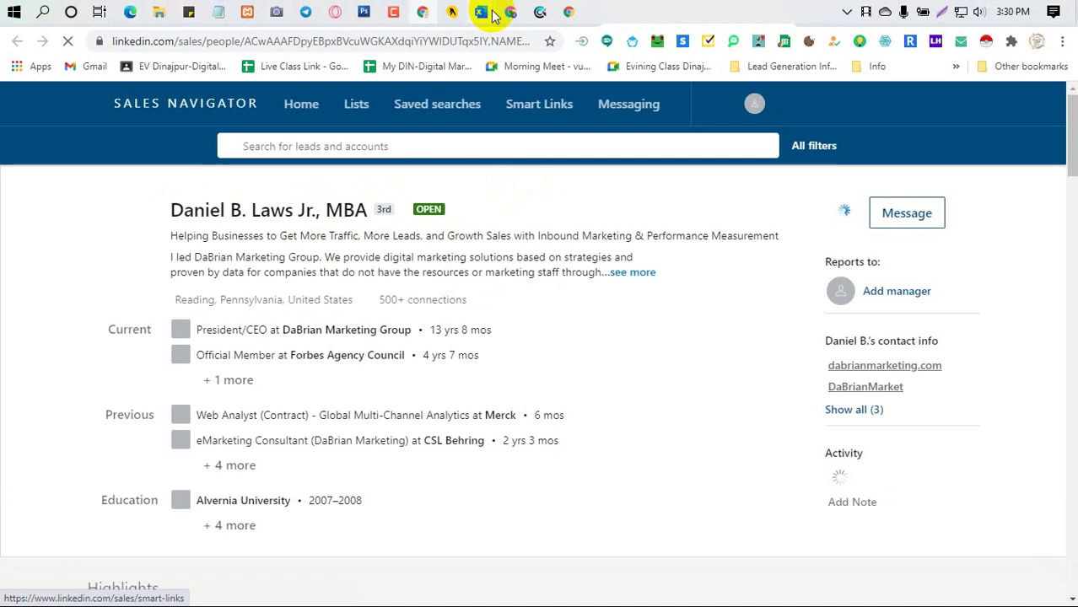
{"action": "mouse_move", "coordinate": [481, 12]}
{"action": "left_click", "coordinate": [548, 84]}
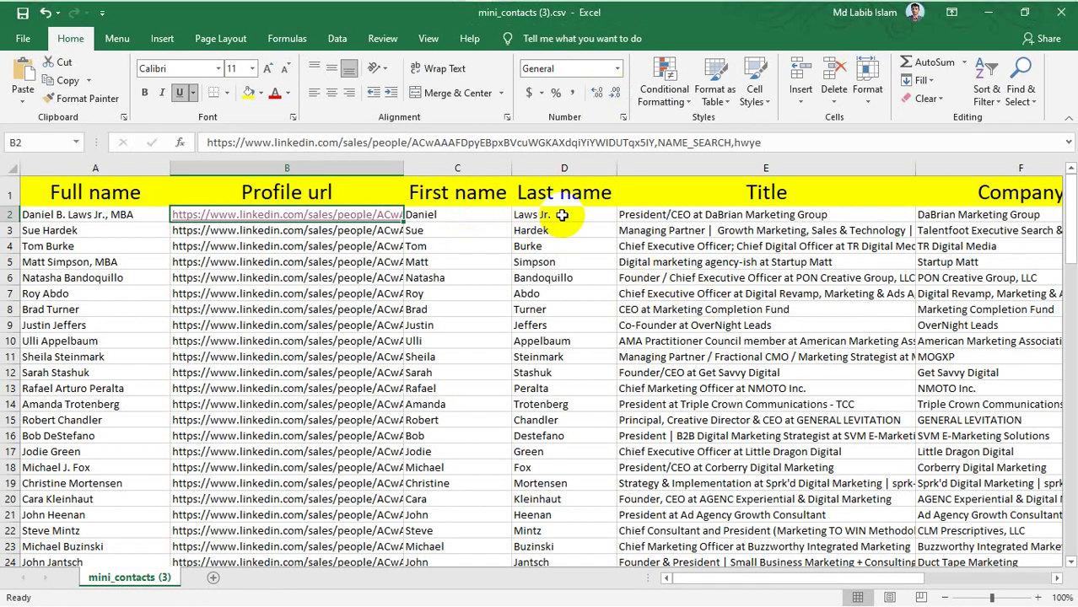
{"action": "left_click", "coordinate": [135, 217]}
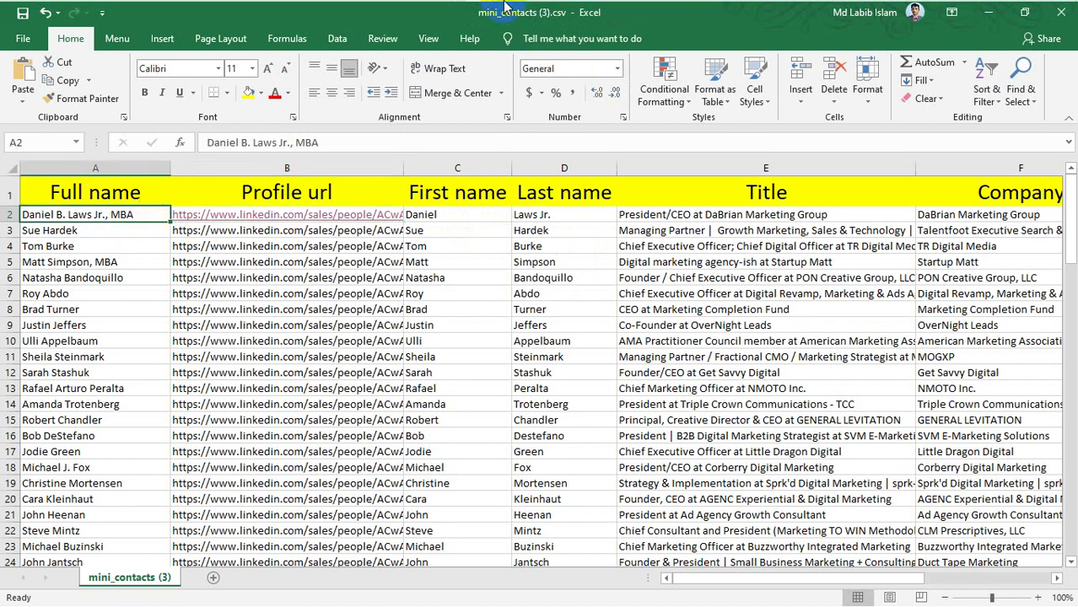
{"action": "mouse_move", "coordinate": [491, 6]}
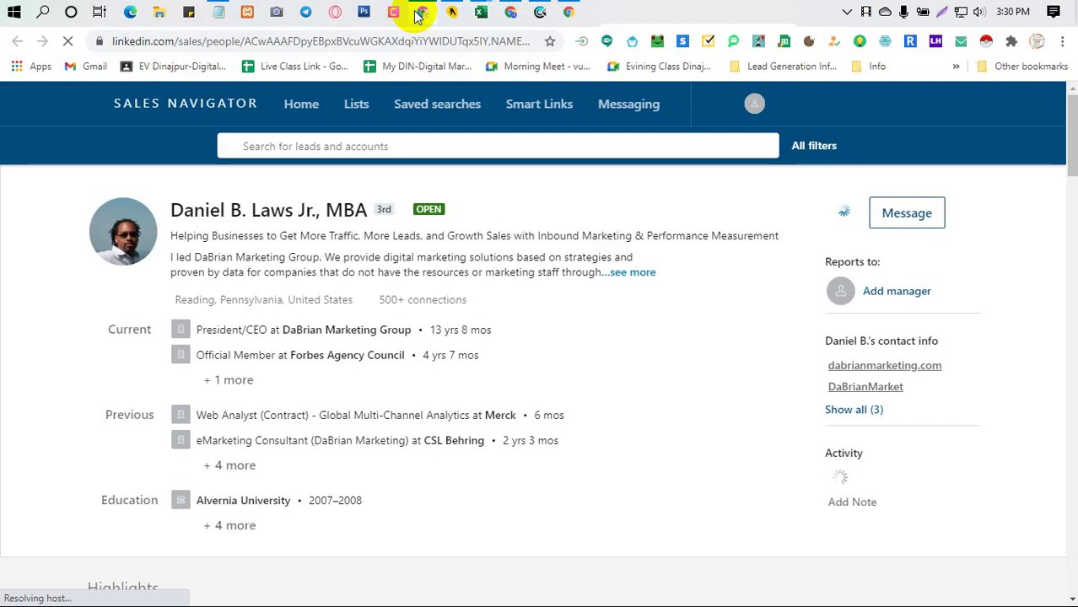
{"action": "left_click", "coordinate": [421, 11]}
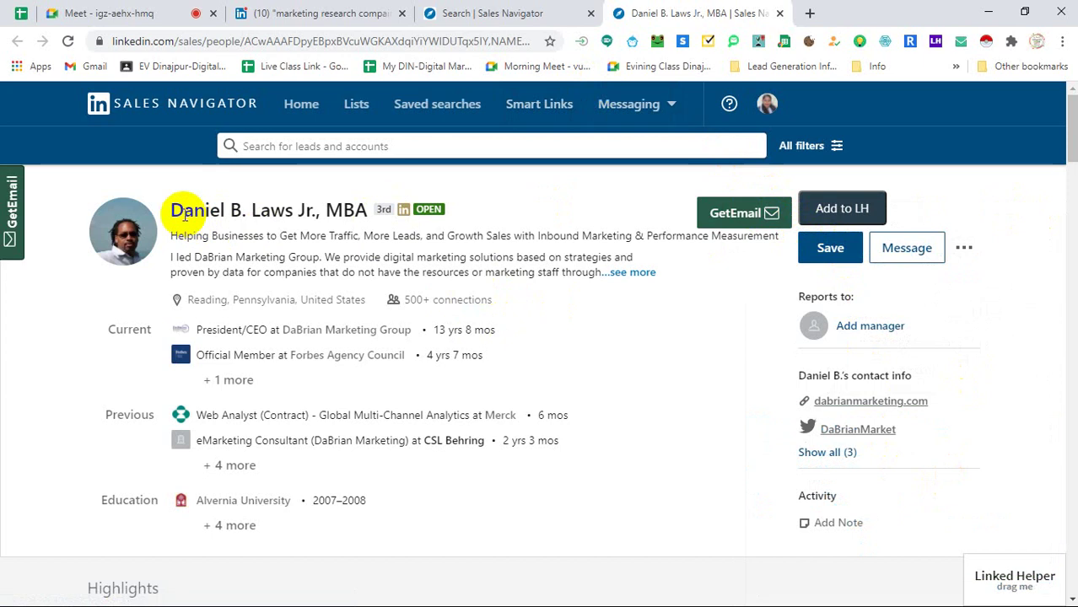
{"action": "left_click_drag", "start_coordinate": [171, 210], "coordinate": [286, 207]}
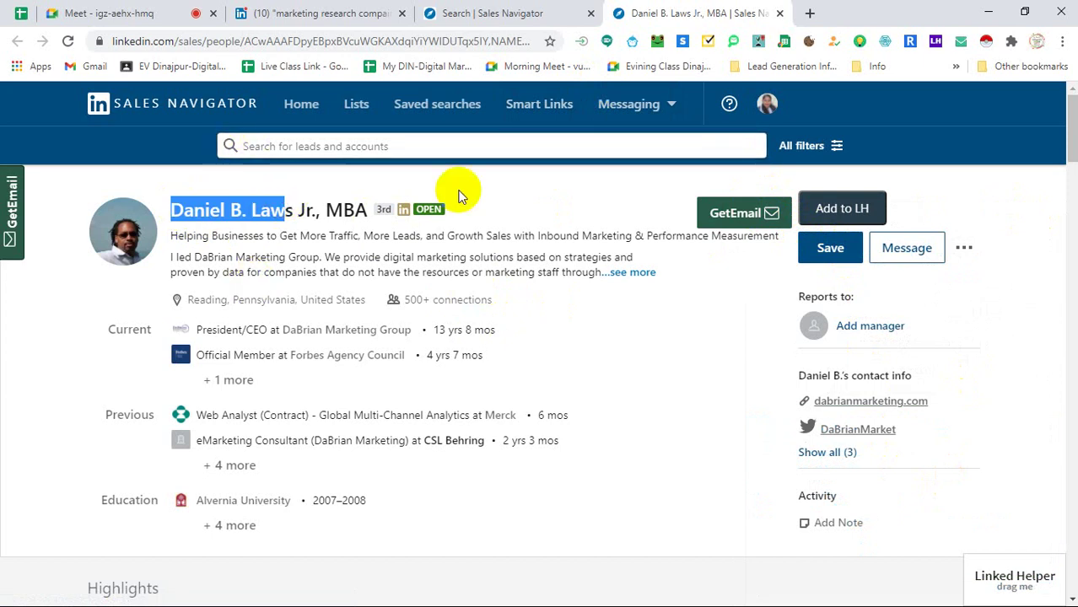
Look at the additional actions available for the lead on the Sales Navigator profile, then dismiss them
{"action": "left_click", "coordinate": [1022, 237]}
{"action": "left_click", "coordinate": [963, 251]}
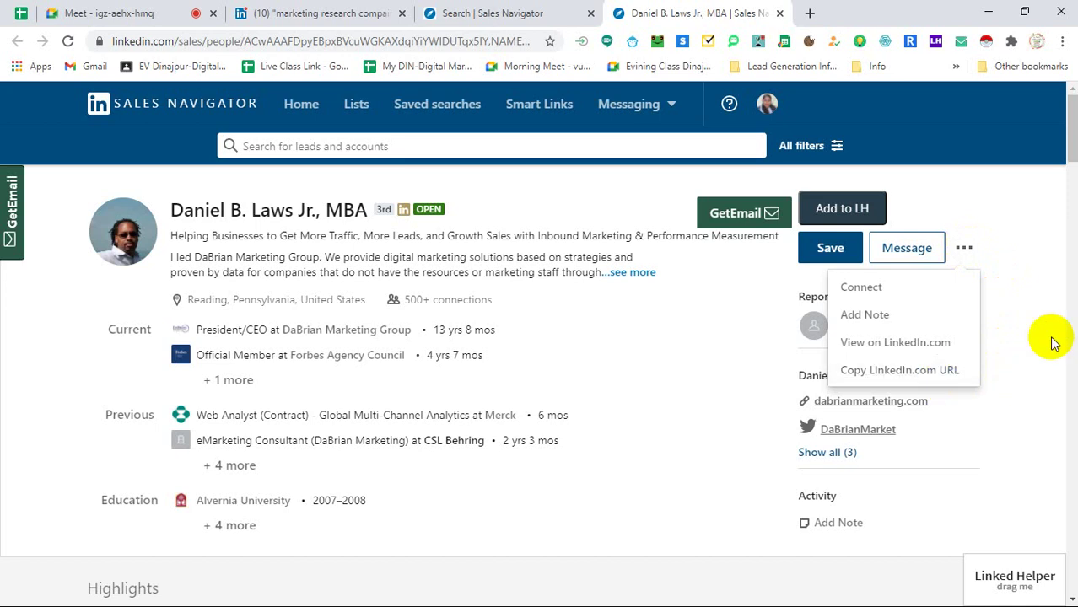
{"action": "left_click", "coordinate": [1032, 311]}
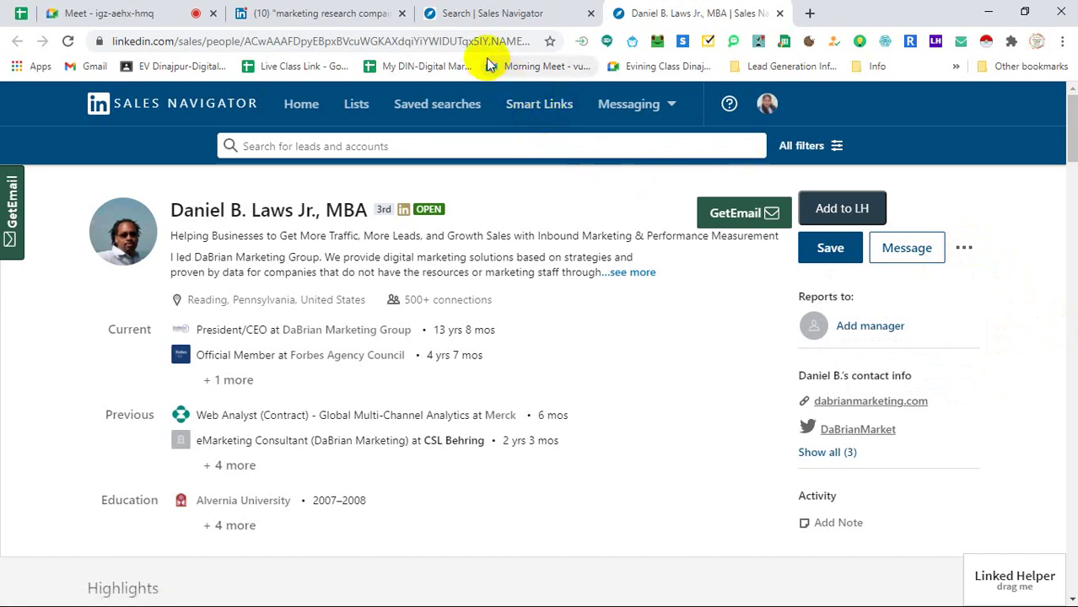
Check the first and last name in cells C2:D2 of mini_contacts (3).csv in Excel and return to the lead's profile in Chrome
{"action": "mouse_move", "coordinate": [457, 15]}
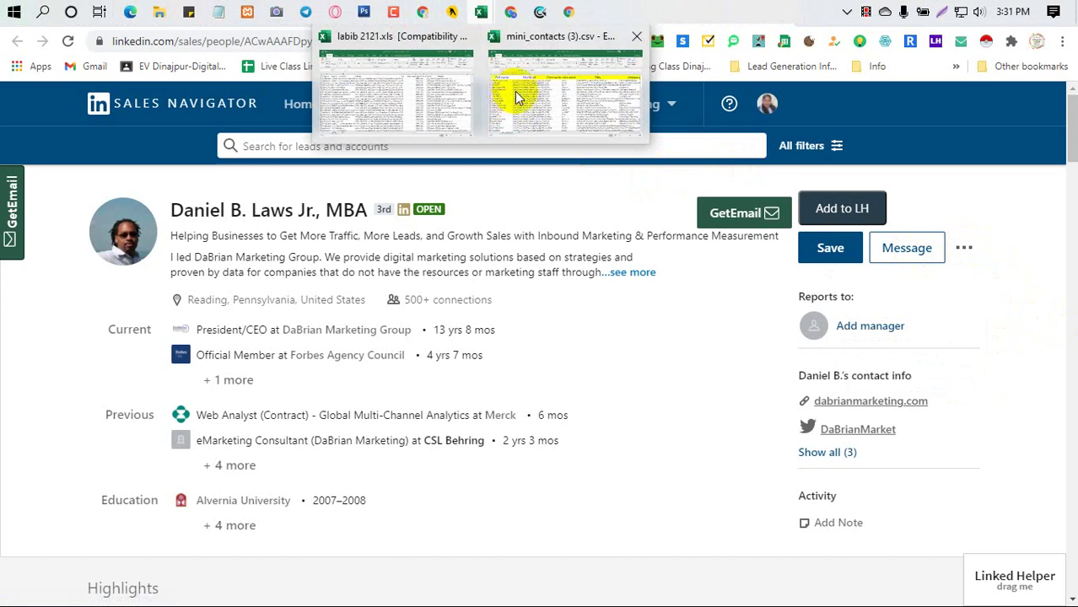
{"action": "left_click", "coordinate": [513, 91]}
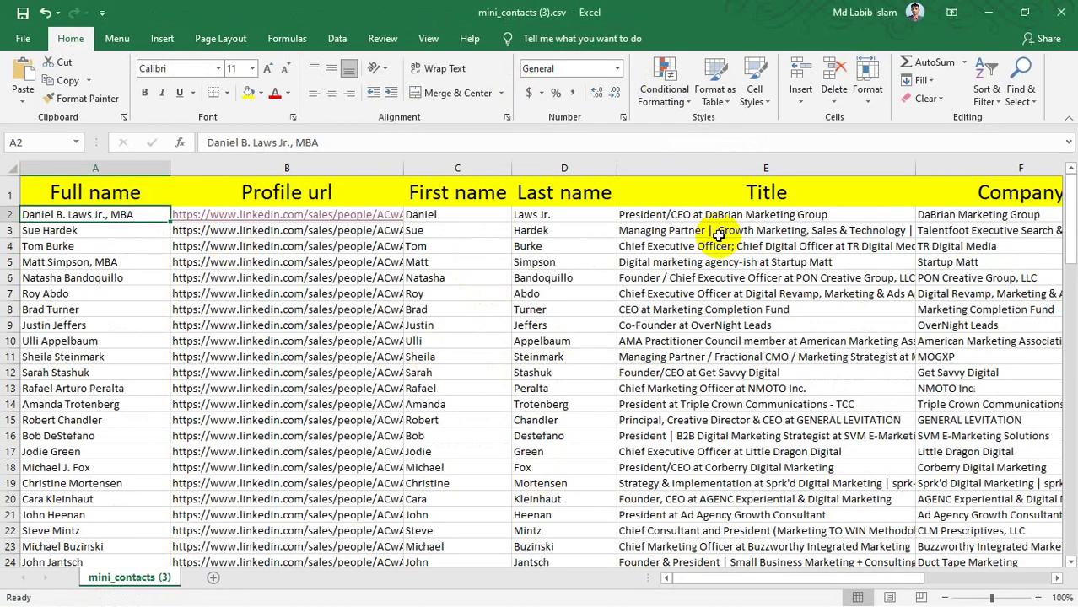
{"action": "left_click_drag", "start_coordinate": [717, 581], "coordinate": [609, 580]}
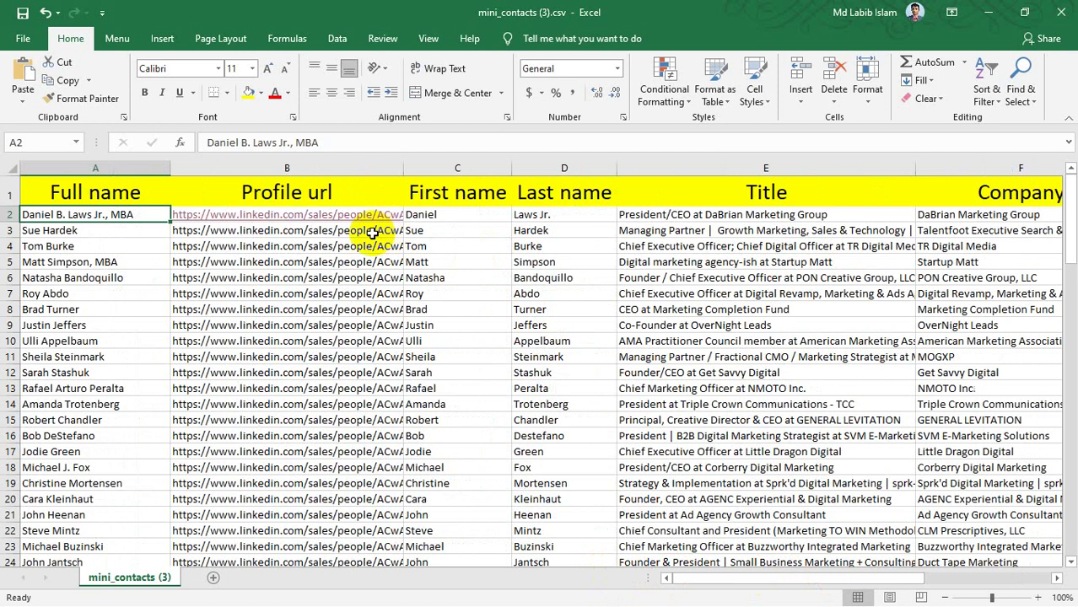
{"action": "left_click_drag", "start_coordinate": [498, 217], "coordinate": [549, 214]}
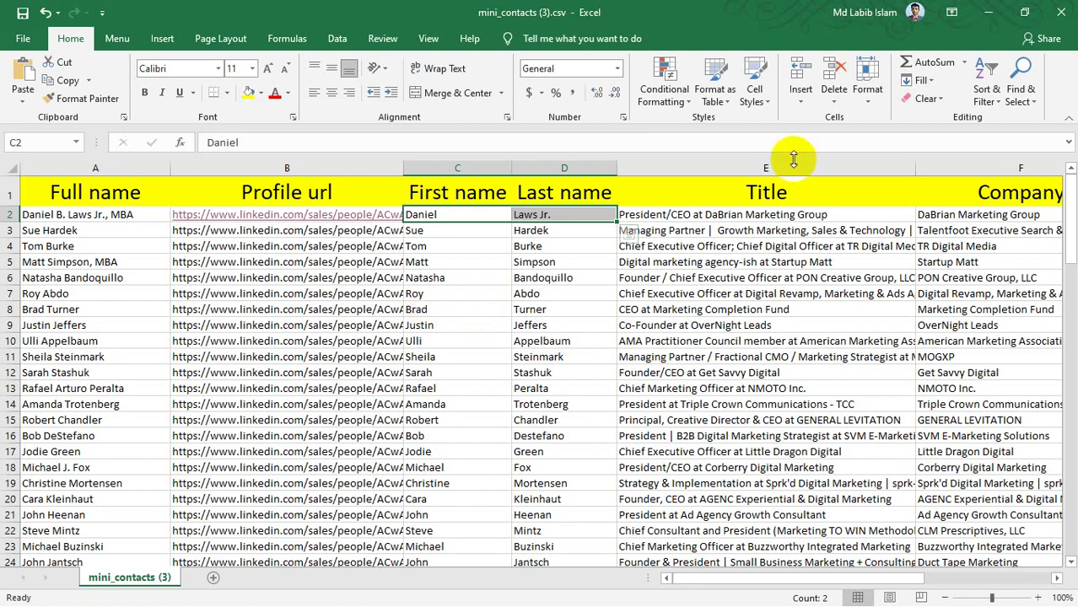
{"action": "left_click", "coordinate": [983, 15]}
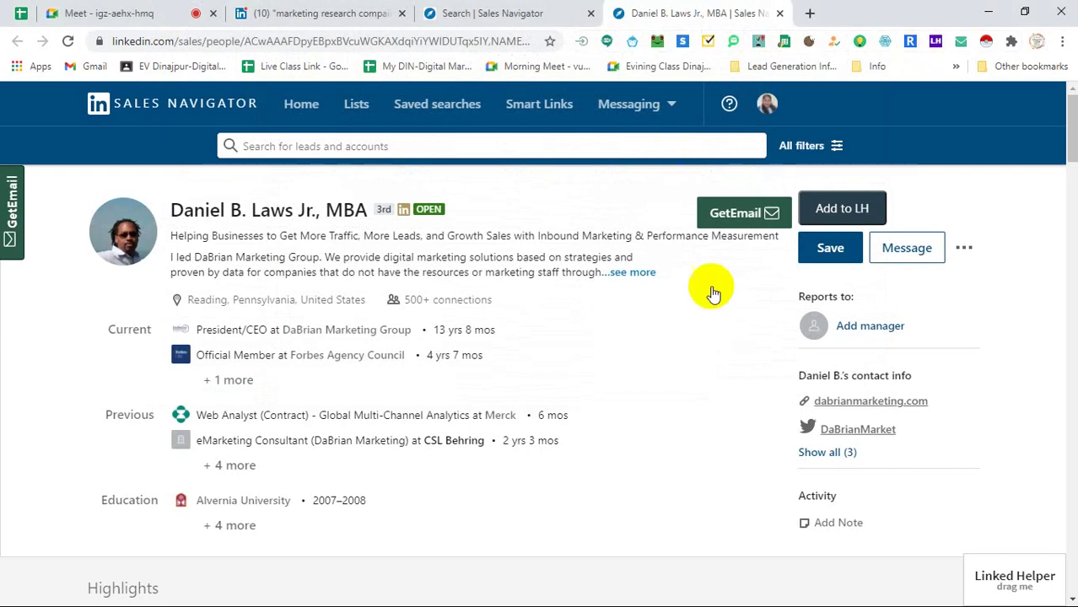
Copy the lead's LinkedIn.com URL from the Sales Navigator profile and load it in the same tab
{"action": "left_click", "coordinate": [963, 248]}
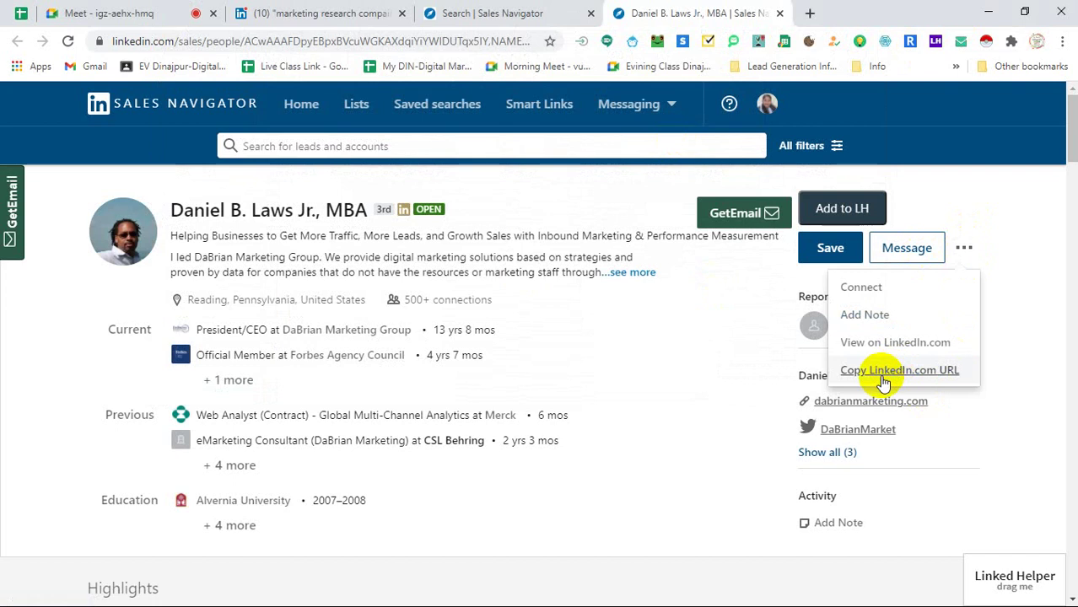
{"action": "left_click", "coordinate": [892, 370]}
{"action": "left_click", "coordinate": [488, 46]}
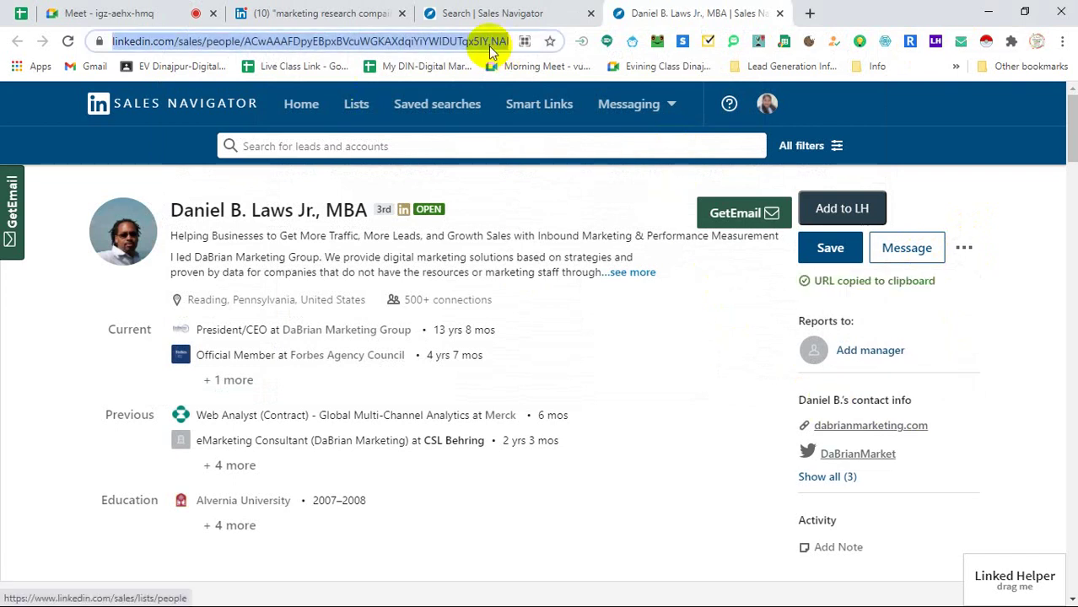
{"action": "key", "text": "ctrl+v"}
{"action": "key", "text": "Return"}
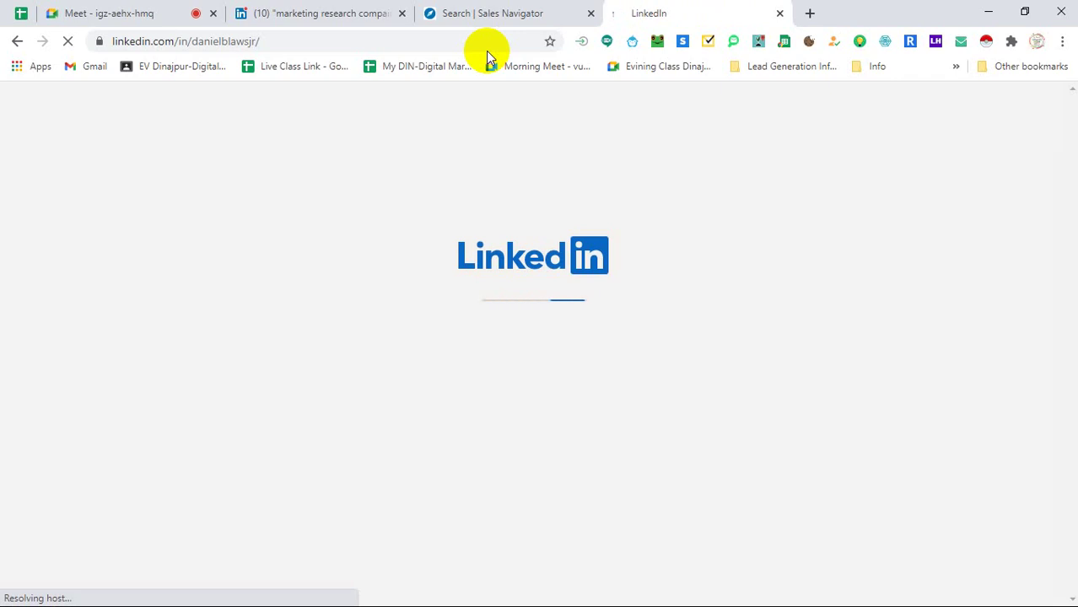
Open the Linked Helper extension's Chrome Web Store page from the Meet tab, read the page's text, and close it
{"action": "left_click", "coordinate": [132, 12]}
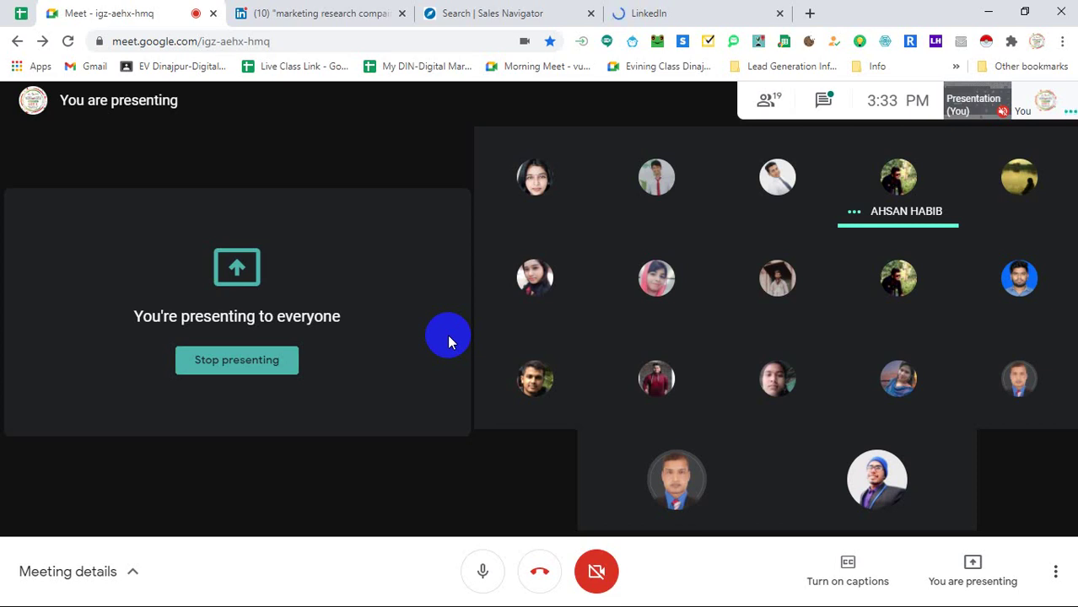
{"action": "right_click", "coordinate": [935, 41]}
{"action": "left_click", "coordinate": [947, 71]}
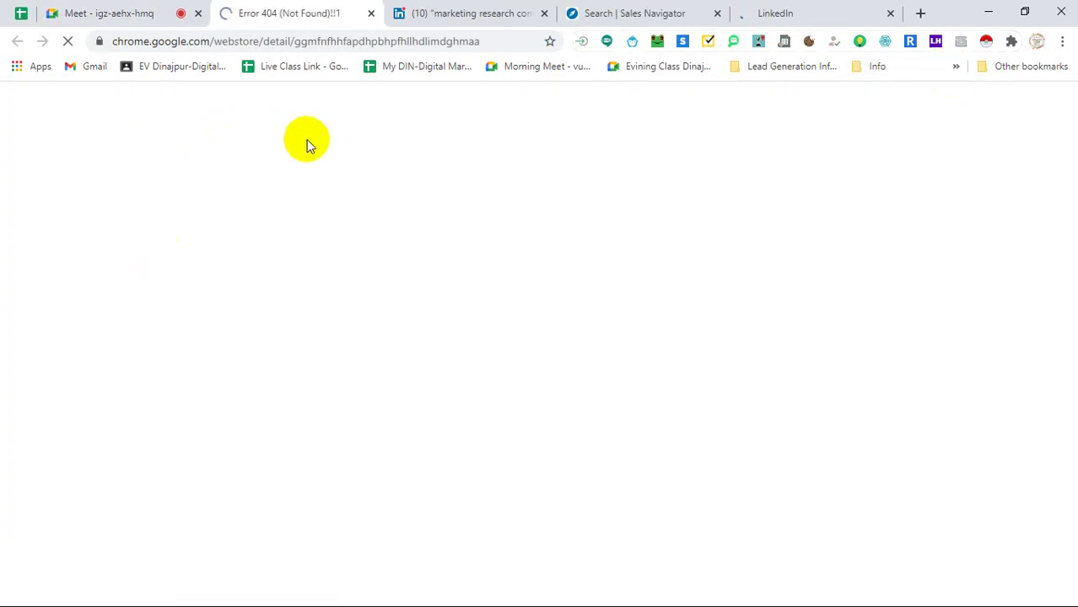
{"action": "left_click_drag", "start_coordinate": [293, 244], "coordinate": [459, 253]}
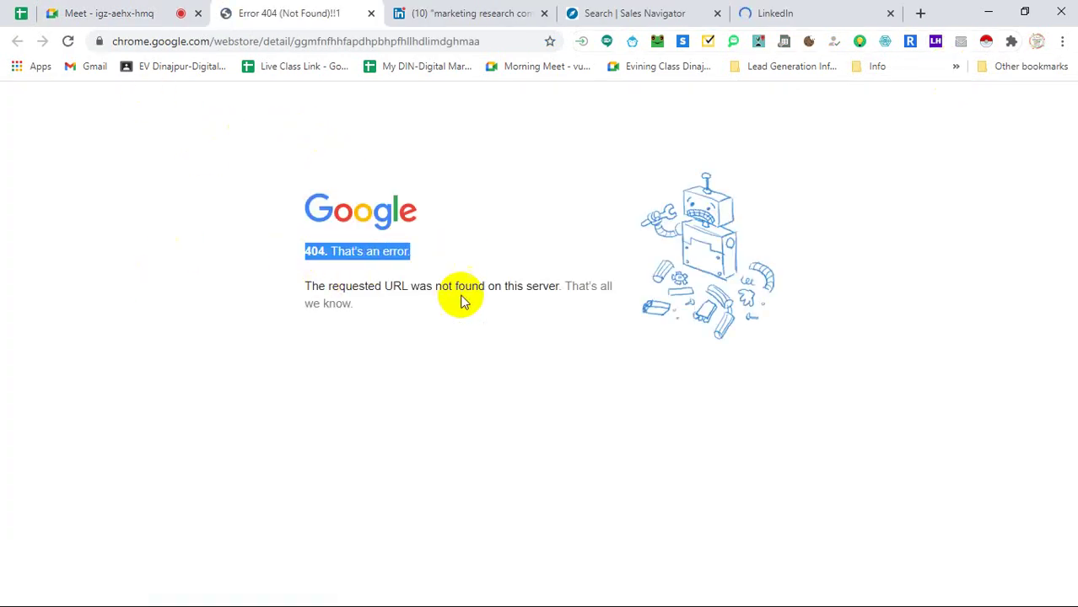
{"action": "left_click", "coordinate": [430, 341]}
{"action": "left_click_drag", "start_coordinate": [414, 321], "coordinate": [271, 247]}
{"action": "left_click", "coordinate": [254, 248]}
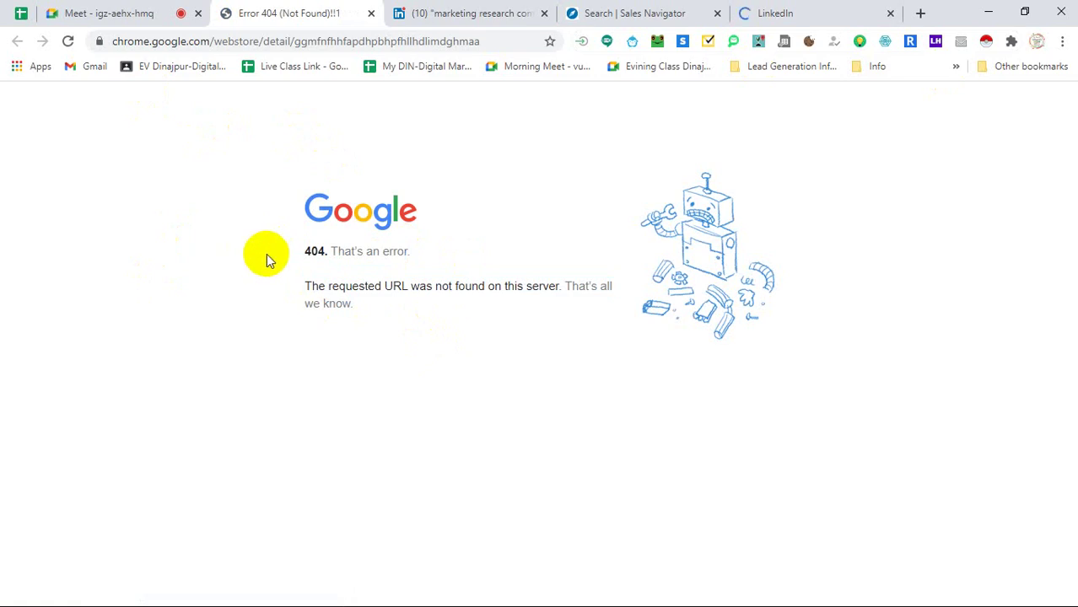
{"action": "middle_click", "coordinate": [295, 23]}
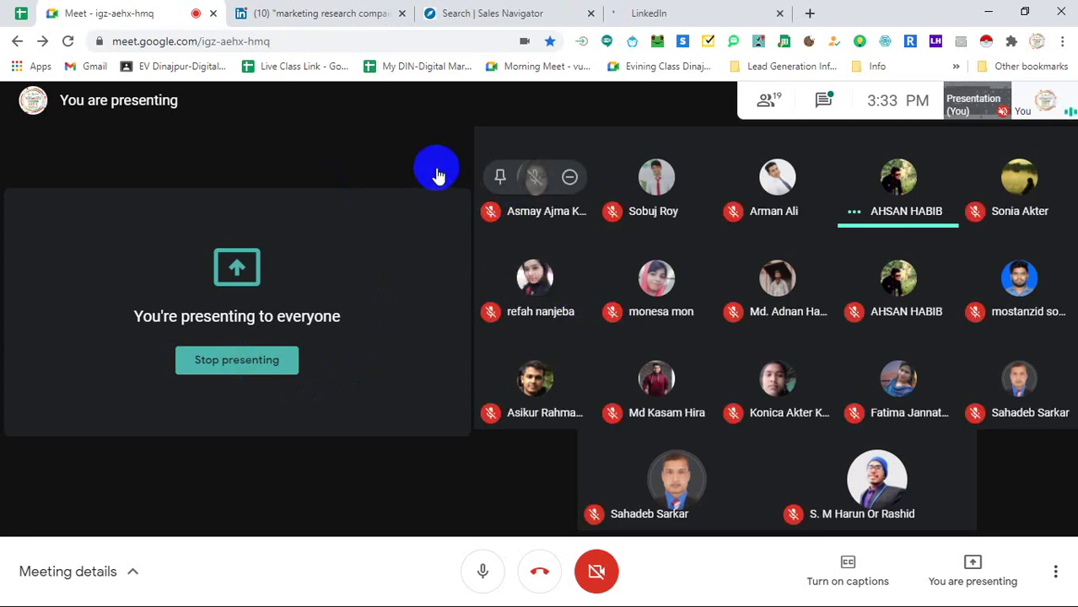
Check the loading of the lead's public LinkedIn profile and return to the Meet call
{"action": "left_click", "coordinate": [709, 17]}
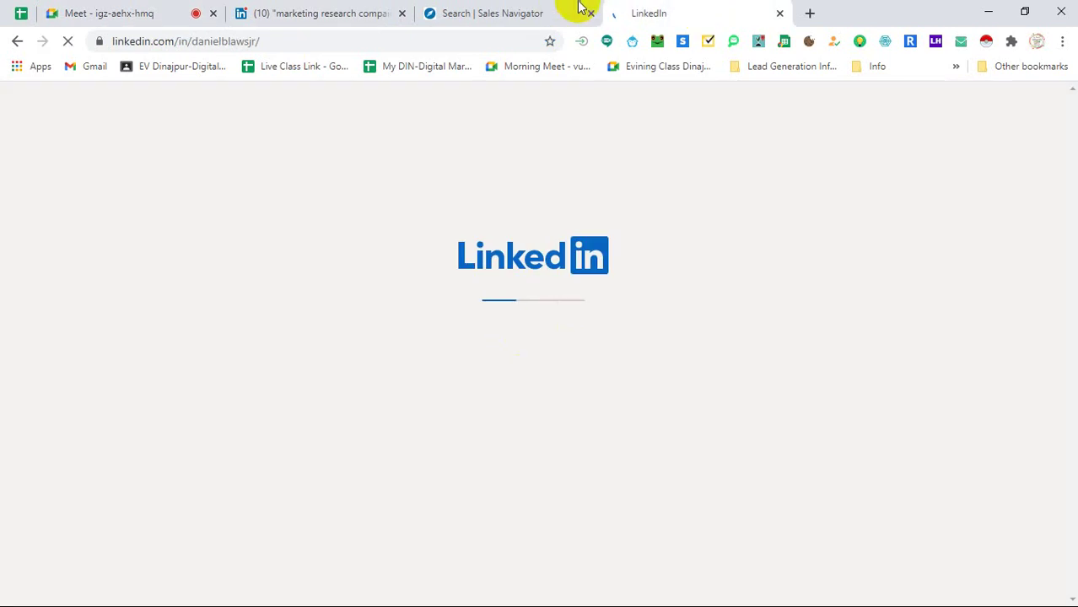
{"action": "mouse_move", "coordinate": [580, 7]}
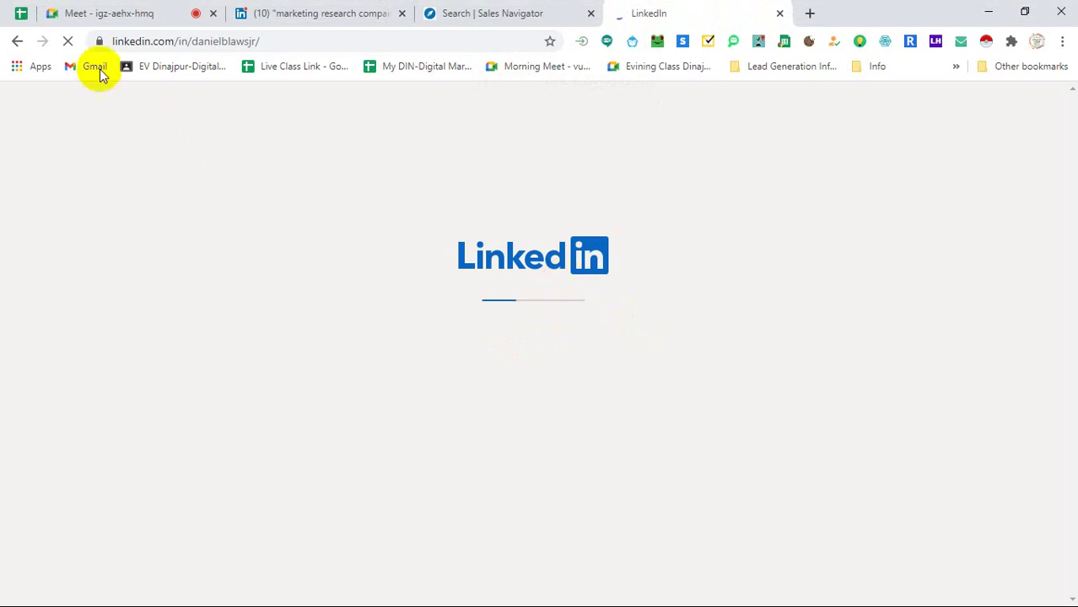
{"action": "left_click", "coordinate": [74, 13]}
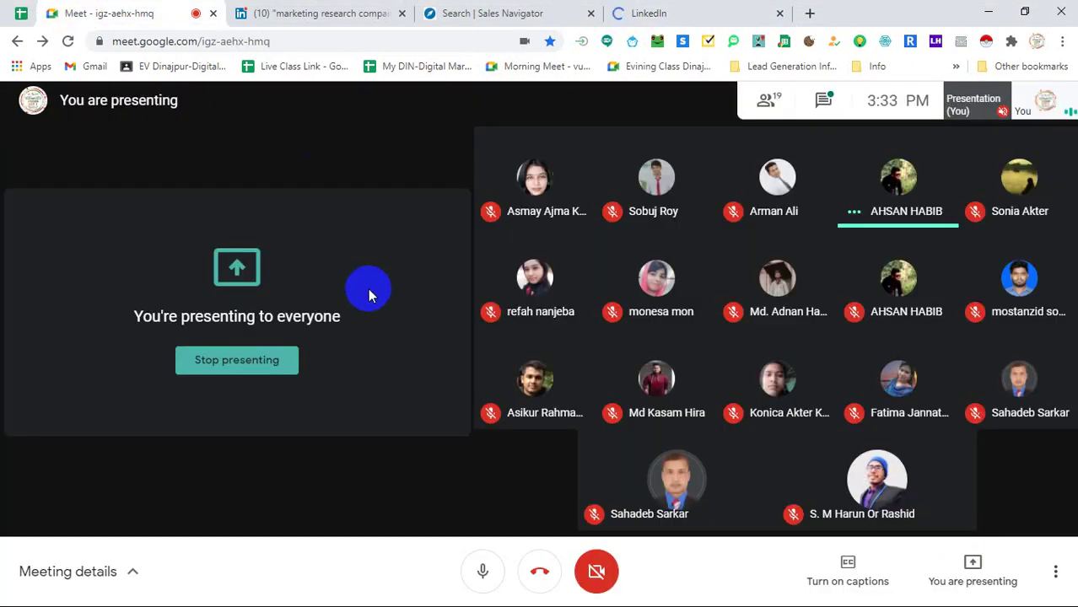
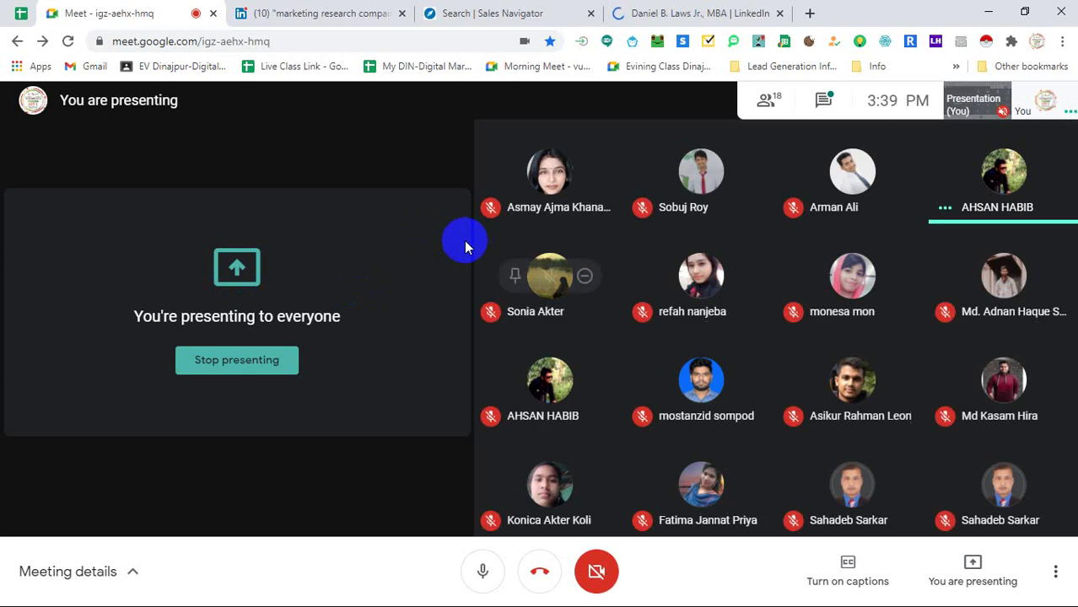
{"action": "mouse_move", "coordinate": [524, 200]}
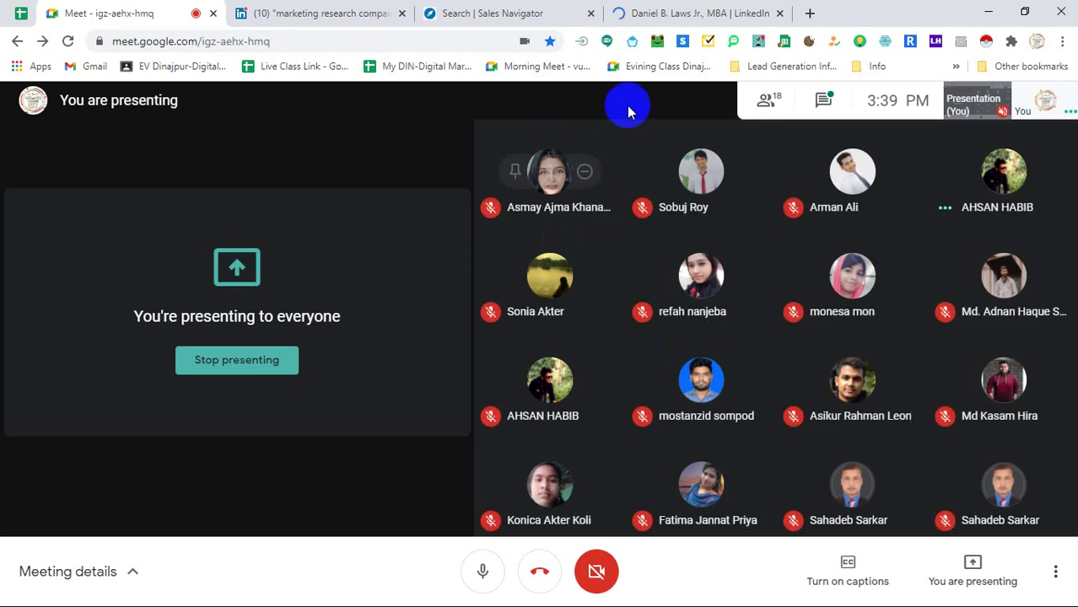
{"action": "left_click", "coordinate": [638, 11]}
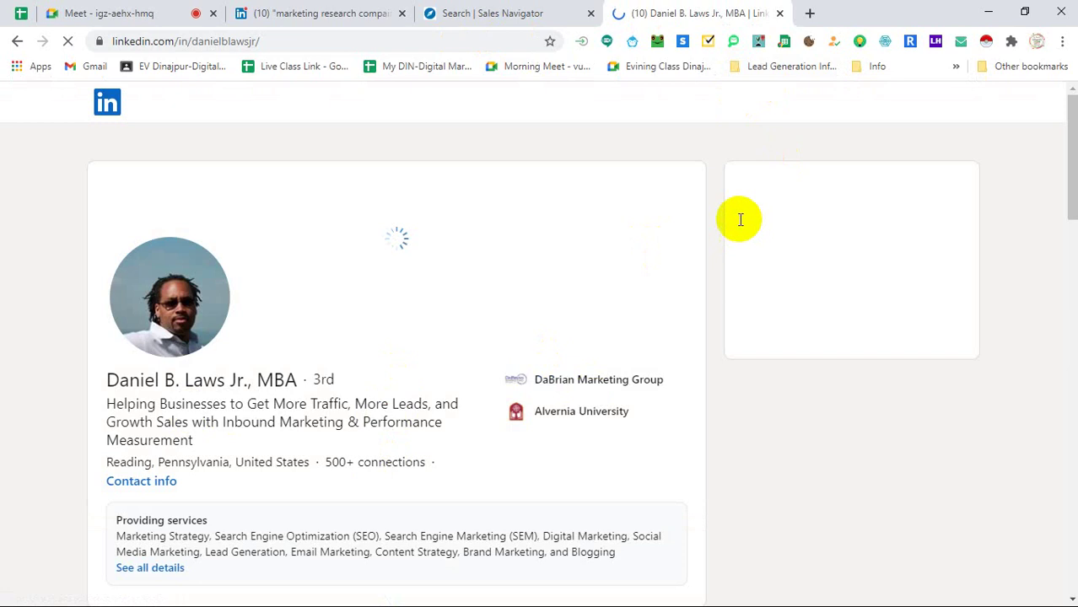
{"action": "left_click", "coordinate": [104, 15]}
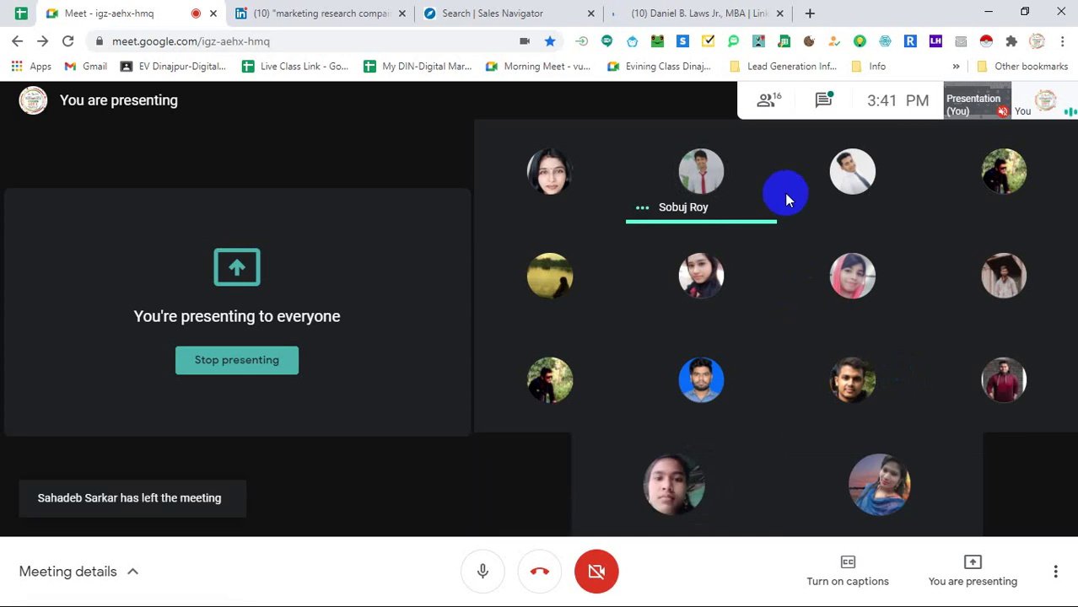
Close the LinkedIn search and Sales Navigator search tabs, keeping the Meet call open
{"action": "mouse_move", "coordinate": [786, 193]}
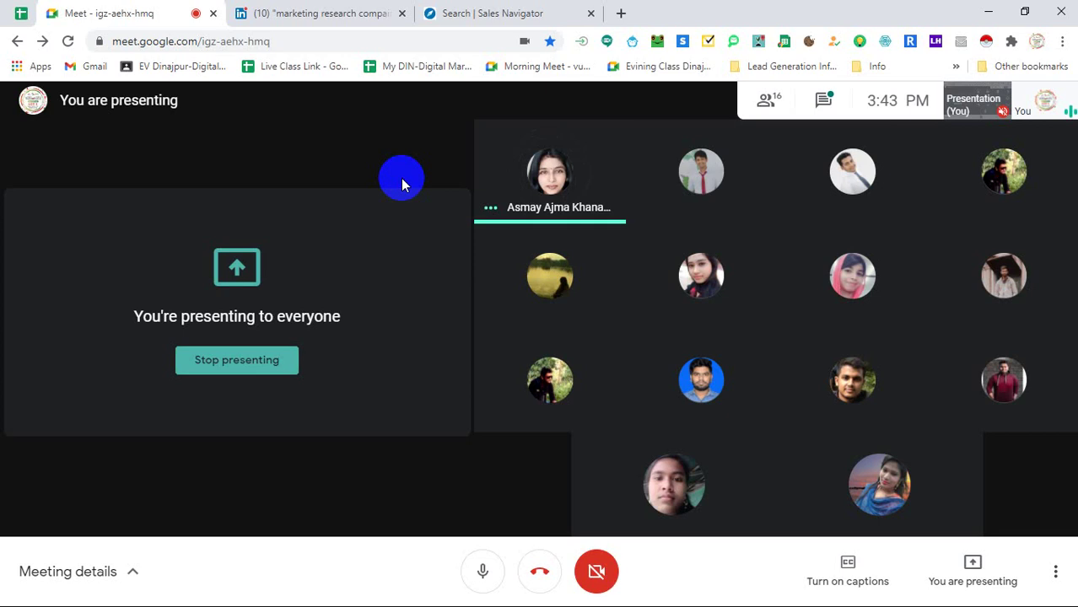
{"action": "mouse_move", "coordinate": [882, 8]}
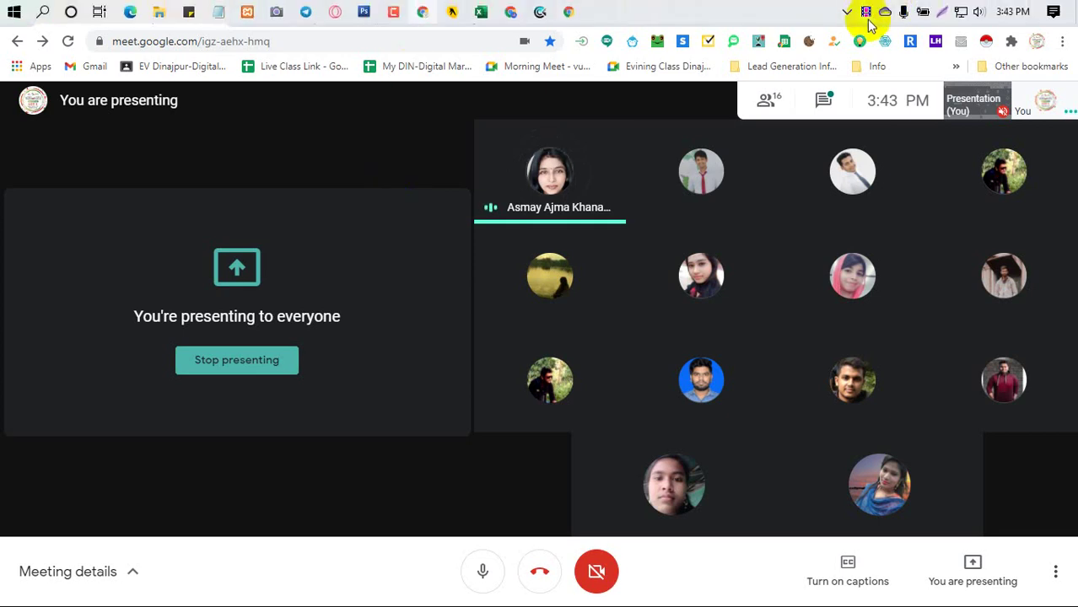
{"action": "left_click", "coordinate": [692, 512]}
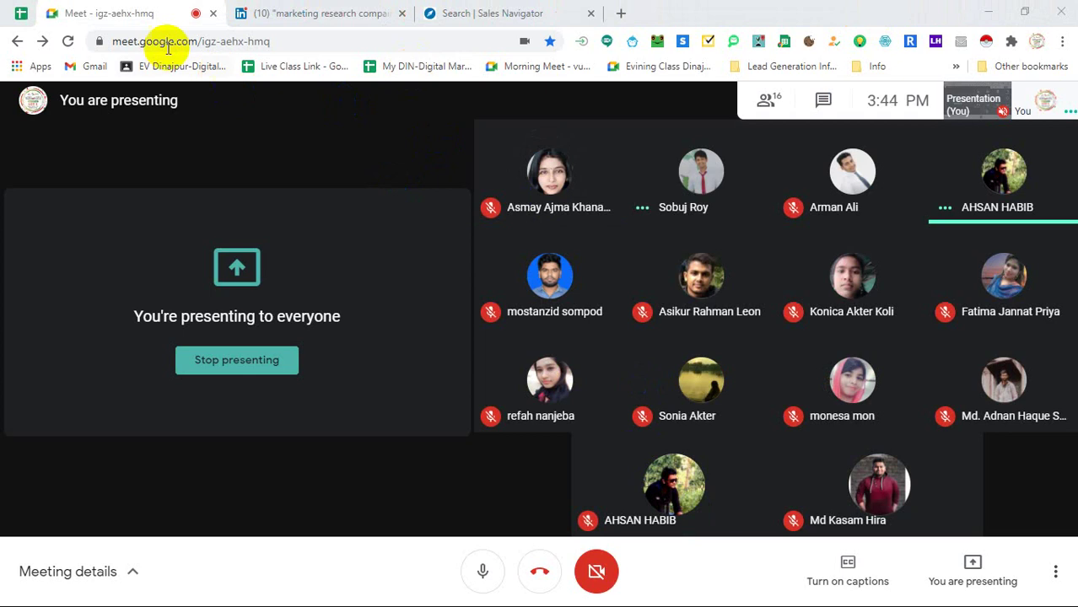
{"action": "right_click", "coordinate": [127, 16]}
{"action": "left_click", "coordinate": [255, 225]}
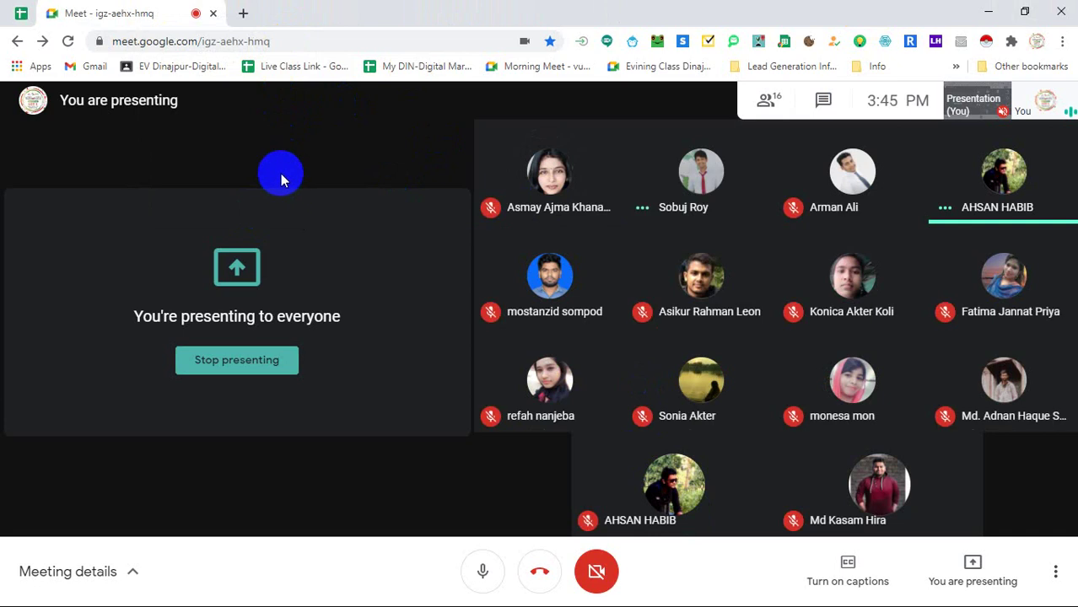
Open yellowpages.com in a new tab
{"action": "left_click", "coordinate": [244, 14]}
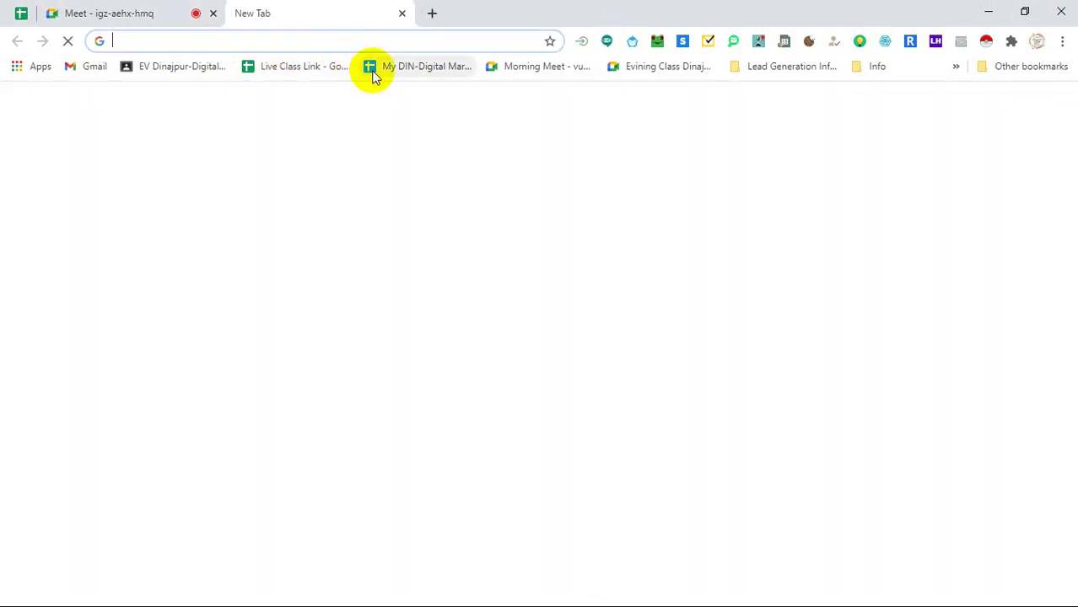
{"action": "type", "text": "ye"}
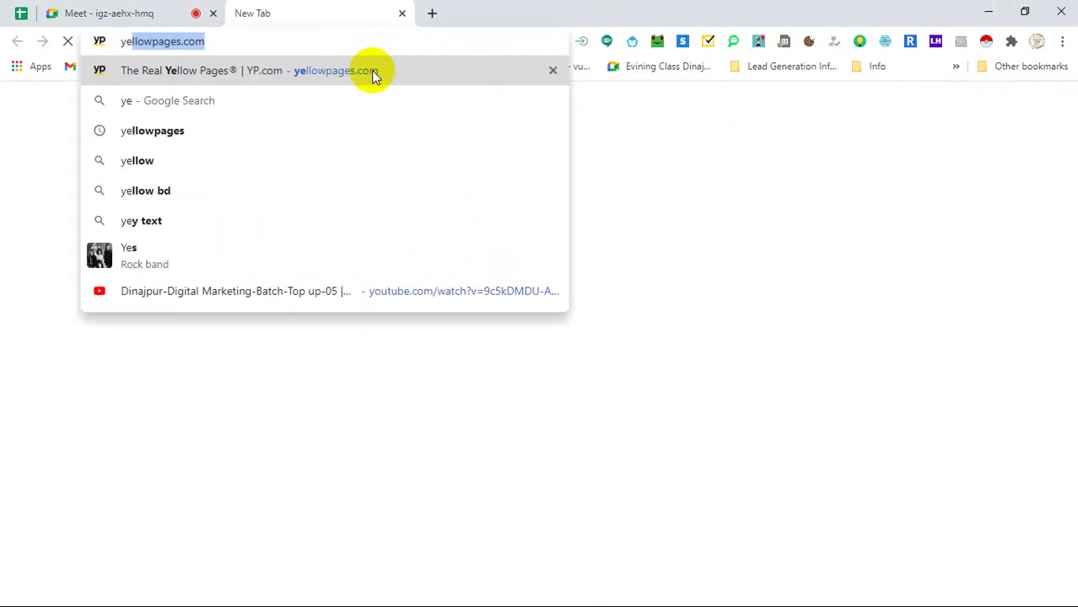
{"action": "left_click", "coordinate": [371, 70]}
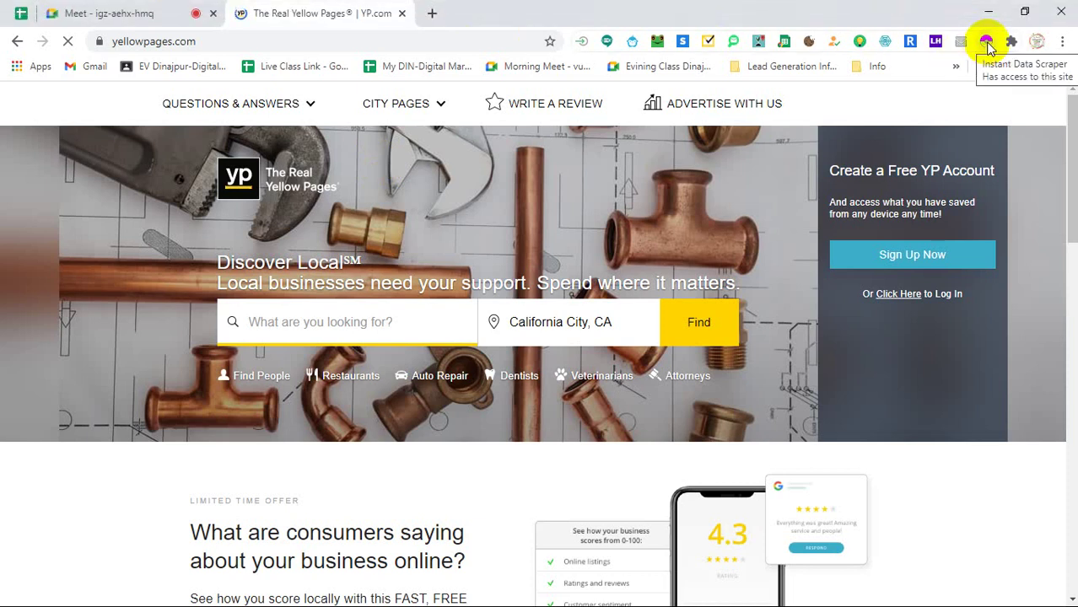
Examine the Yellow Pages home page, including its footer links, free account offer, and the Questions & Answers and City Pages categories
{"action": "scroll", "coordinate": [181, 282], "scroll_direction": "down", "scroll_amount": 2}
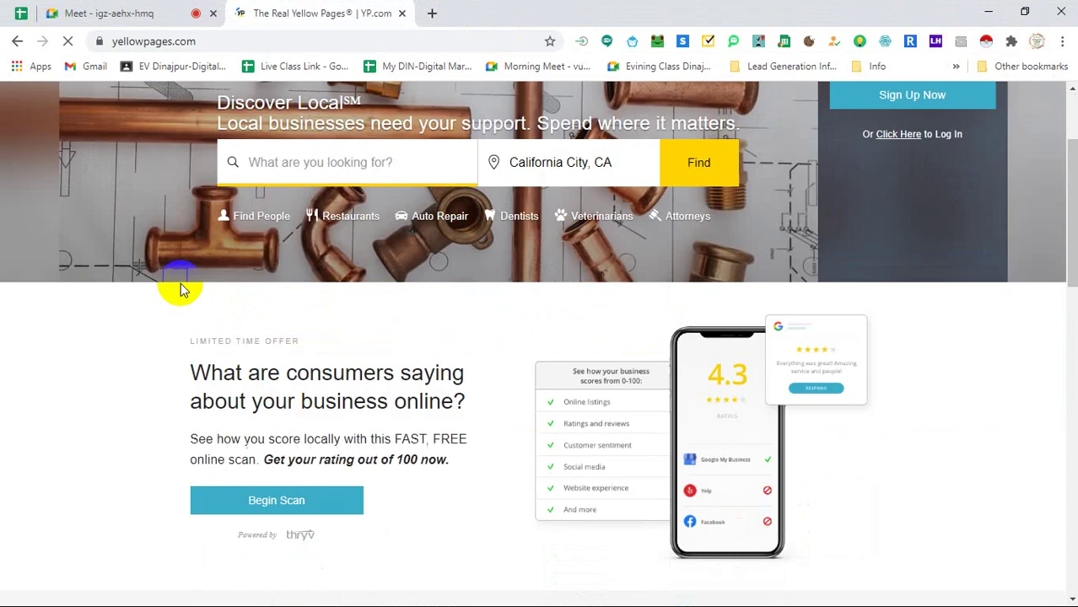
{"action": "scroll", "coordinate": [181, 287], "scroll_direction": "down", "scroll_amount": 15}
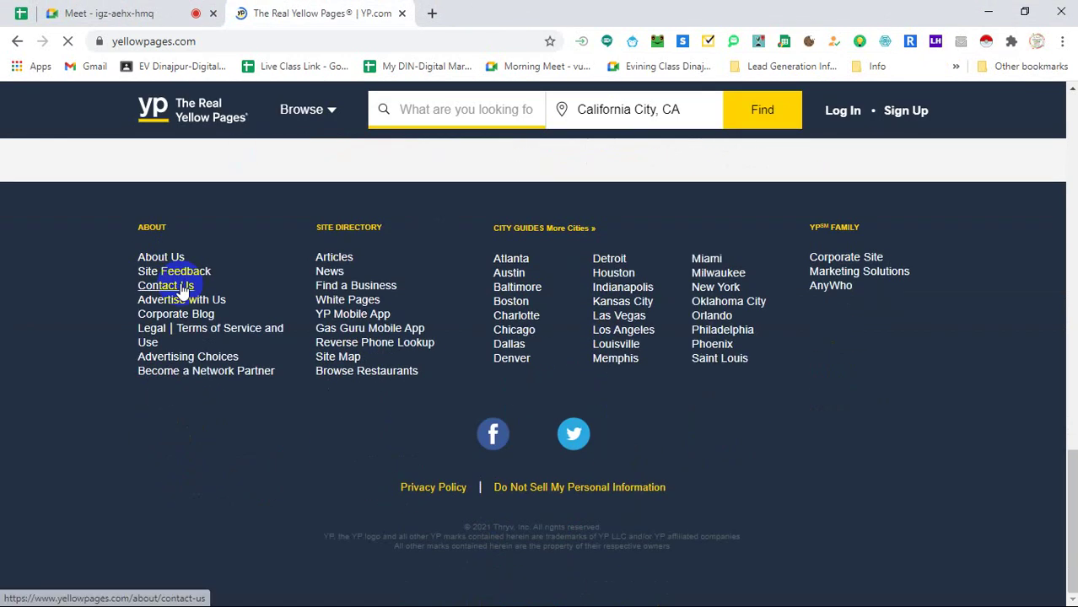
{"action": "scroll", "coordinate": [181, 287], "scroll_direction": "up", "scroll_amount": 15}
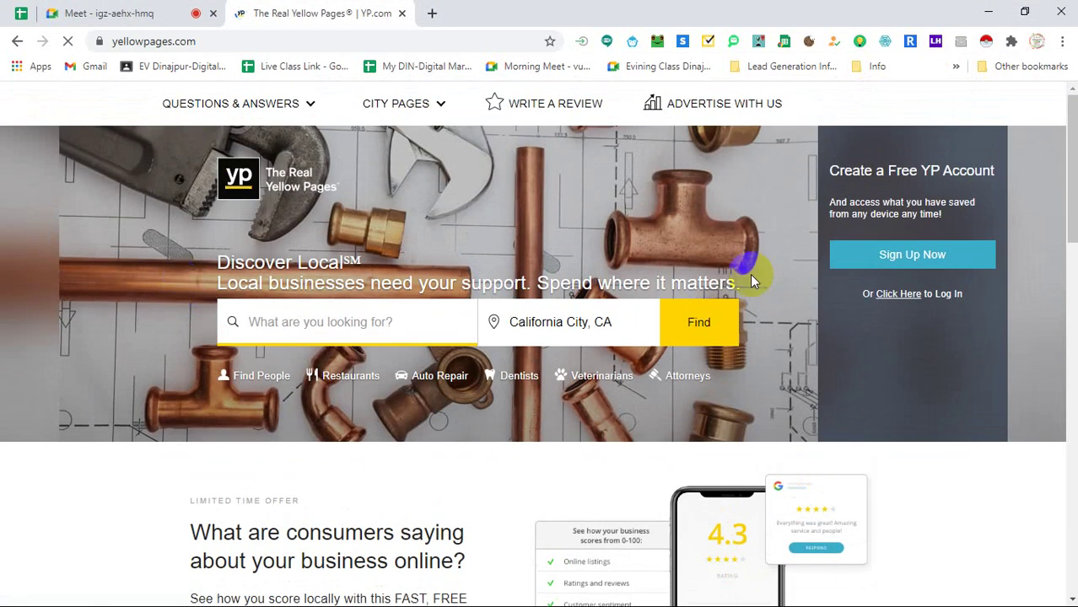
{"action": "left_click_drag", "start_coordinate": [829, 169], "coordinate": [993, 217]}
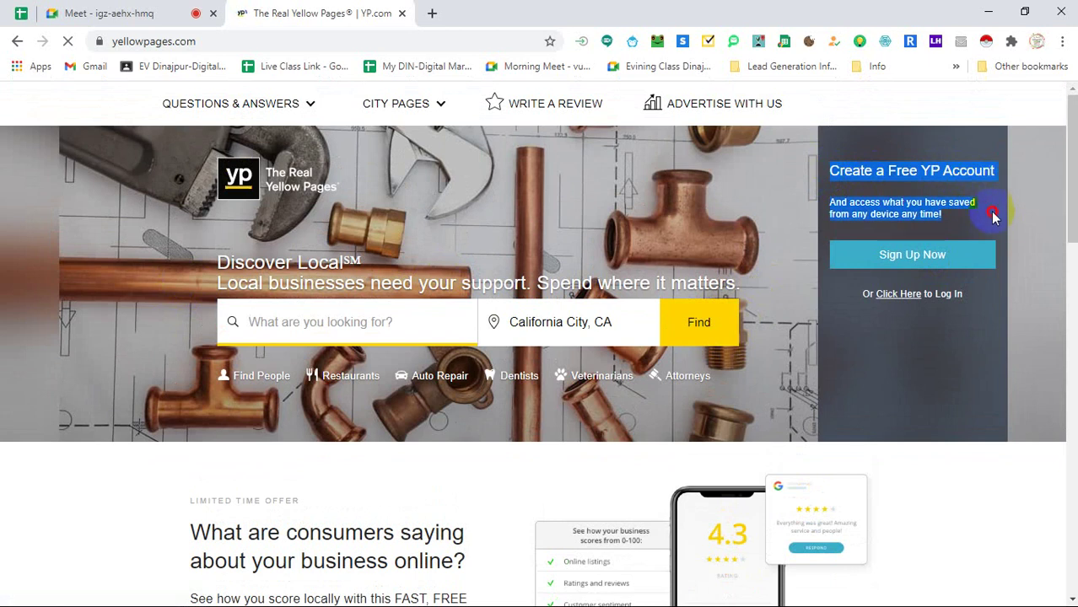
{"action": "left_click_drag", "start_coordinate": [974, 308], "coordinate": [856, 310]}
{"action": "left_click", "coordinate": [952, 320]}
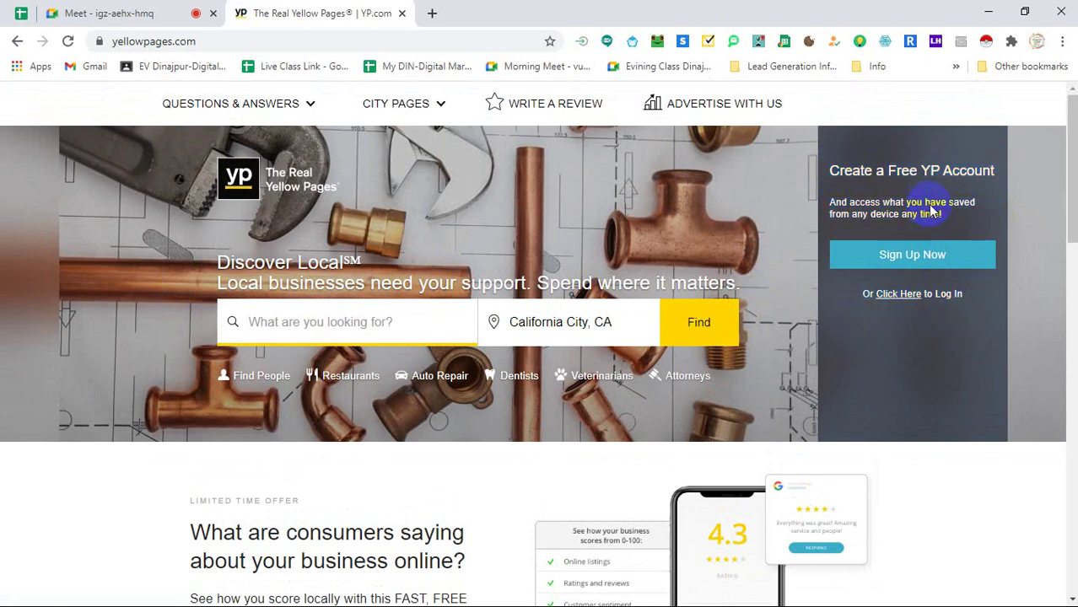
{"action": "triple_click", "coordinate": [931, 210]}
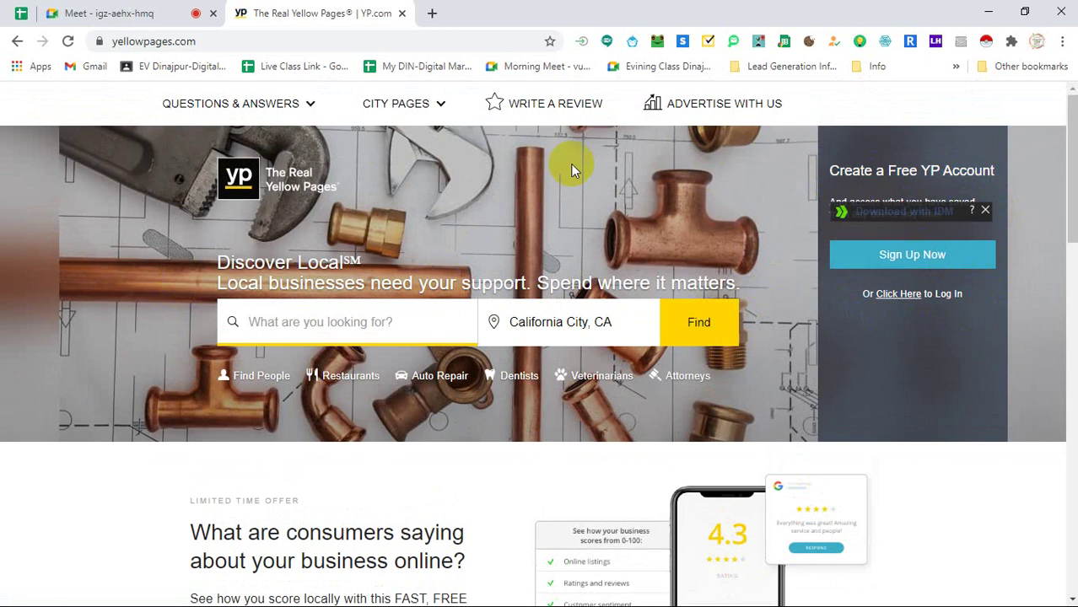
{"action": "left_click", "coordinate": [314, 105]}
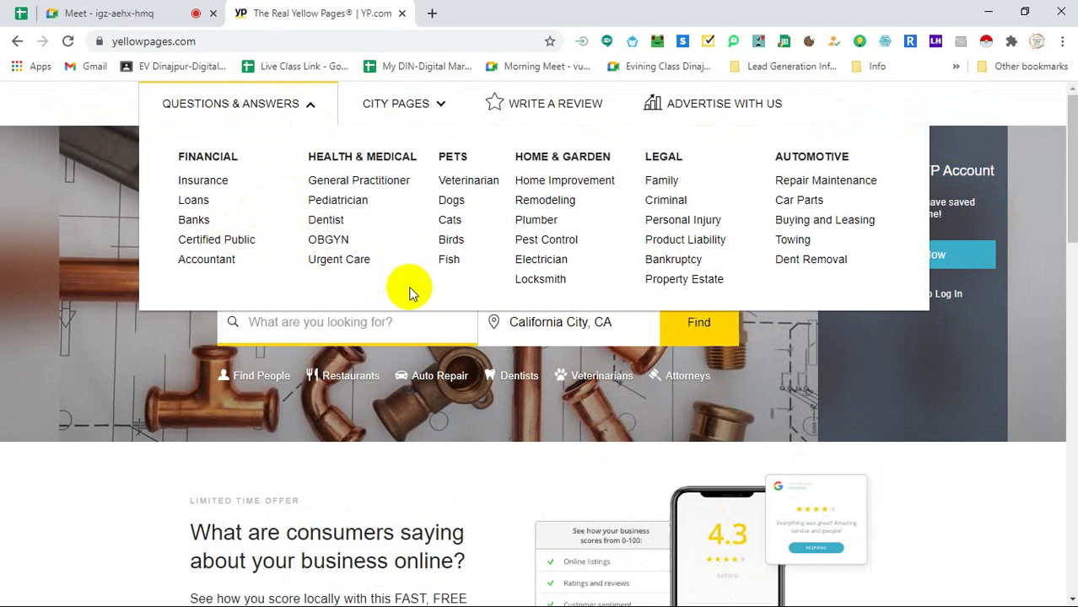
{"action": "left_click", "coordinate": [436, 107]}
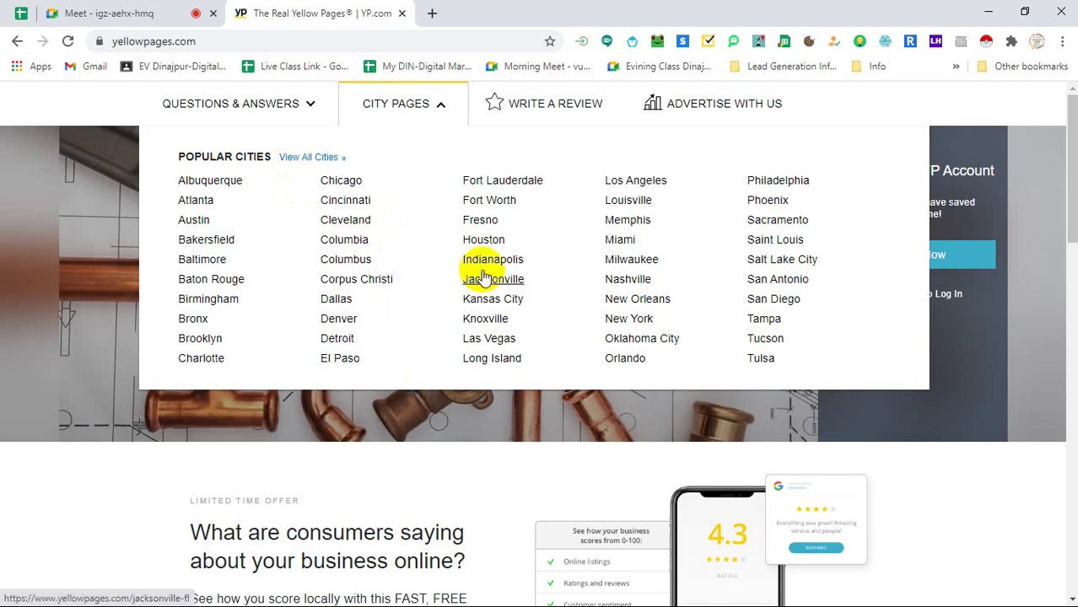
Open the Los Angeles city page and browse its deals, popular businesses and Popular Categories section
{"action": "left_click", "coordinate": [628, 183]}
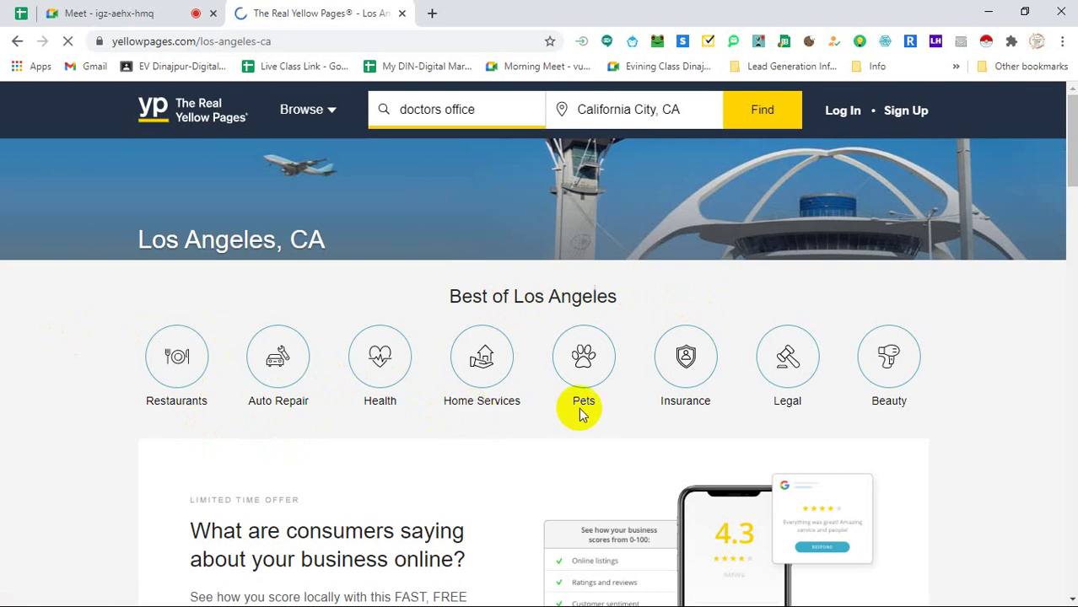
{"action": "scroll", "coordinate": [793, 408], "scroll_direction": "down", "scroll_amount": 1}
{"action": "scroll", "coordinate": [791, 405], "scroll_direction": "down", "scroll_amount": 8}
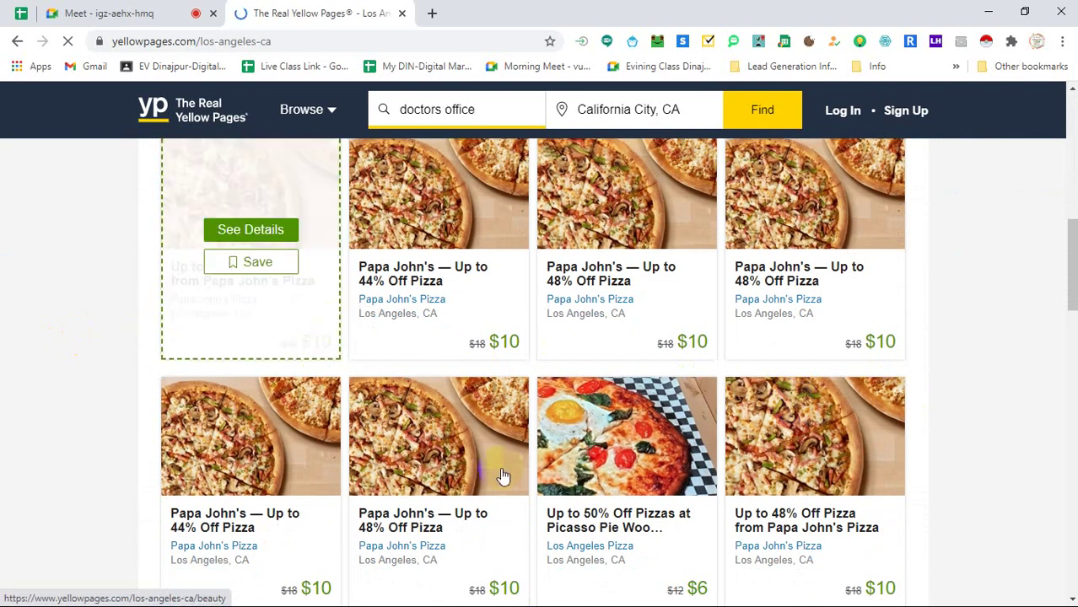
{"action": "scroll", "coordinate": [3, 451], "scroll_direction": "down", "scroll_amount": 5}
{"action": "scroll", "coordinate": [101, 337], "scroll_direction": "down", "scroll_amount": 1}
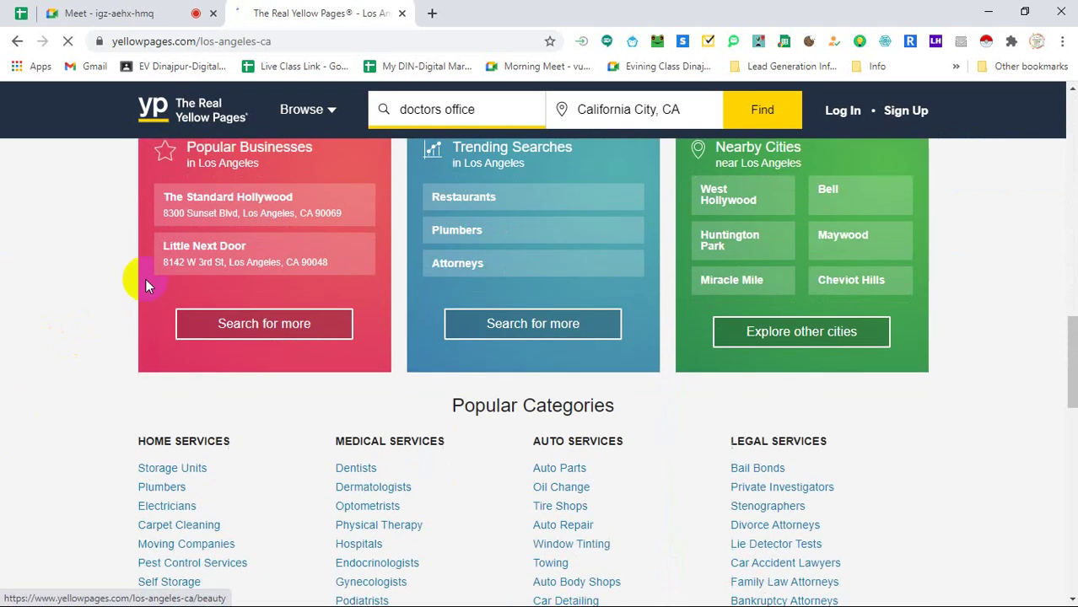
{"action": "left_click", "coordinate": [182, 323]}
{"action": "scroll", "coordinate": [179, 321], "scroll_direction": "down", "scroll_amount": 1}
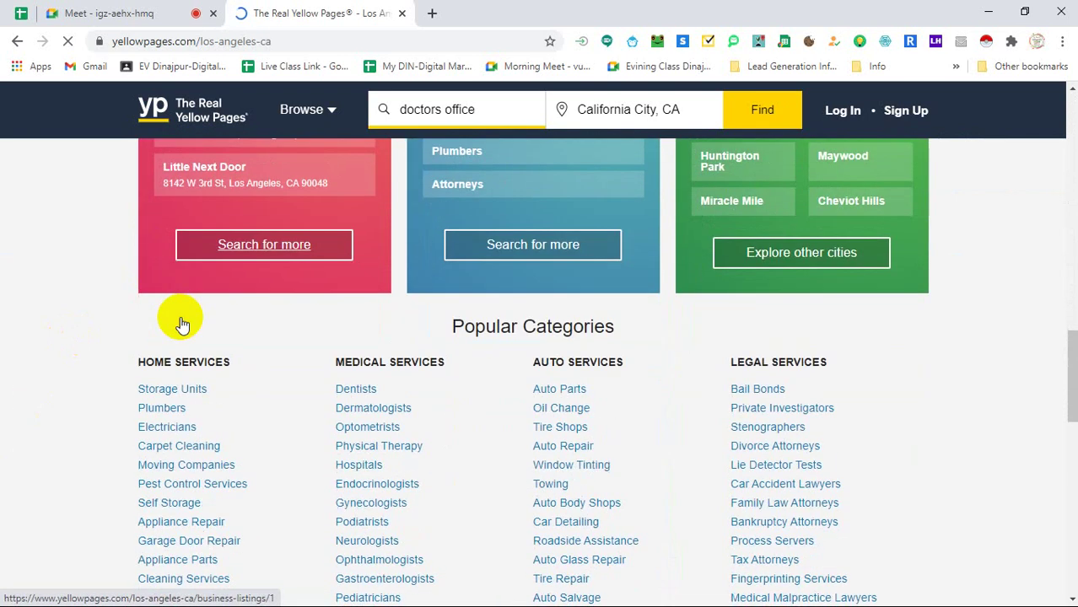
{"action": "scroll", "coordinate": [178, 320], "scroll_direction": "down", "scroll_amount": 1}
Check the Meet call, return to Yellow Pages and examine the Popular Categories lists for Los Angeles
{"action": "left_click", "coordinate": [99, 18]}
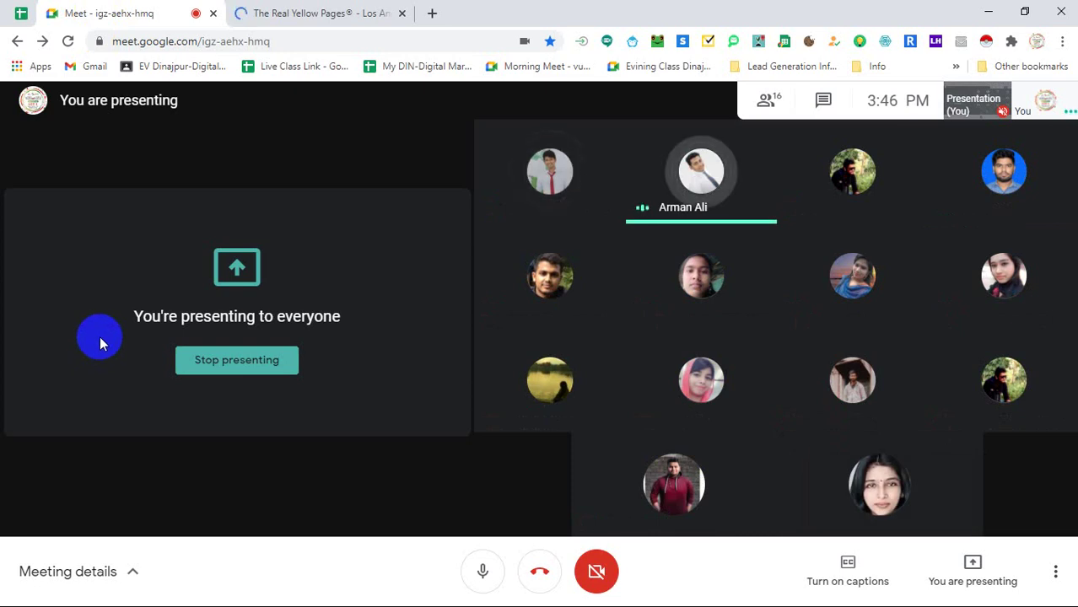
{"action": "left_click", "coordinate": [308, 17]}
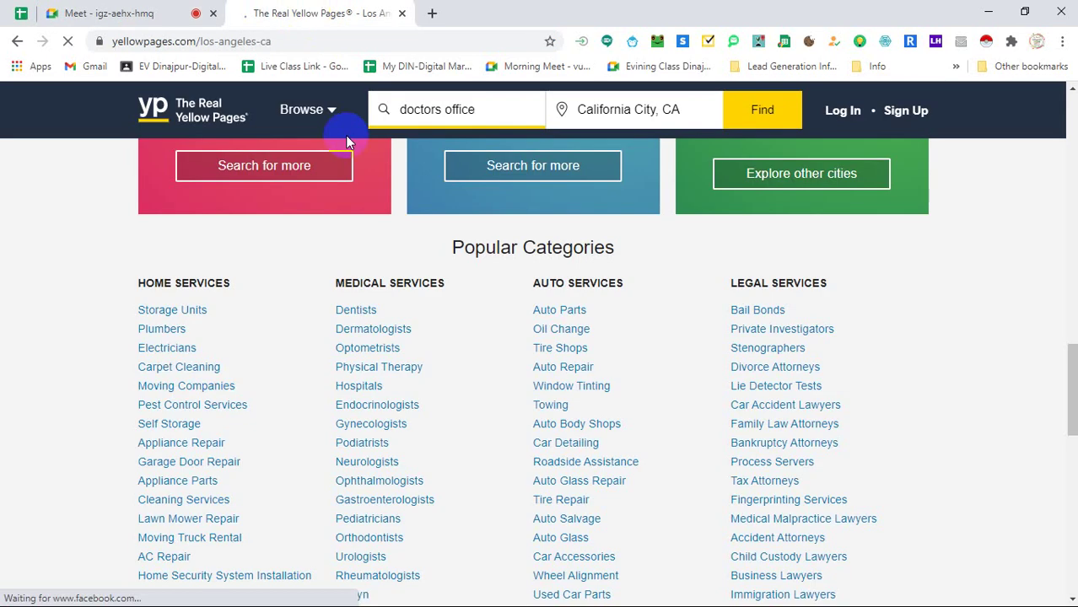
{"action": "scroll", "coordinate": [274, 307], "scroll_direction": "up", "scroll_amount": 3}
{"action": "scroll", "coordinate": [304, 321], "scroll_direction": "down", "scroll_amount": 3}
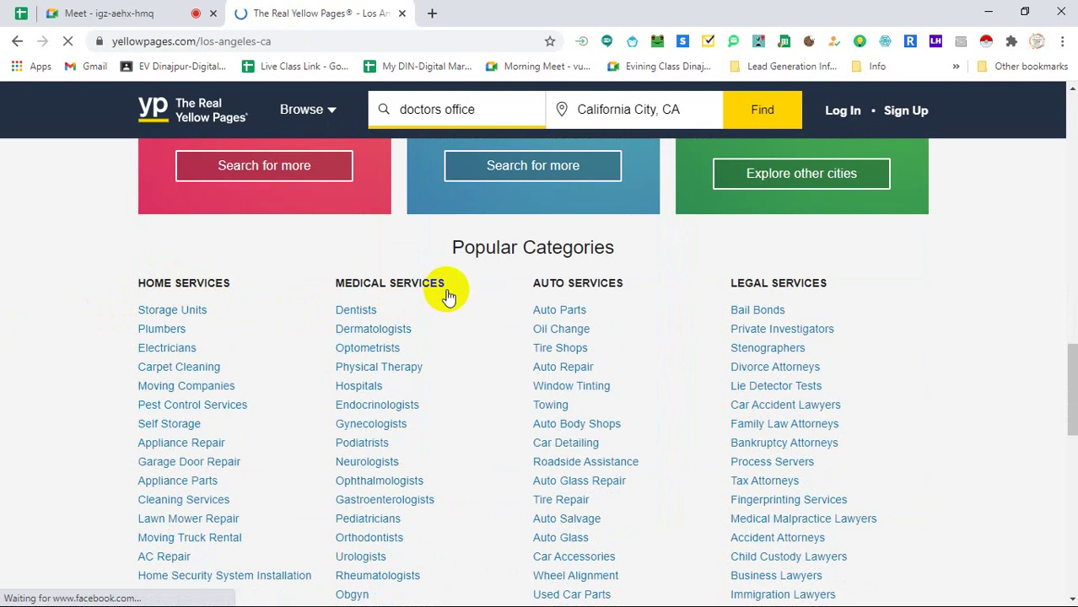
{"action": "scroll", "coordinate": [630, 295], "scroll_direction": "down", "scroll_amount": 4}
{"action": "scroll", "coordinate": [631, 291], "scroll_direction": "down", "scroll_amount": 3}
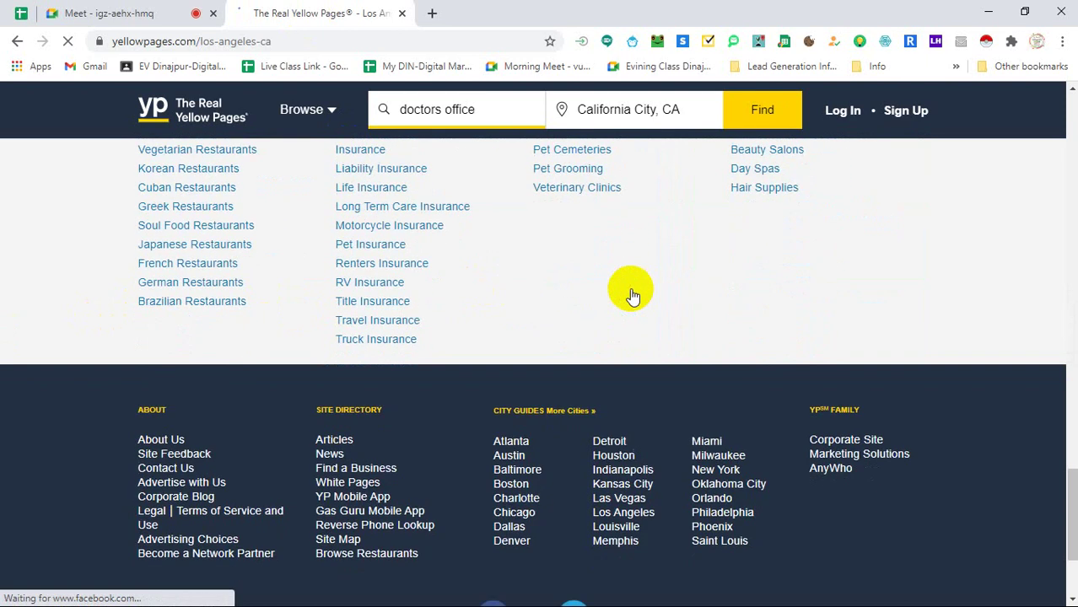
{"action": "scroll", "coordinate": [505, 283], "scroll_direction": "up", "scroll_amount": 3}
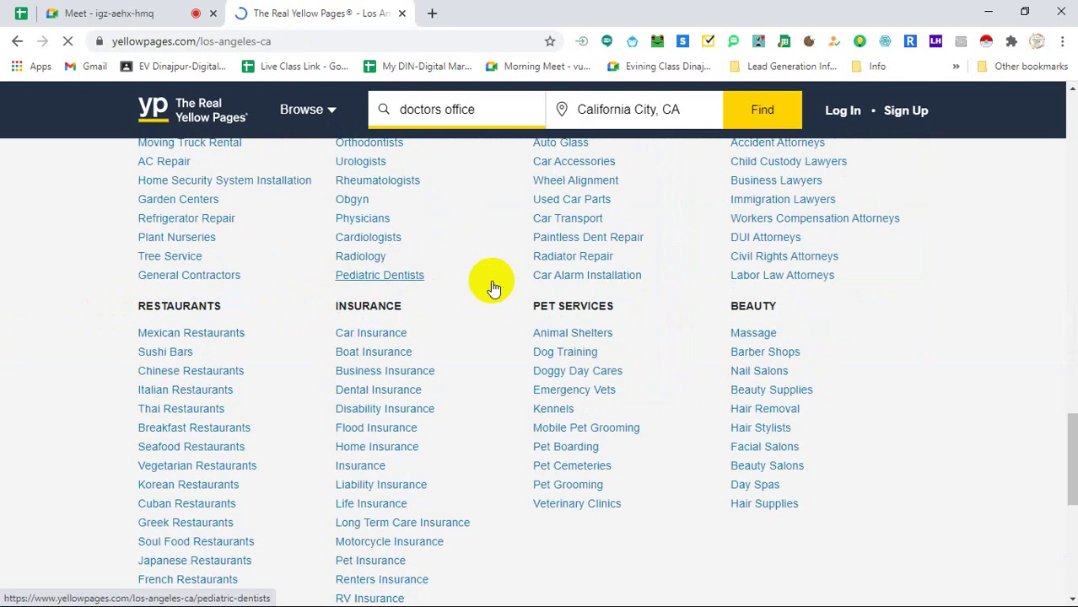
{"action": "scroll", "coordinate": [451, 296], "scroll_direction": "up", "scroll_amount": 4}
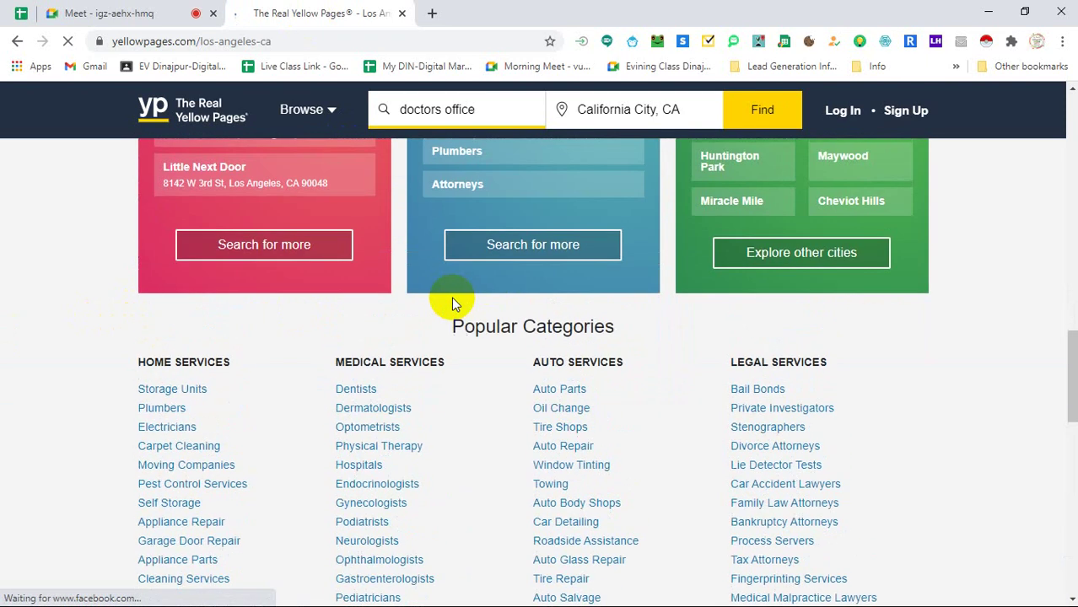
Open the Storage Units category for Los Angeles and examine its business listings down to the page links
{"action": "left_click", "coordinate": [199, 388]}
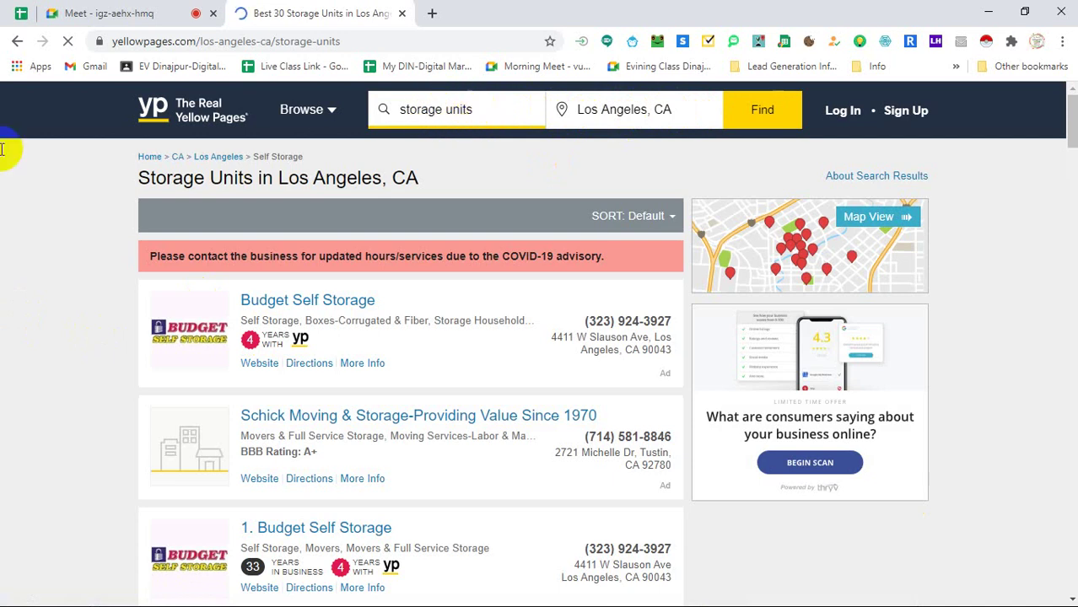
{"action": "scroll", "coordinate": [126, 295], "scroll_direction": "down", "scroll_amount": 10}
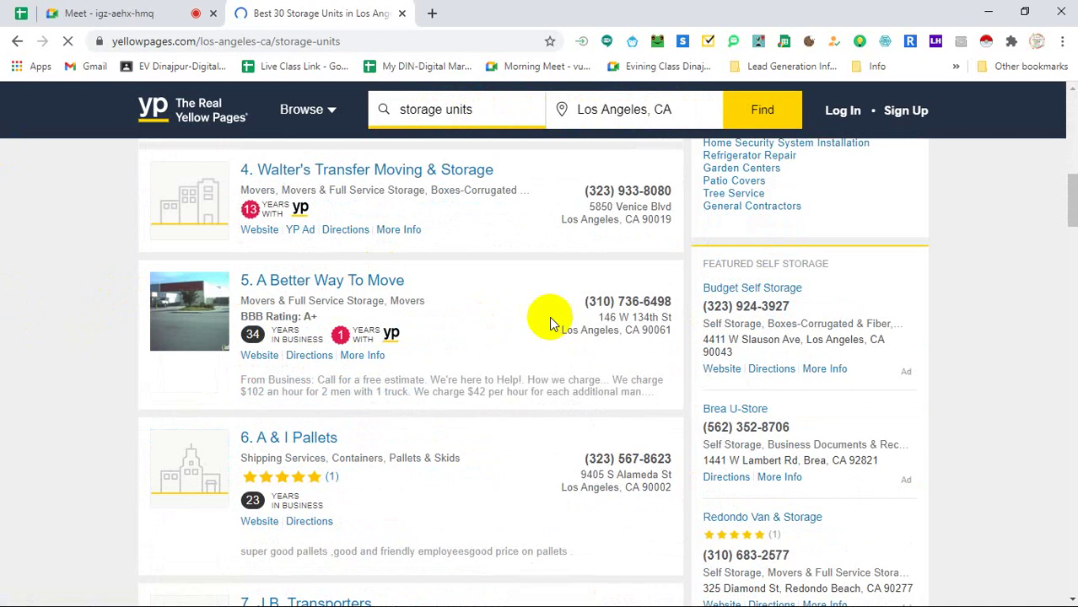
{"action": "scroll", "coordinate": [557, 305], "scroll_direction": "down", "scroll_amount": 4}
{"action": "scroll", "coordinate": [556, 308], "scroll_direction": "down", "scroll_amount": 20}
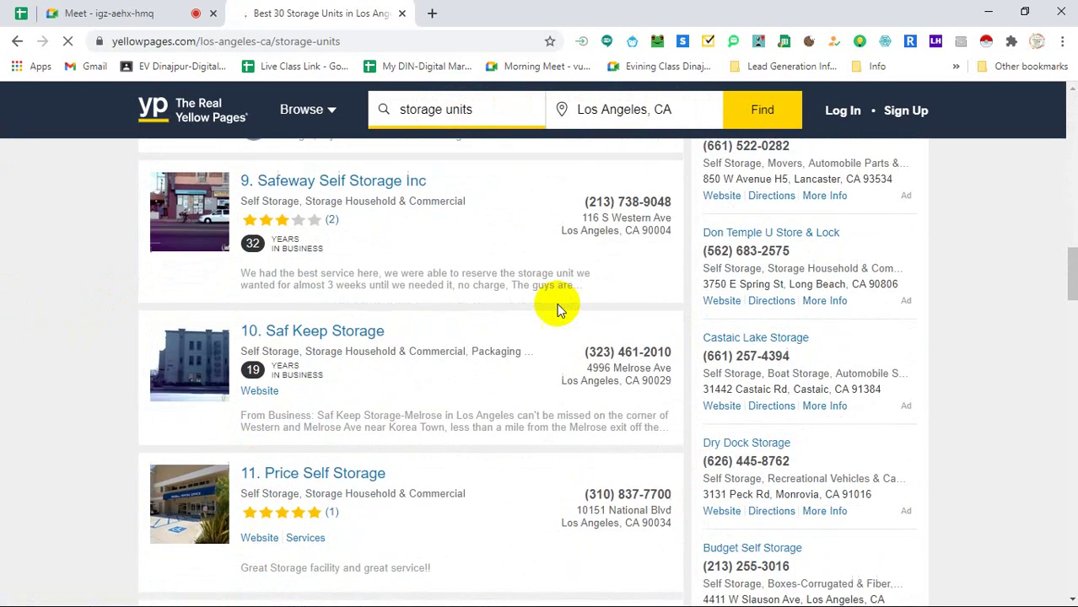
{"action": "scroll", "coordinate": [557, 308], "scroll_direction": "down", "scroll_amount": 7}
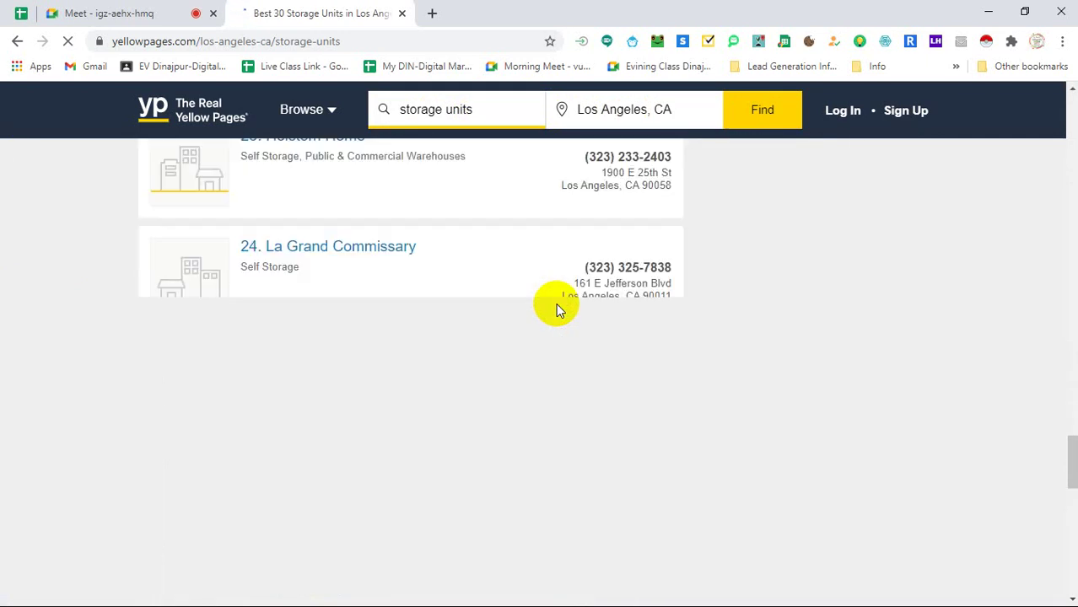
{"action": "scroll", "coordinate": [556, 310], "scroll_direction": "down", "scroll_amount": 10}
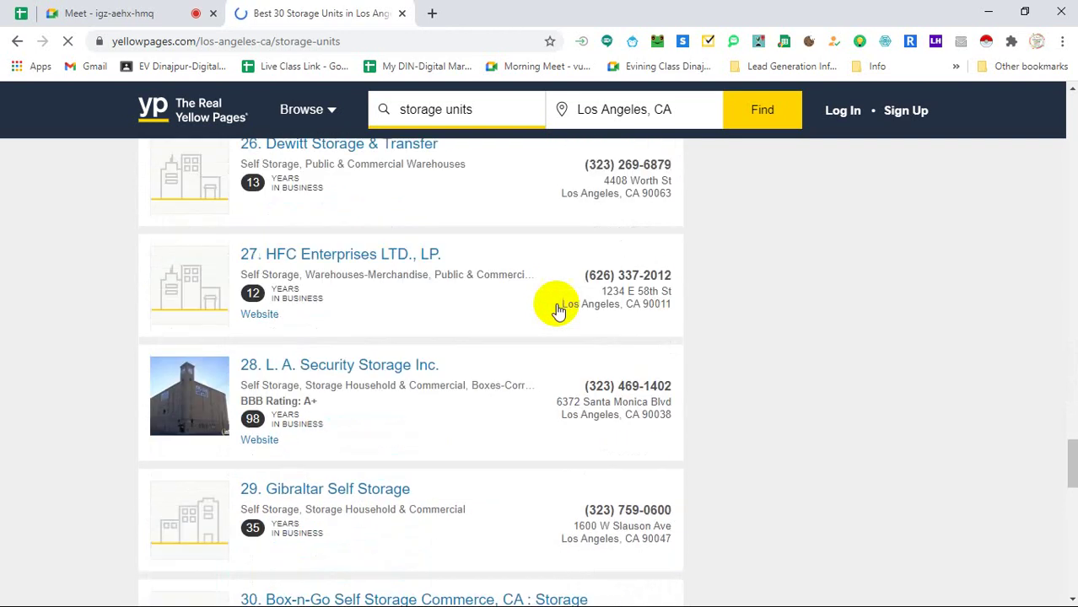
{"action": "scroll", "coordinate": [557, 311], "scroll_direction": "down", "scroll_amount": 5}
{"action": "scroll", "coordinate": [557, 310], "scroll_direction": "up", "scroll_amount": 4}
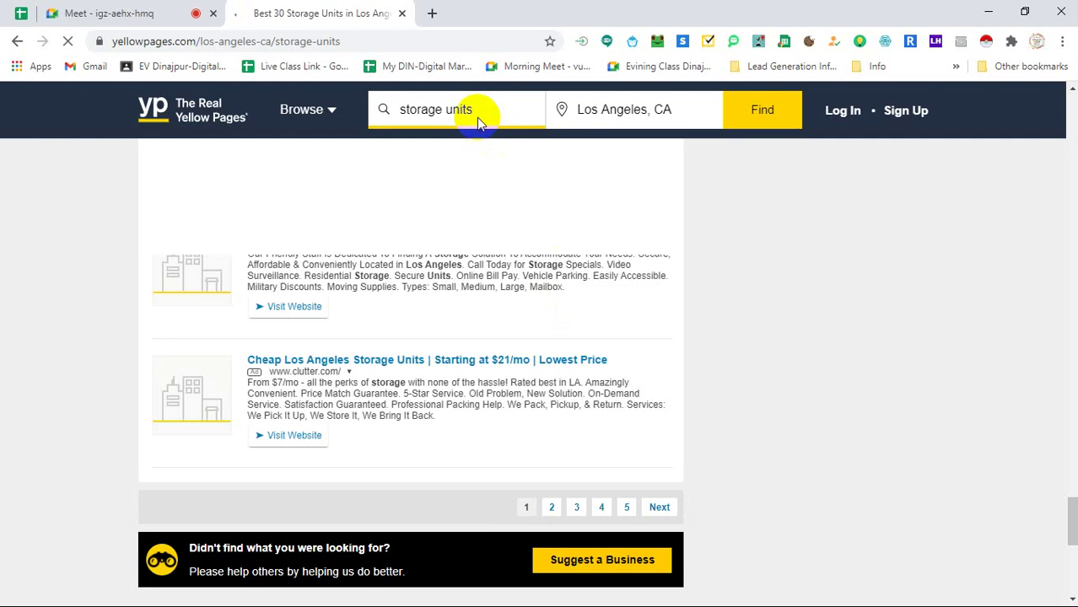
{"action": "scroll", "coordinate": [477, 117], "scroll_direction": "up", "scroll_amount": 15}
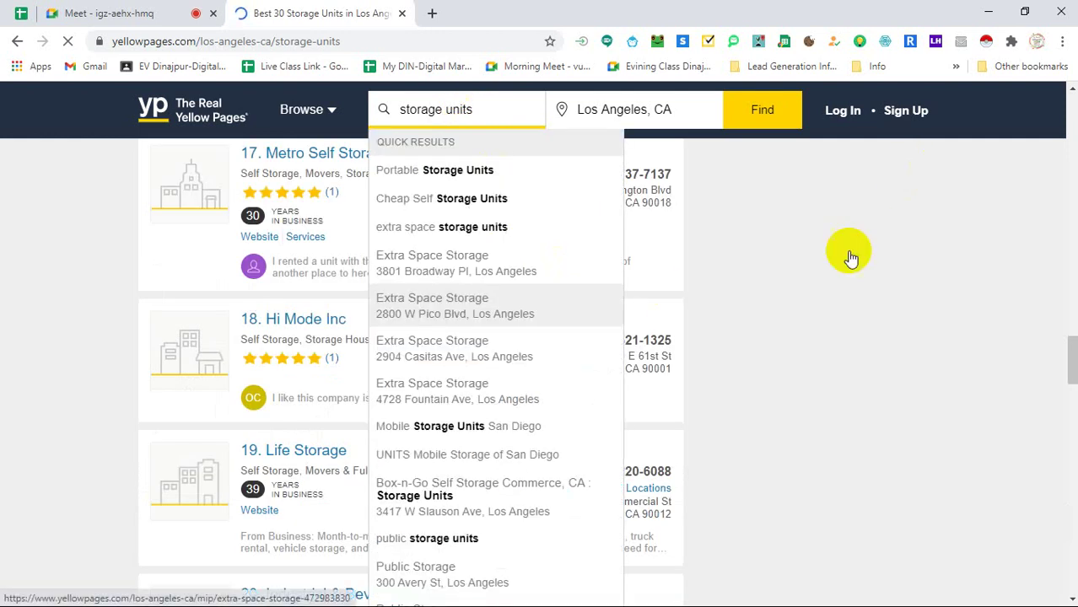
{"action": "left_click", "coordinate": [796, 244]}
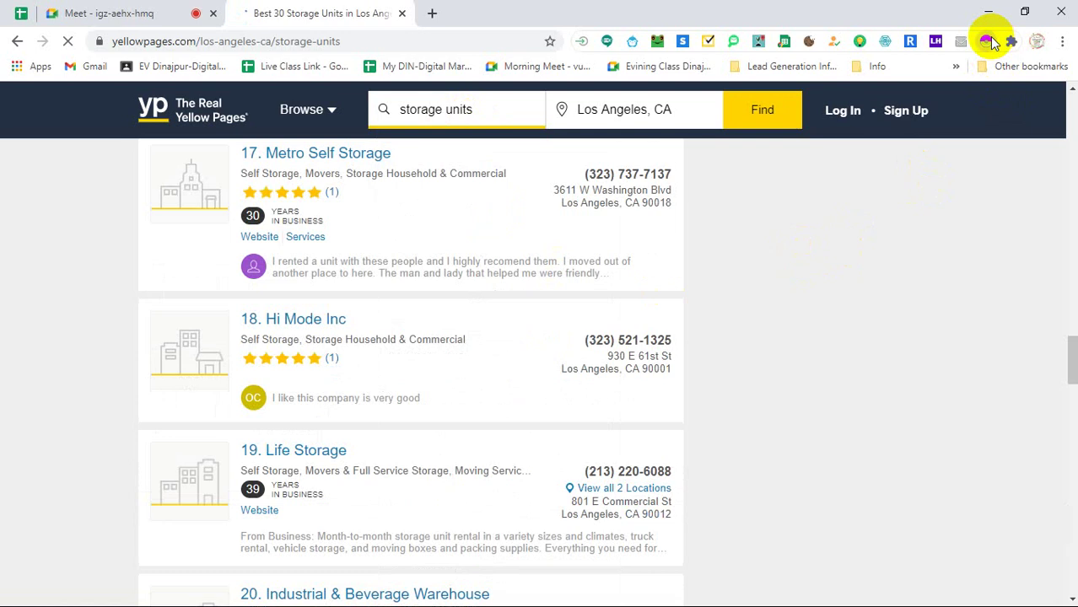
Run Instant Data Scraper on the Storage Units results and move its window aside
{"action": "left_click", "coordinate": [989, 41]}
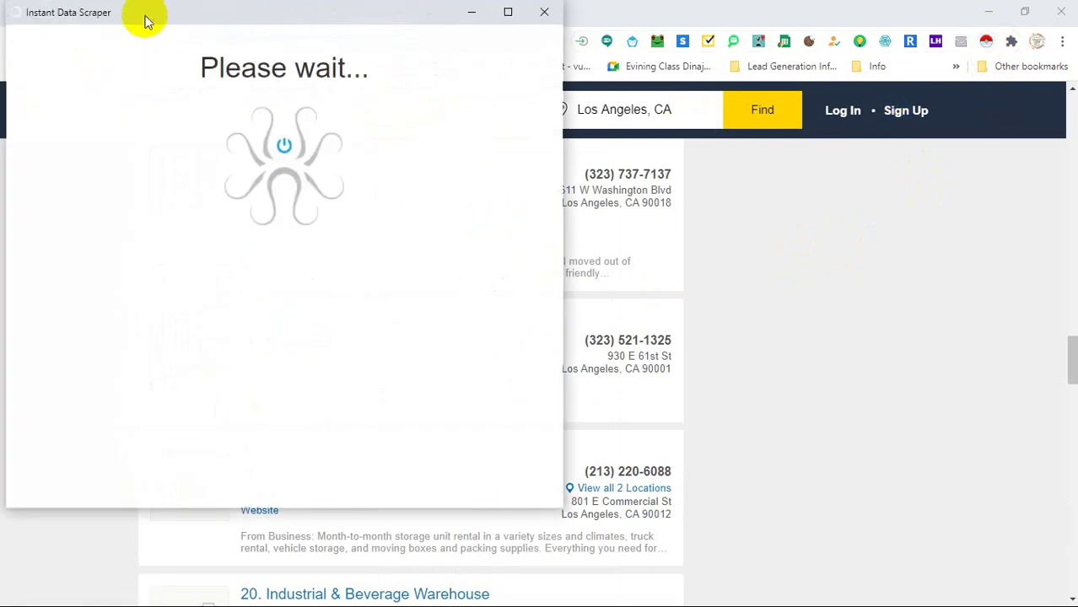
{"action": "left_click_drag", "start_coordinate": [145, 21], "coordinate": [475, 84]}
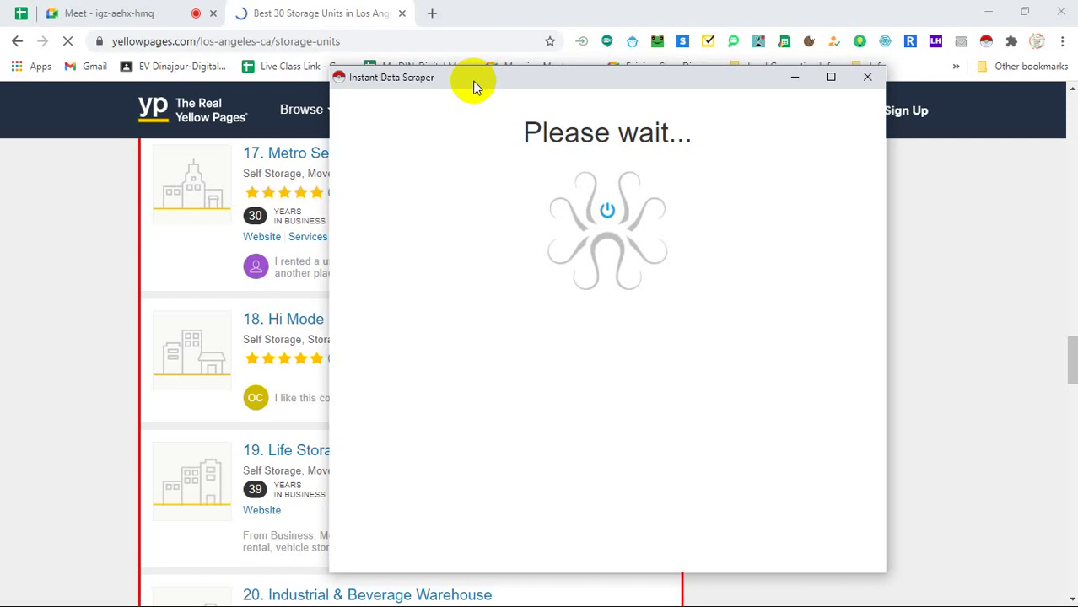
{"action": "left_click_drag", "start_coordinate": [475, 87], "coordinate": [615, 96]}
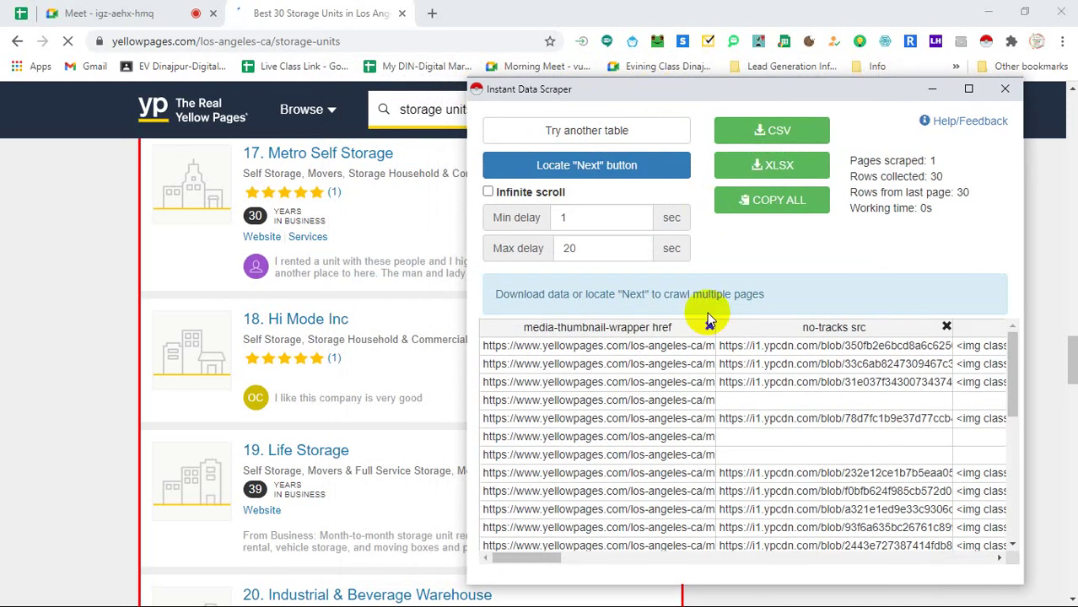
Try to locate the results' Next link for multi-page scraping, and return to the Instant Data Scraper window
{"action": "left_click", "coordinate": [597, 169]}
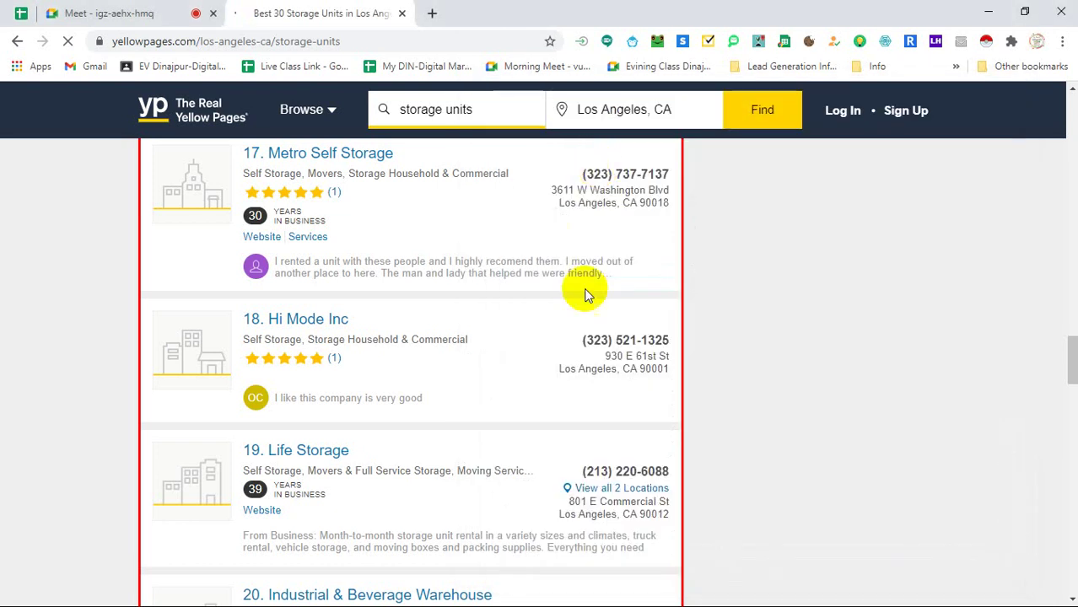
{"action": "scroll", "coordinate": [588, 295], "scroll_direction": "down", "scroll_amount": 20}
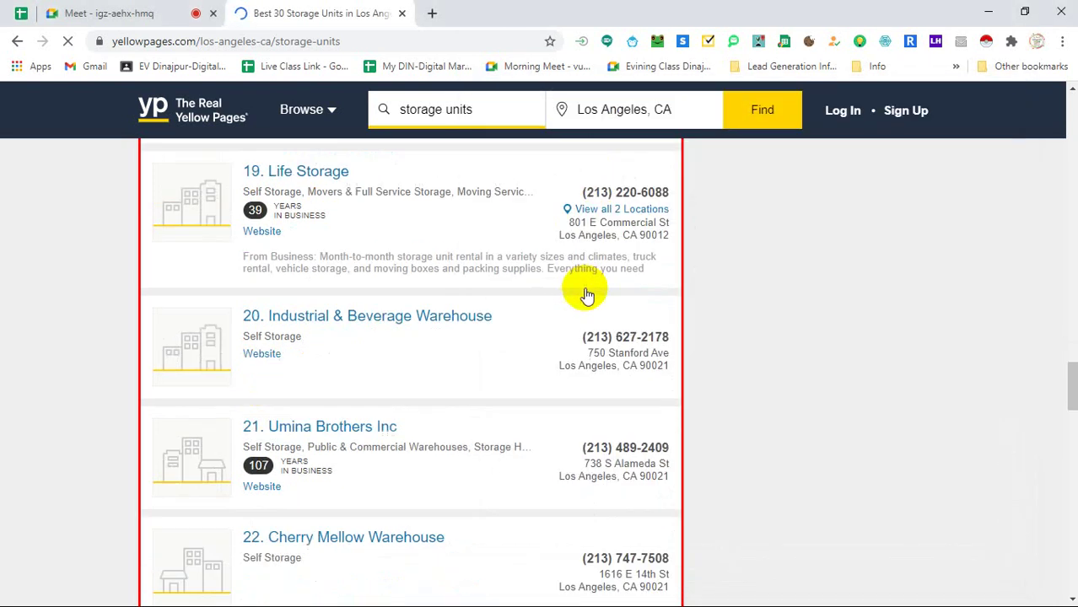
{"action": "scroll", "coordinate": [587, 295], "scroll_direction": "down", "scroll_amount": 5}
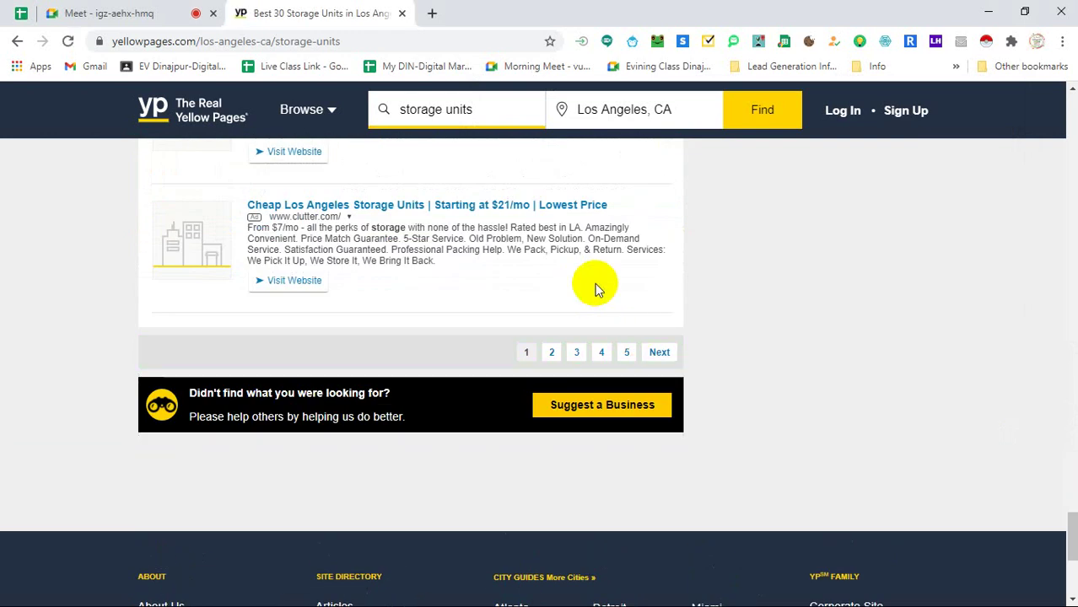
{"action": "scroll", "coordinate": [594, 282], "scroll_direction": "up", "scroll_amount": 20}
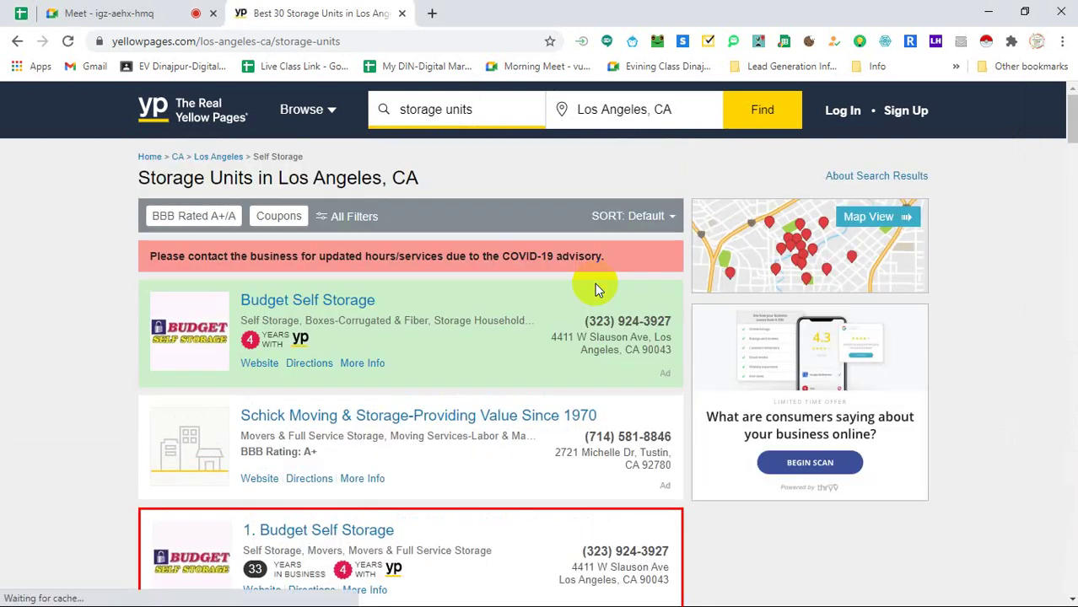
{"action": "scroll", "coordinate": [595, 282], "scroll_direction": "down", "scroll_amount": 3}
{"action": "scroll", "coordinate": [595, 282], "scroll_direction": "down", "scroll_amount": 3}
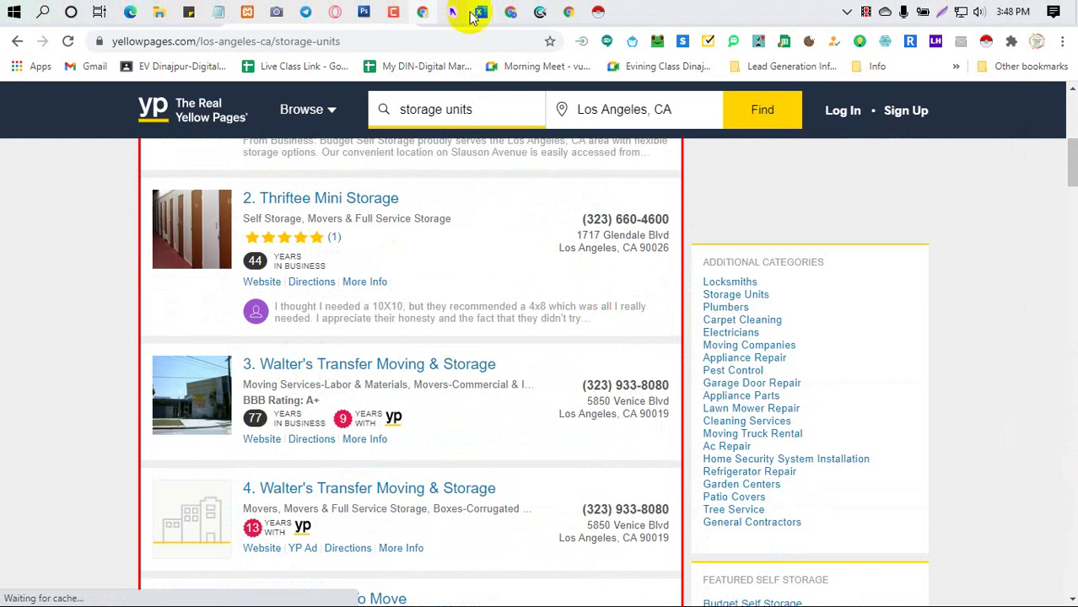
{"action": "left_click", "coordinate": [595, 13]}
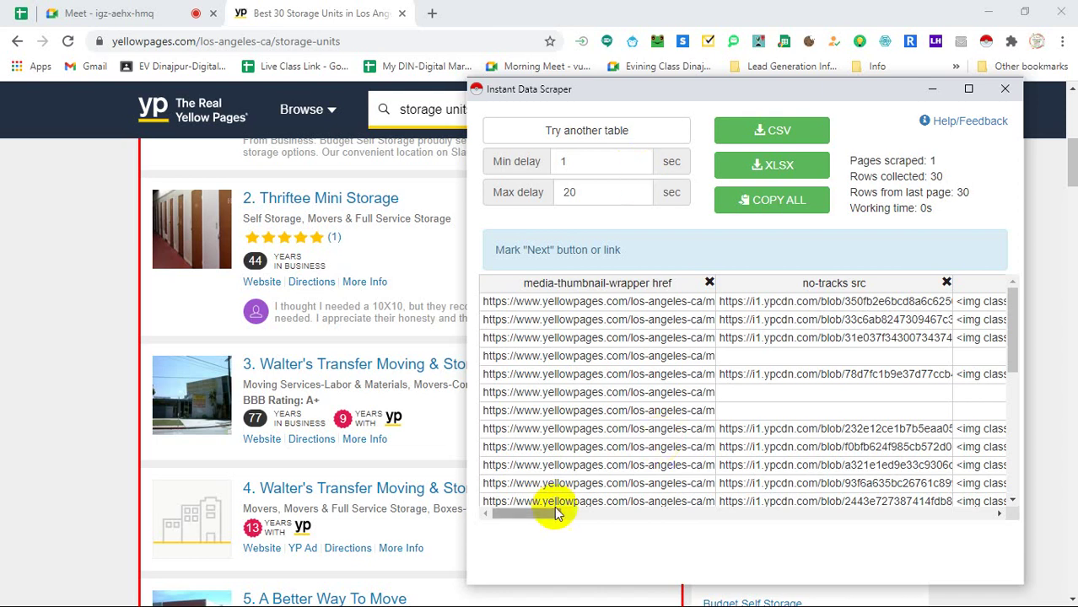
Review the scraped columns, including thumbnail links, websites and map links, and close Instant Data Scraper without exporting
{"action": "left_click_drag", "start_coordinate": [548, 521], "coordinate": [907, 507]}
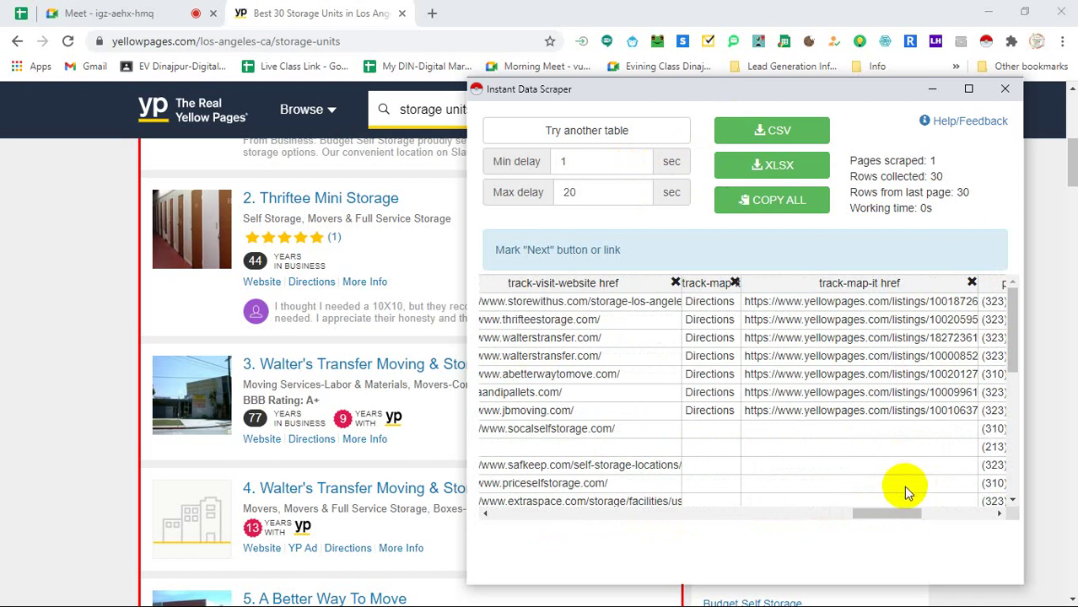
{"action": "left_click_drag", "start_coordinate": [892, 515], "coordinate": [474, 512]}
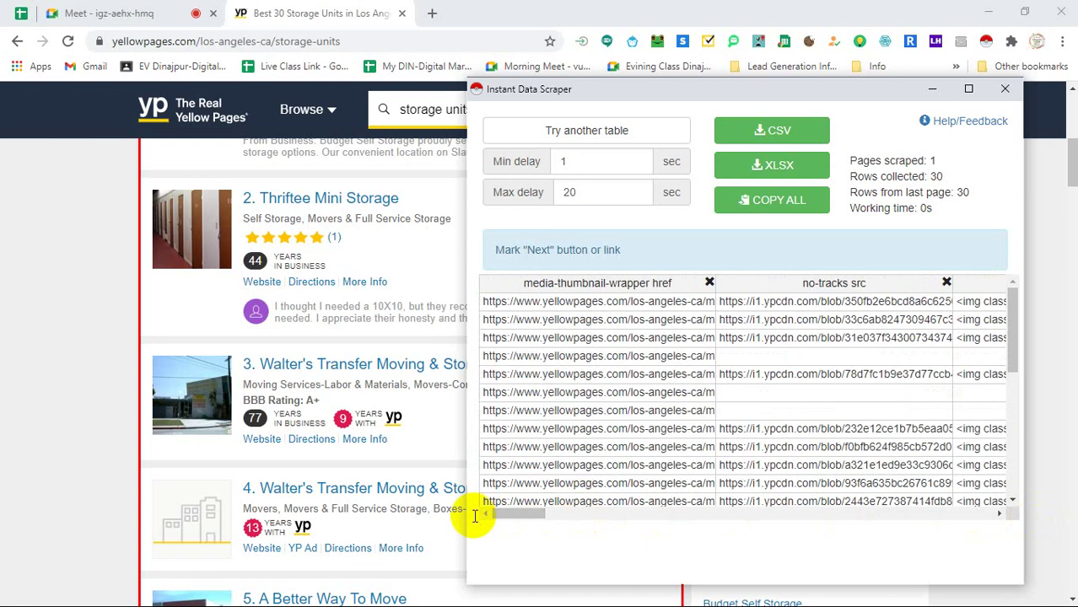
{"action": "left_click", "coordinate": [624, 283]}
{"action": "left_click", "coordinate": [809, 283]}
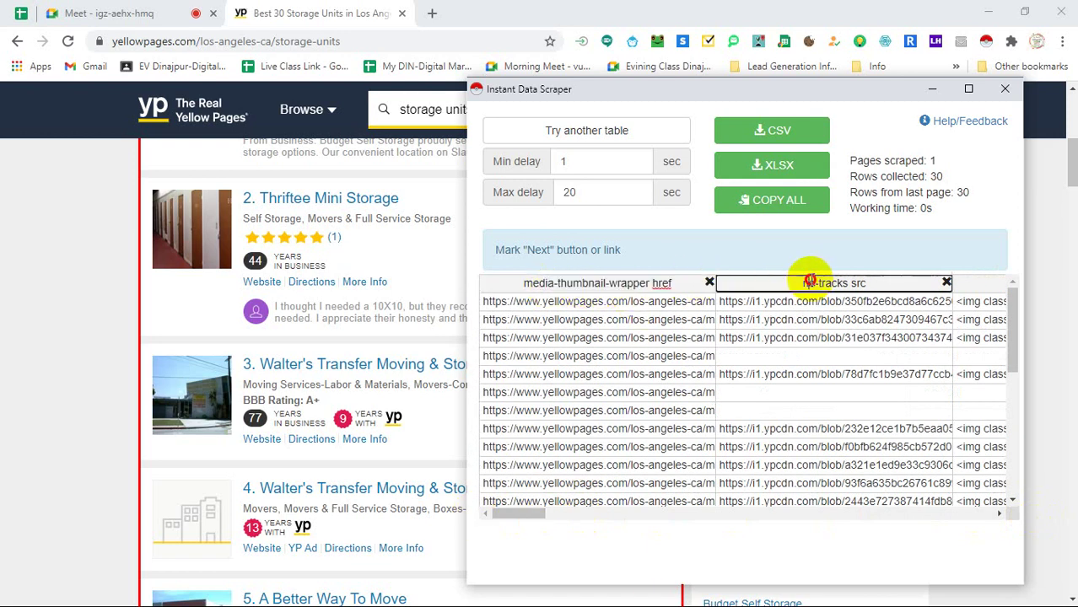
{"action": "left_click_drag", "start_coordinate": [810, 282], "coordinate": [784, 282]}
{"action": "left_click", "coordinate": [902, 281]}
{"action": "left_click", "coordinate": [754, 283]}
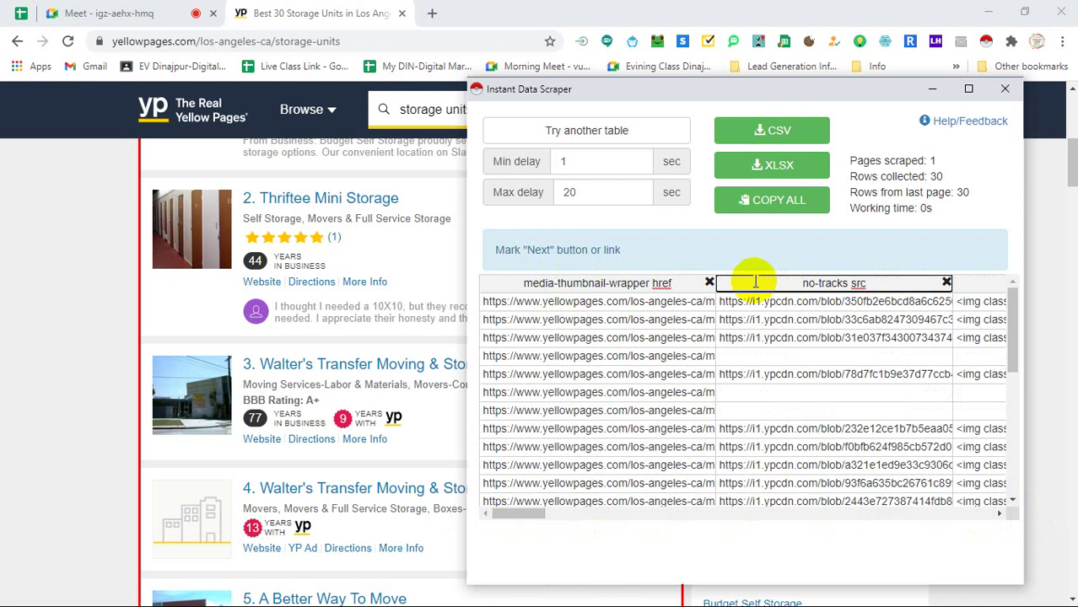
{"action": "left_click", "coordinate": [1005, 89]}
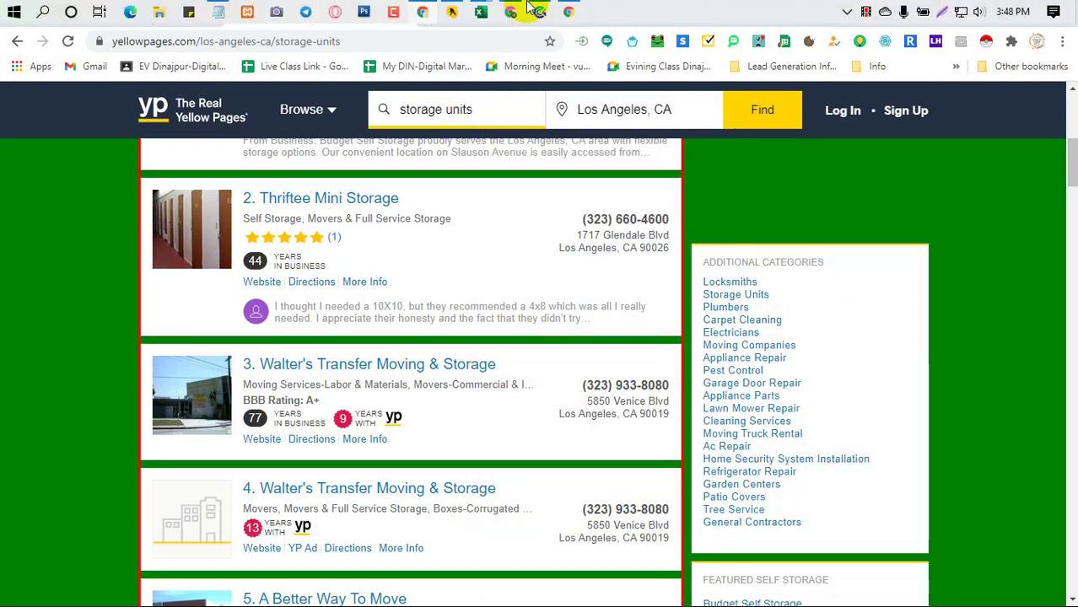
{"action": "left_click", "coordinate": [452, 11]}
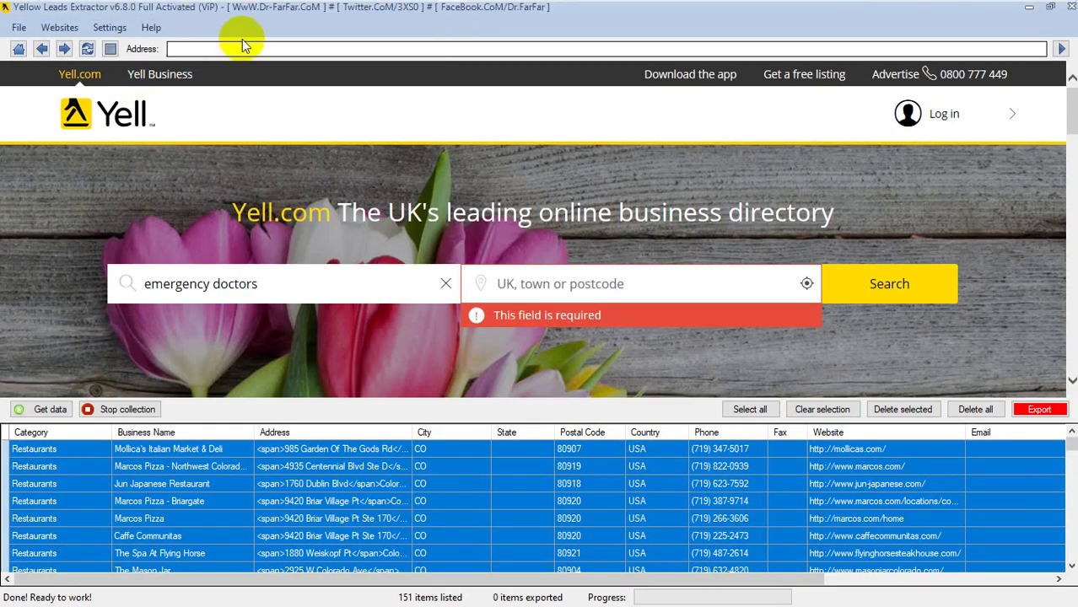
{"action": "mouse_move", "coordinate": [513, 12]}
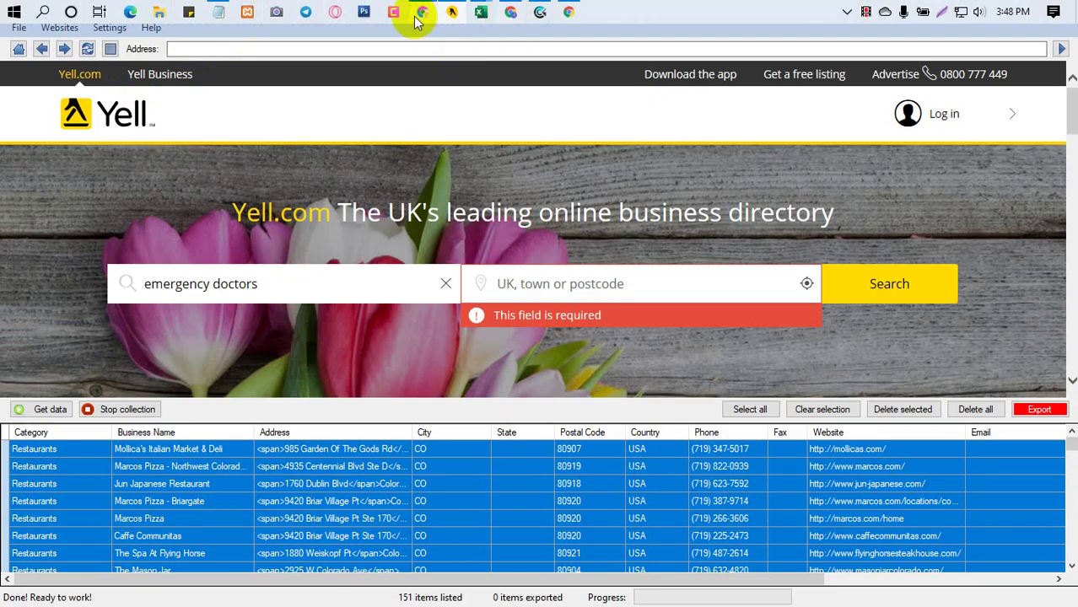
{"action": "left_click", "coordinate": [419, 15]}
{"action": "double_click", "coordinate": [187, 42]}
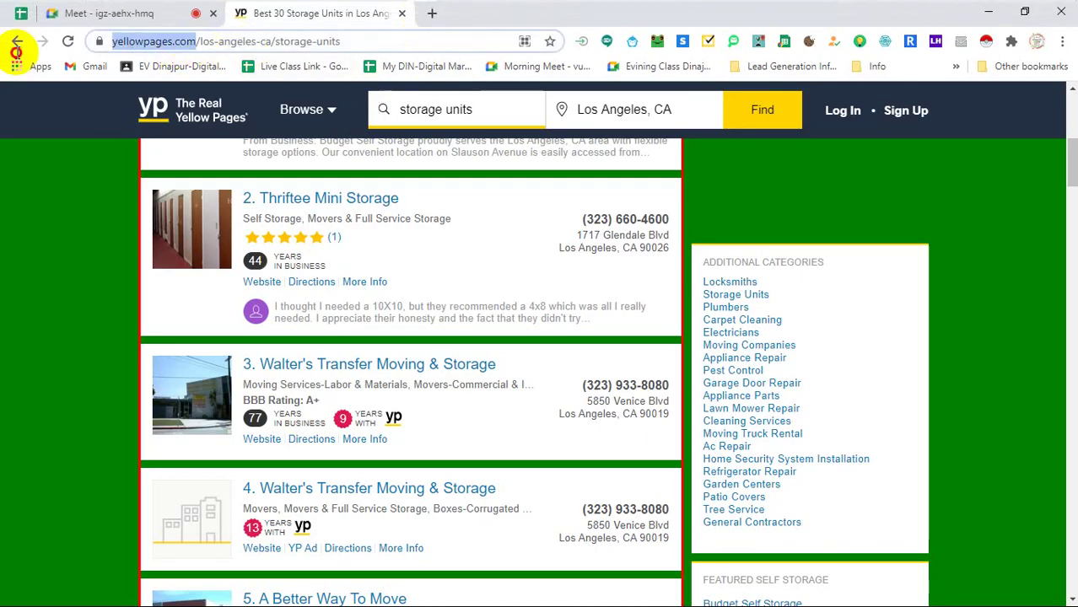
{"action": "right_click", "coordinate": [207, 43]}
{"action": "left_click", "coordinate": [304, 137]}
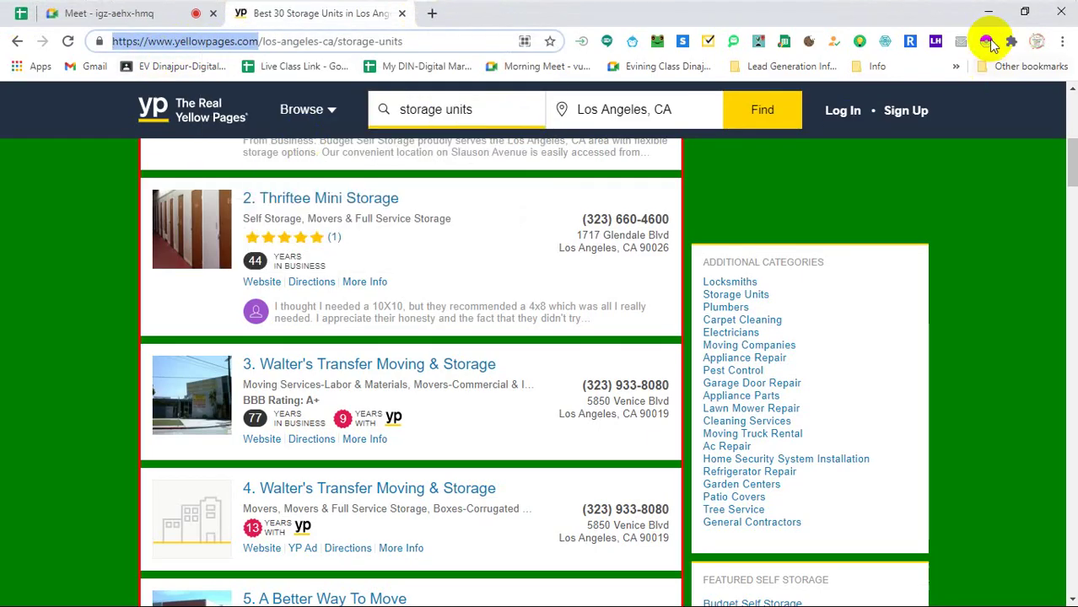
{"action": "left_click", "coordinate": [455, 13]}
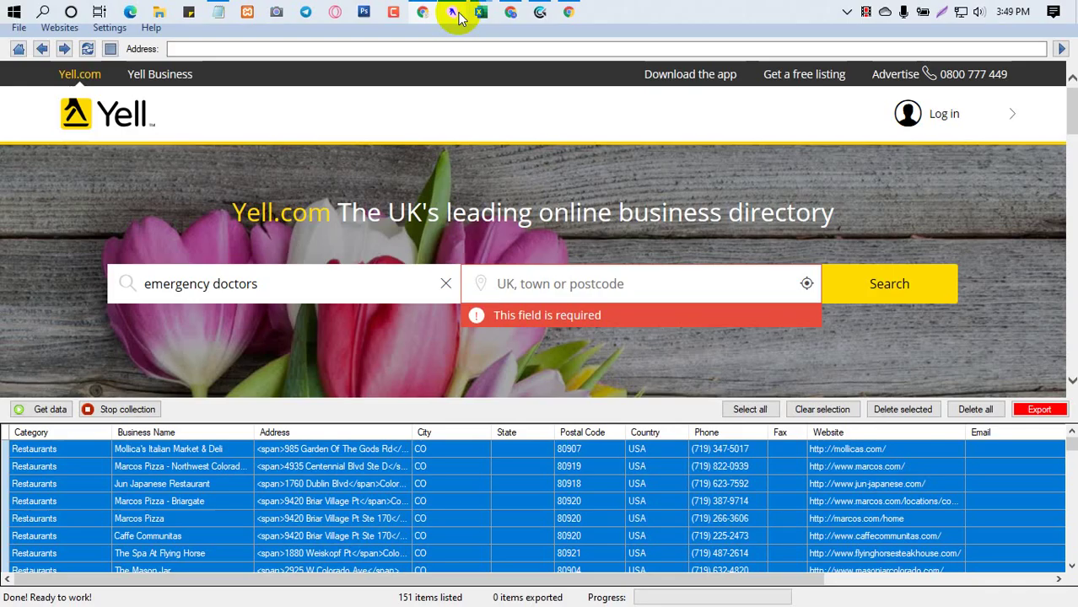
{"action": "right_click", "coordinate": [196, 50]}
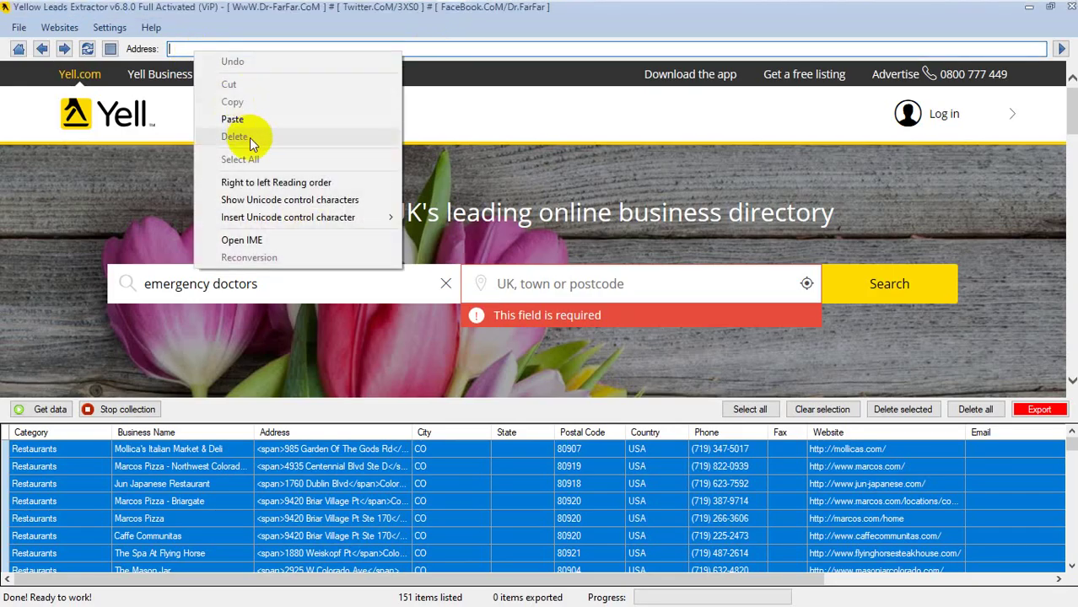
{"action": "left_click", "coordinate": [59, 27]}
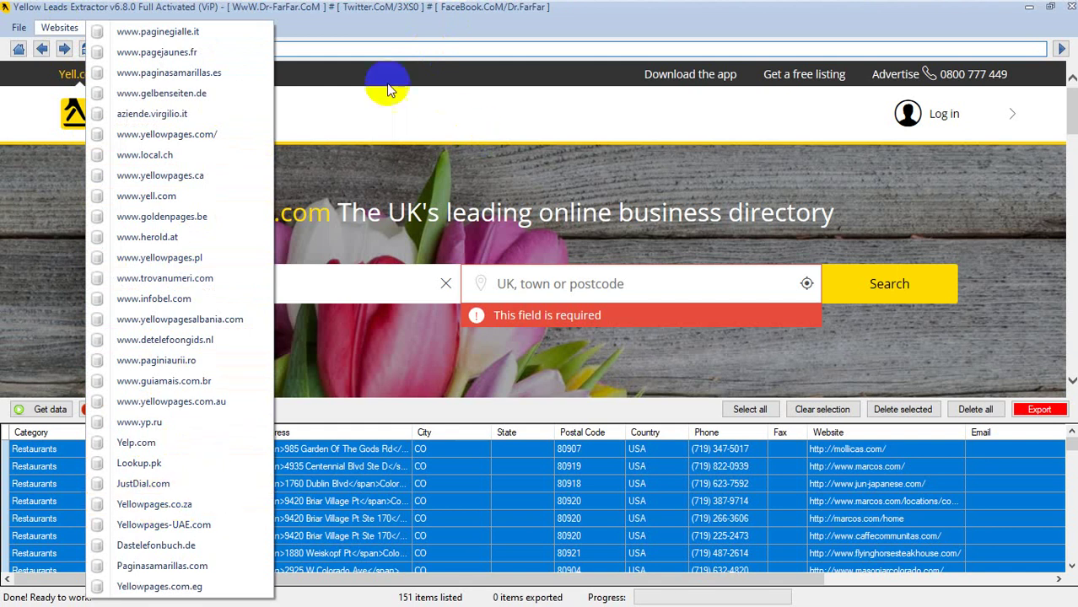
{"action": "left_click", "coordinate": [370, 49]}
{"action": "right_click", "coordinate": [369, 49]}
{"action": "left_click", "coordinate": [455, 123]}
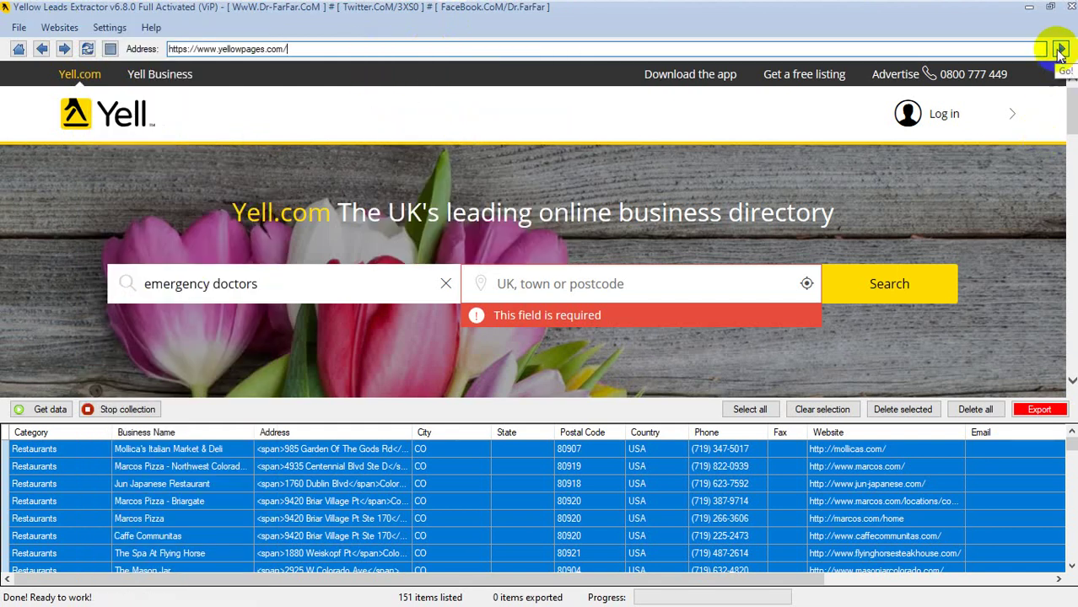
{"action": "left_click", "coordinate": [1060, 50]}
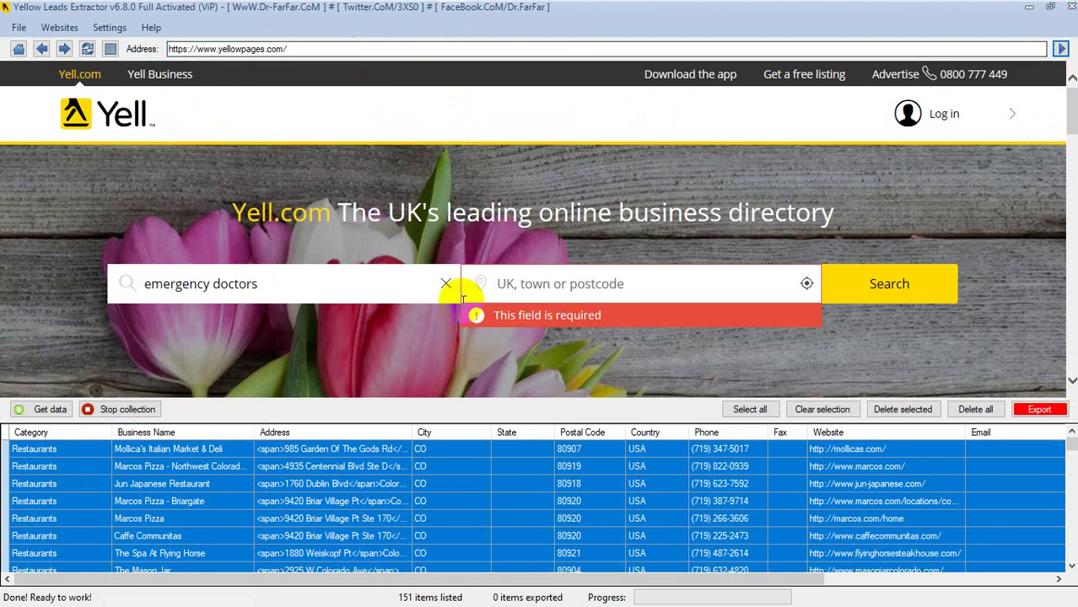
{"action": "left_click", "coordinate": [152, 207]}
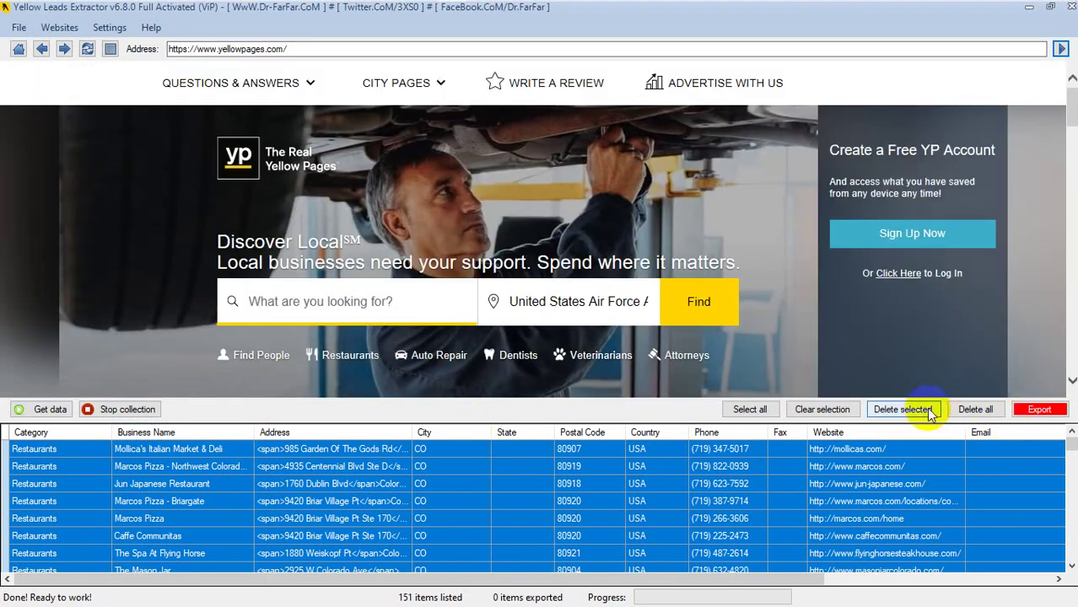
Try to delete the old restaurant rows from the results table with their selection cleared
{"action": "left_click", "coordinate": [823, 409]}
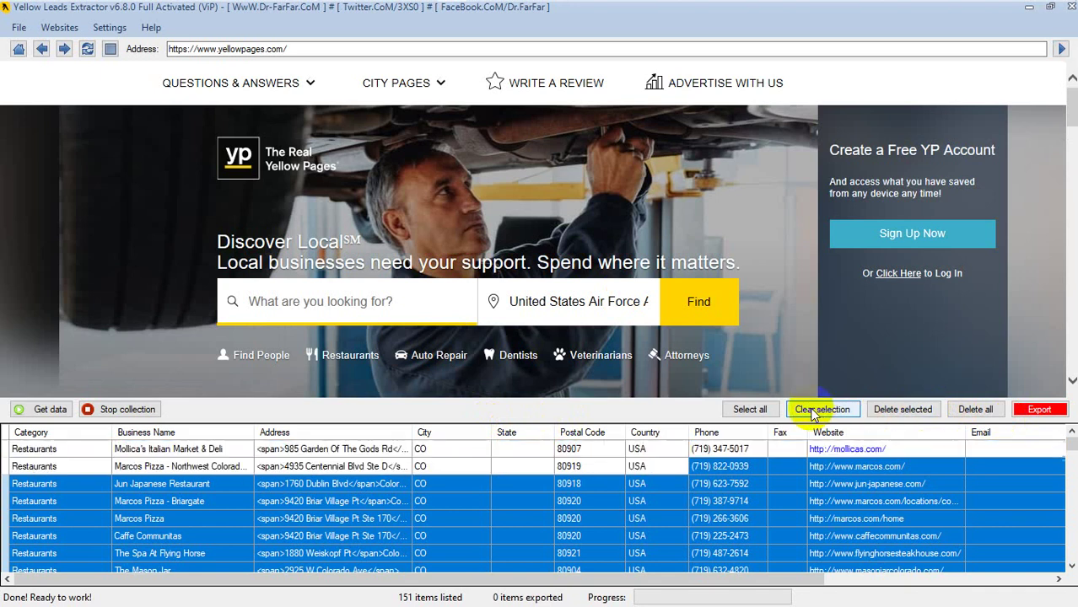
{"action": "left_click", "coordinate": [891, 414]}
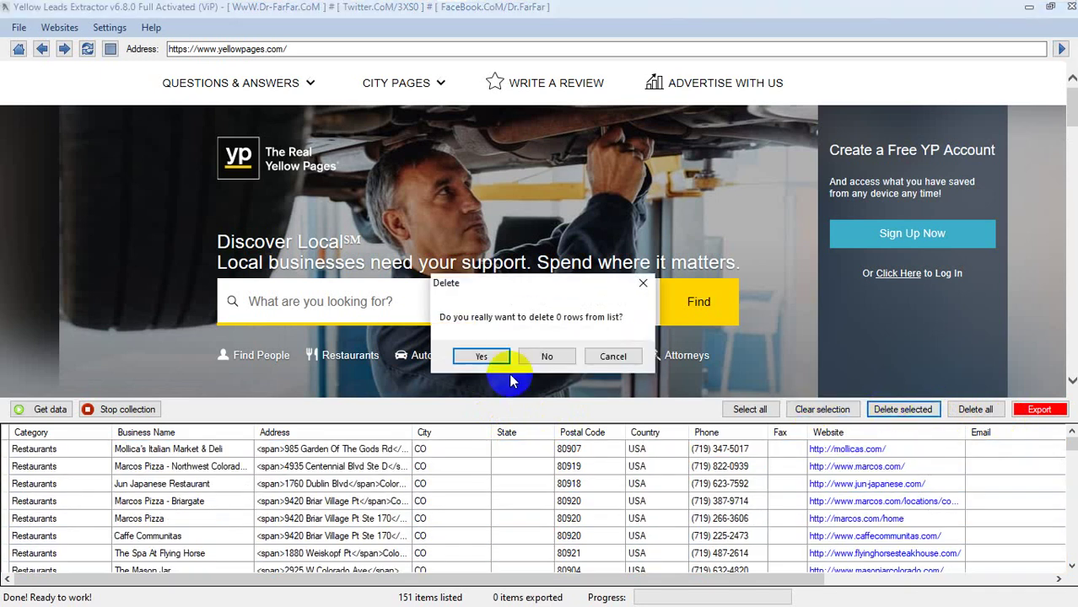
{"action": "left_click", "coordinate": [479, 355]}
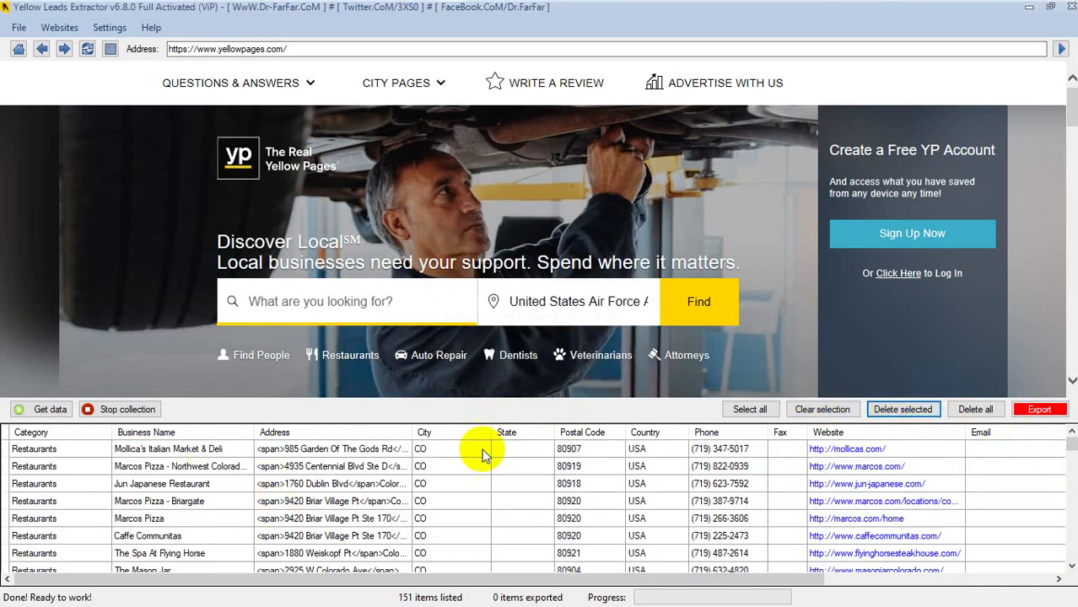
Select all the old restaurant rows in the results table and delete them
{"action": "left_click", "coordinate": [750, 409]}
{"action": "left_click", "coordinate": [925, 413]}
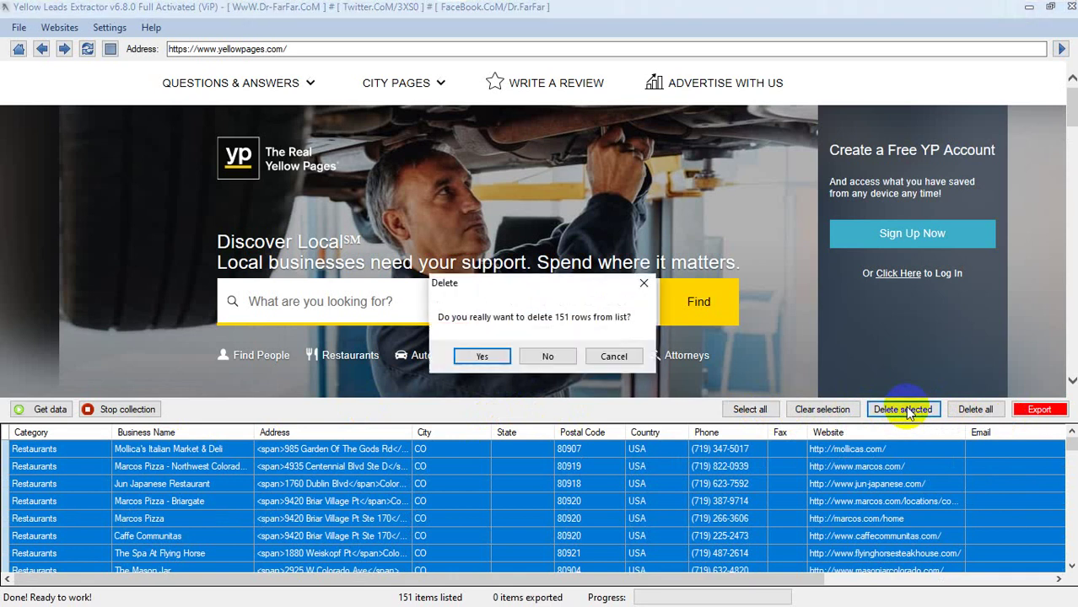
{"action": "left_click", "coordinate": [488, 356]}
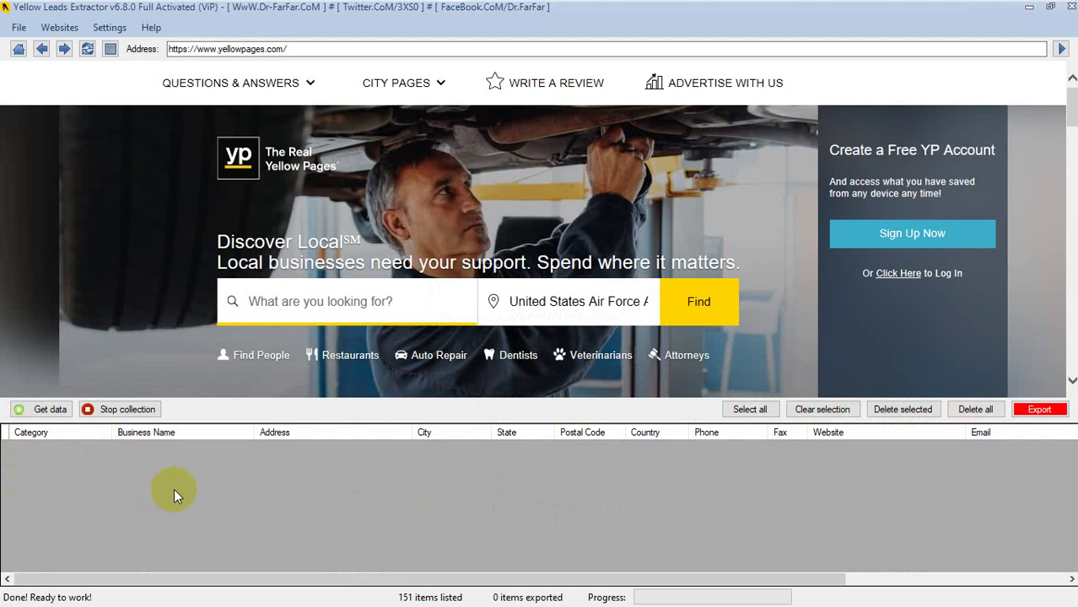
{"action": "left_click_drag", "start_coordinate": [658, 582], "coordinate": [331, 578]}
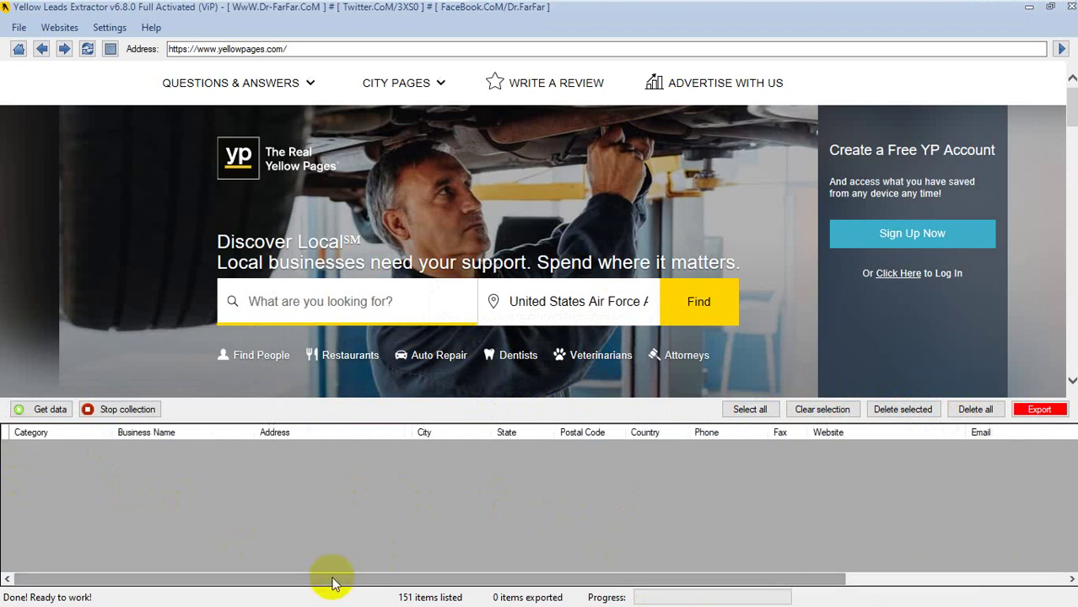
Open the Los Angeles city page, enlarge the web page area, and open the Storage Units category under Home Services
{"action": "left_click", "coordinate": [442, 86]}
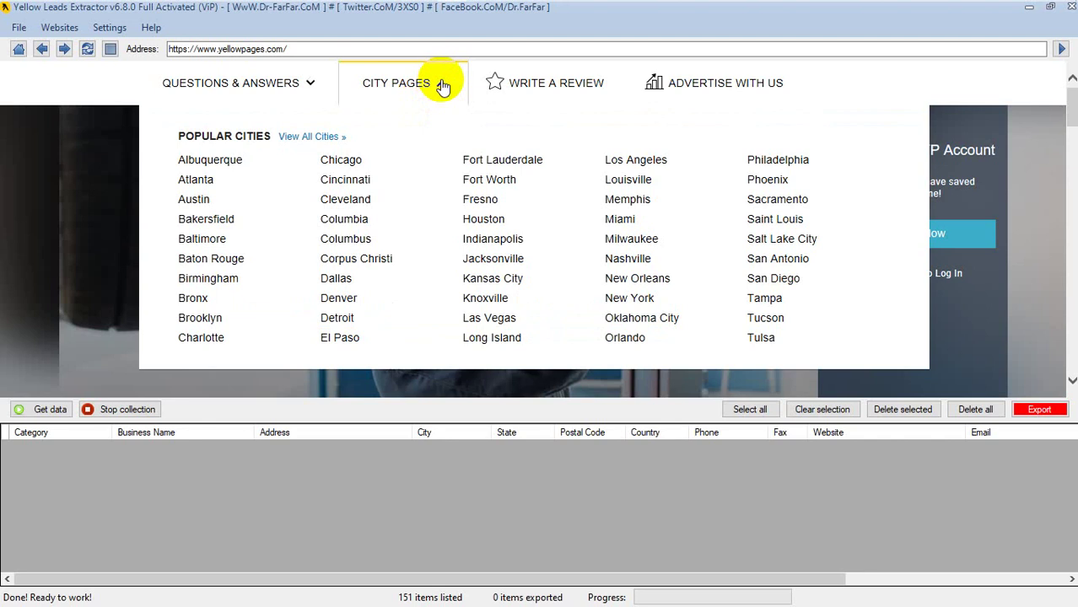
{"action": "left_click", "coordinate": [651, 165]}
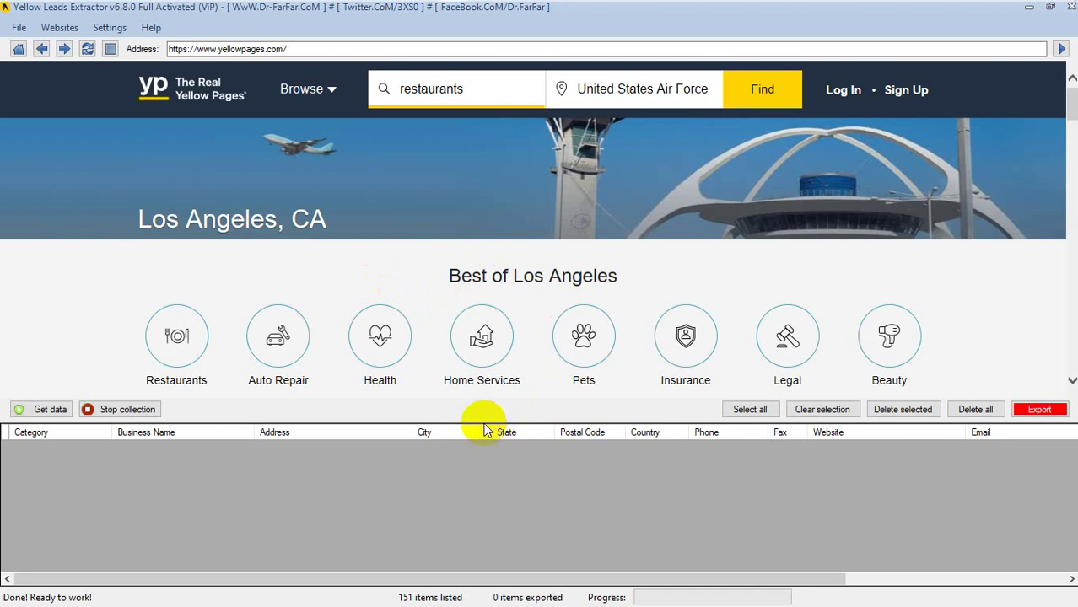
{"action": "left_click_drag", "start_coordinate": [484, 424], "coordinate": [466, 513]}
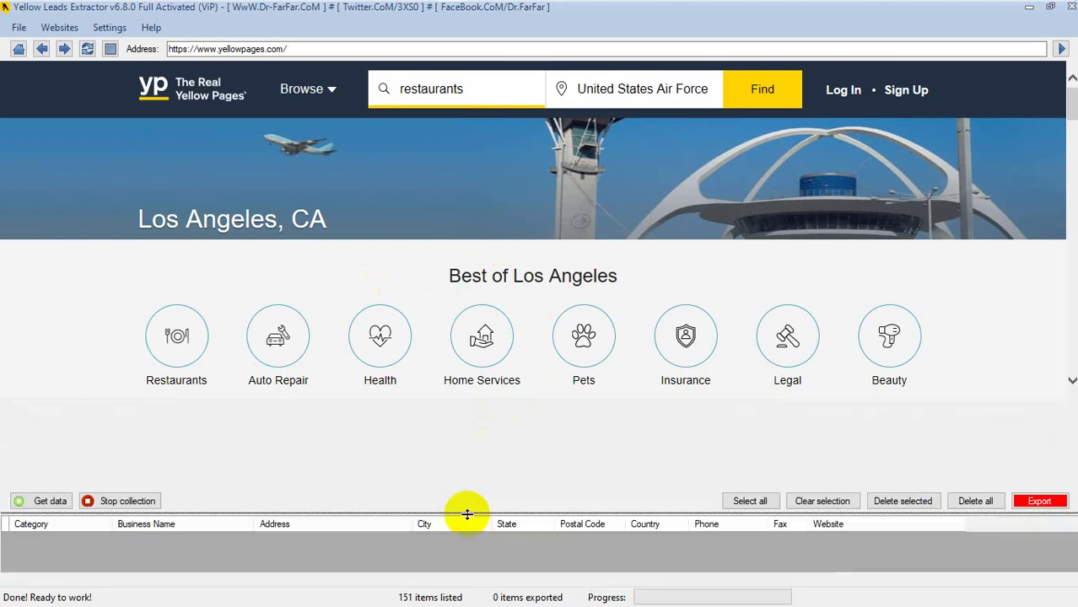
{"action": "scroll", "coordinate": [516, 335], "scroll_direction": "down", "scroll_amount": 10}
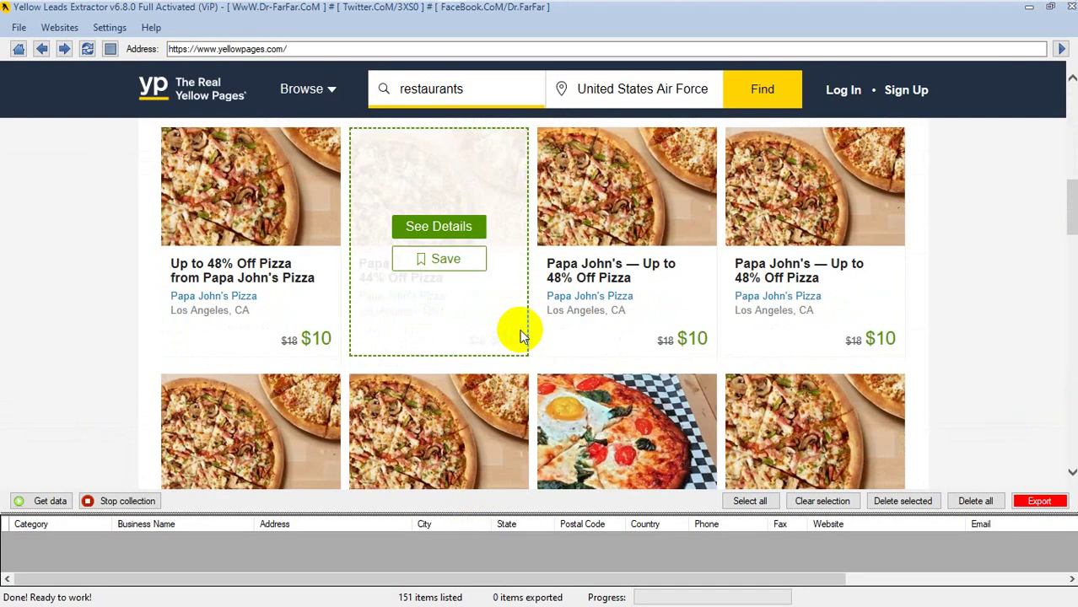
{"action": "scroll", "coordinate": [520, 335], "scroll_direction": "down", "scroll_amount": 8}
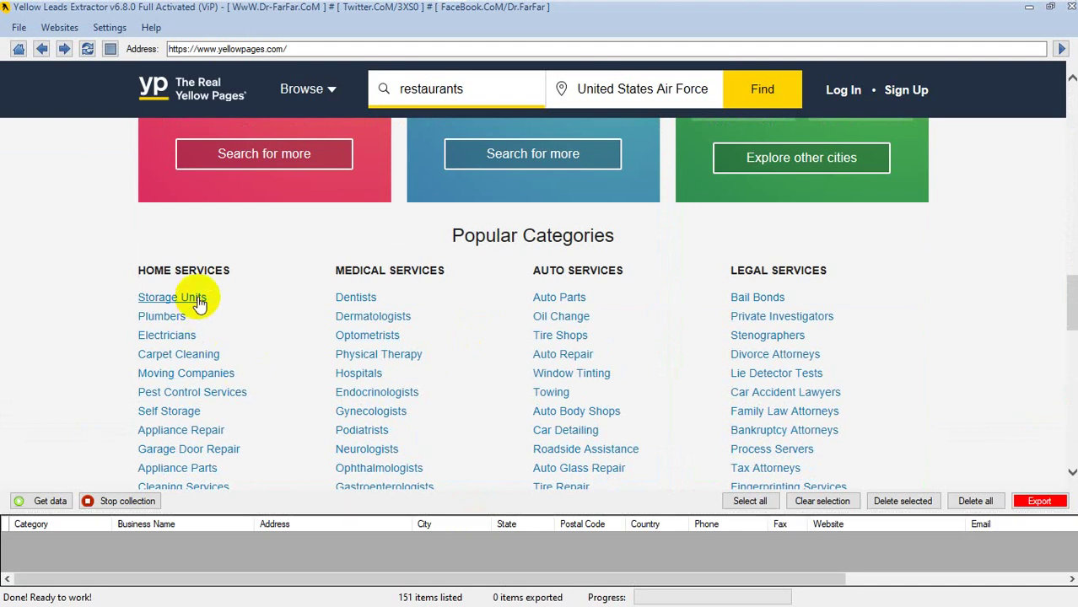
{"action": "left_click", "coordinate": [200, 300]}
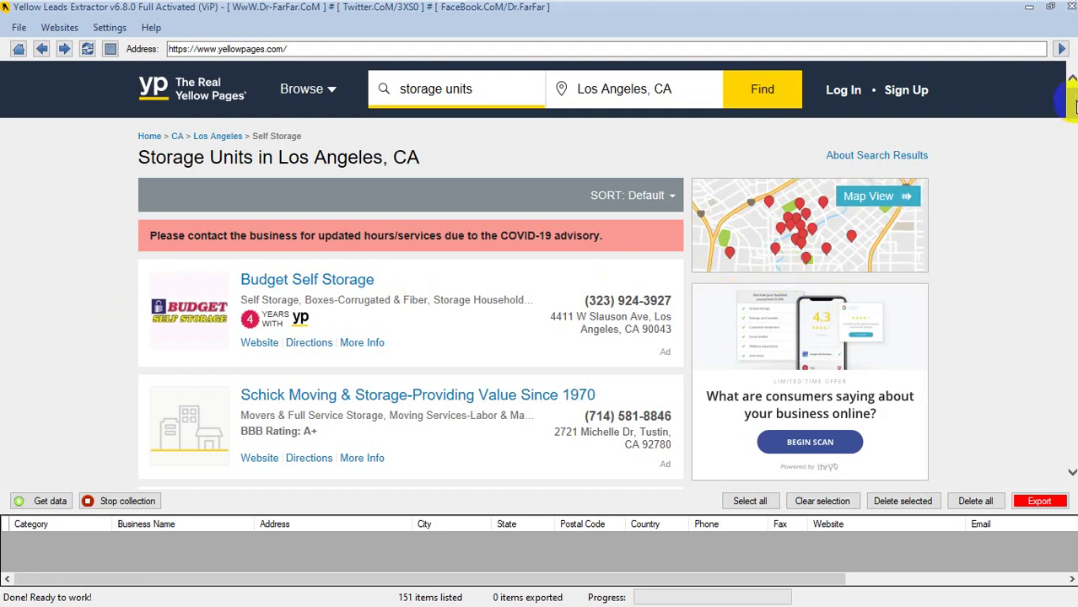
Examine the Storage Units listings down to the page links, and enlarge the results table area
{"action": "left_click_drag", "start_coordinate": [1071, 105], "coordinate": [1071, 196]}
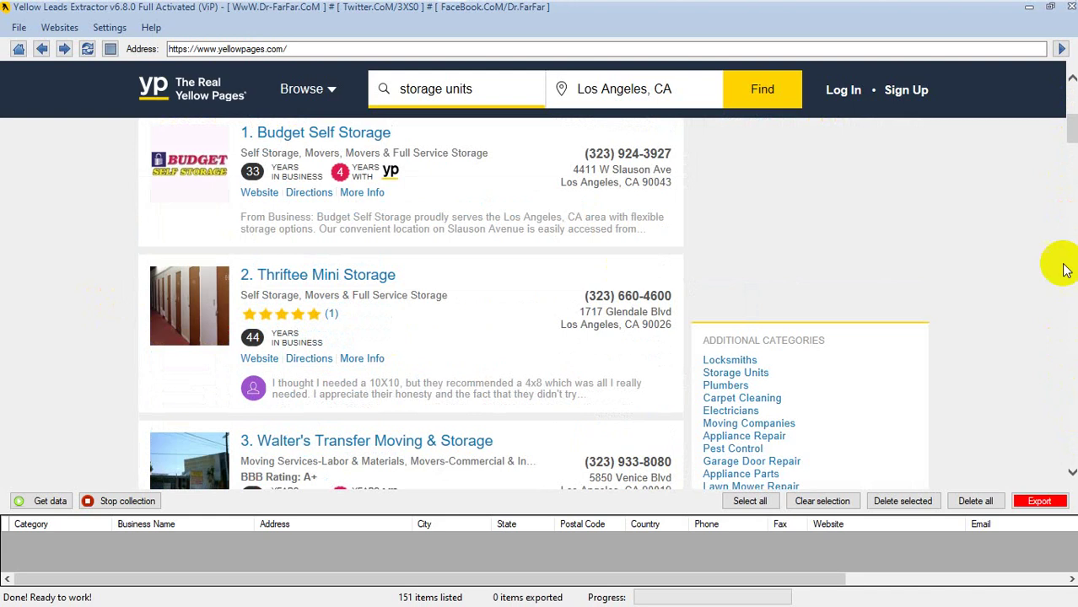
{"action": "left_click_drag", "start_coordinate": [1071, 131], "coordinate": [1071, 472]}
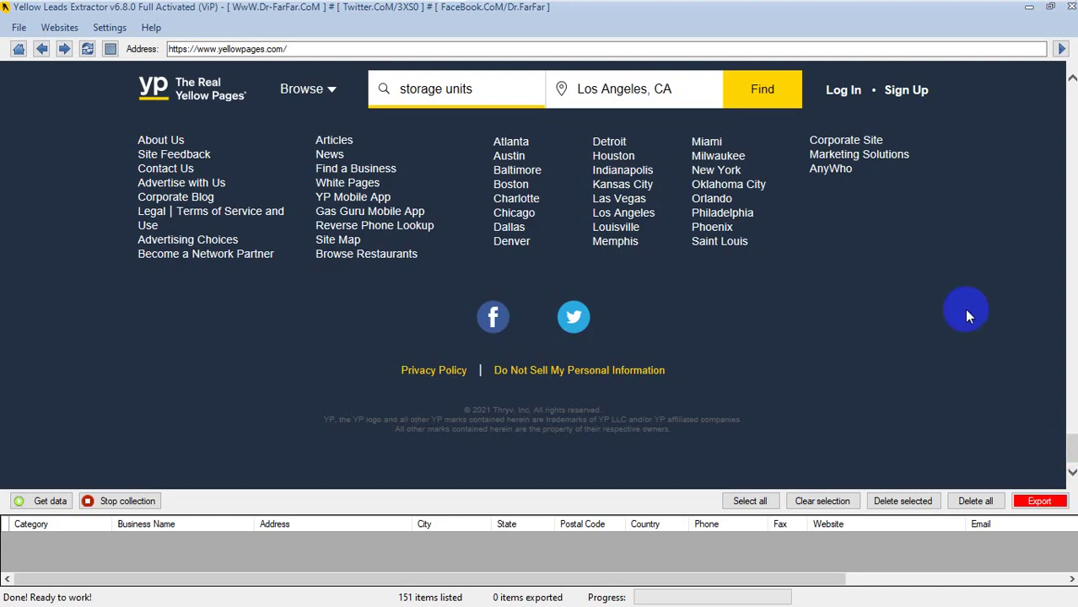
{"action": "scroll", "coordinate": [964, 308], "scroll_direction": "up", "scroll_amount": 3}
{"action": "scroll", "coordinate": [966, 312], "scroll_direction": "up", "scroll_amount": 1}
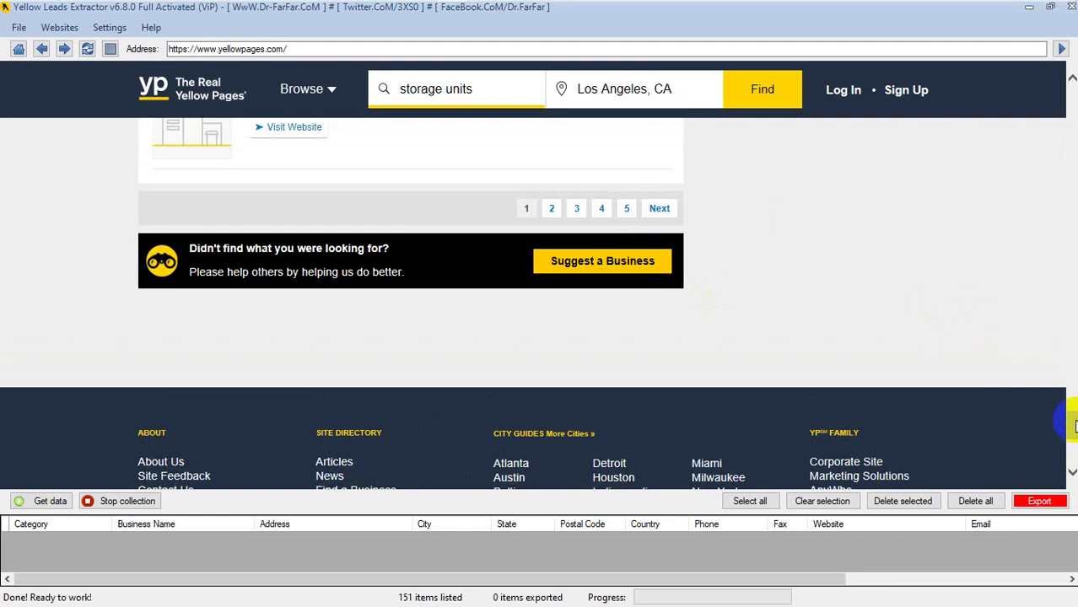
{"action": "left_click_drag", "start_coordinate": [1072, 425], "coordinate": [1072, 80]}
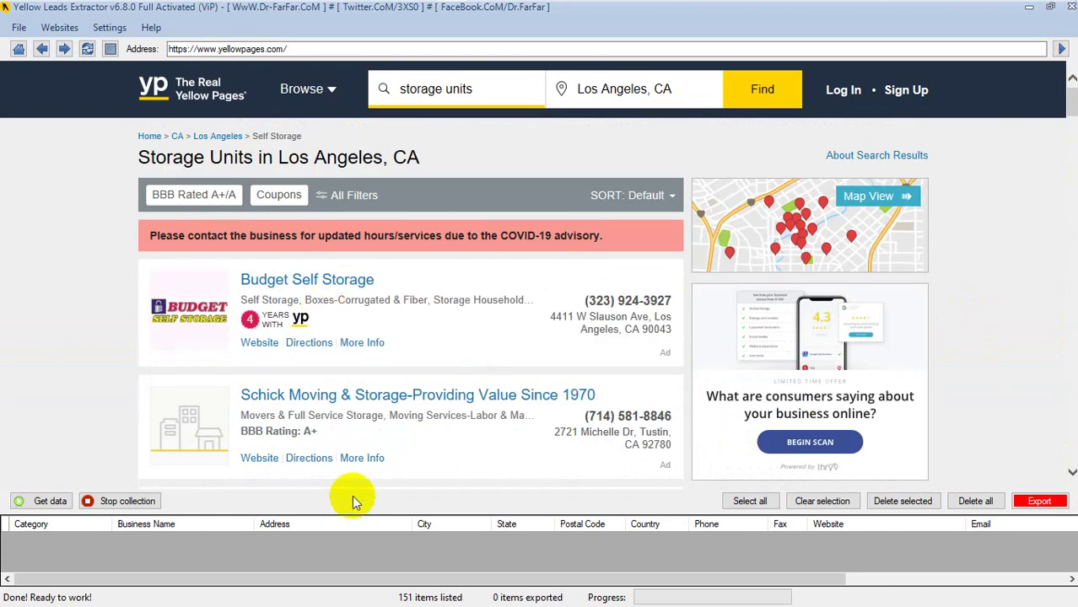
{"action": "left_click_drag", "start_coordinate": [345, 515], "coordinate": [334, 379]}
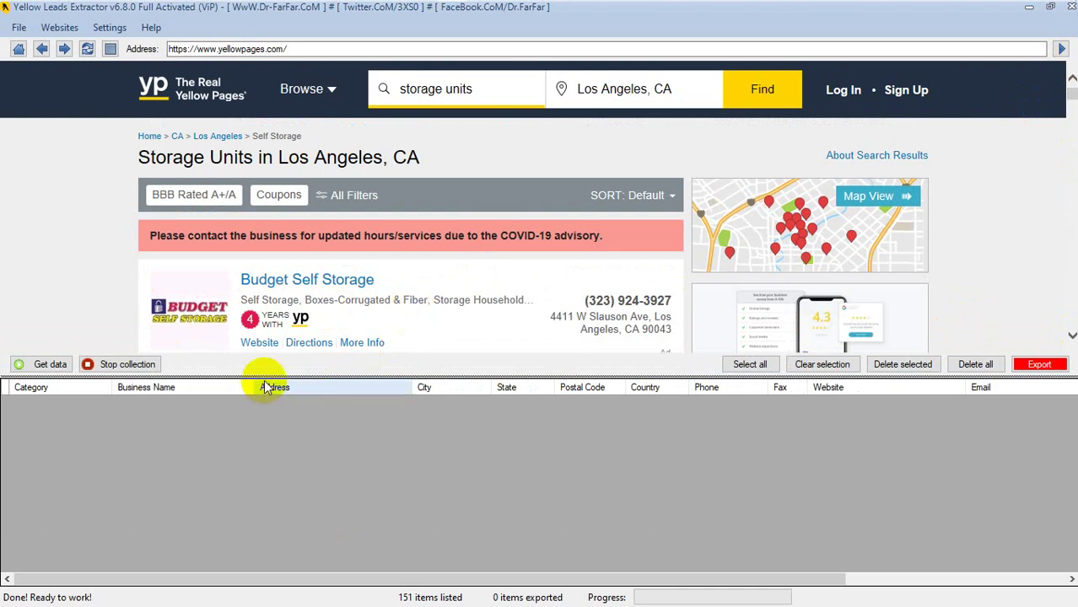
{"action": "left_click_drag", "start_coordinate": [264, 384], "coordinate": [264, 390]}
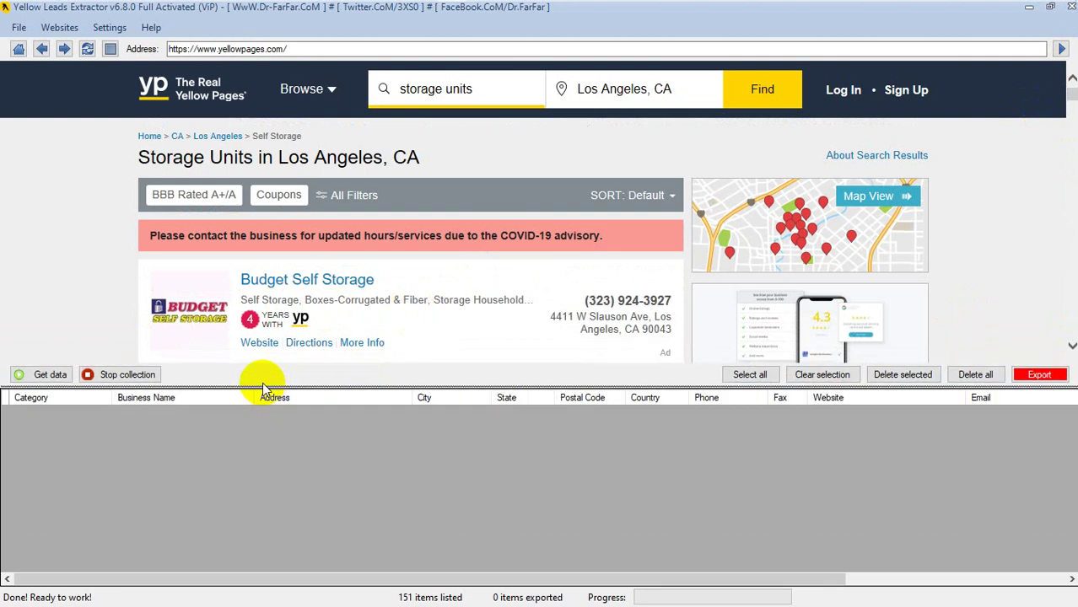
Open the settings and exclude Postal Code, Fax, Map Link and Details Link from the columns shown in the results table
{"action": "left_click", "coordinate": [114, 28]}
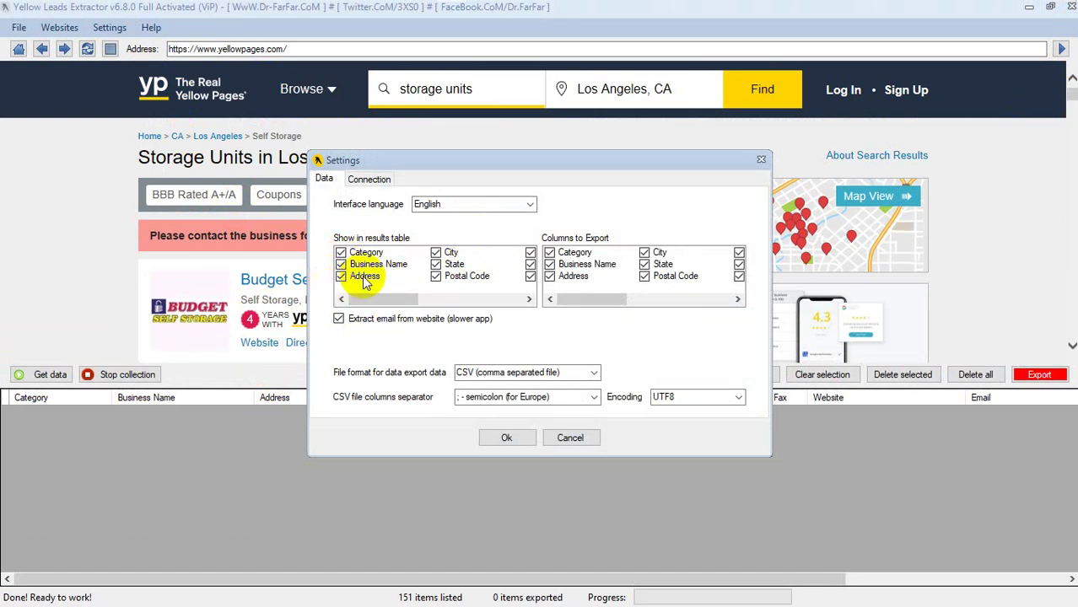
{"action": "left_click", "coordinate": [434, 278]}
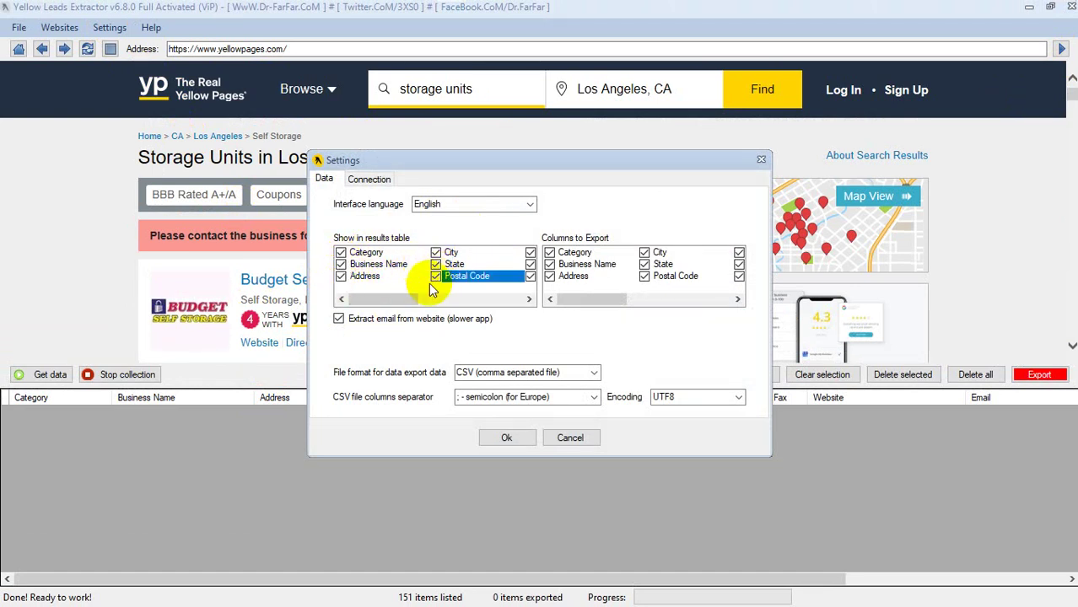
{"action": "left_click_drag", "start_coordinate": [362, 300], "coordinate": [426, 300]}
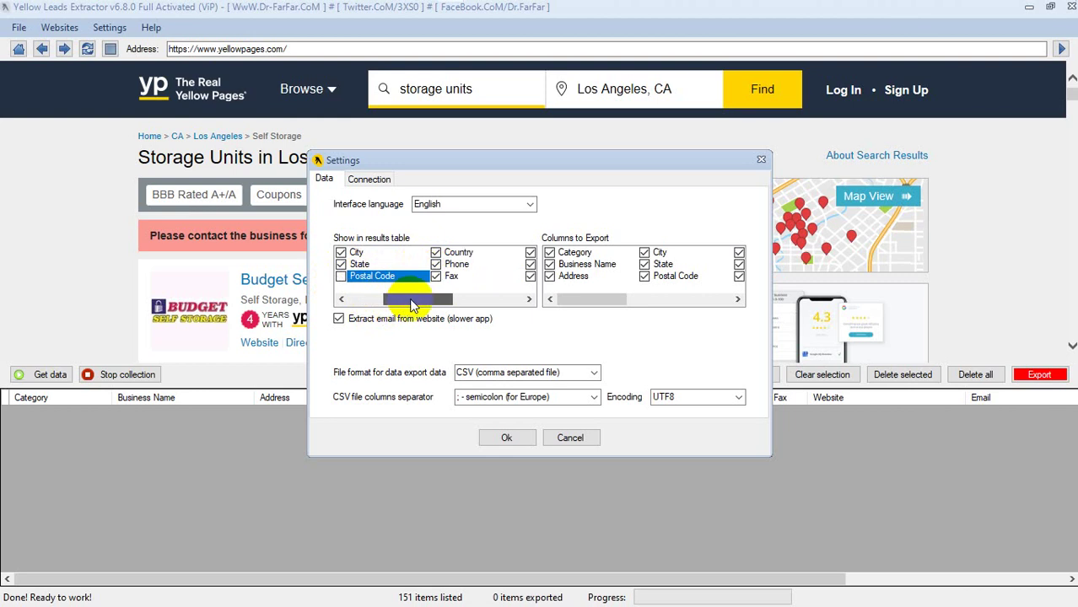
{"action": "left_click", "coordinate": [436, 281]}
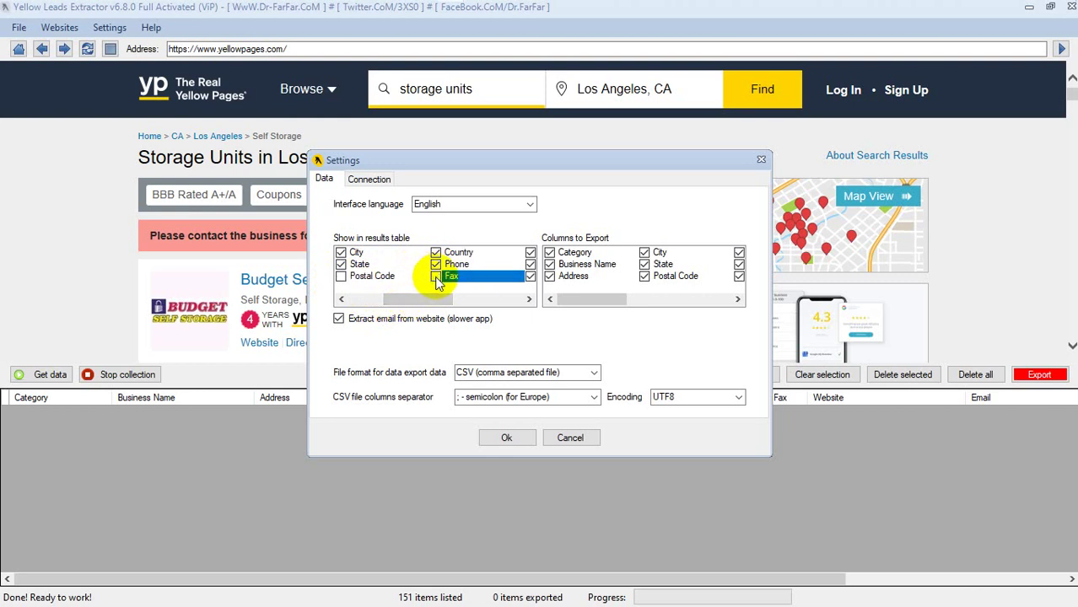
{"action": "left_click_drag", "start_coordinate": [427, 301], "coordinate": [447, 301]}
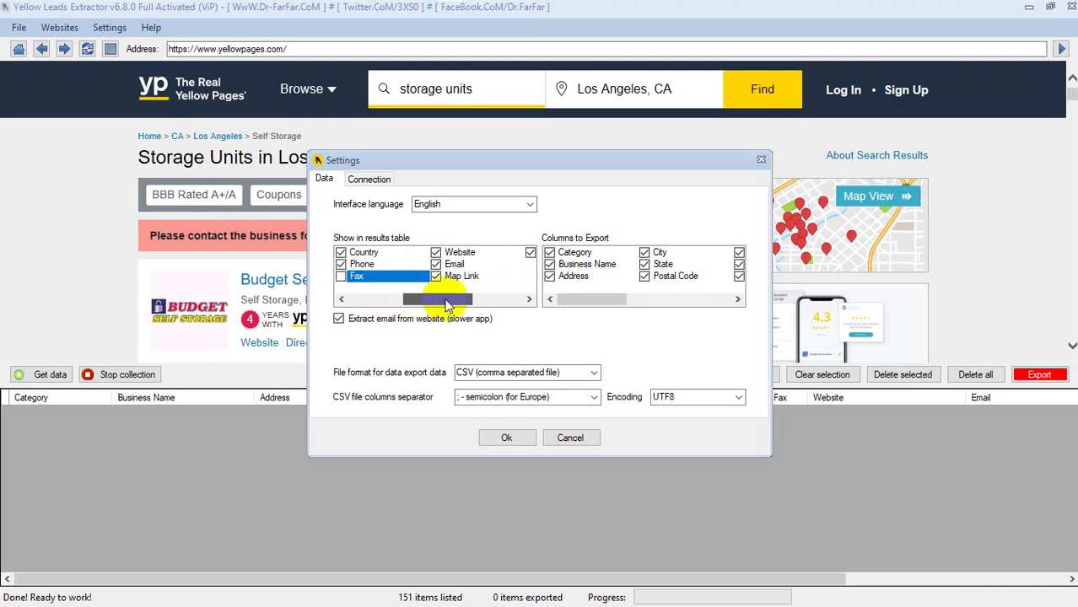
{"action": "left_click", "coordinate": [437, 281]}
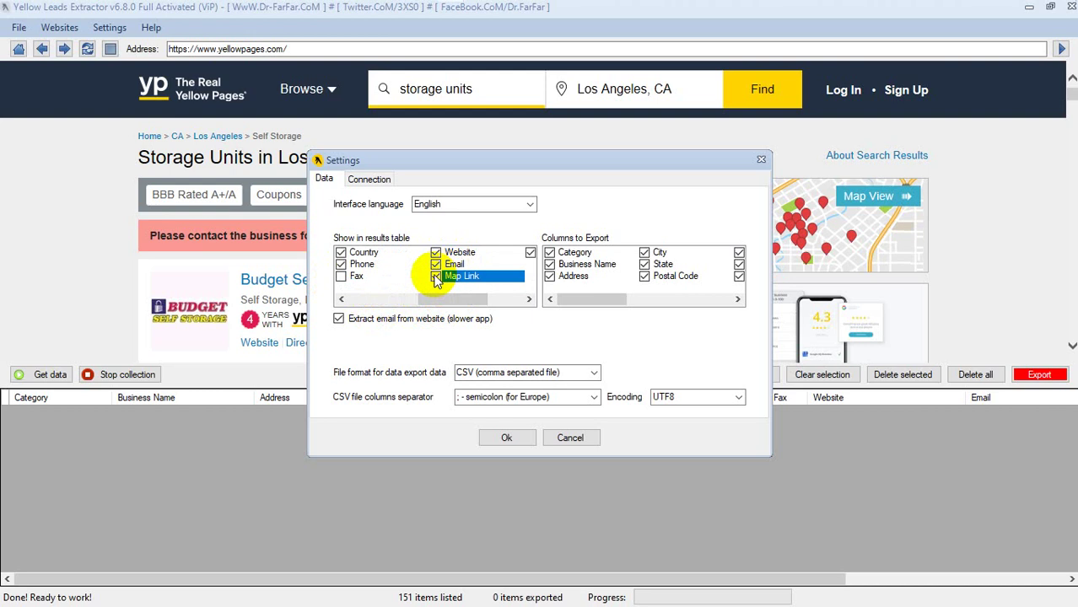
{"action": "left_click_drag", "start_coordinate": [437, 301], "coordinate": [447, 301]}
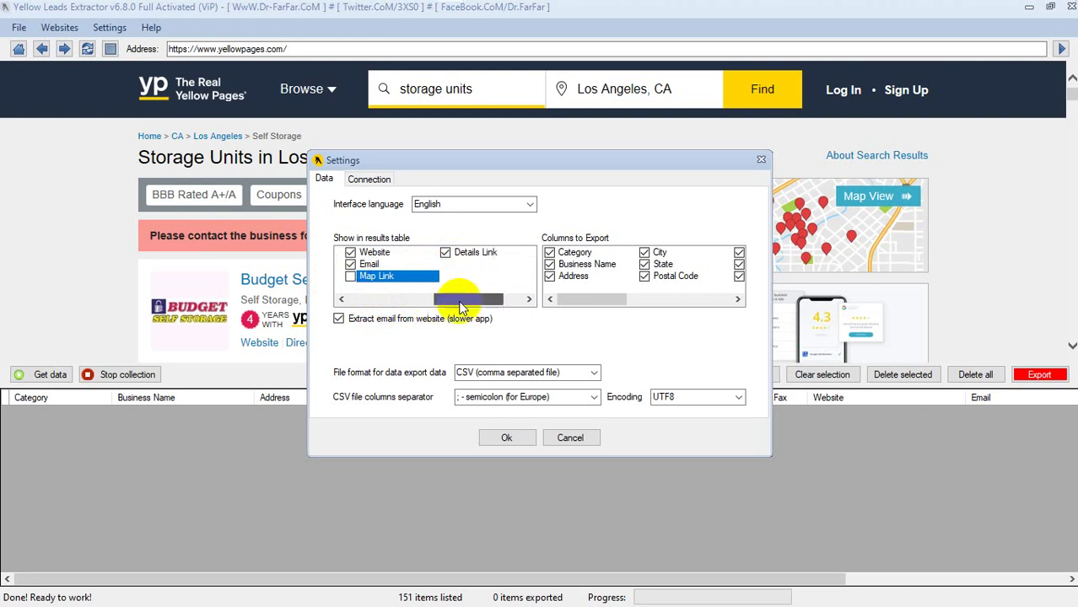
{"action": "left_click", "coordinate": [435, 253]}
{"action": "left_click", "coordinate": [435, 252]}
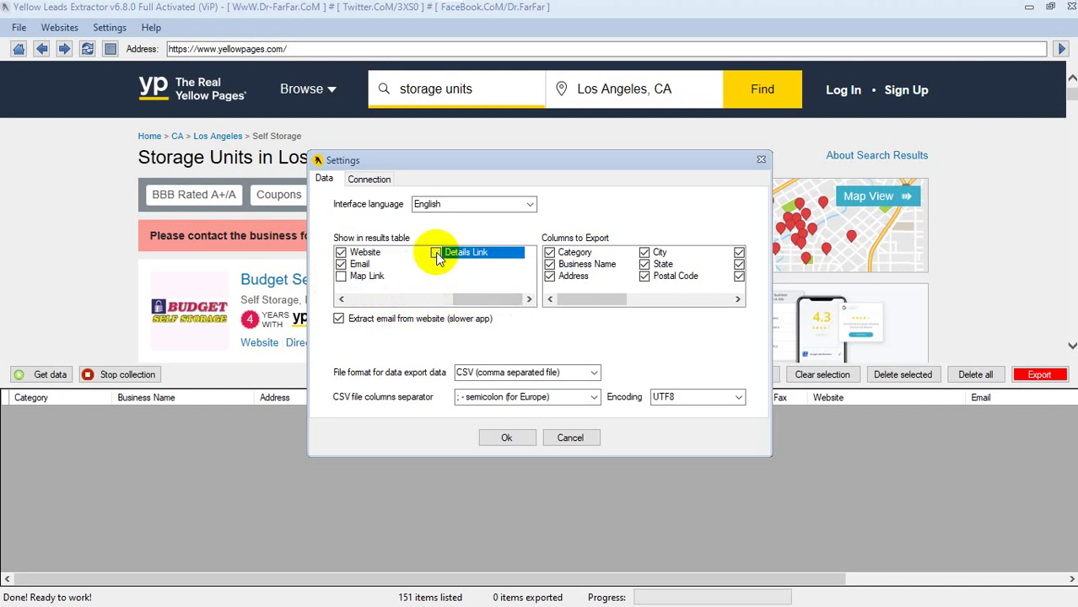
Exclude Postal Code and Fax from the columns to export
{"action": "left_click", "coordinate": [645, 281]}
{"action": "left_click", "coordinate": [645, 282]}
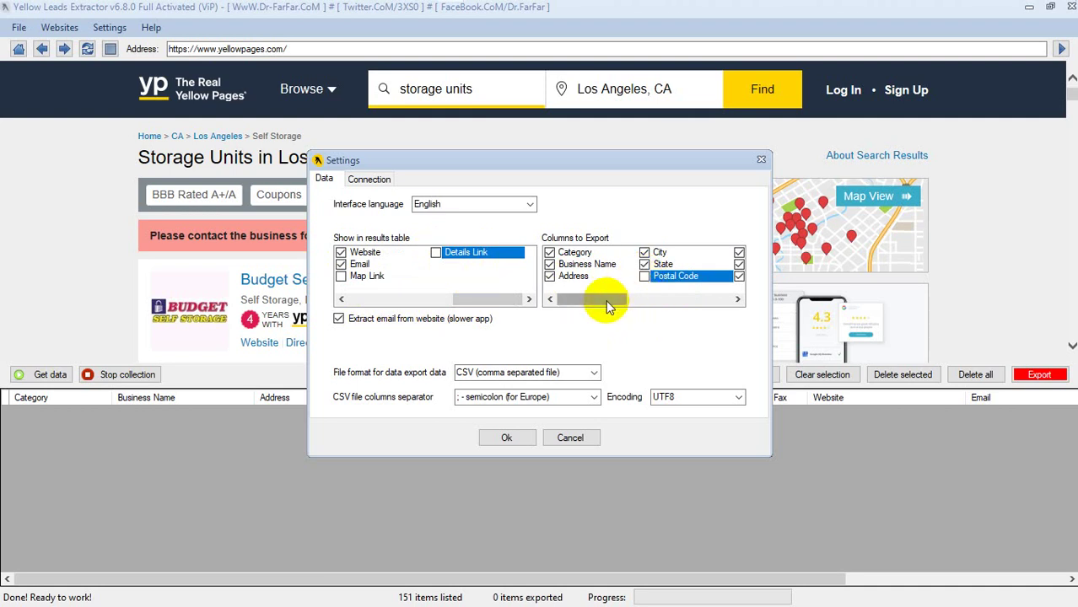
{"action": "left_click_drag", "start_coordinate": [605, 305], "coordinate": [632, 309]}
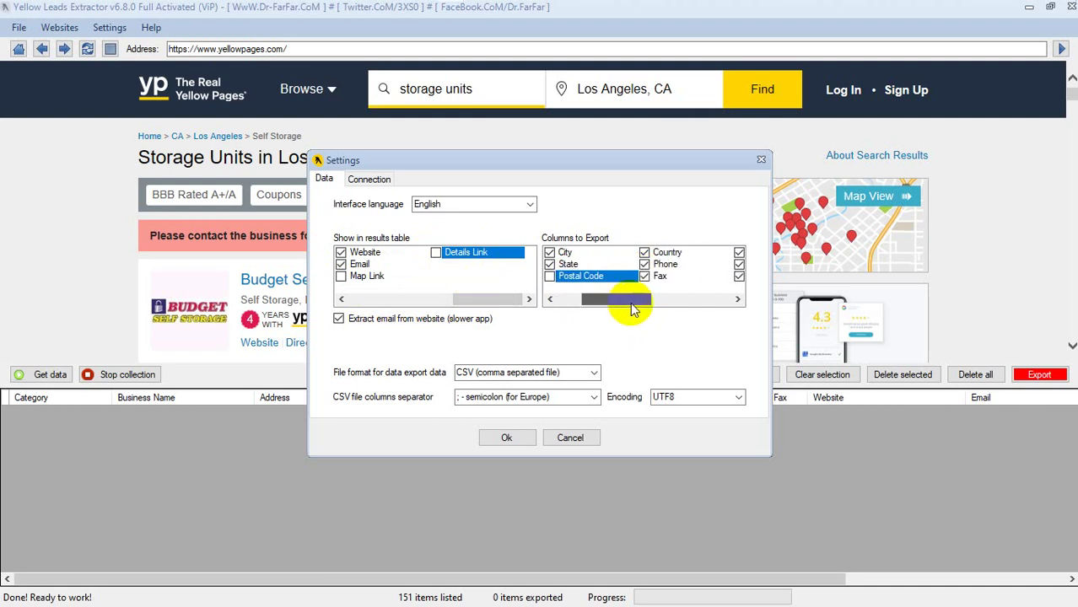
{"action": "left_click", "coordinate": [645, 280]}
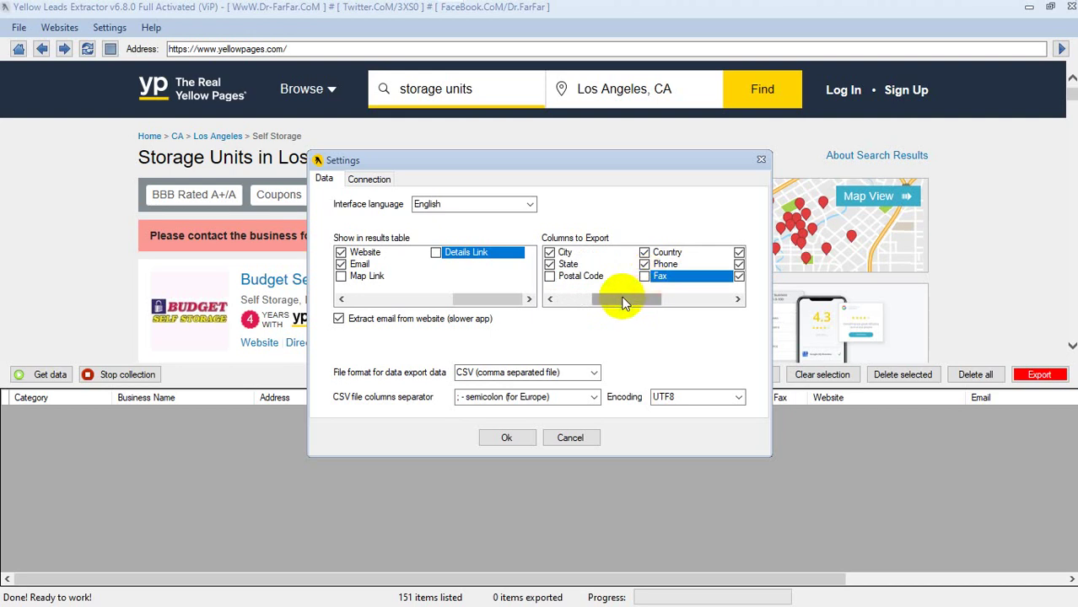
{"action": "mouse_move", "coordinate": [469, 297]}
{"action": "left_mouse_down"}
{"action": "mouse_move", "coordinate": [347, 313]}
{"action": "mouse_move", "coordinate": [474, 310]}
{"action": "left_mouse_up"}
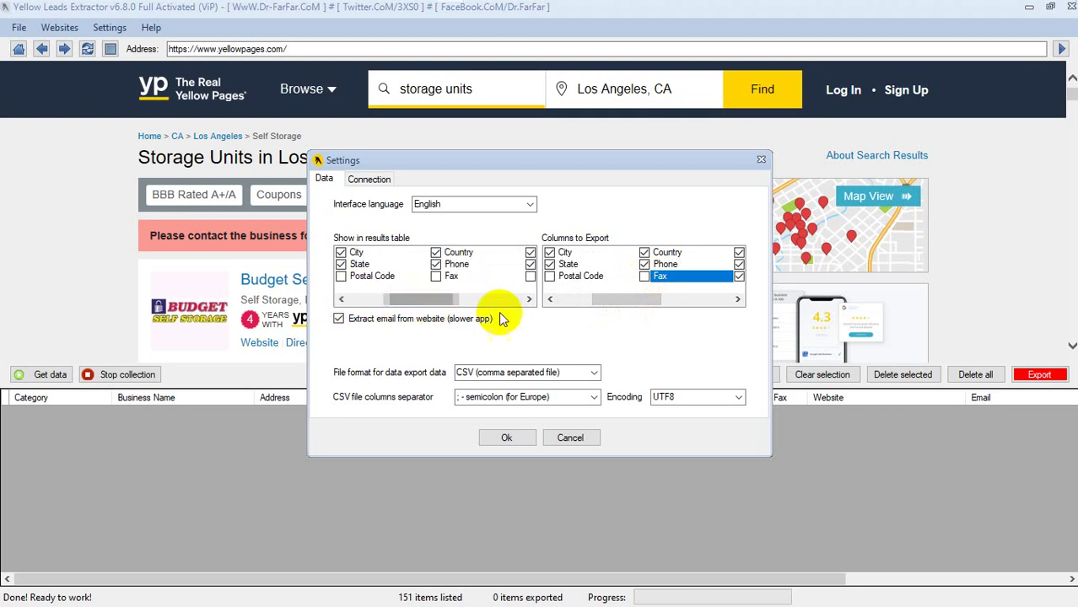
Switch to the Google Meet call to check on the participants, and return to the Yellow Leads Extractor settings
{"action": "mouse_move", "coordinate": [240, 12]}
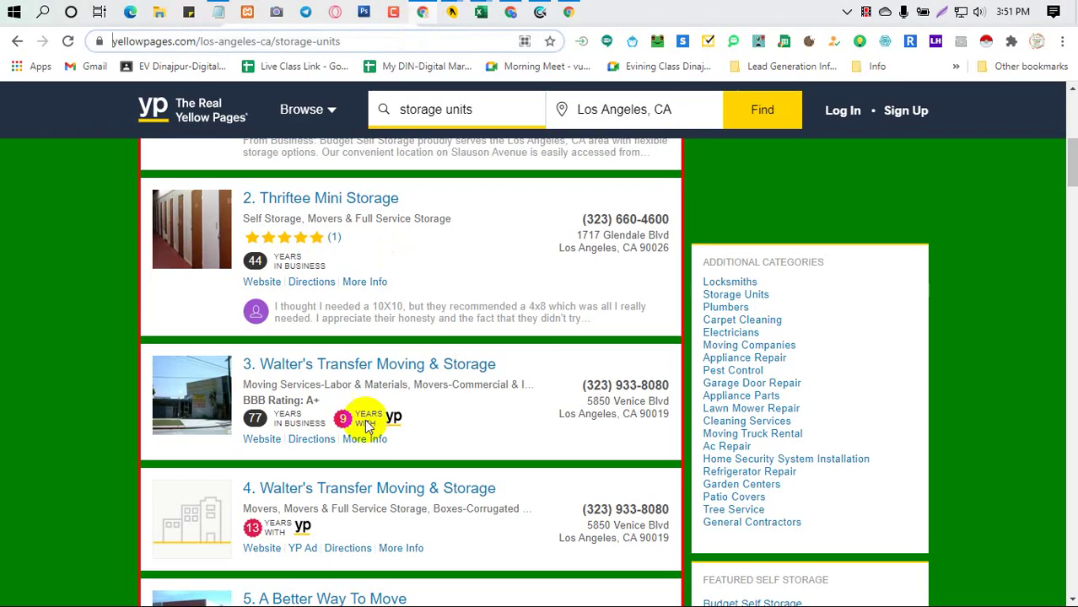
{"action": "left_click", "coordinate": [160, 14]}
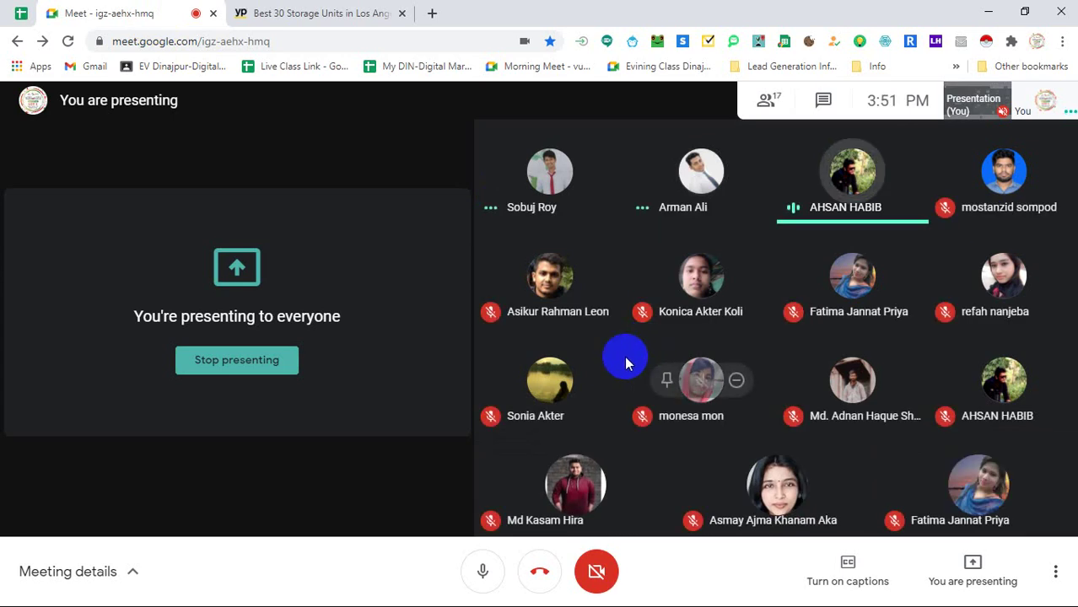
{"action": "mouse_move", "coordinate": [565, 3]}
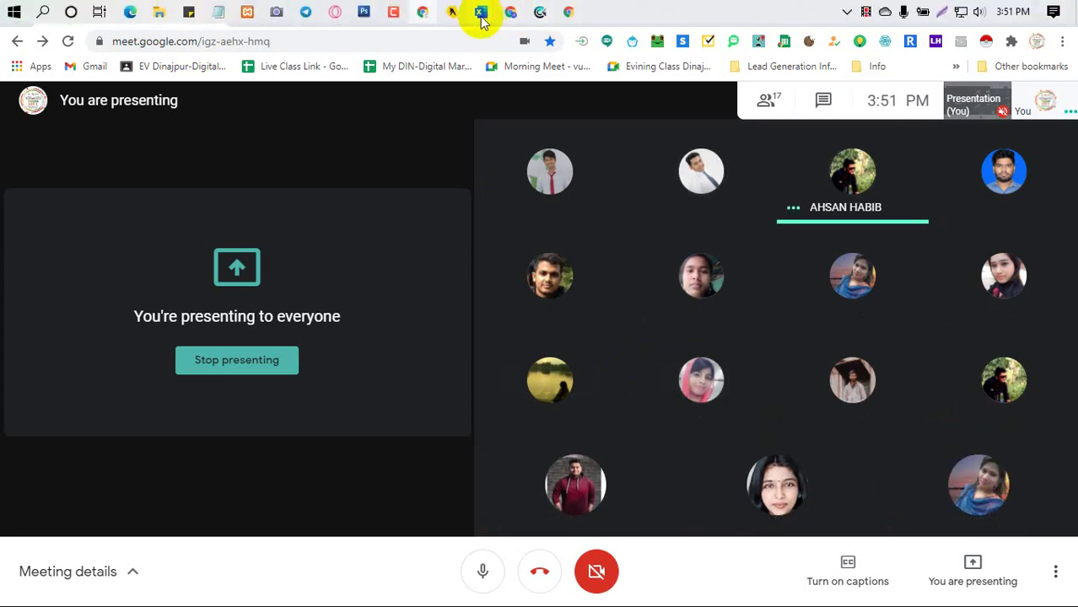
{"action": "mouse_move", "coordinate": [452, 12]}
{"action": "left_click", "coordinate": [540, 90]}
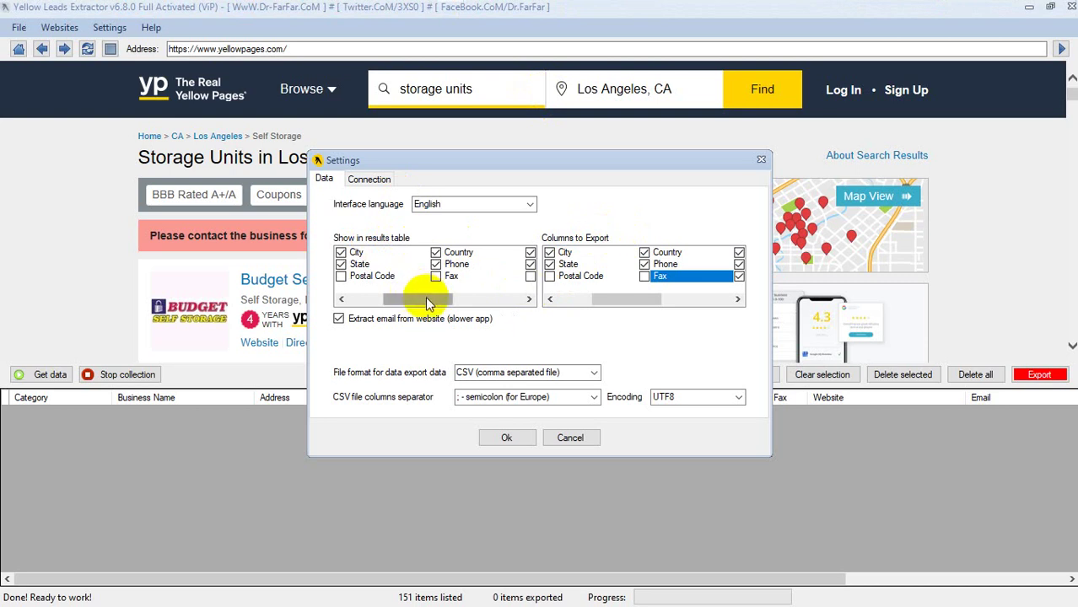
Exclude Map Link and Details Link from the columns to export, and compare both column lists
{"action": "left_click_drag", "start_coordinate": [451, 305], "coordinate": [384, 295]}
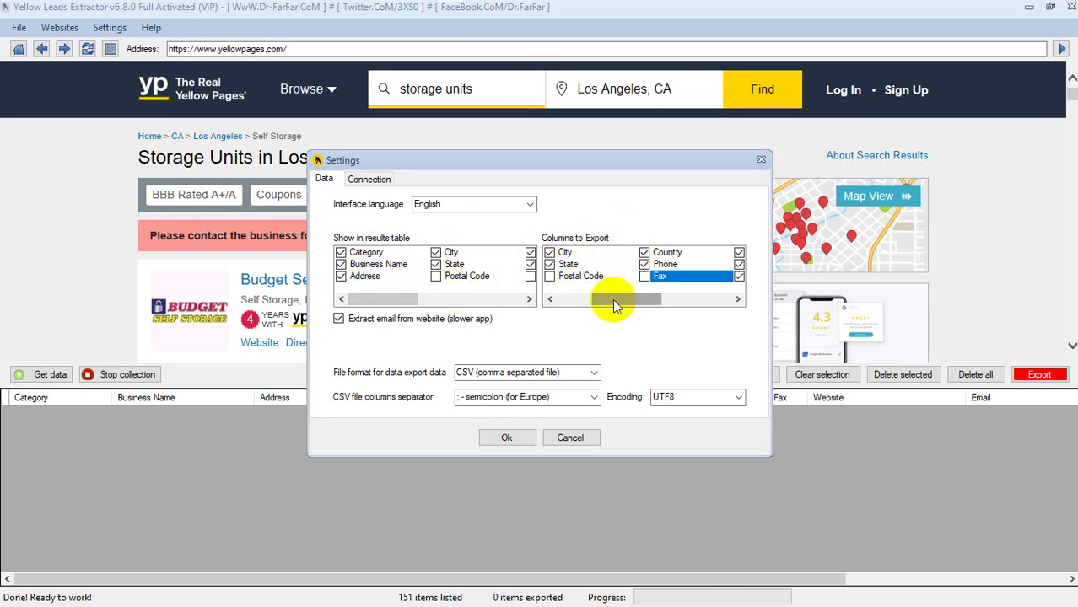
{"action": "left_click_drag", "start_coordinate": [614, 302], "coordinate": [557, 300]}
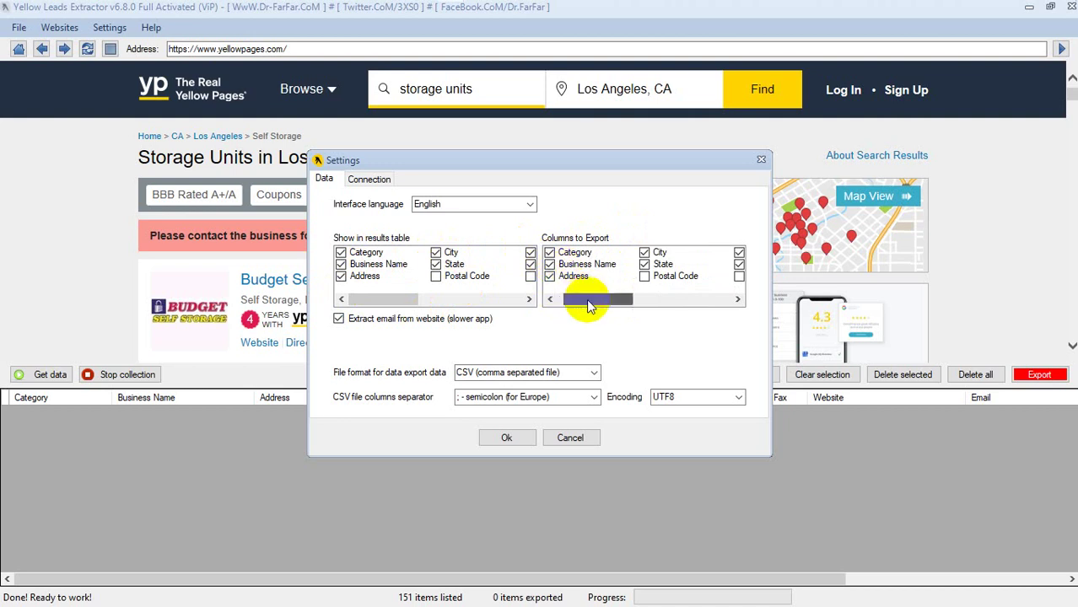
{"action": "left_click_drag", "start_coordinate": [588, 301], "coordinate": [666, 302]}
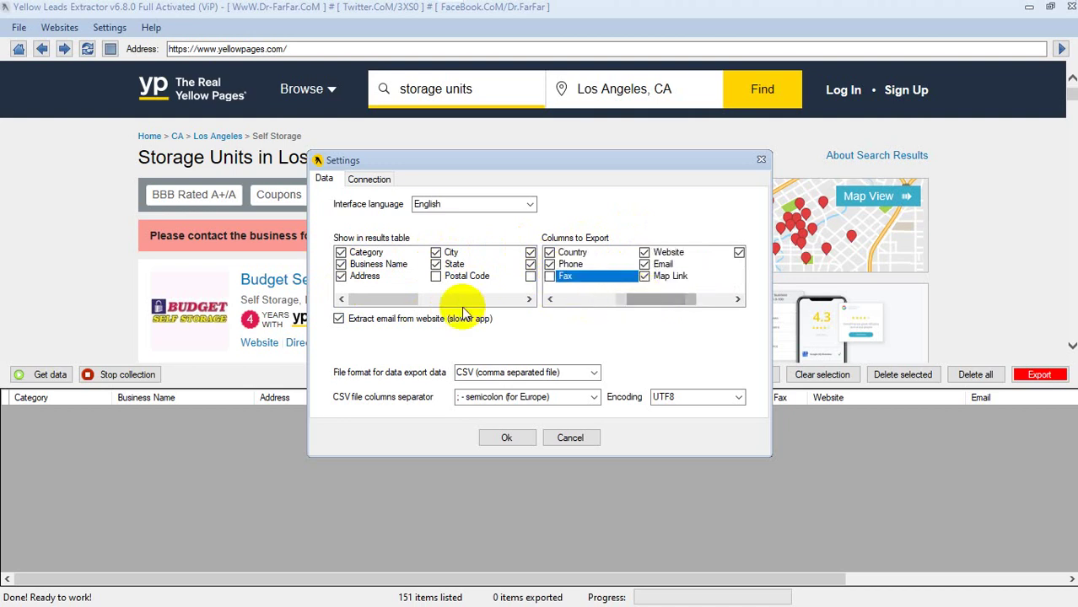
{"action": "left_click_drag", "start_coordinate": [384, 300], "coordinate": [447, 305]}
{"action": "left_click", "coordinate": [647, 278]}
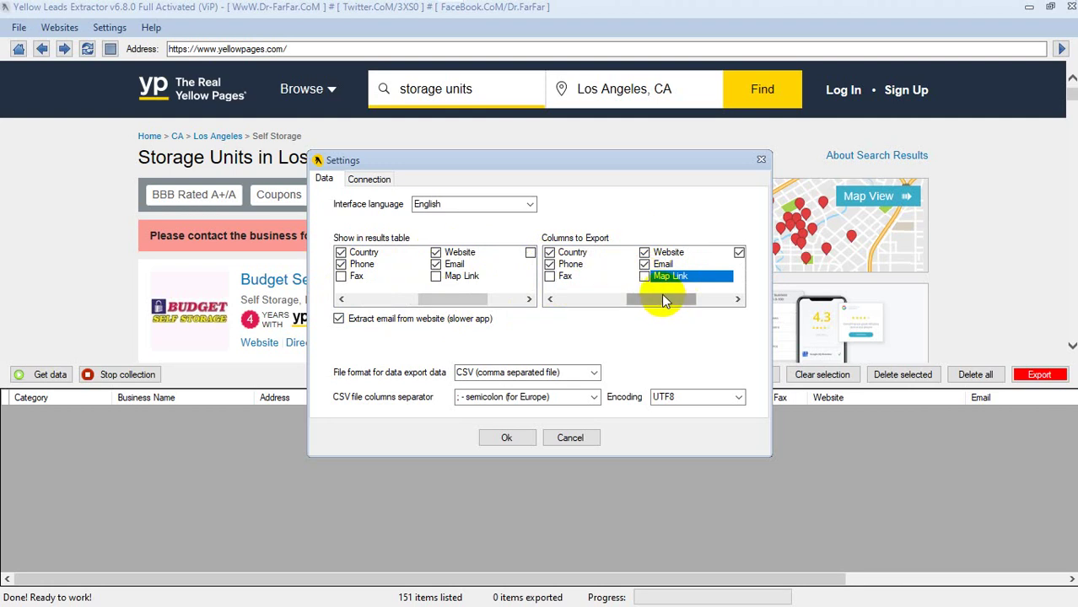
{"action": "left_click_drag", "start_coordinate": [664, 302], "coordinate": [675, 282]}
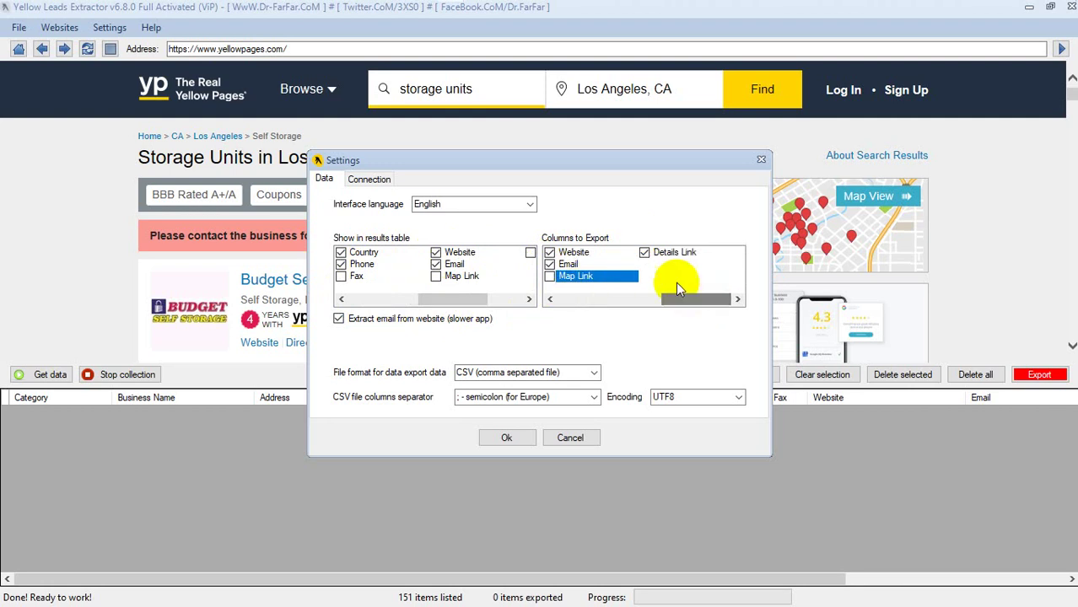
{"action": "left_click", "coordinate": [666, 290]}
{"action": "left_click", "coordinate": [644, 253]}
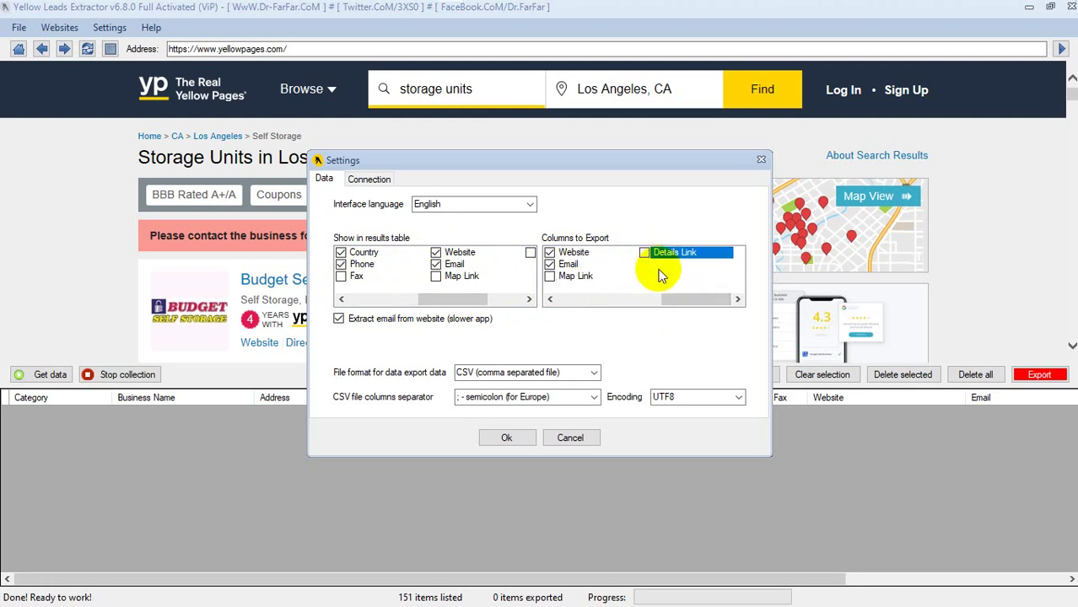
{"action": "left_click", "coordinate": [620, 300]}
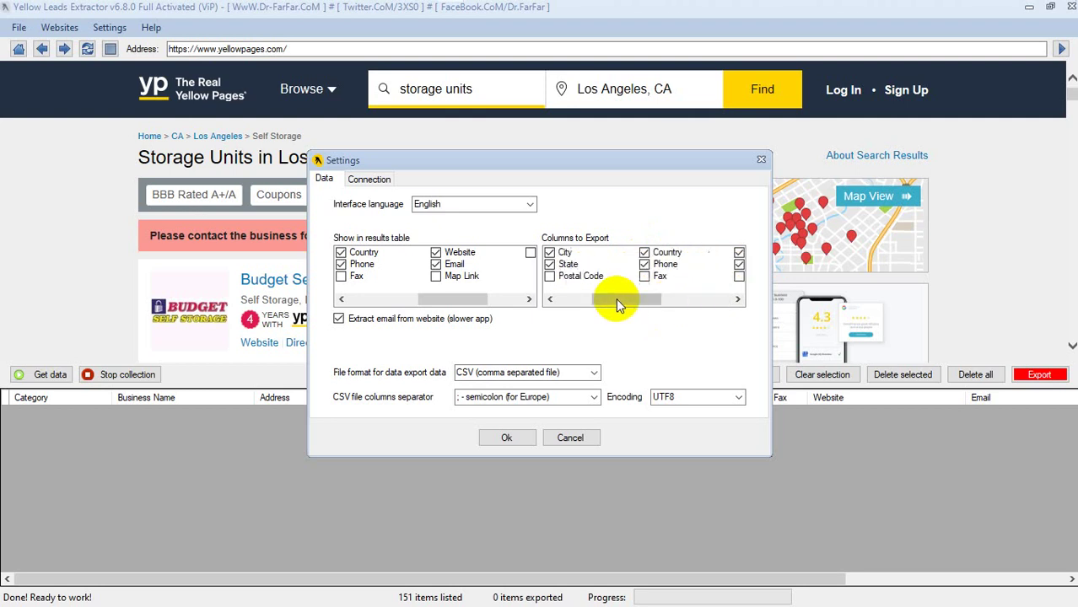
{"action": "left_click", "coordinate": [569, 302]}
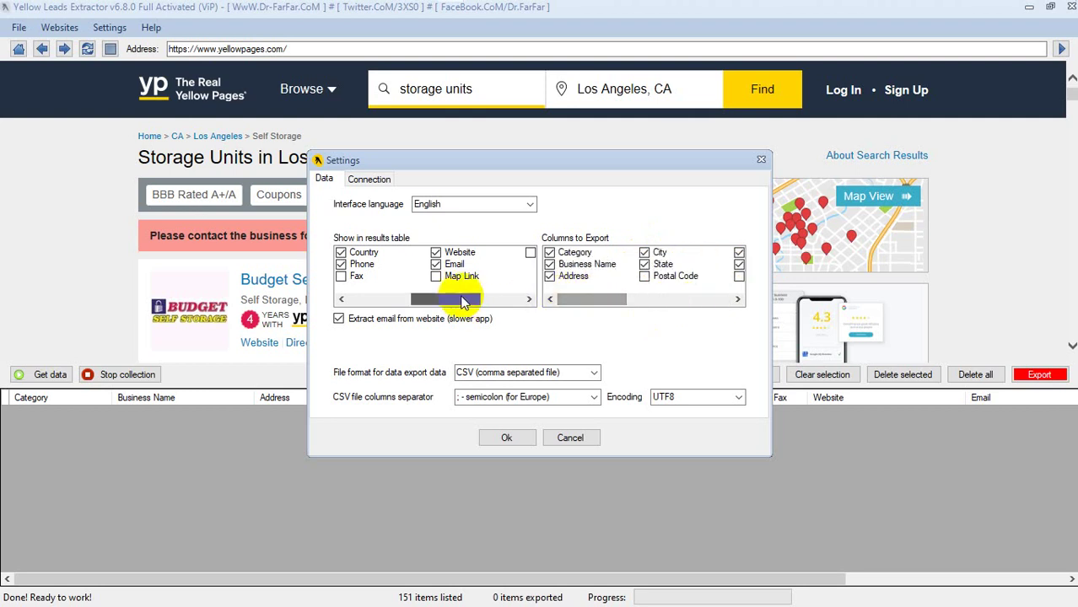
{"action": "left_click_drag", "start_coordinate": [470, 300], "coordinate": [352, 302]}
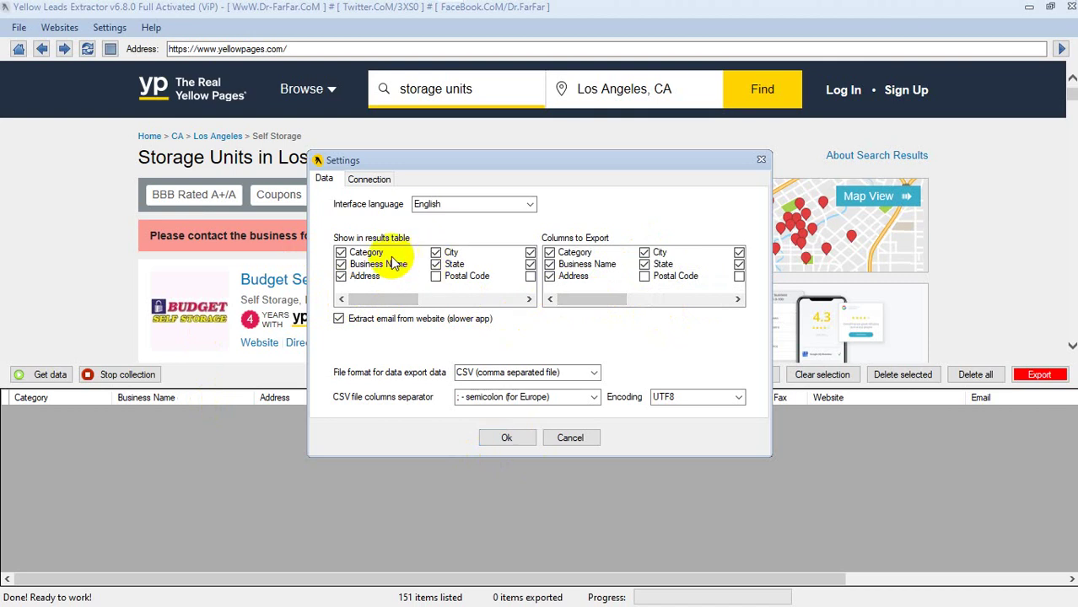
Review the export file format choices and the connection options, keep CSV (comma separated file), and apply the settings
{"action": "left_click", "coordinate": [438, 279]}
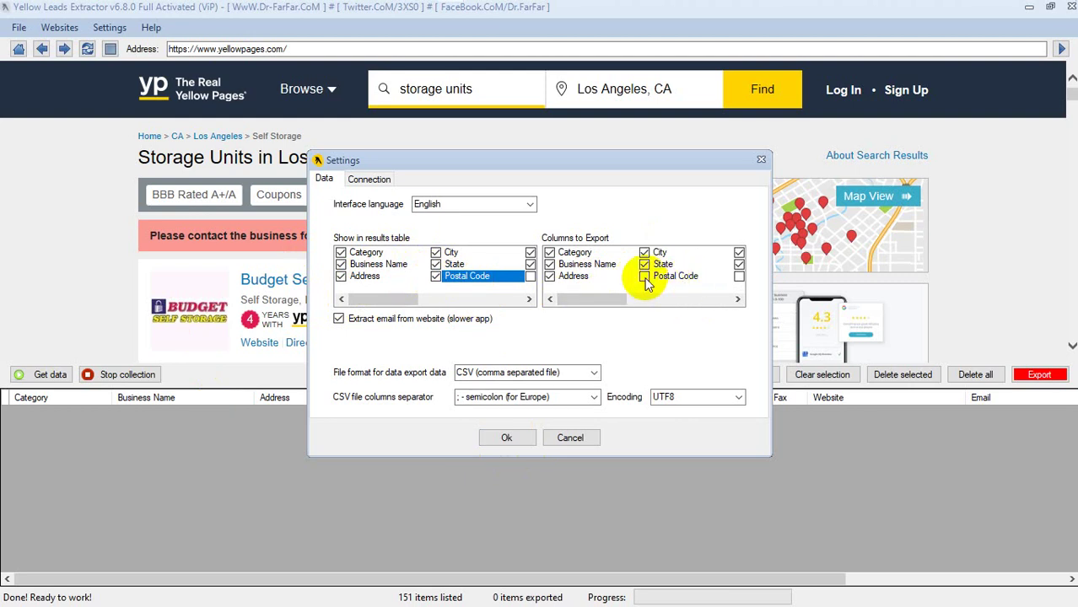
{"action": "left_click", "coordinate": [435, 276]}
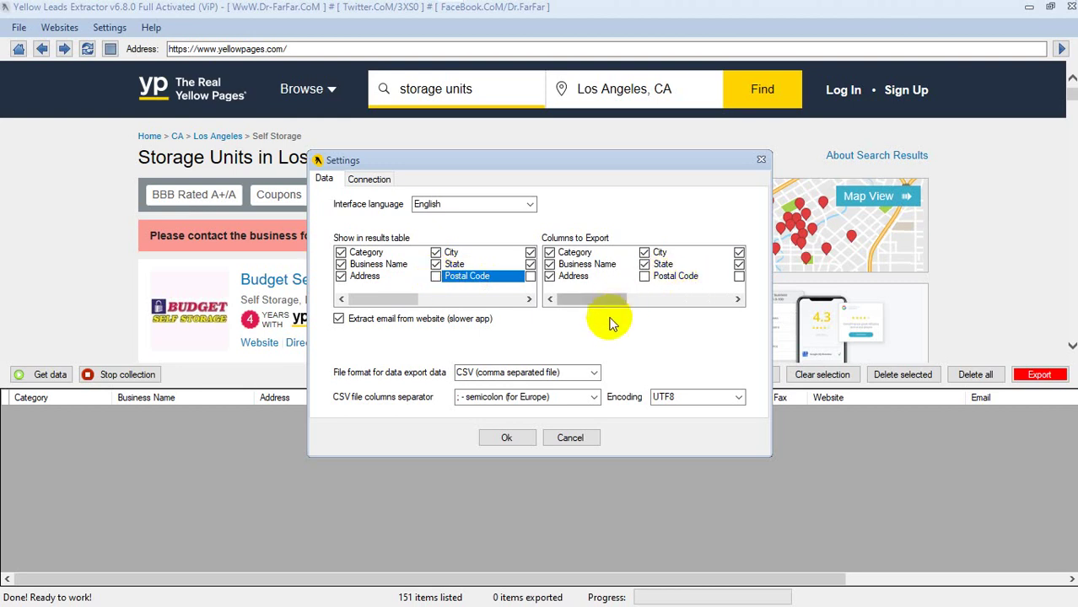
{"action": "left_click", "coordinate": [593, 373]}
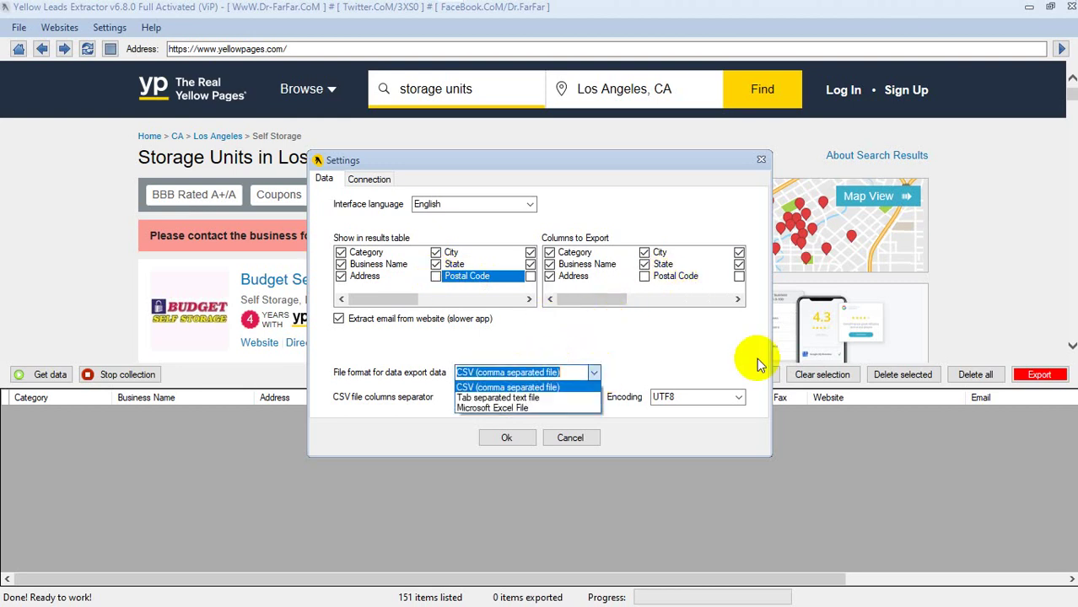
{"action": "left_click", "coordinate": [662, 365]}
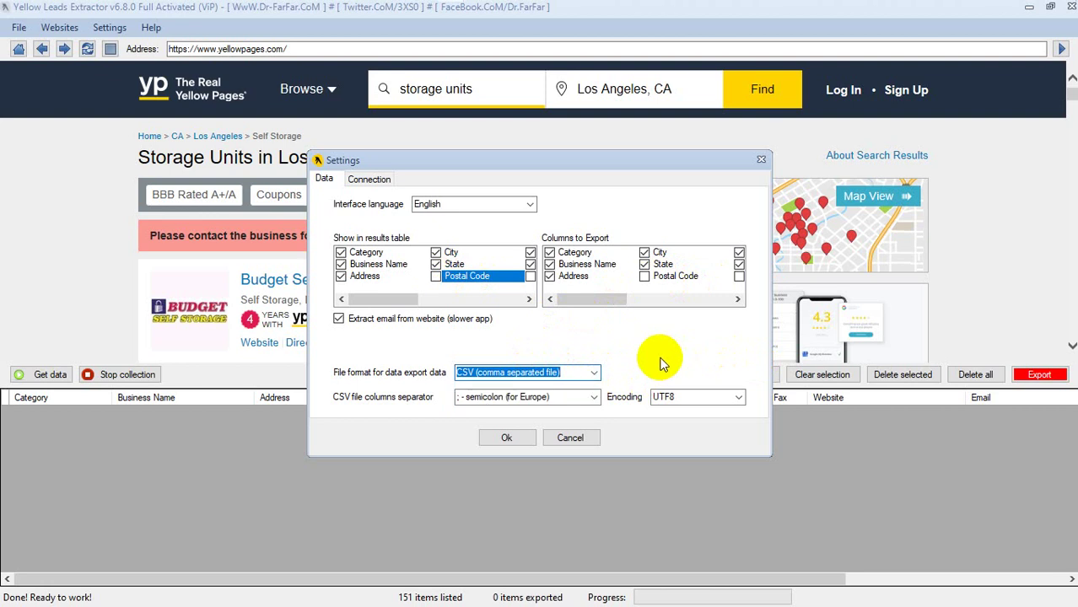
{"action": "left_click", "coordinate": [371, 180]}
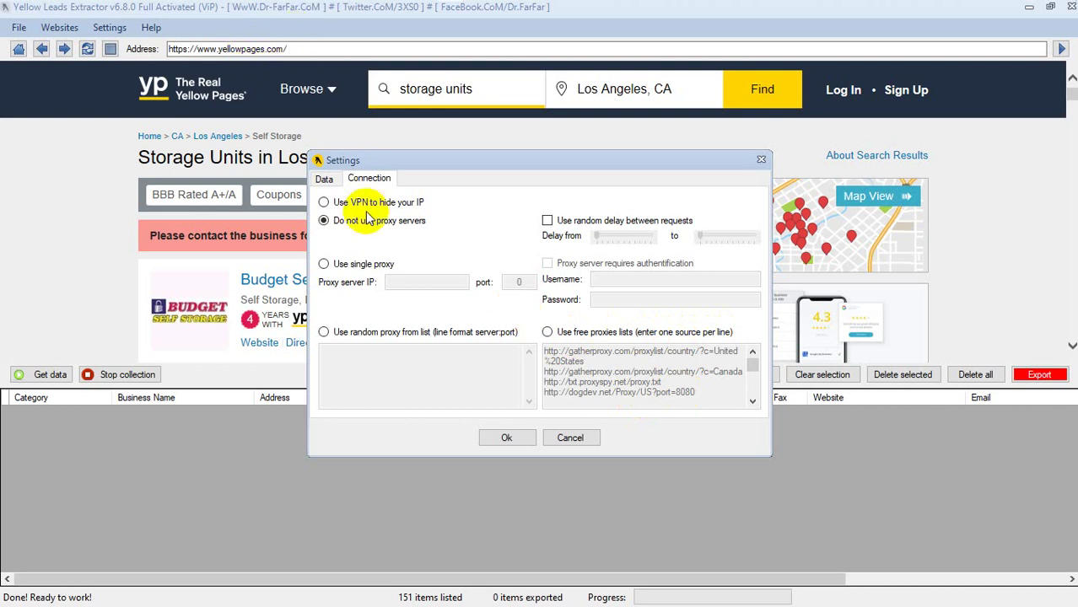
{"action": "left_click", "coordinate": [328, 181]}
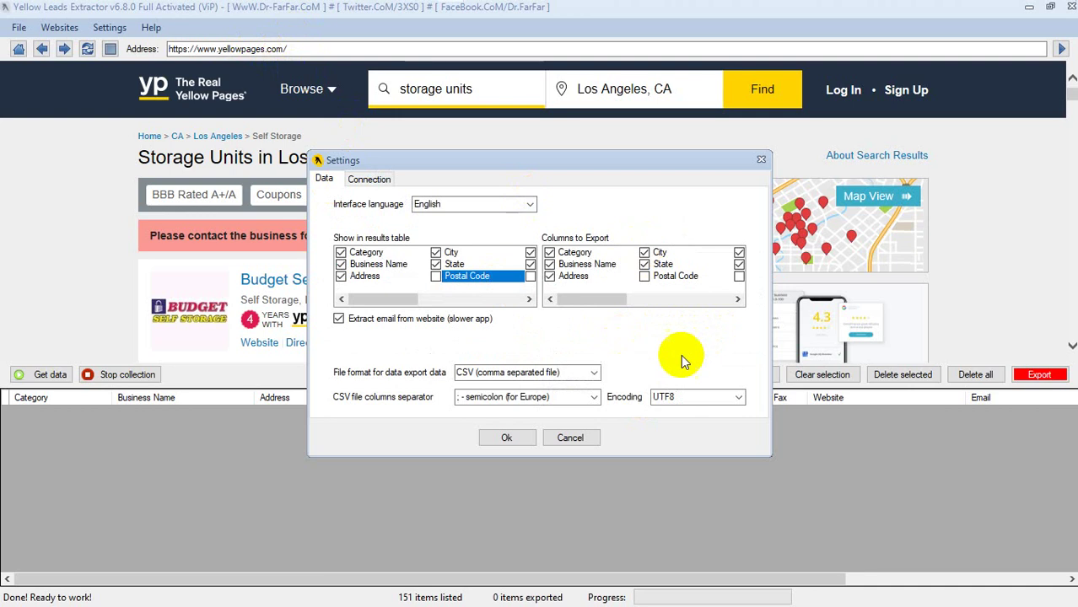
{"action": "left_click", "coordinate": [507, 438]}
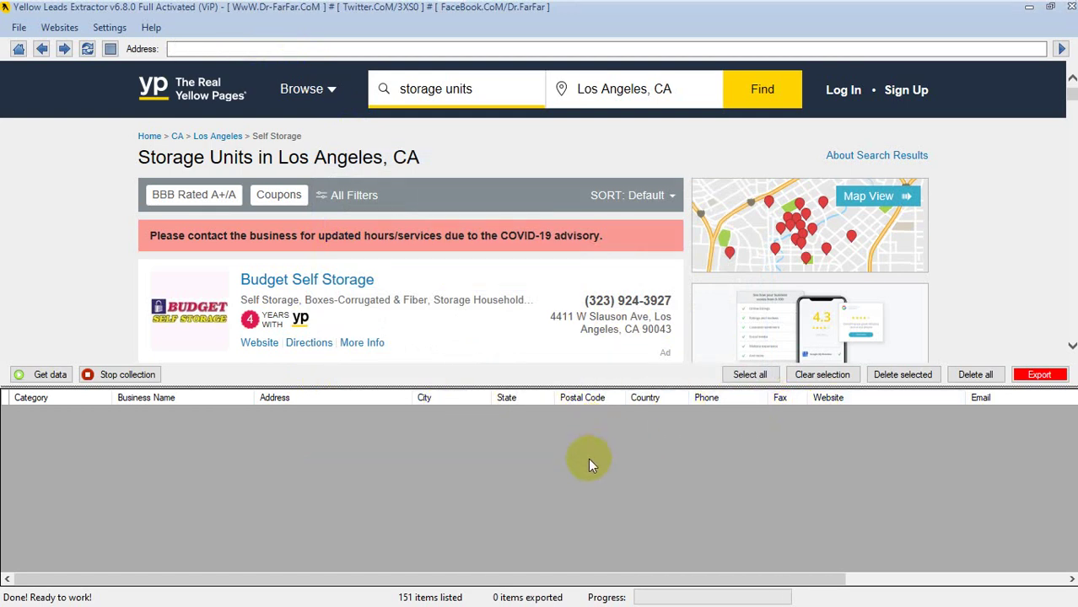
Check the results table's columns, enlarge the table area, and start collecting data from the Los Angeles storage unit listings
{"action": "left_click_drag", "start_coordinate": [761, 576], "coordinate": [955, 588]}
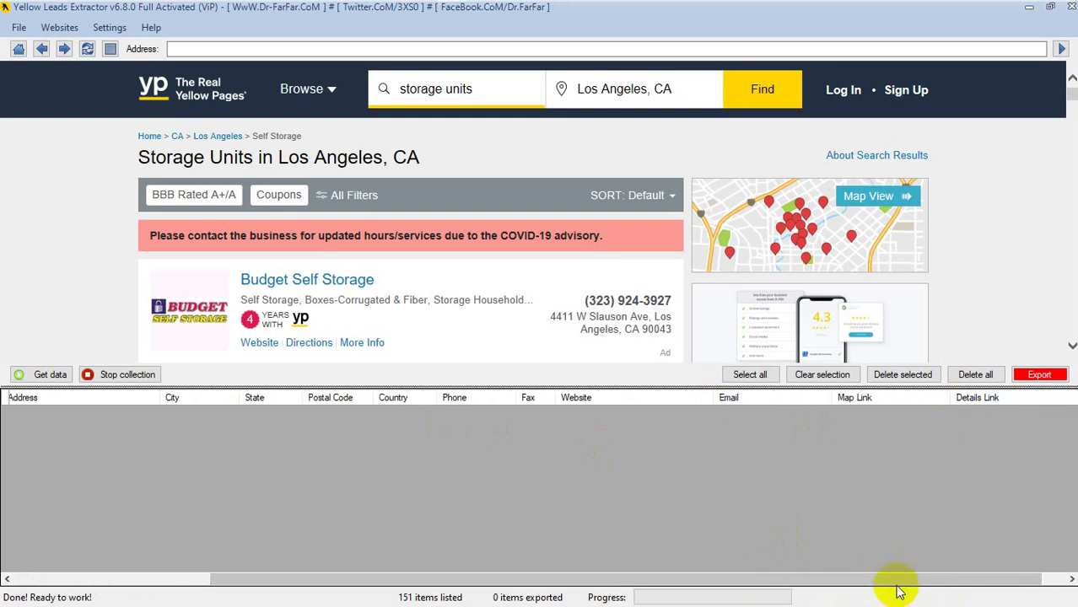
{"action": "left_click_drag", "start_coordinate": [890, 582], "coordinate": [258, 571]}
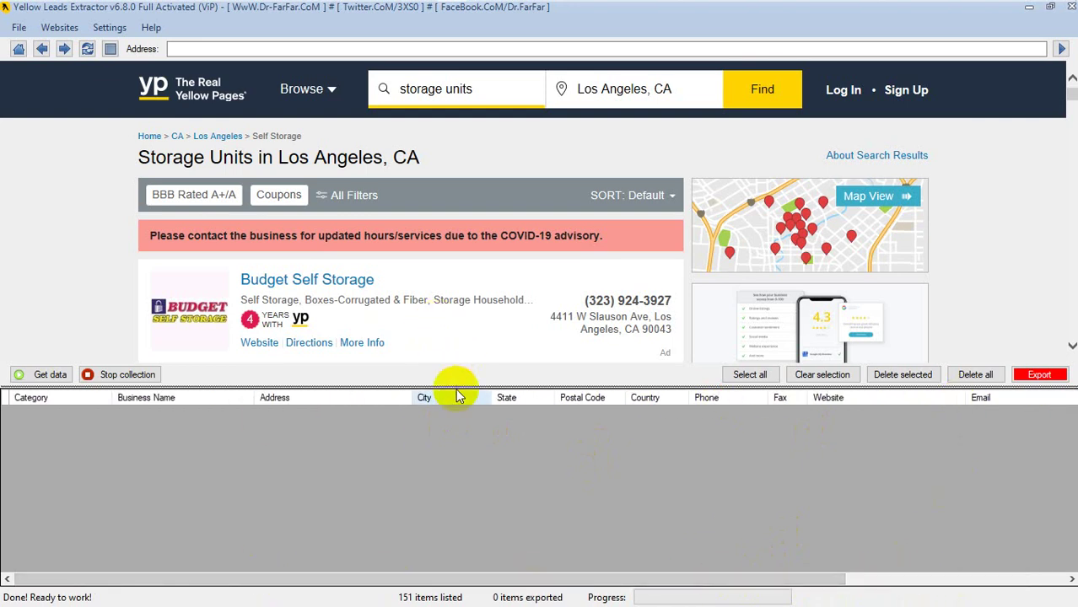
{"action": "left_click_drag", "start_coordinate": [451, 384], "coordinate": [440, 506]}
{"action": "scroll", "coordinate": [725, 373], "scroll_direction": "down", "scroll_amount": 5}
{"action": "scroll", "coordinate": [723, 369], "scroll_direction": "up", "scroll_amount": 5}
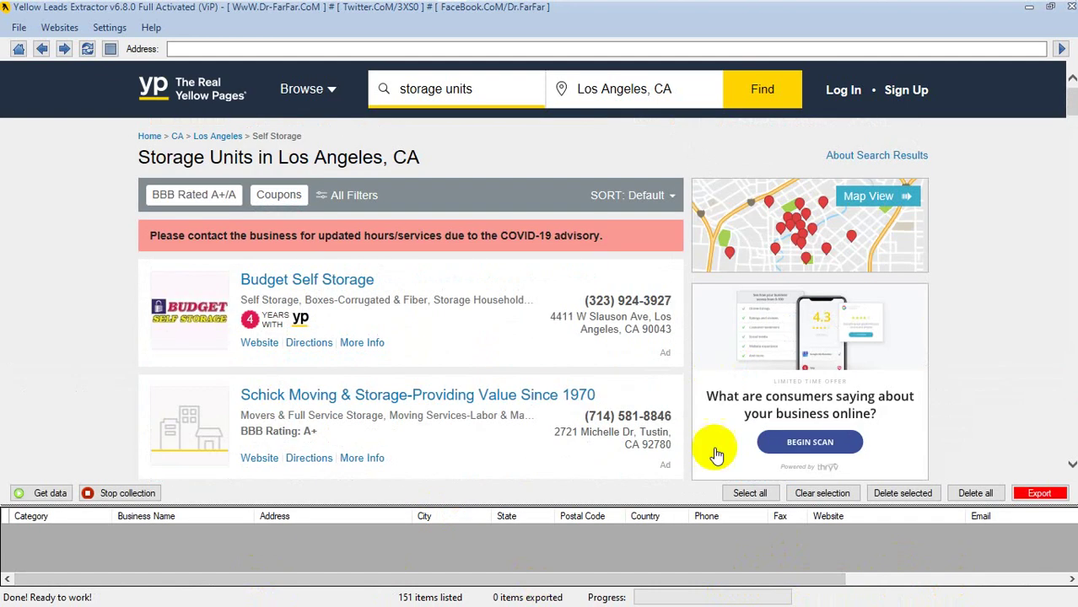
{"action": "left_click_drag", "start_coordinate": [662, 510], "coordinate": [649, 366]}
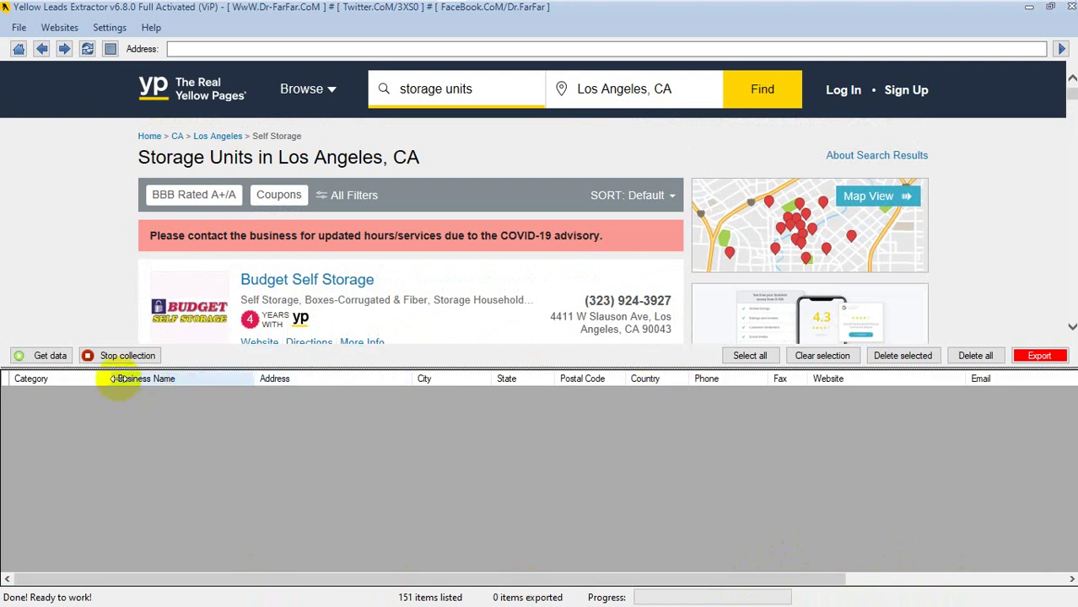
{"action": "left_click", "coordinate": [40, 357]}
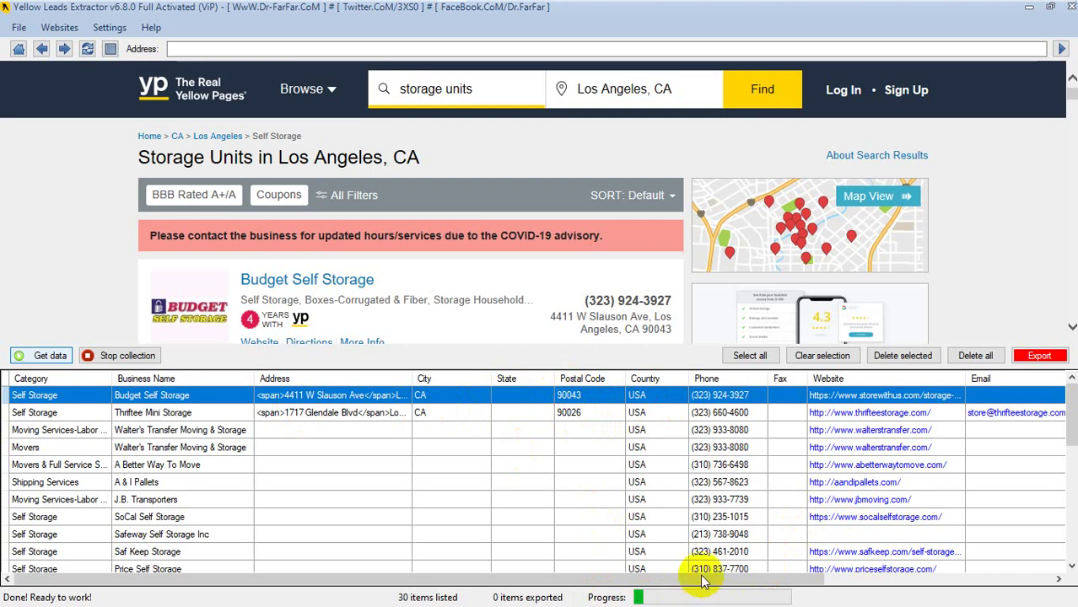
Examine the collected storage unit rows across all columns, and switch to the Google Meet call
{"action": "left_click_drag", "start_coordinate": [786, 583], "coordinate": [1052, 590]}
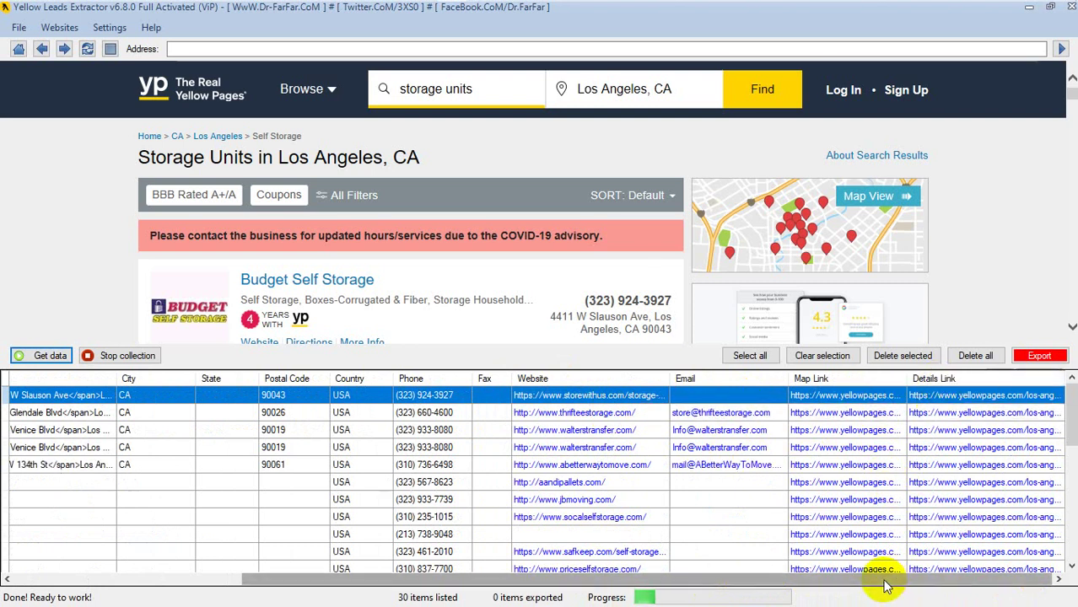
{"action": "left_click_drag", "start_coordinate": [745, 584], "coordinate": [493, 581]}
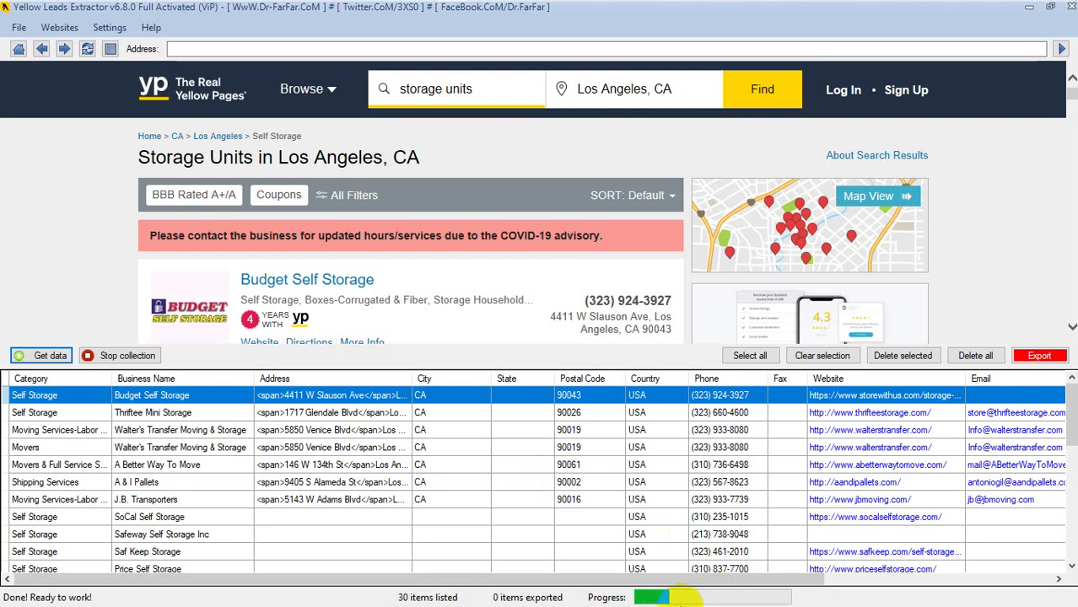
{"action": "left_click", "coordinate": [422, 13]}
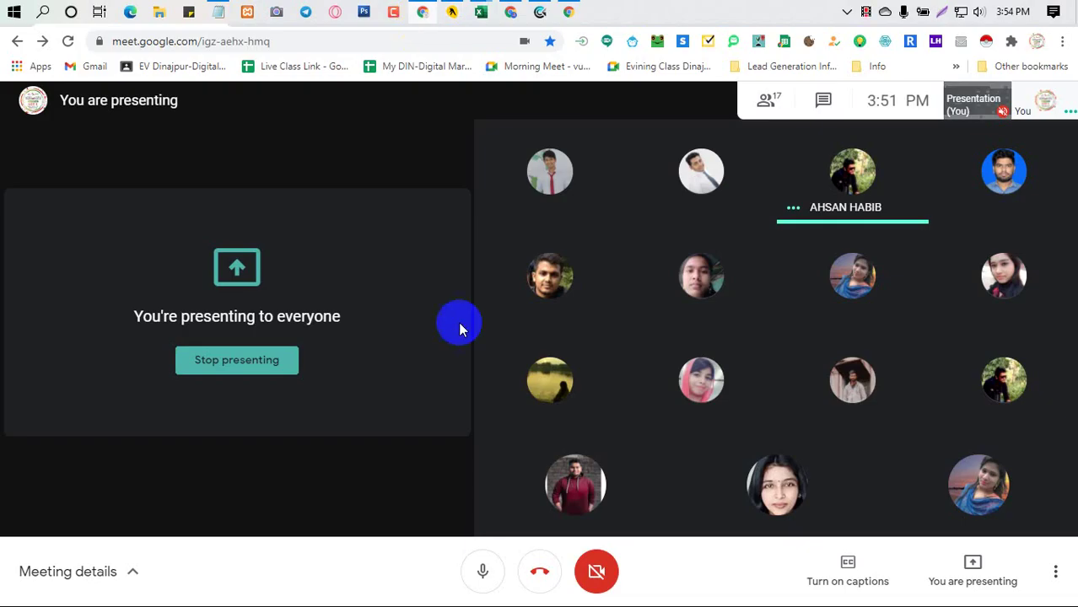